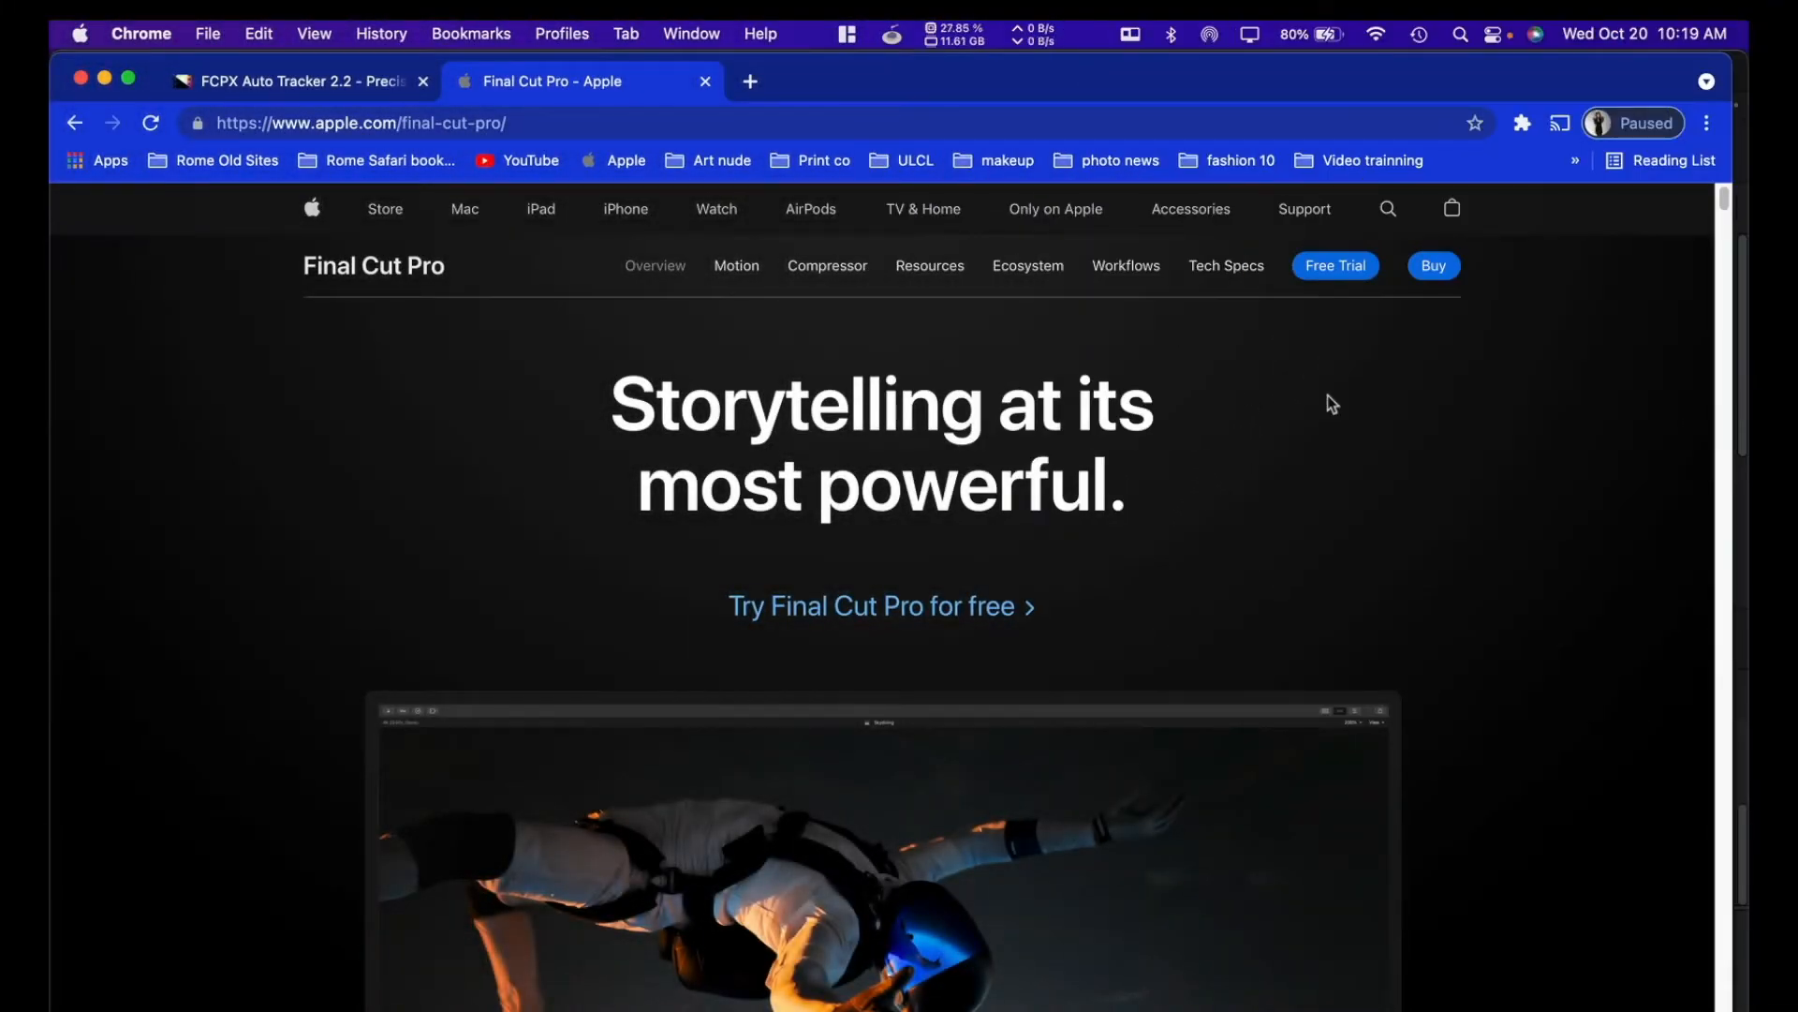
Step: Look over Apple's Final Cut Pro overview page, including the new Object Tracker and Cinematic mode section
{"action": "scroll", "coordinate": [1328, 396], "scroll_direction": "down", "scroll_amount": 1}
{"action": "scroll", "coordinate": [1328, 395], "scroll_direction": "up", "scroll_amount": 1}
{"action": "scroll", "coordinate": [1395, 404], "scroll_direction": "down", "scroll_amount": 5}
{"action": "scroll", "coordinate": [1396, 405], "scroll_direction": "up", "scroll_amount": 5}
{"action": "scroll", "coordinate": [1516, 448], "scroll_direction": "down", "scroll_amount": 2}
{"action": "scroll", "coordinate": [1515, 449], "scroll_direction": "down", "scroll_amount": 5}
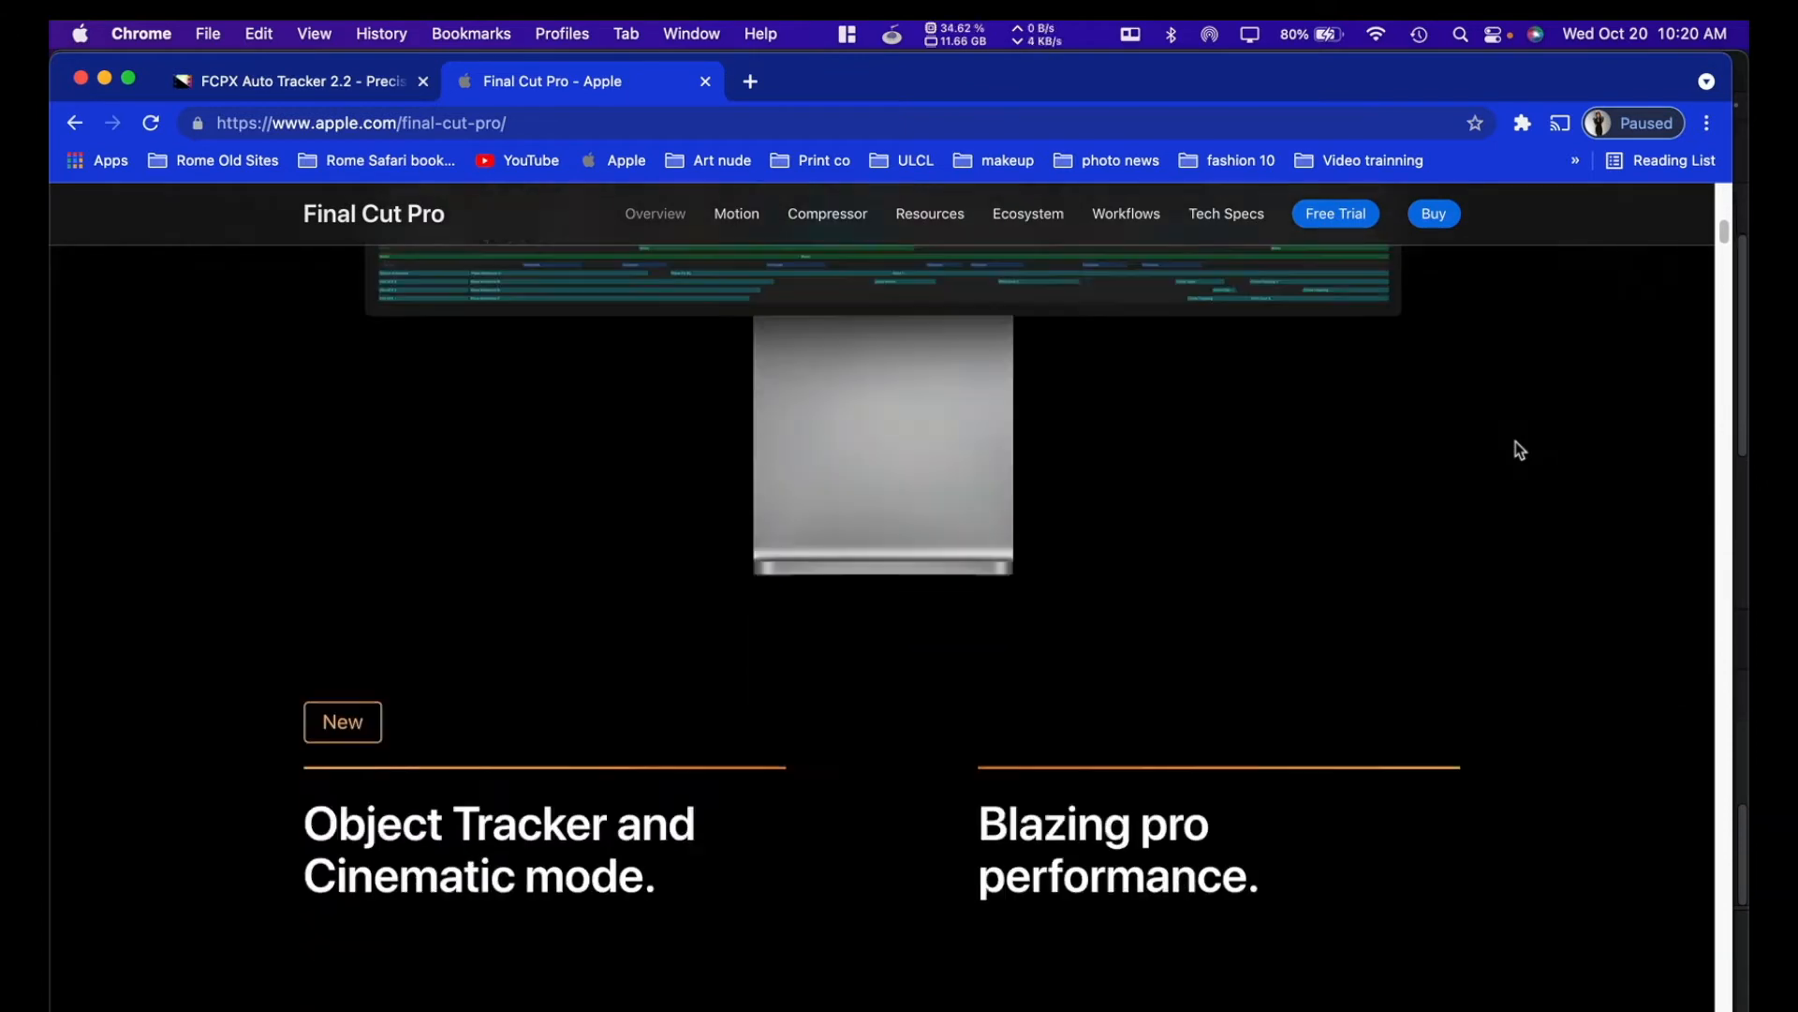
{"action": "scroll", "coordinate": [1516, 441], "scroll_direction": "up", "scroll_amount": 10}
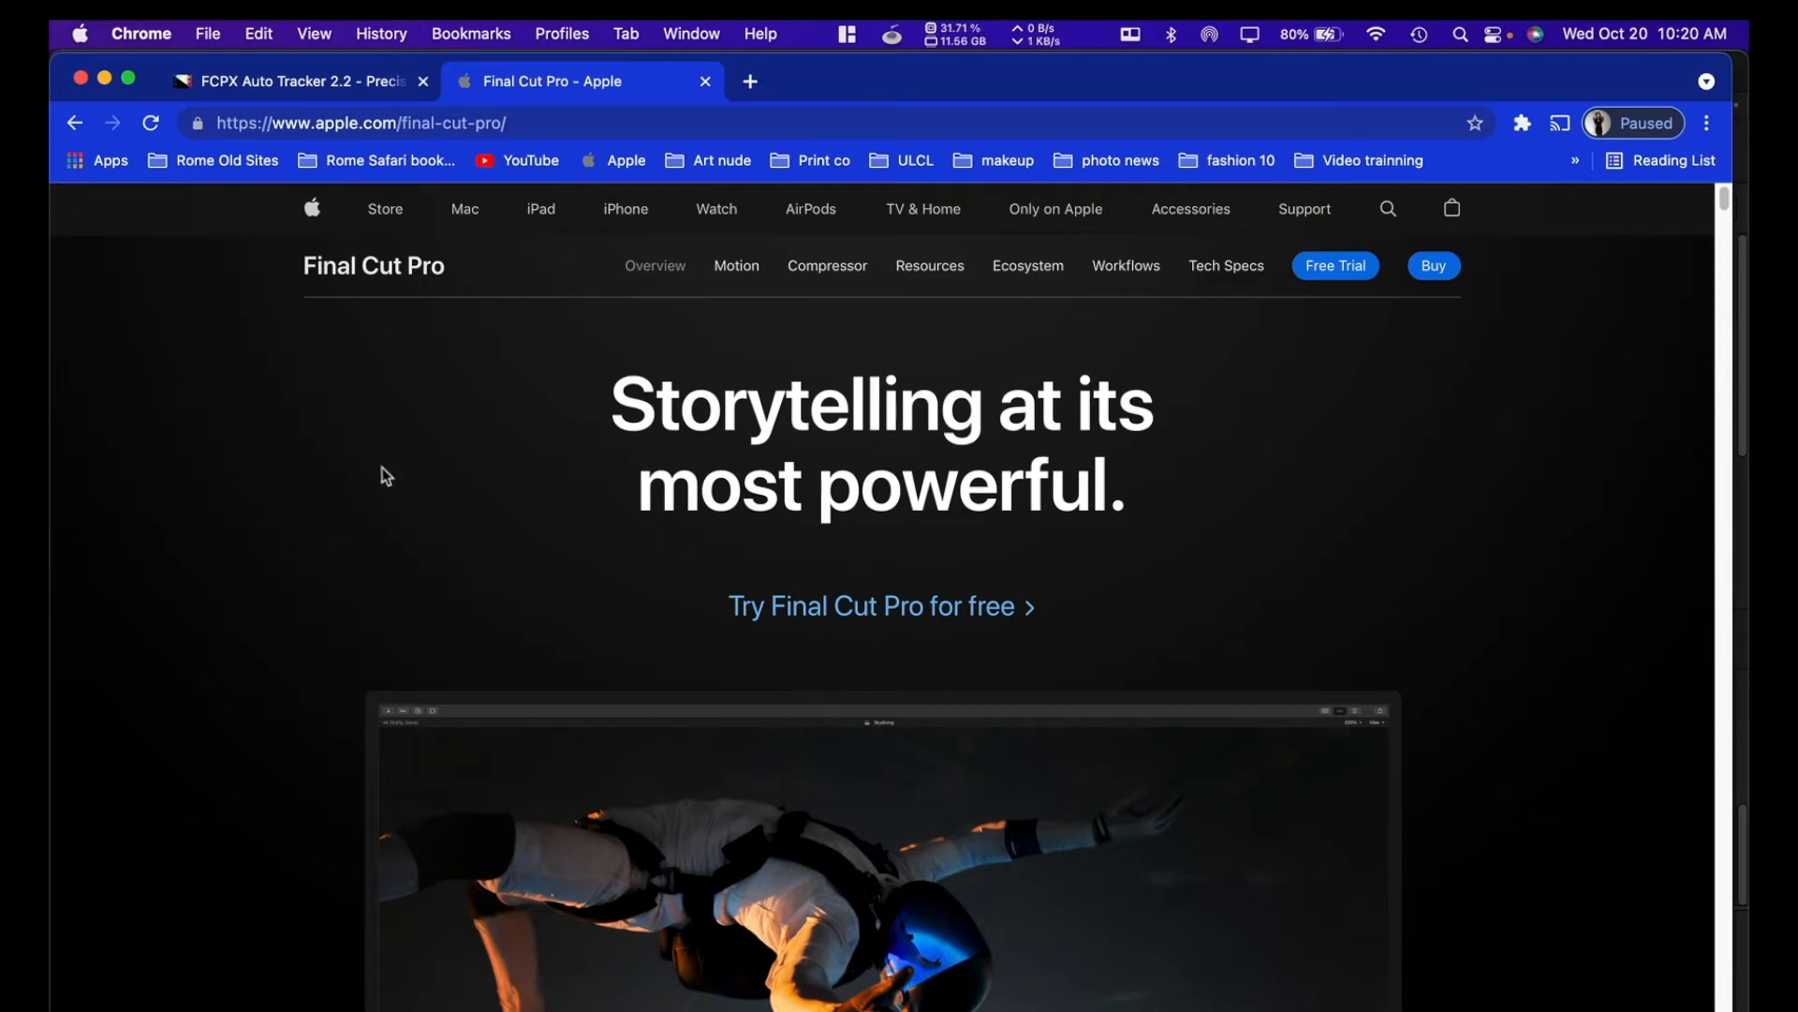
Step: Switch to the FCPX Auto Tracker 2.2 product page and read through its price, compatibility and feature descriptions
{"action": "left_click", "coordinate": [298, 82]}
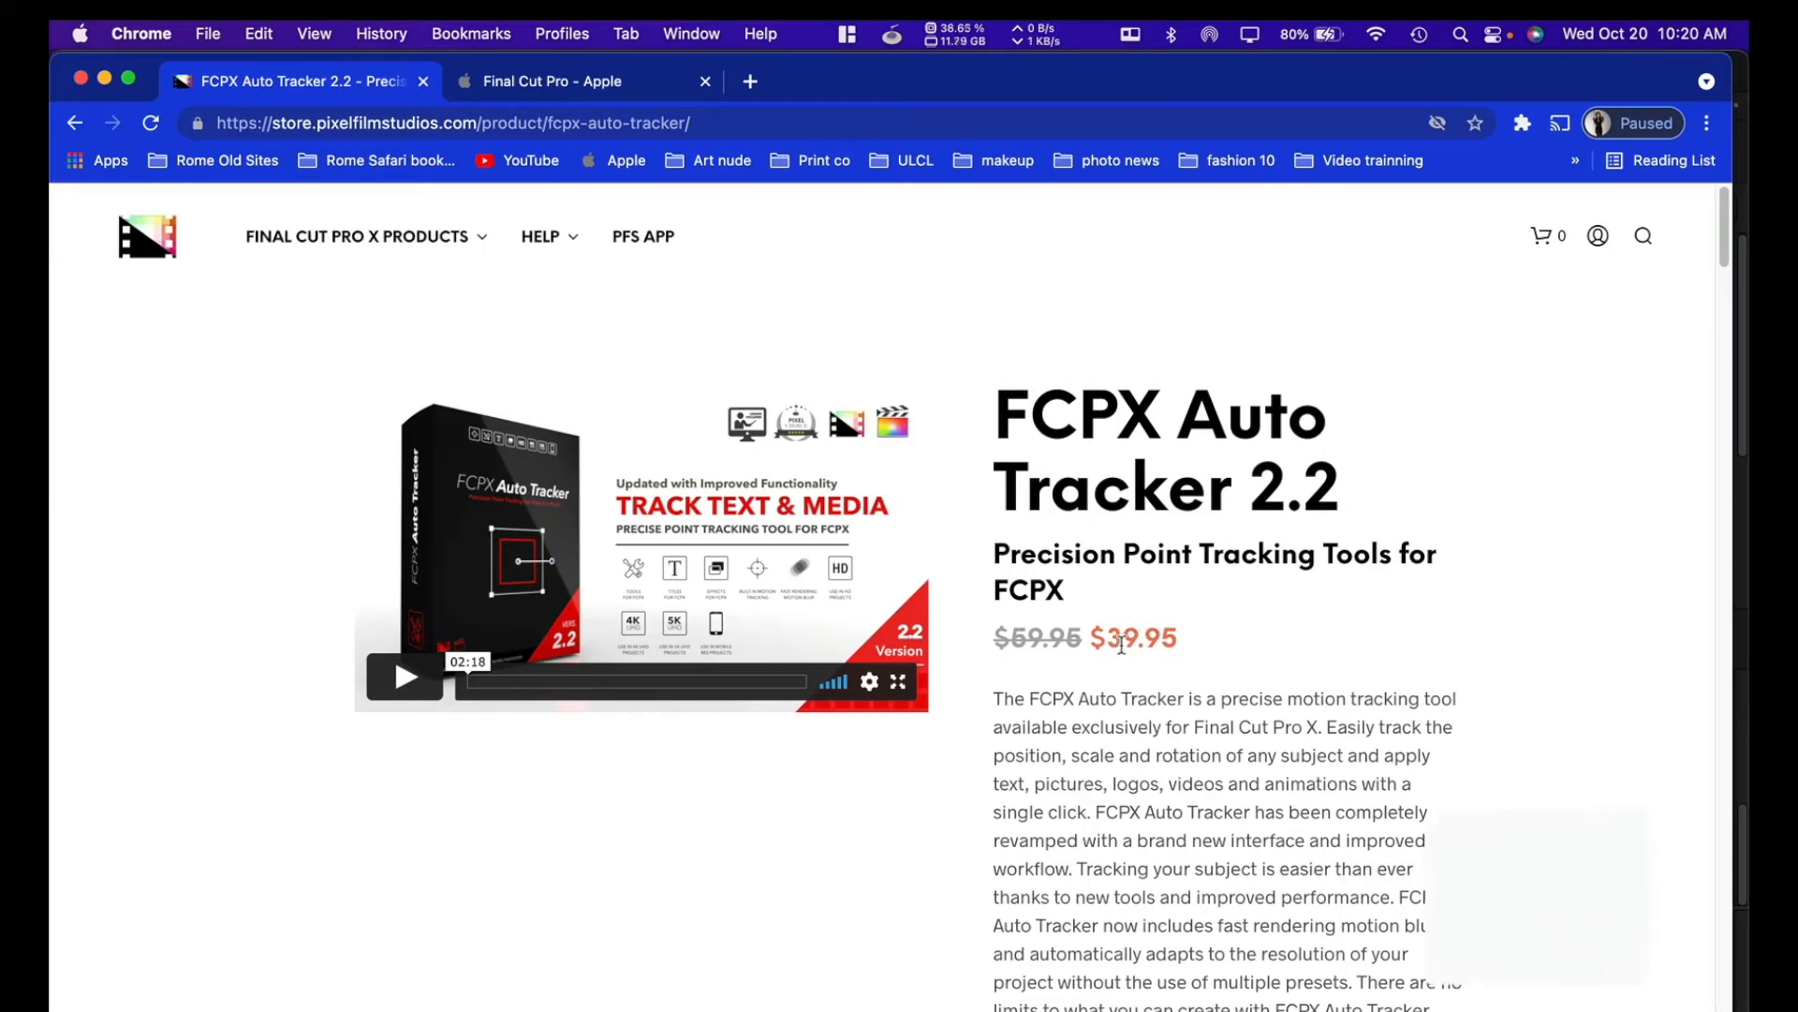
{"action": "scroll", "coordinate": [1283, 615], "scroll_direction": "down", "scroll_amount": 10}
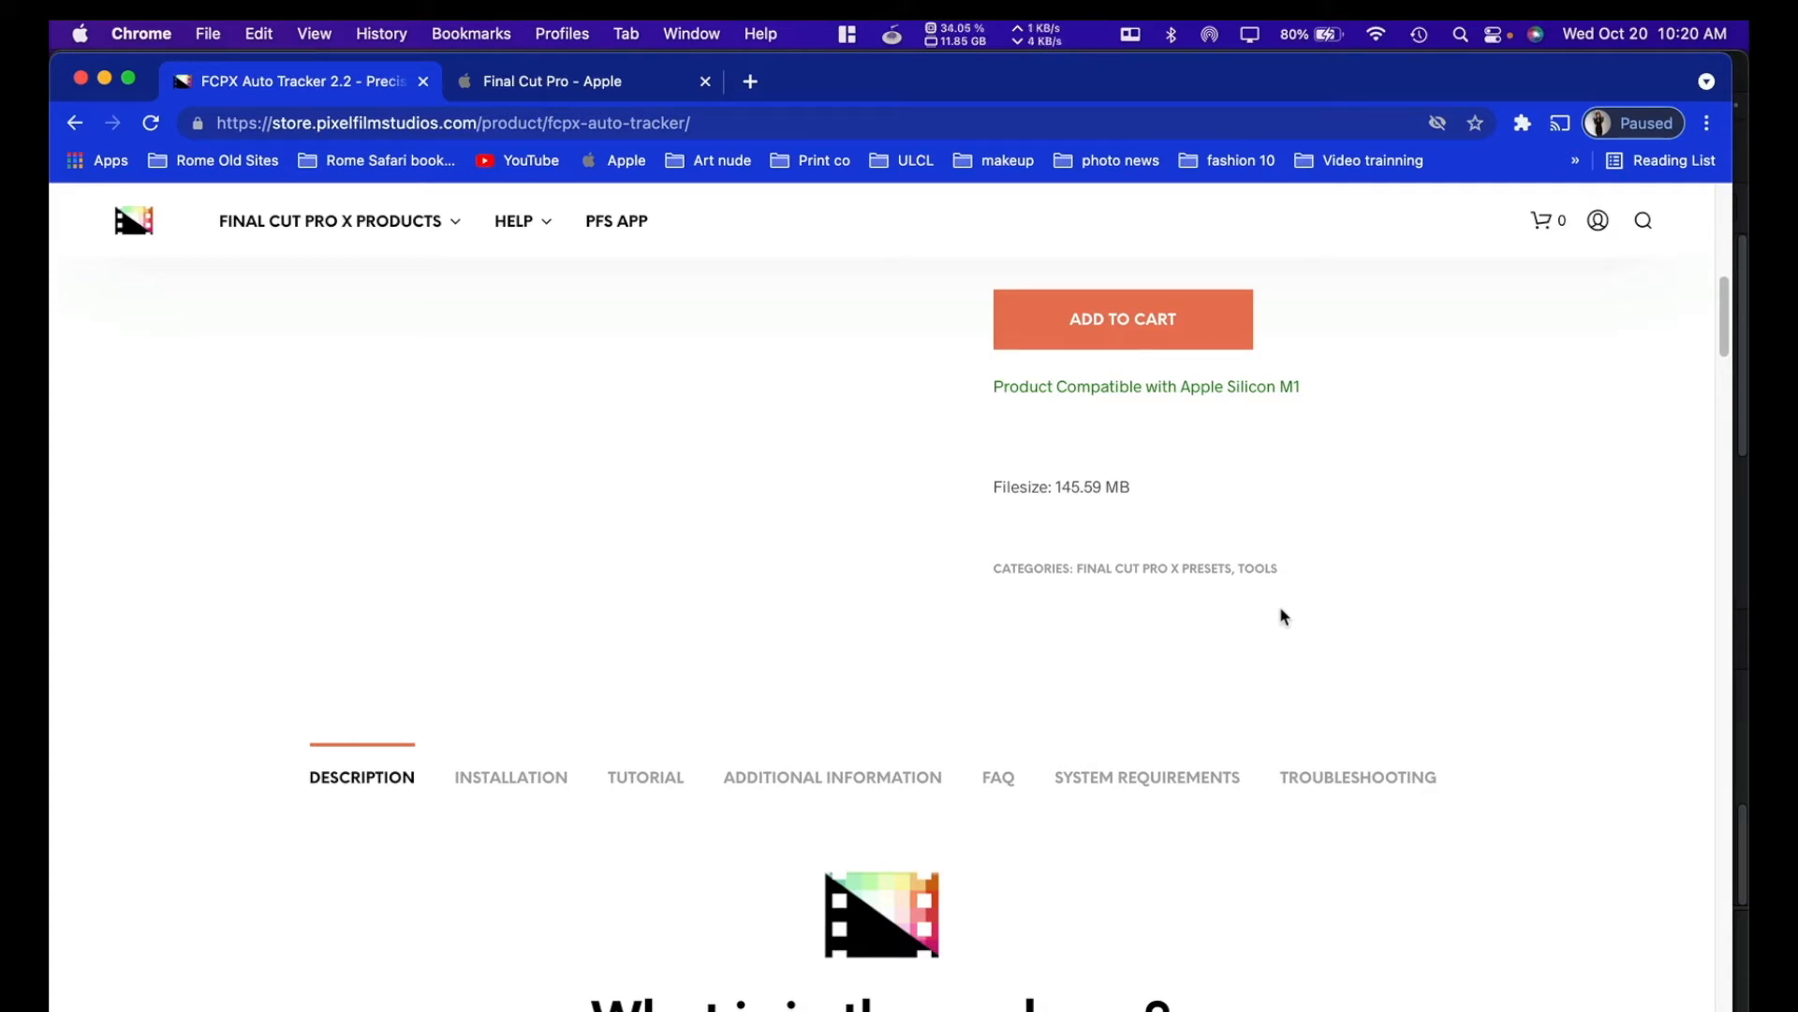
{"action": "scroll", "coordinate": [1361, 441], "scroll_direction": "up", "scroll_amount": 2}
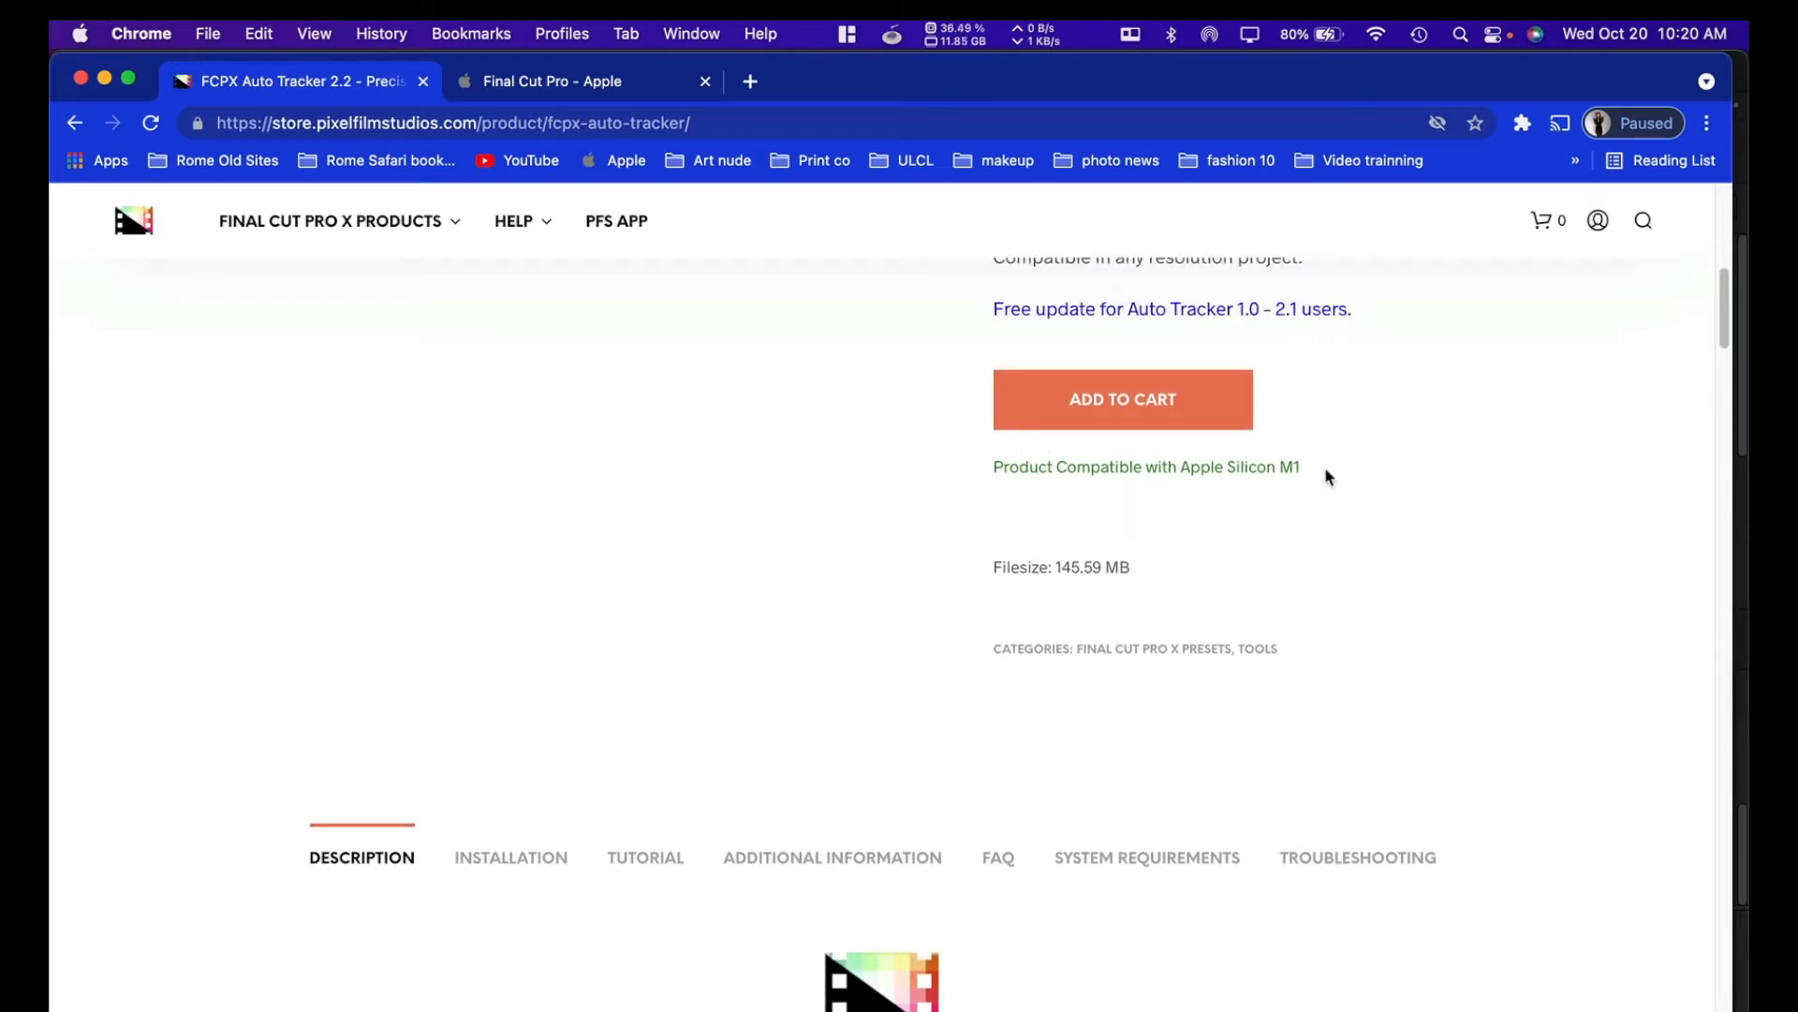
{"action": "scroll", "coordinate": [1326, 475], "scroll_direction": "down", "scroll_amount": 7}
{"action": "scroll", "coordinate": [1326, 476], "scroll_direction": "down", "scroll_amount": 5}
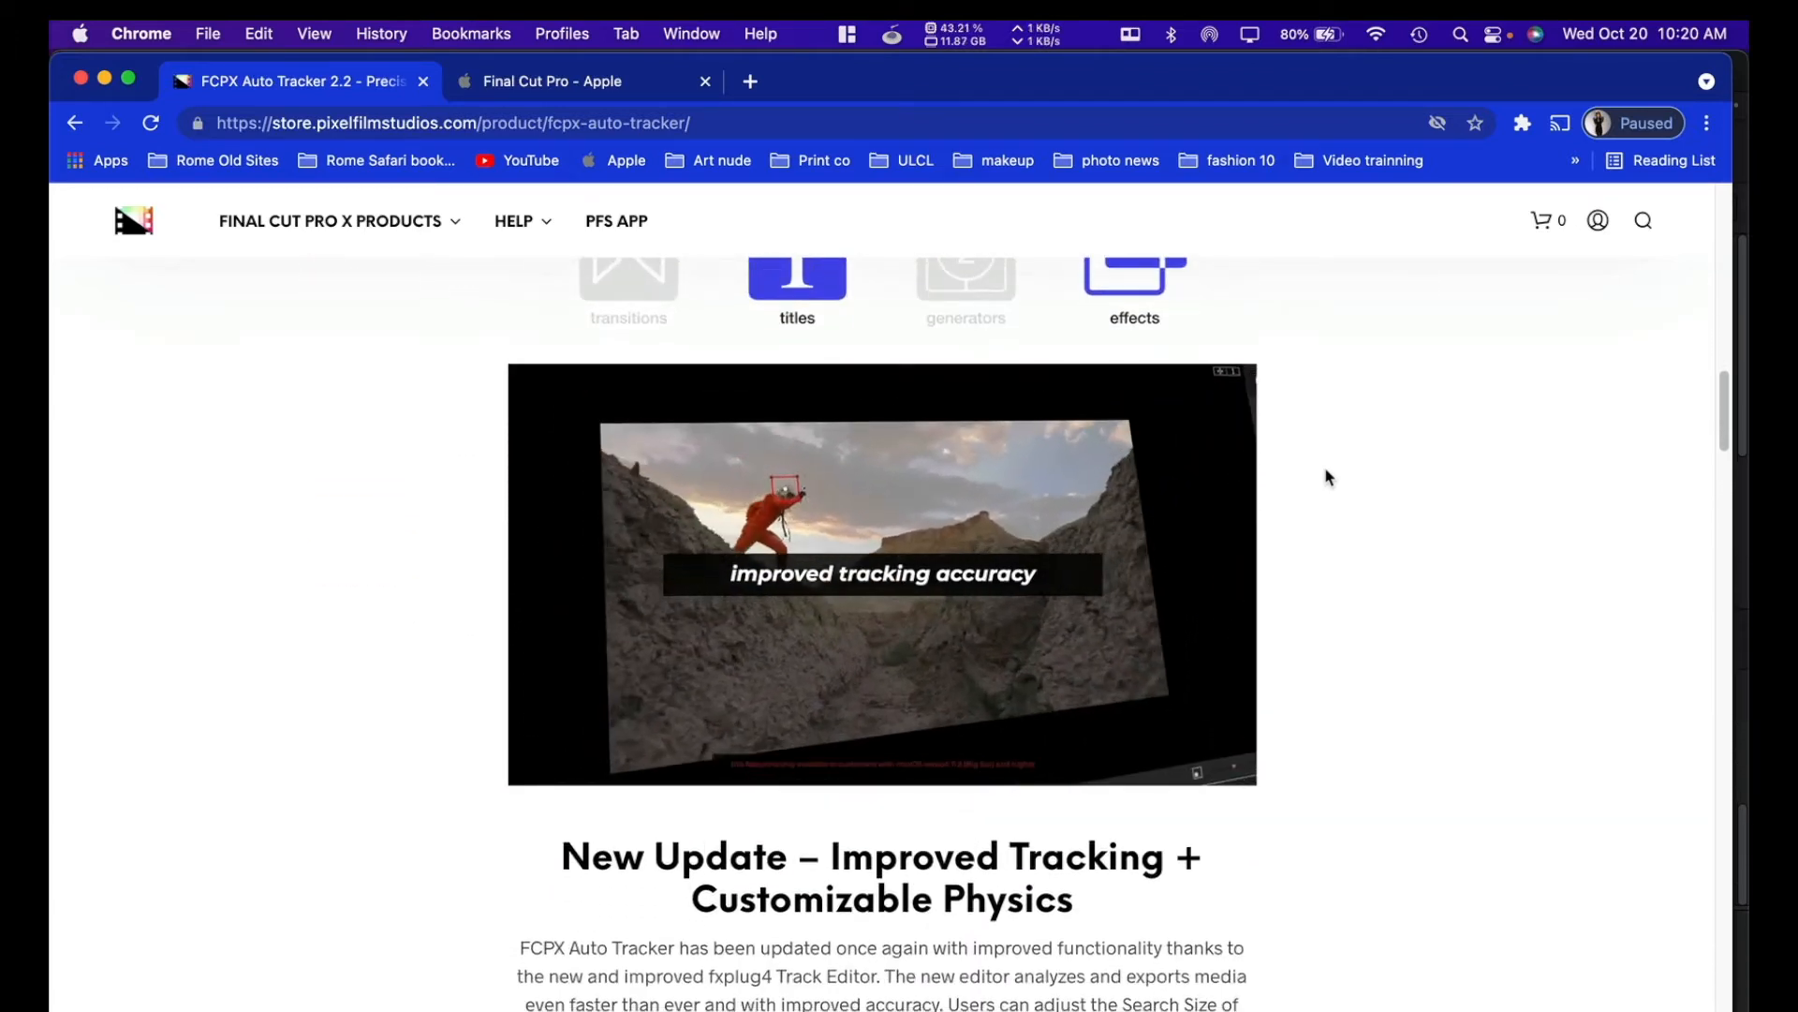
{"action": "scroll", "coordinate": [1326, 476], "scroll_direction": "down", "scroll_amount": 3}
{"action": "scroll", "coordinate": [1327, 475], "scroll_direction": "down", "scroll_amount": 8}
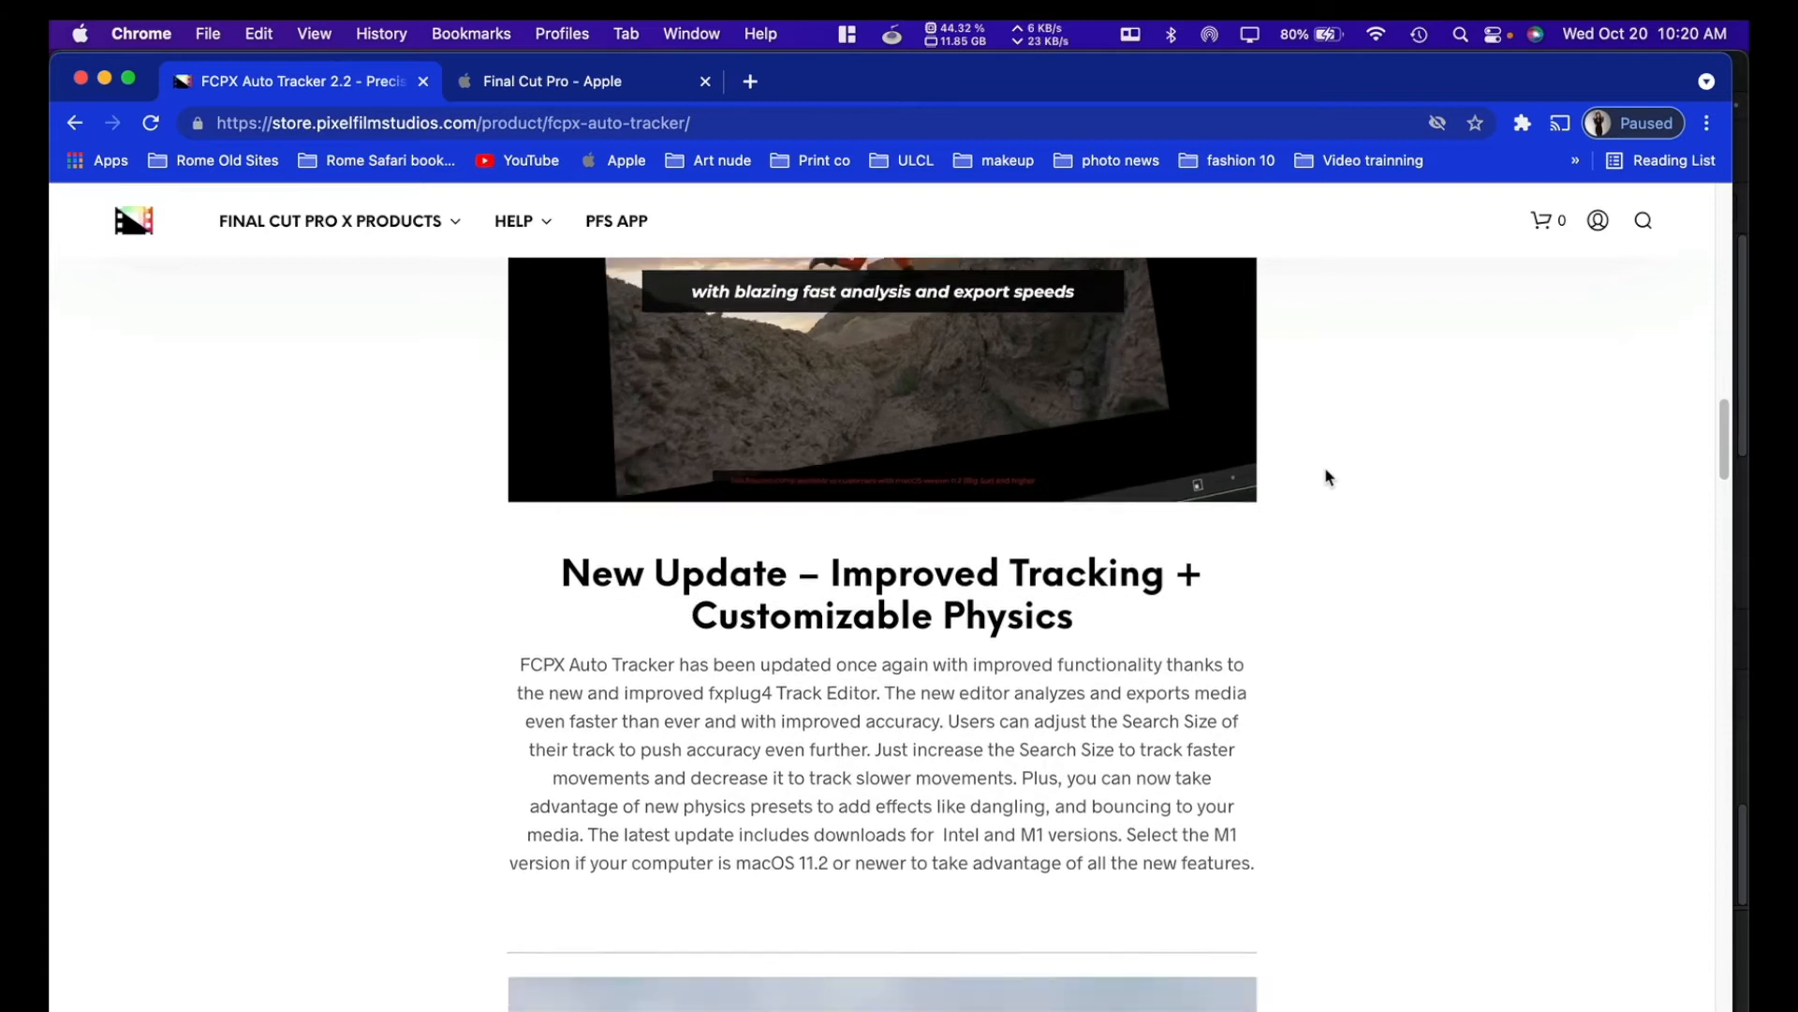
{"action": "scroll", "coordinate": [1327, 476], "scroll_direction": "down", "scroll_amount": 9}
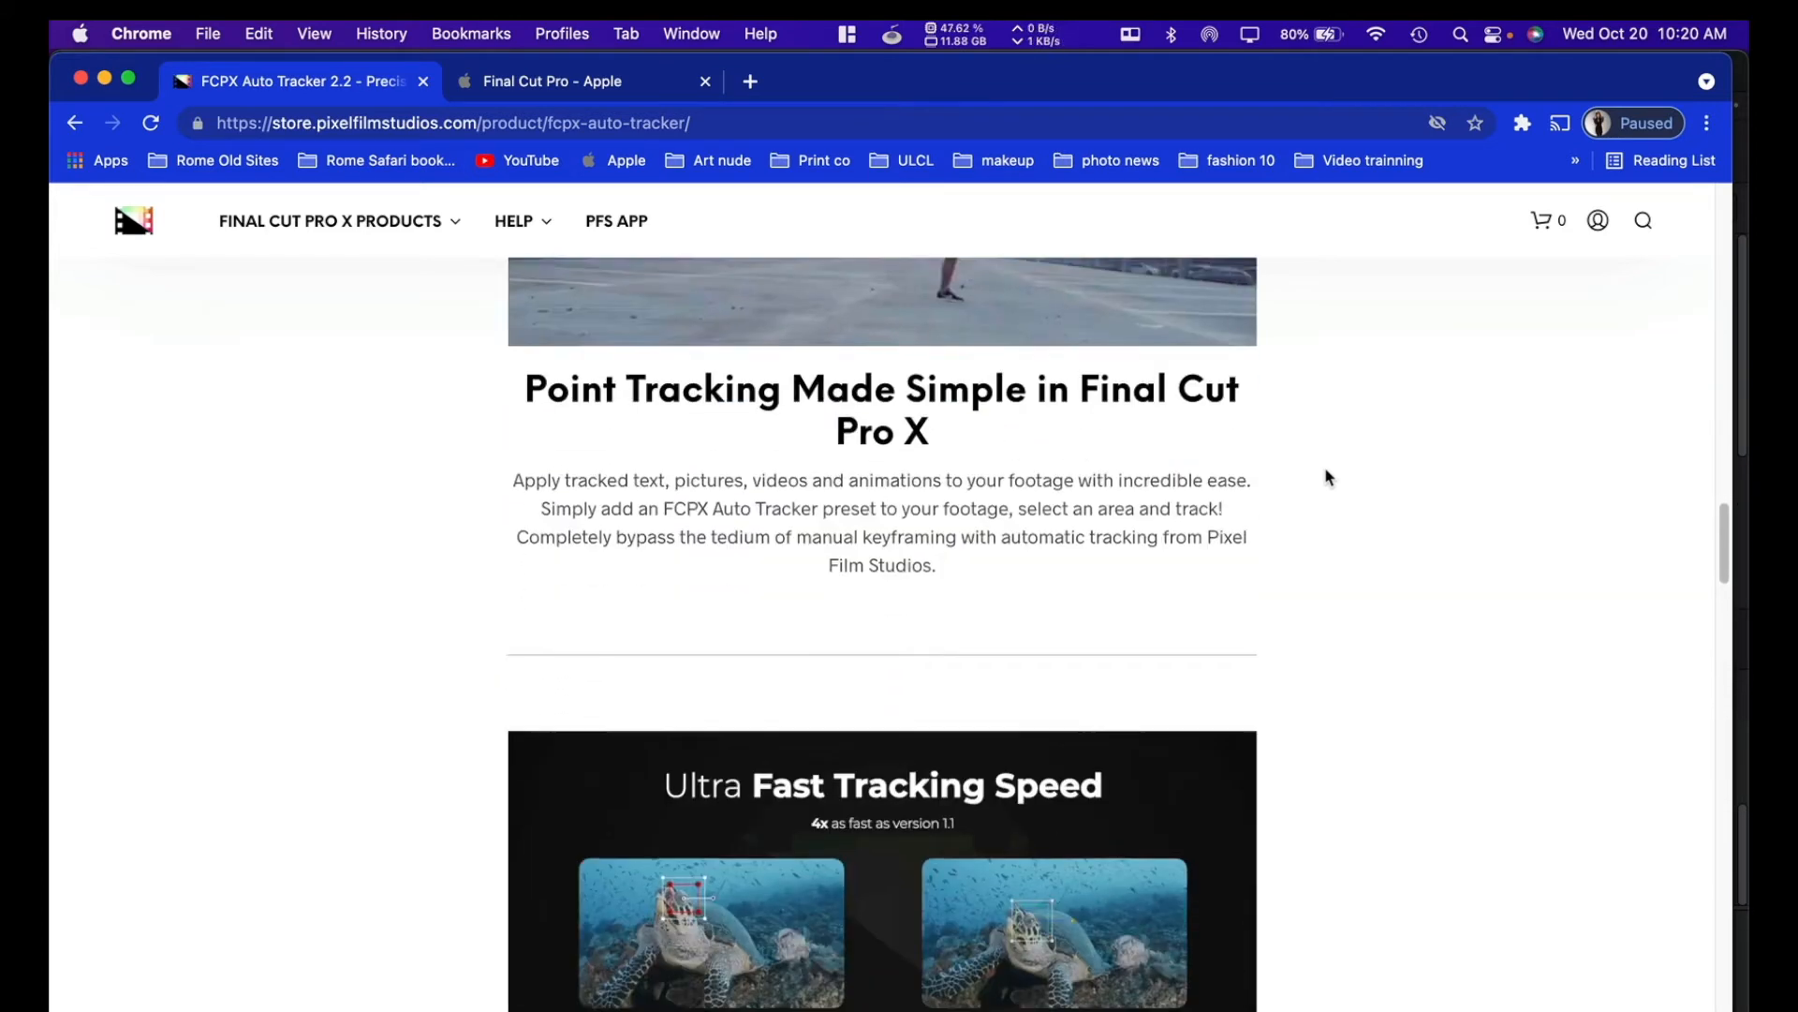
{"action": "scroll", "coordinate": [1327, 476], "scroll_direction": "down", "scroll_amount": 5}
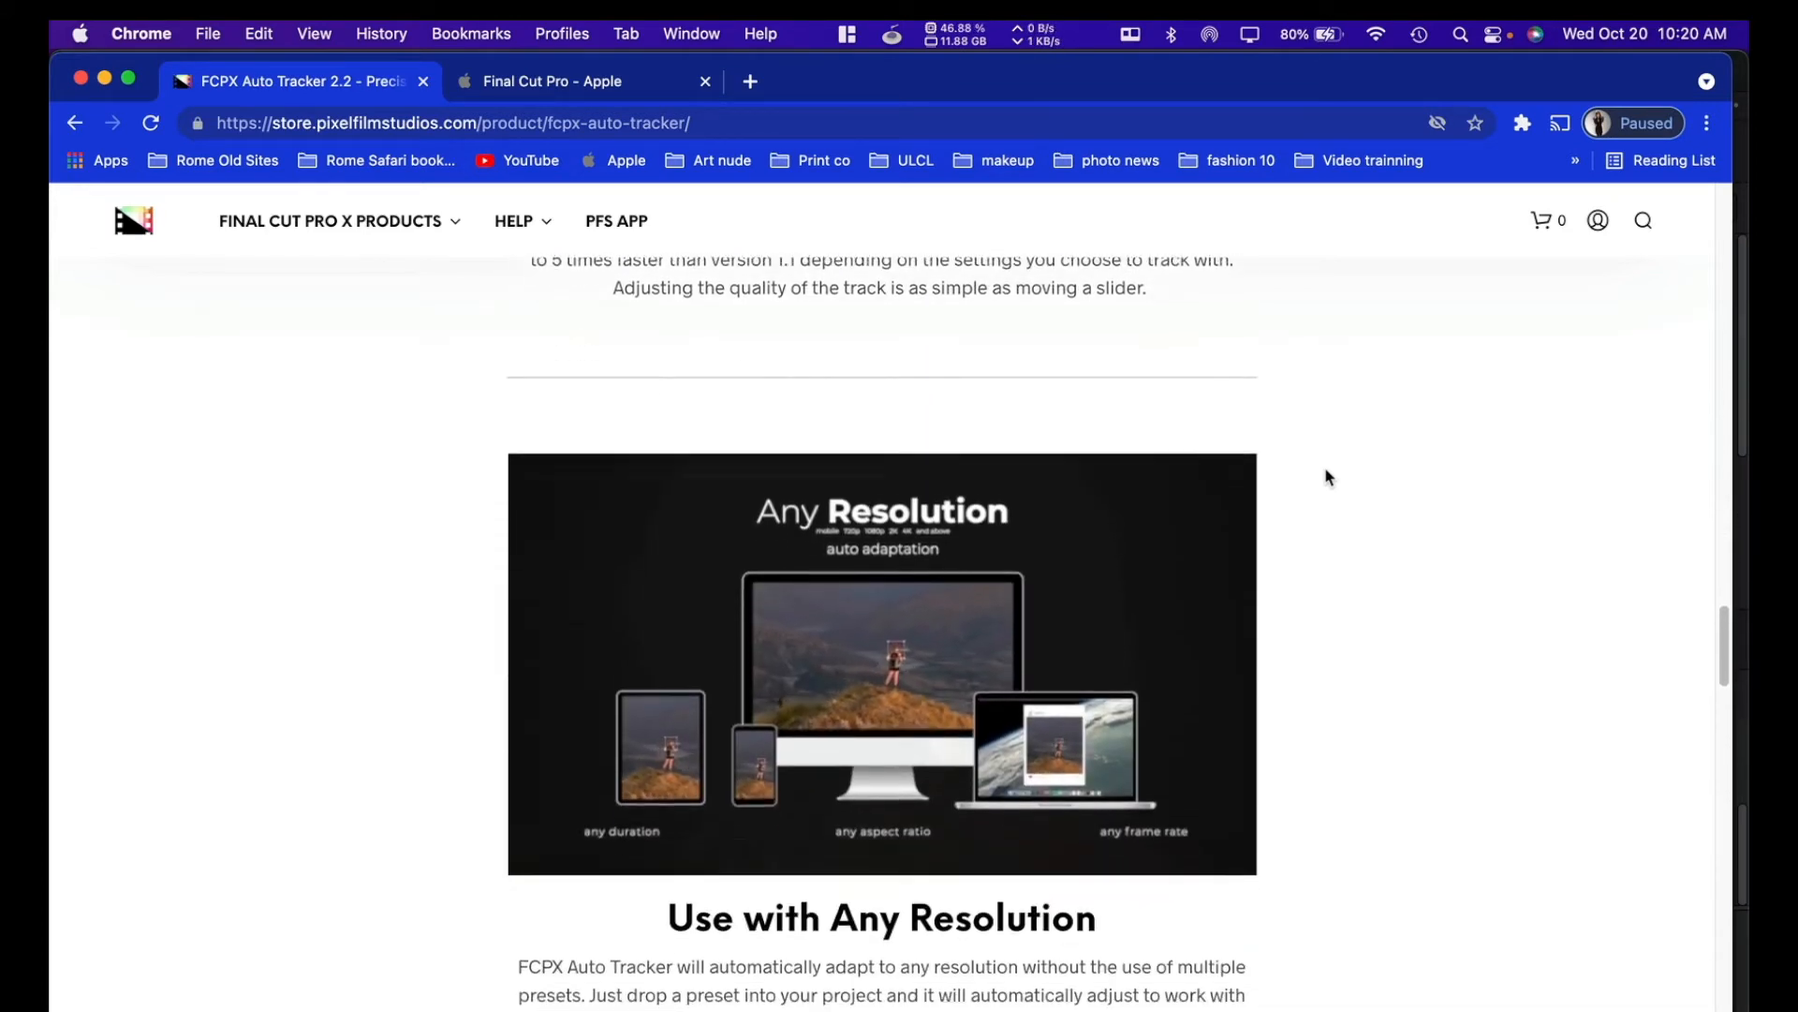
{"action": "scroll", "coordinate": [1326, 475], "scroll_direction": "down", "scroll_amount": 8}
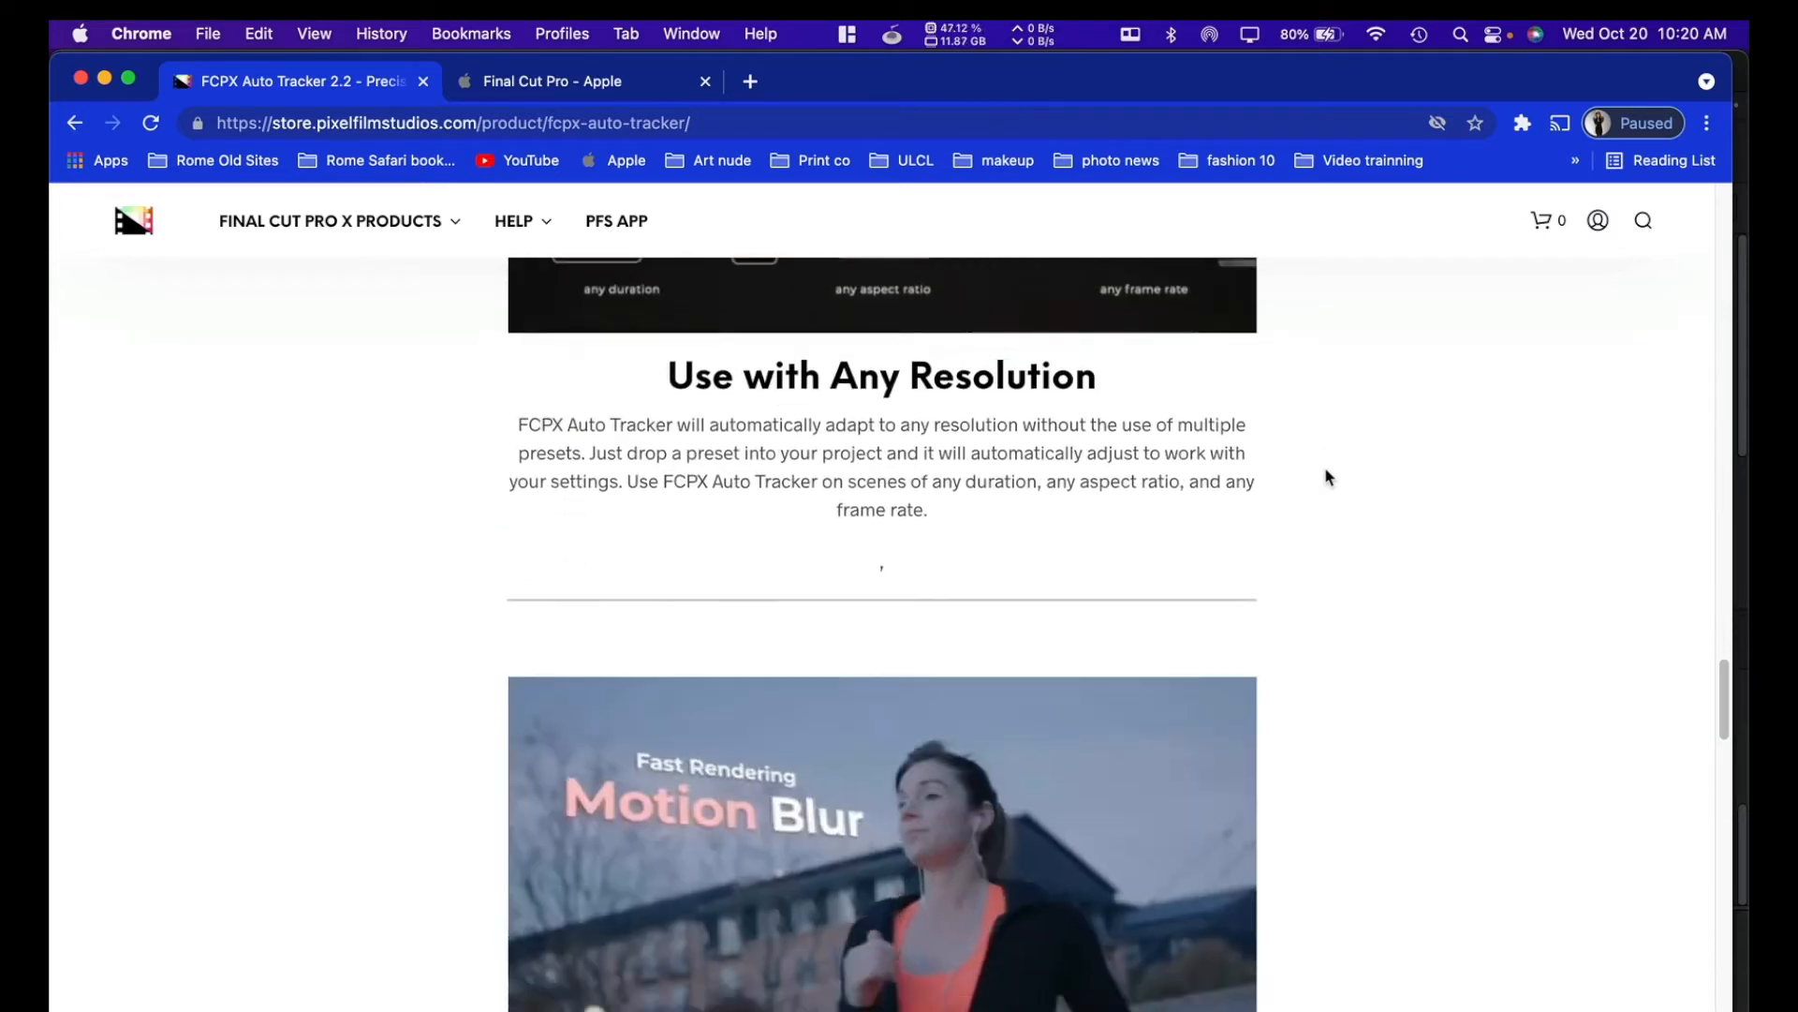
{"action": "scroll", "coordinate": [1326, 476], "scroll_direction": "up", "scroll_amount": 15}
{"action": "scroll", "coordinate": [1326, 476], "scroll_direction": "up", "scroll_amount": 20}
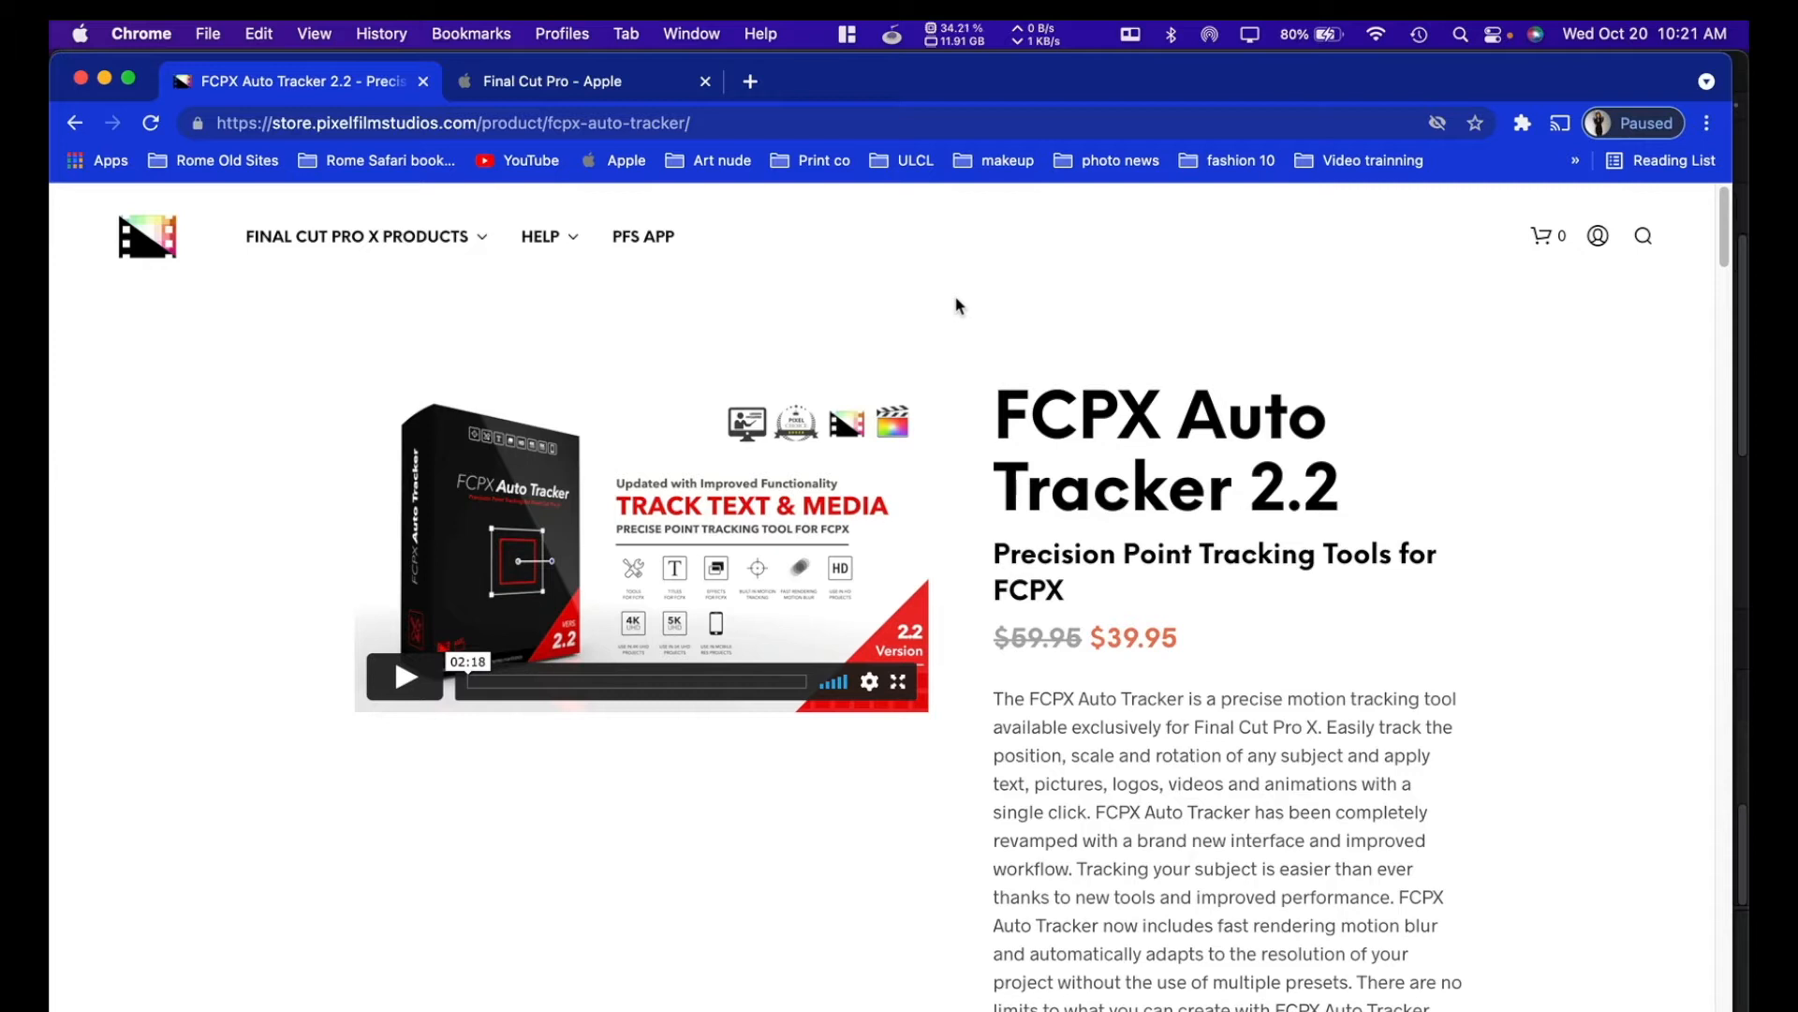
Step: Switch to DaVinci Resolve, scrub through the titled clips on Timeline 1 and view the titled spaghetti shot in the Color page
{"action": "key", "text": "super+Tab"}
{"action": "key", "text": "super+Tab"}
{"action": "key", "text": "super+Tab"}
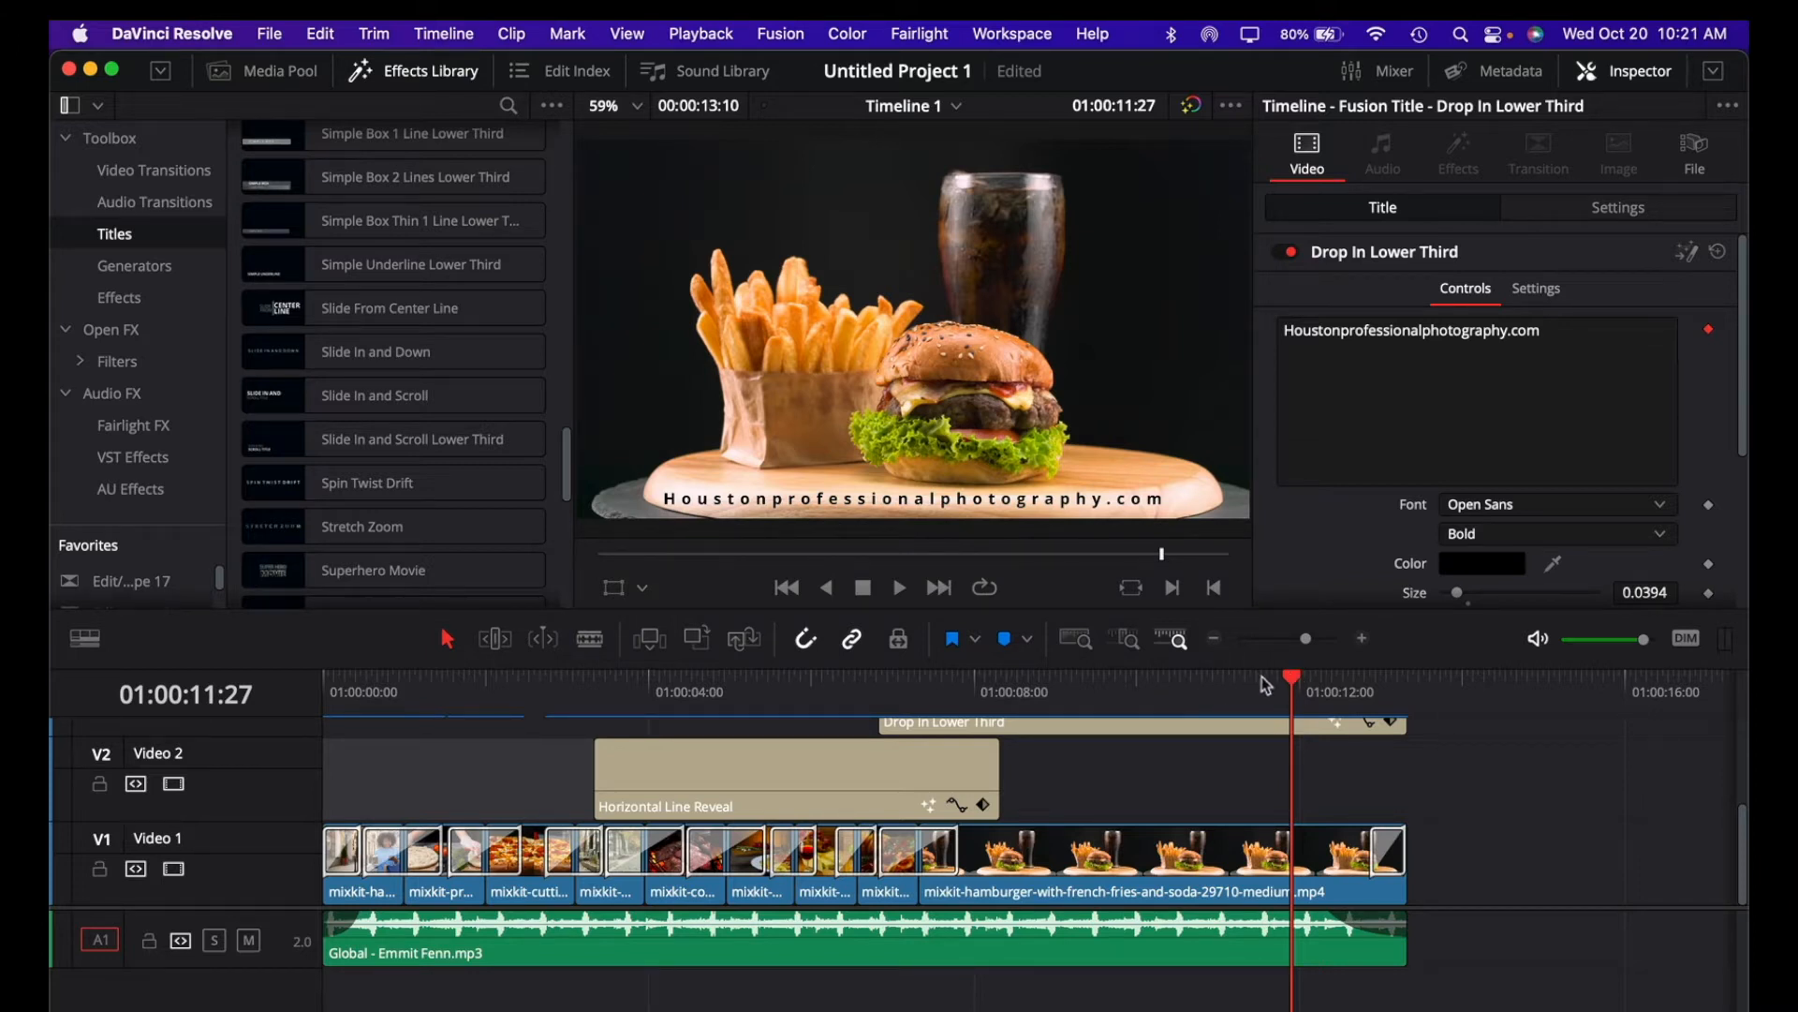
{"action": "left_click_drag", "start_coordinate": [1297, 690], "coordinate": [789, 709]}
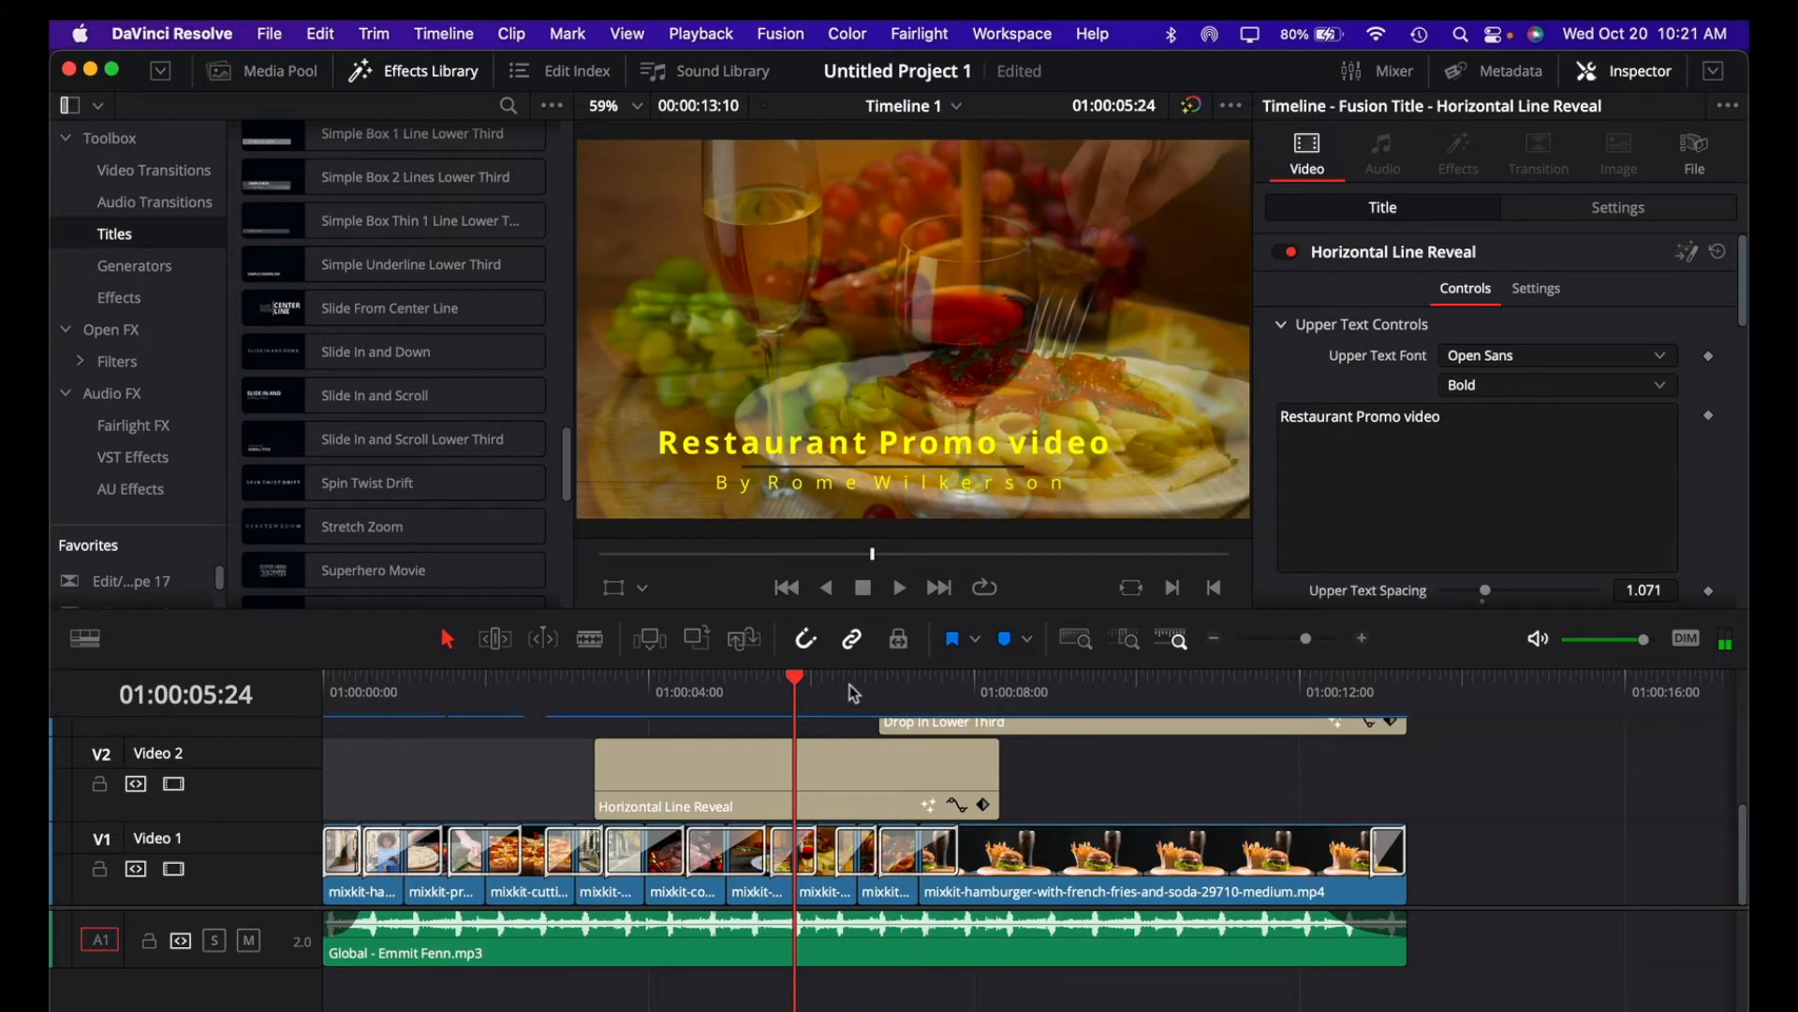
{"action": "left_click_drag", "start_coordinate": [797, 684], "coordinate": [711, 694]}
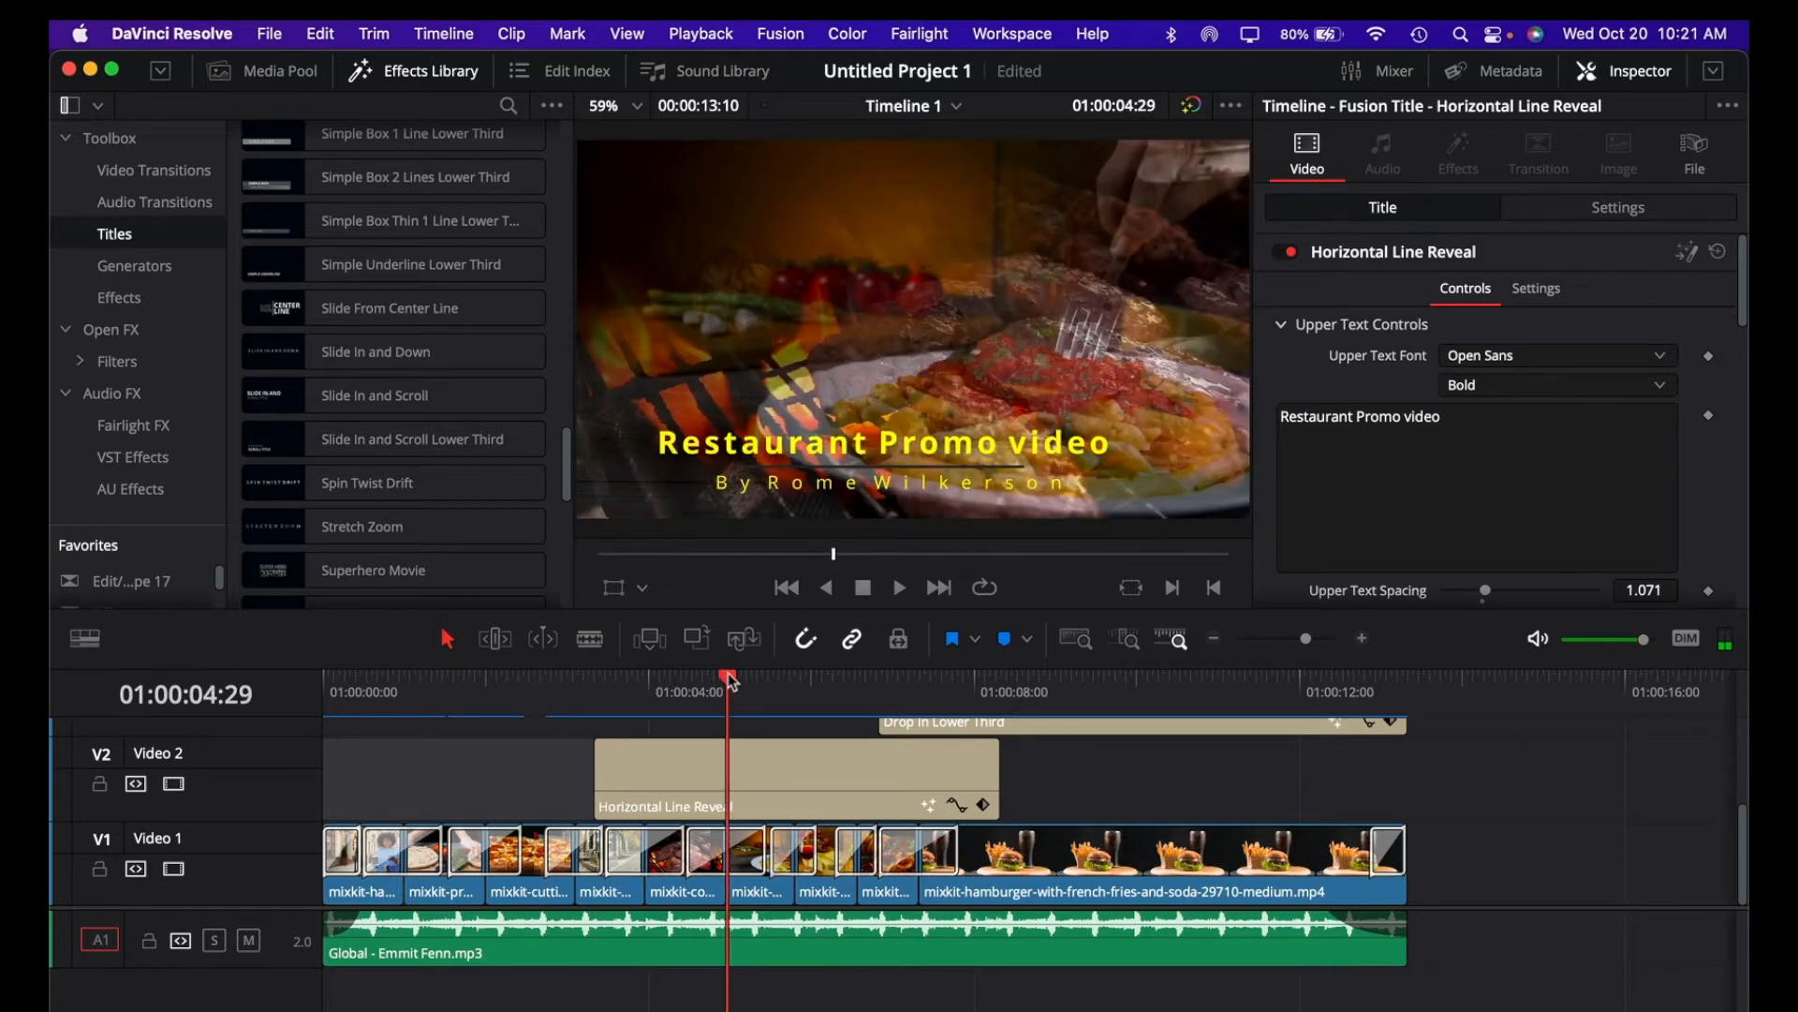
{"action": "left_click_drag", "start_coordinate": [729, 681], "coordinate": [792, 676]}
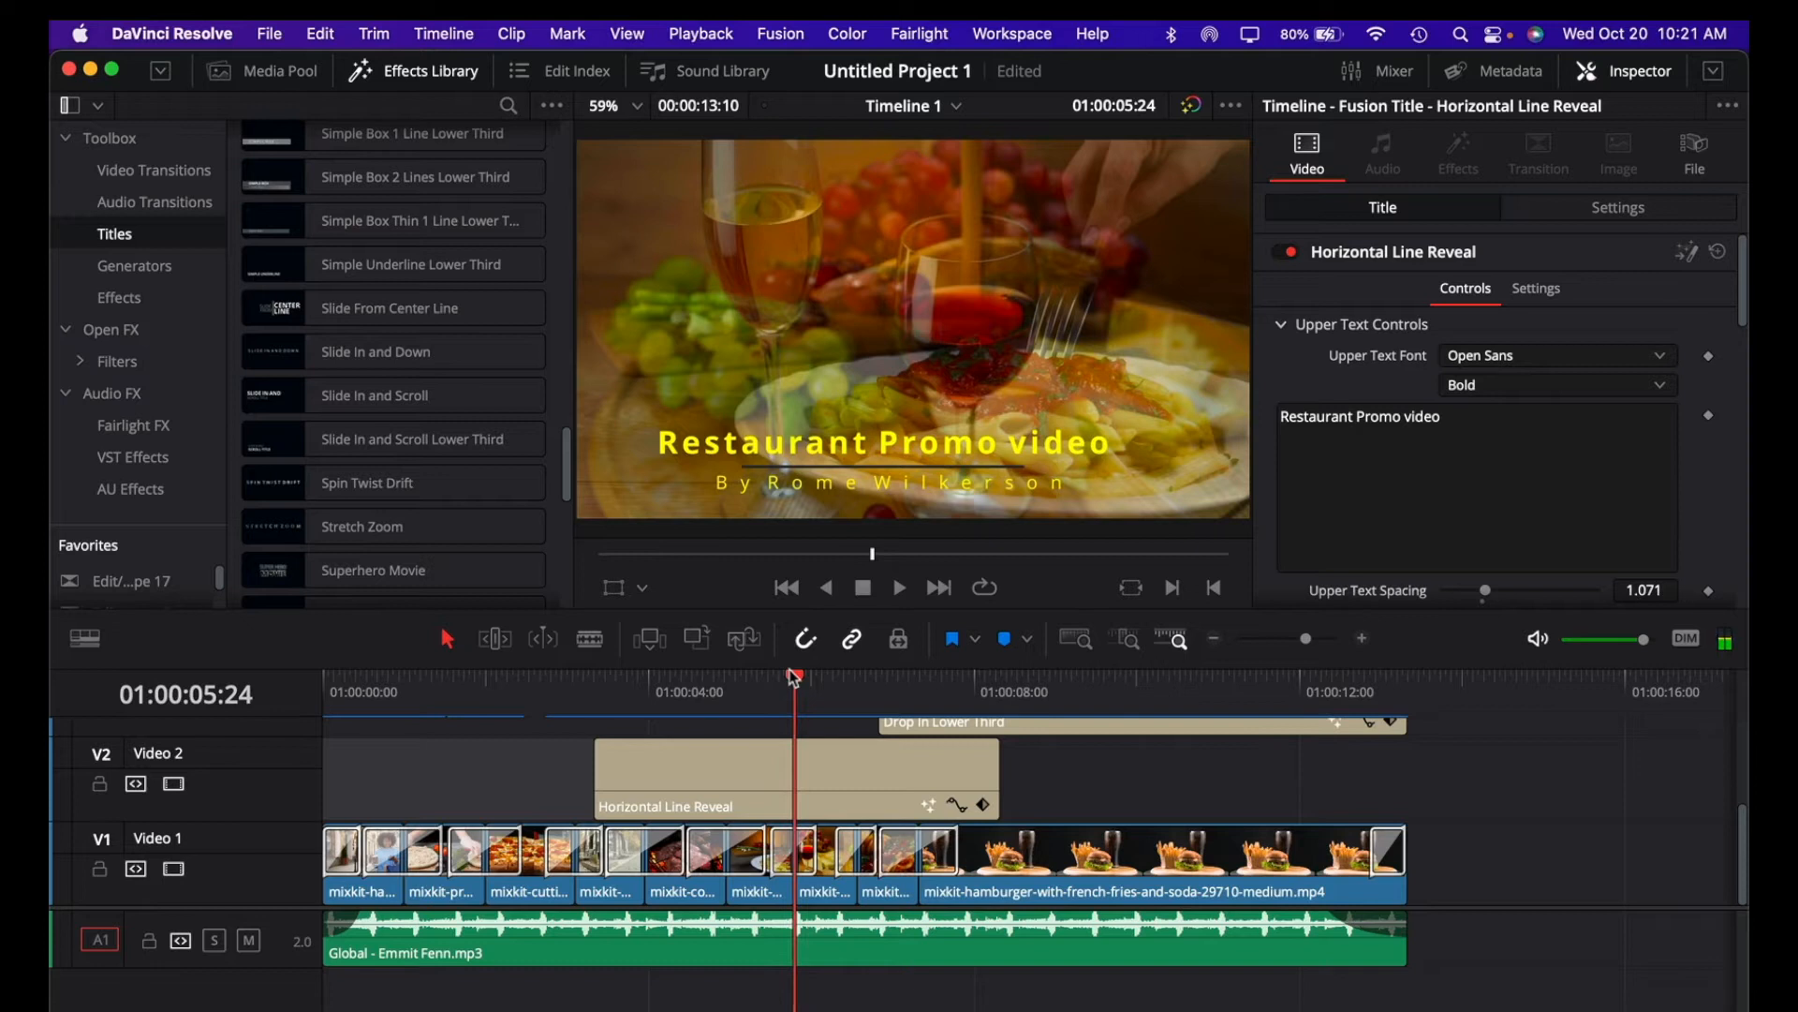
{"action": "left_click_drag", "start_coordinate": [794, 676], "coordinate": [906, 679]}
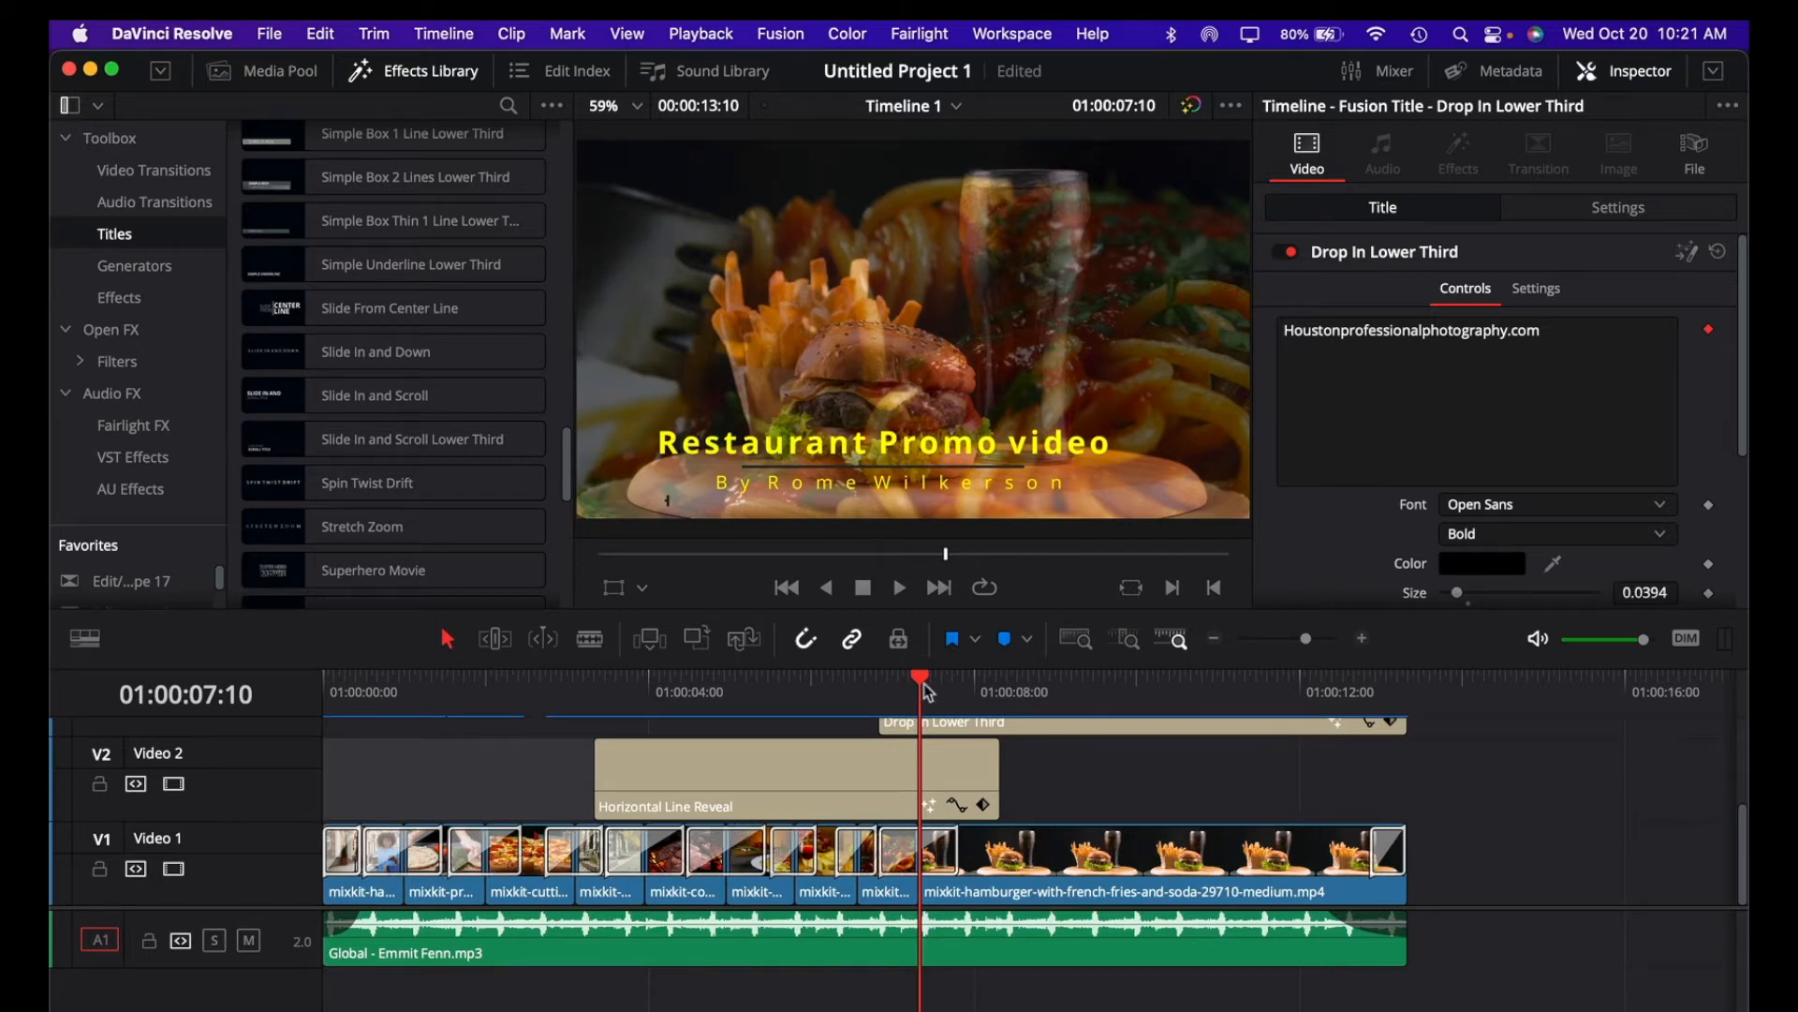
{"action": "left_click_drag", "start_coordinate": [922, 682], "coordinate": [880, 685]}
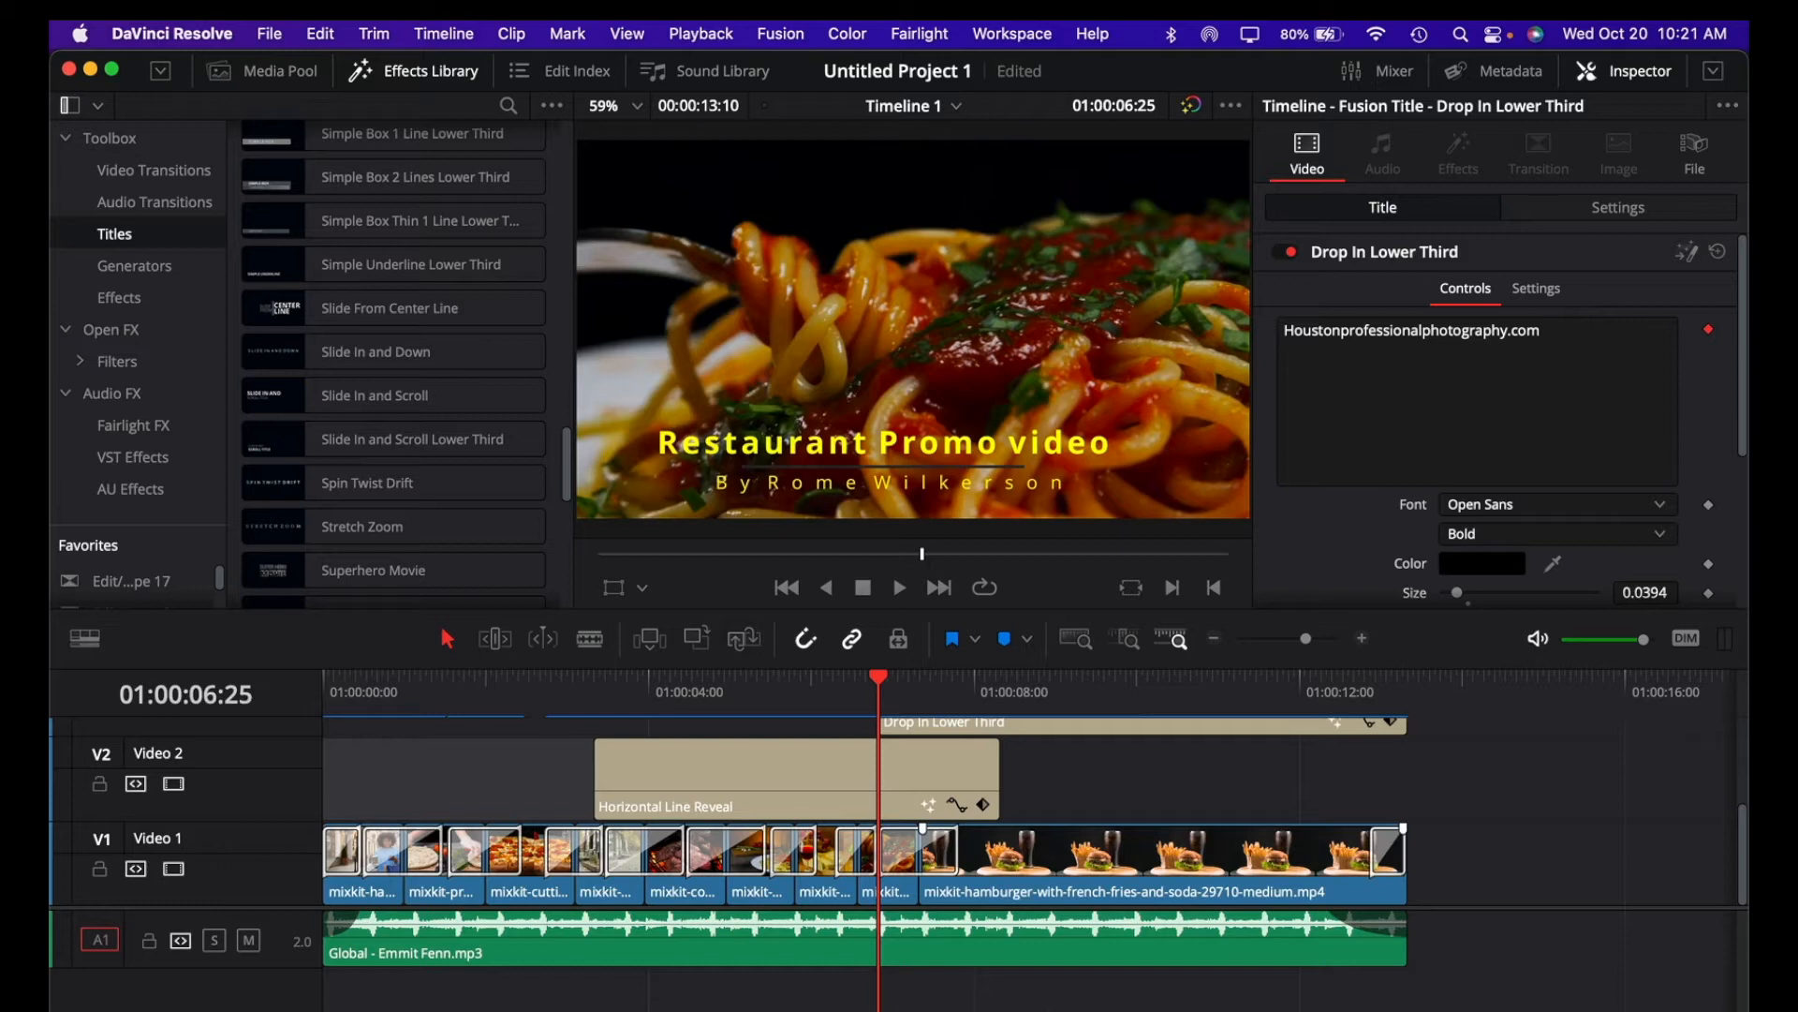
{"action": "key", "text": "shift+6"}
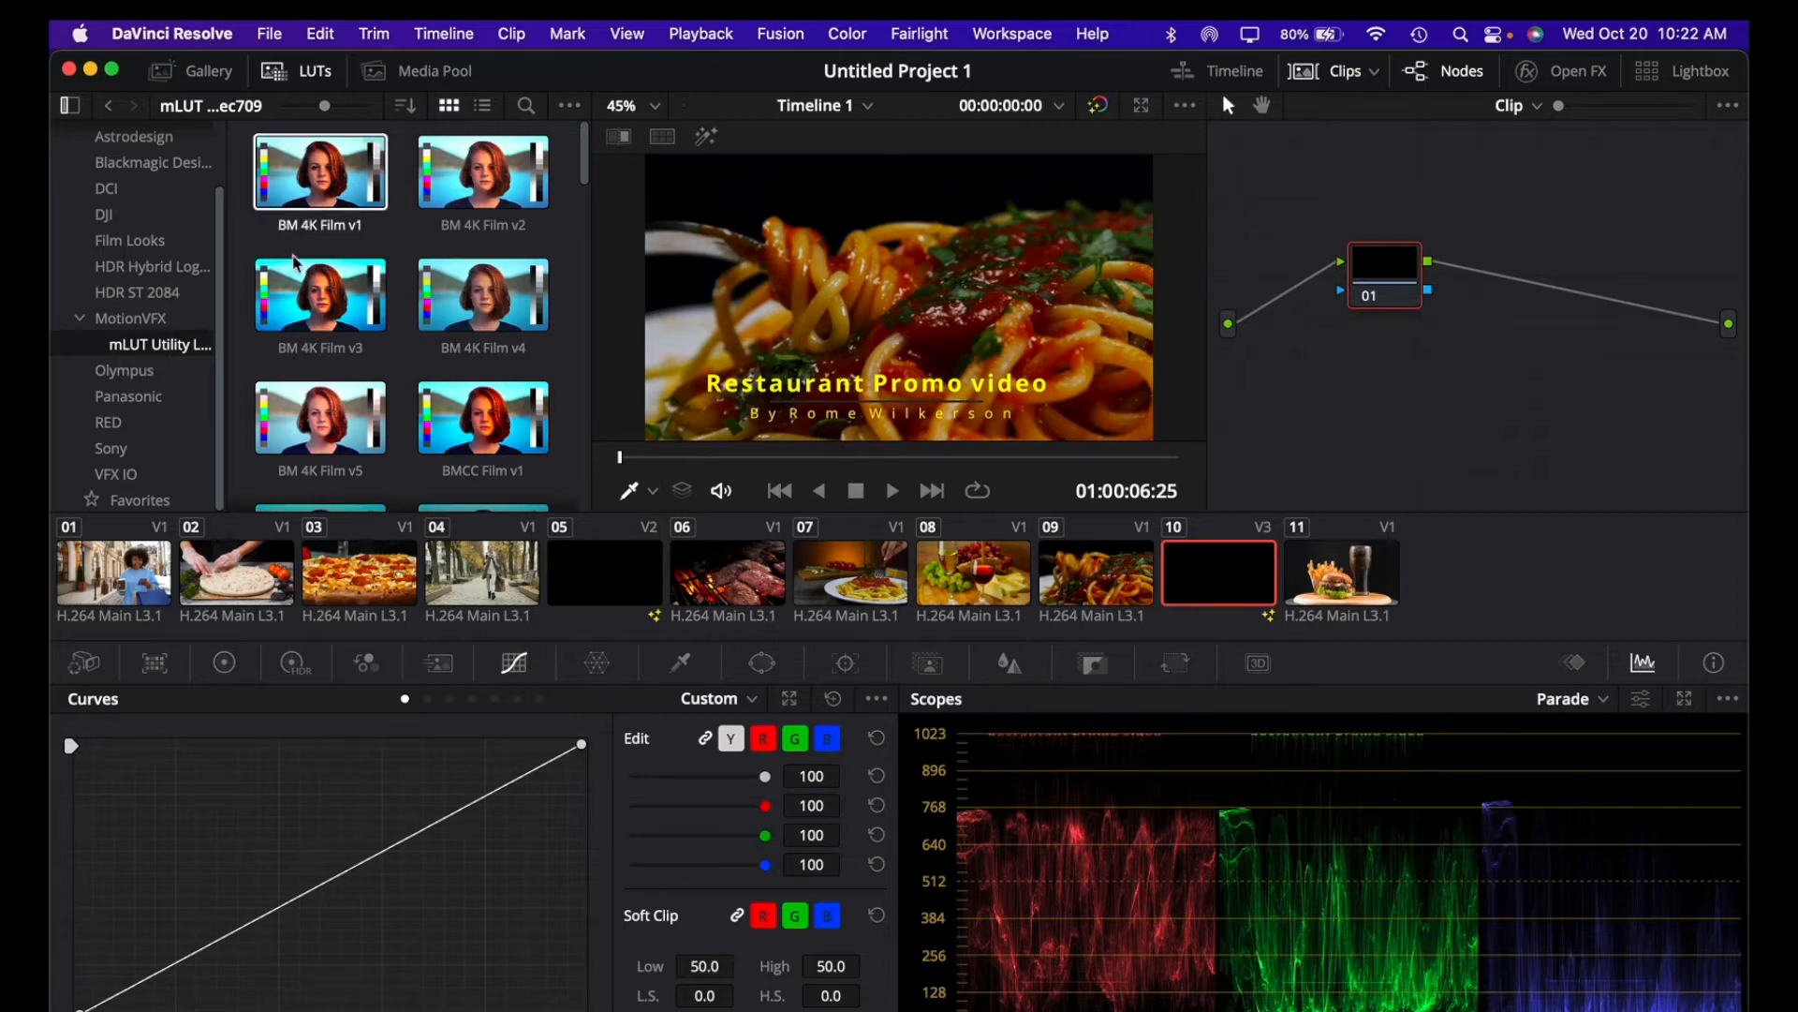
{"action": "mouse_move", "coordinate": [695, 385]}
{"action": "left_mouse_down"}
{"action": "mouse_move", "coordinate": [1102, 354]}
{"action": "mouse_move", "coordinate": [1036, 381]}
{"action": "left_mouse_up"}
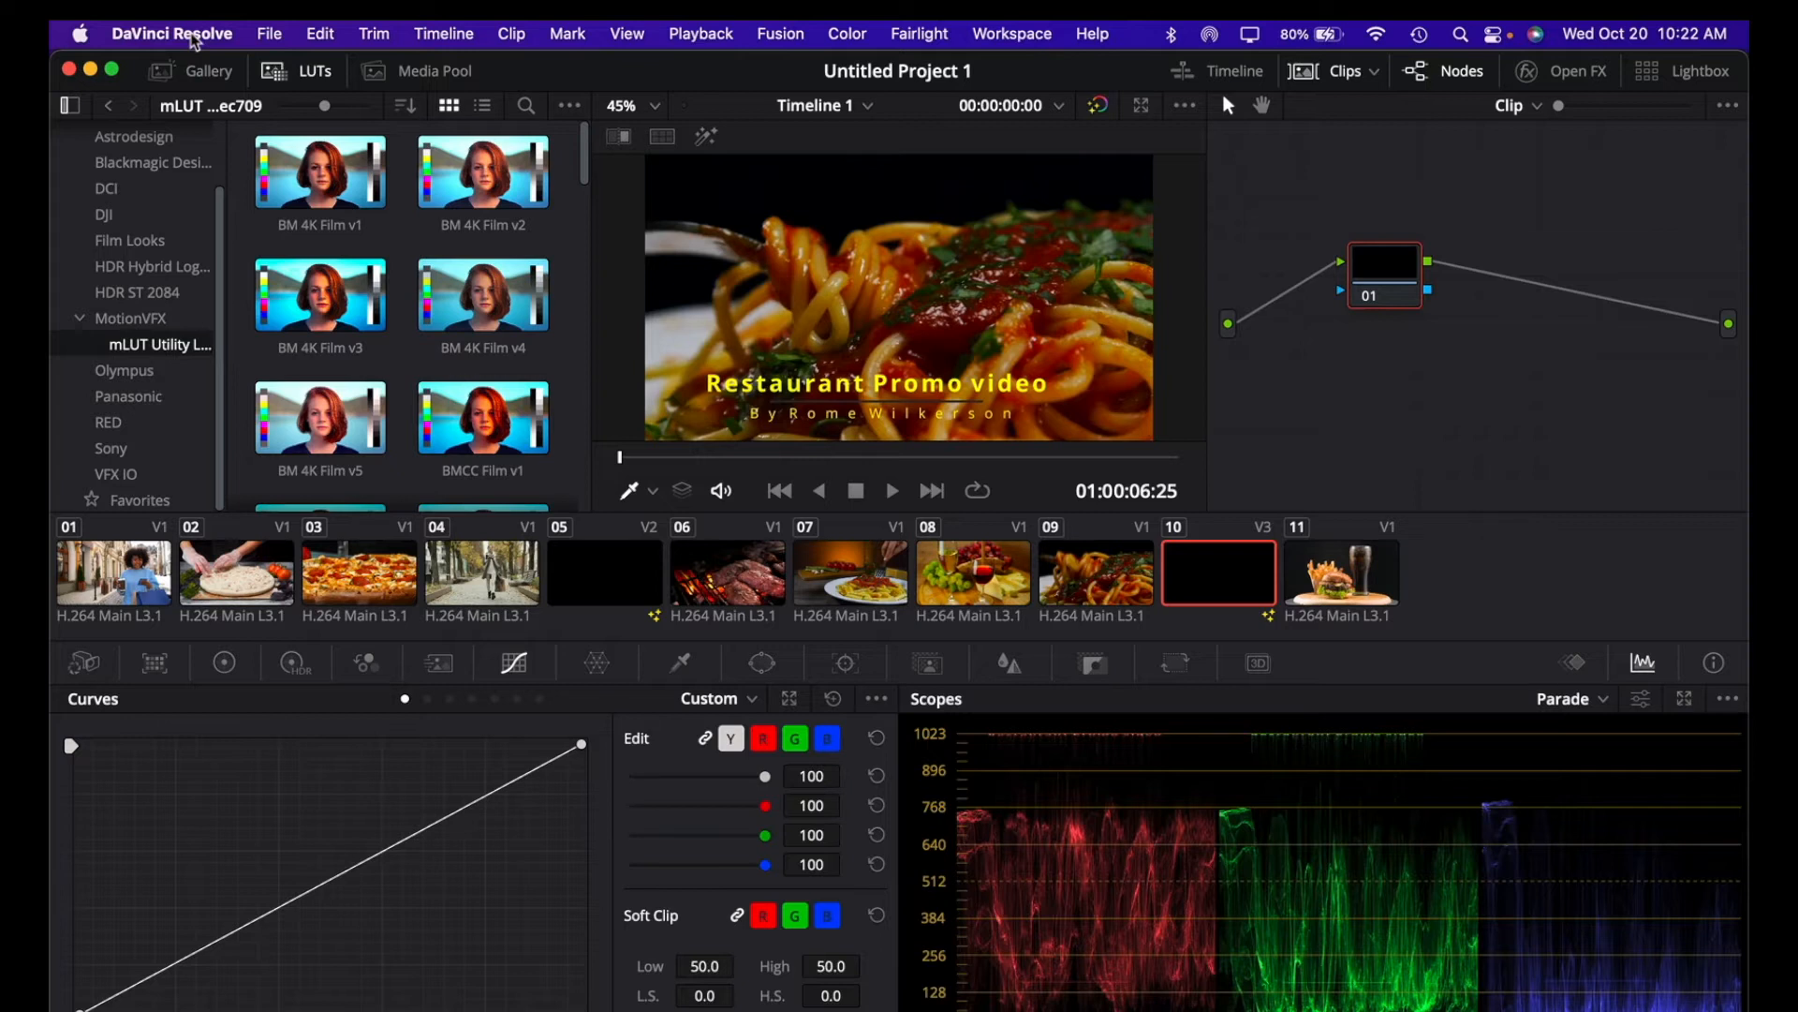
Step: Switch to Final Cut Pro and skim the Promo 1080 timeline as far as the Text Bubbles title
{"action": "key", "text": "super+Tab"}
{"action": "key", "text": "super+Tab"}
{"action": "key", "text": "super+Tab"}
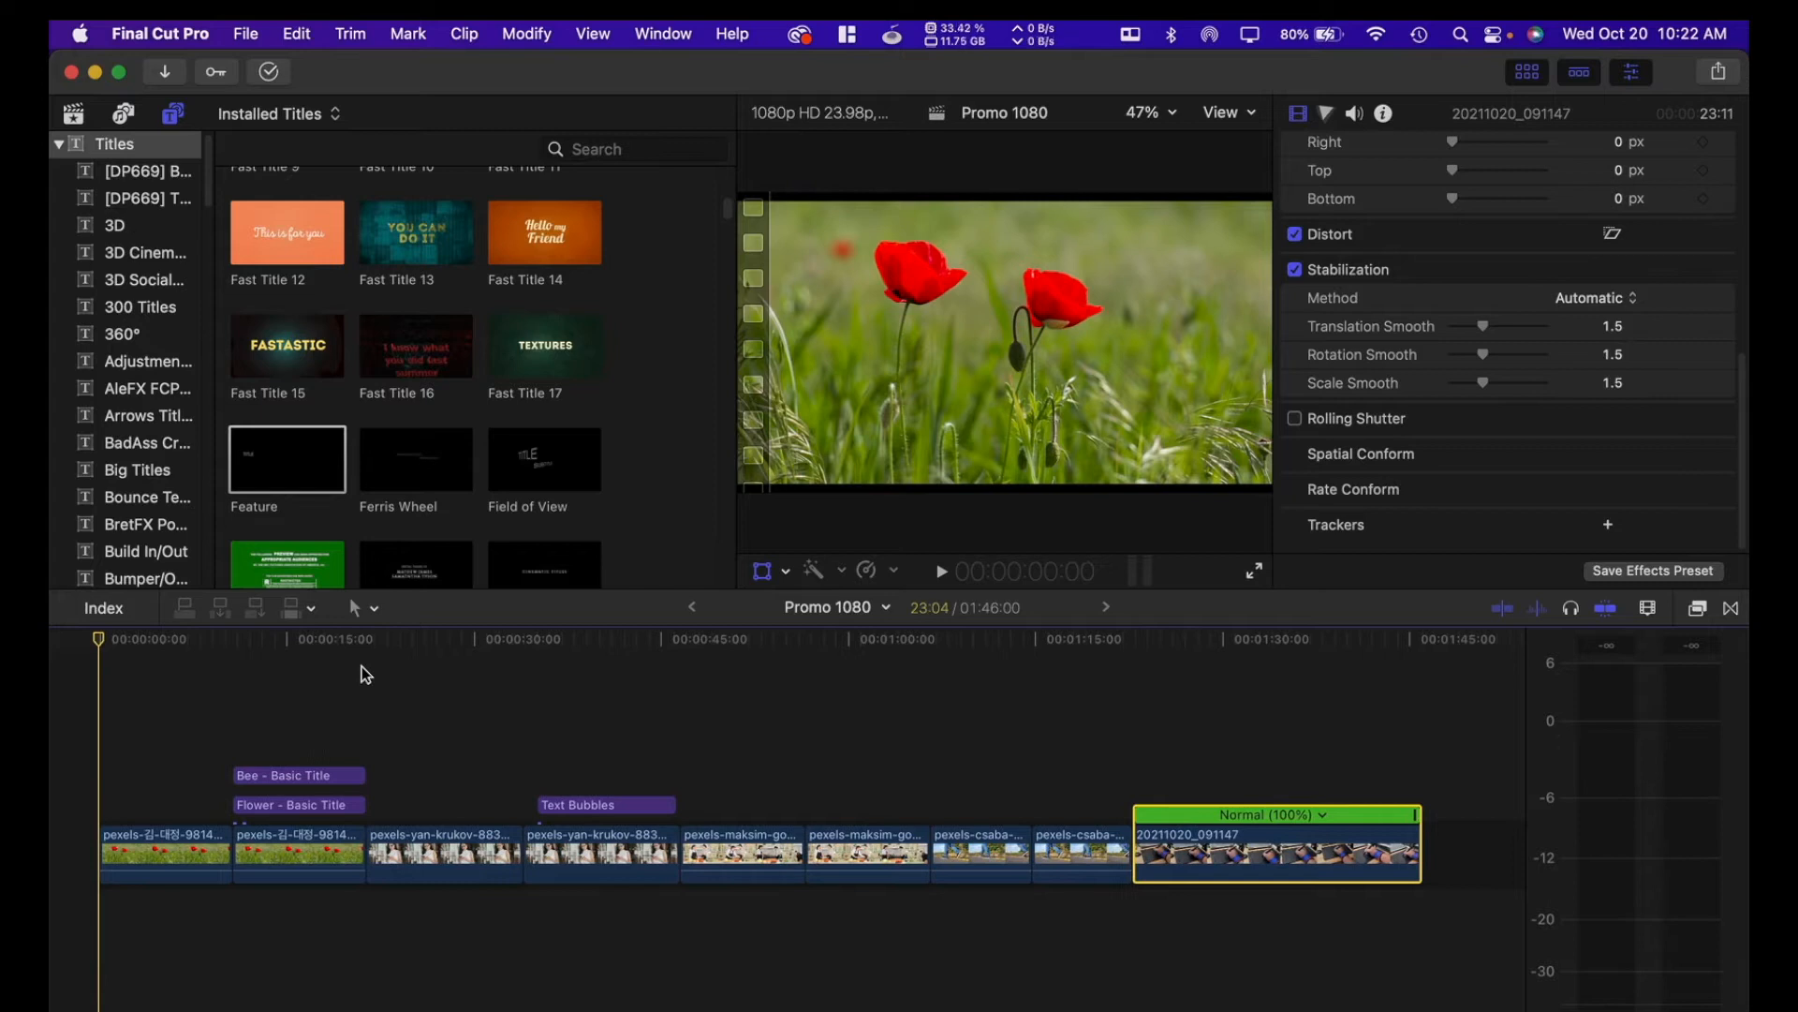
{"action": "left_click_drag", "start_coordinate": [98, 643], "coordinate": [948, 653]}
{"action": "left_click_drag", "start_coordinate": [825, 661], "coordinate": [647, 655]}
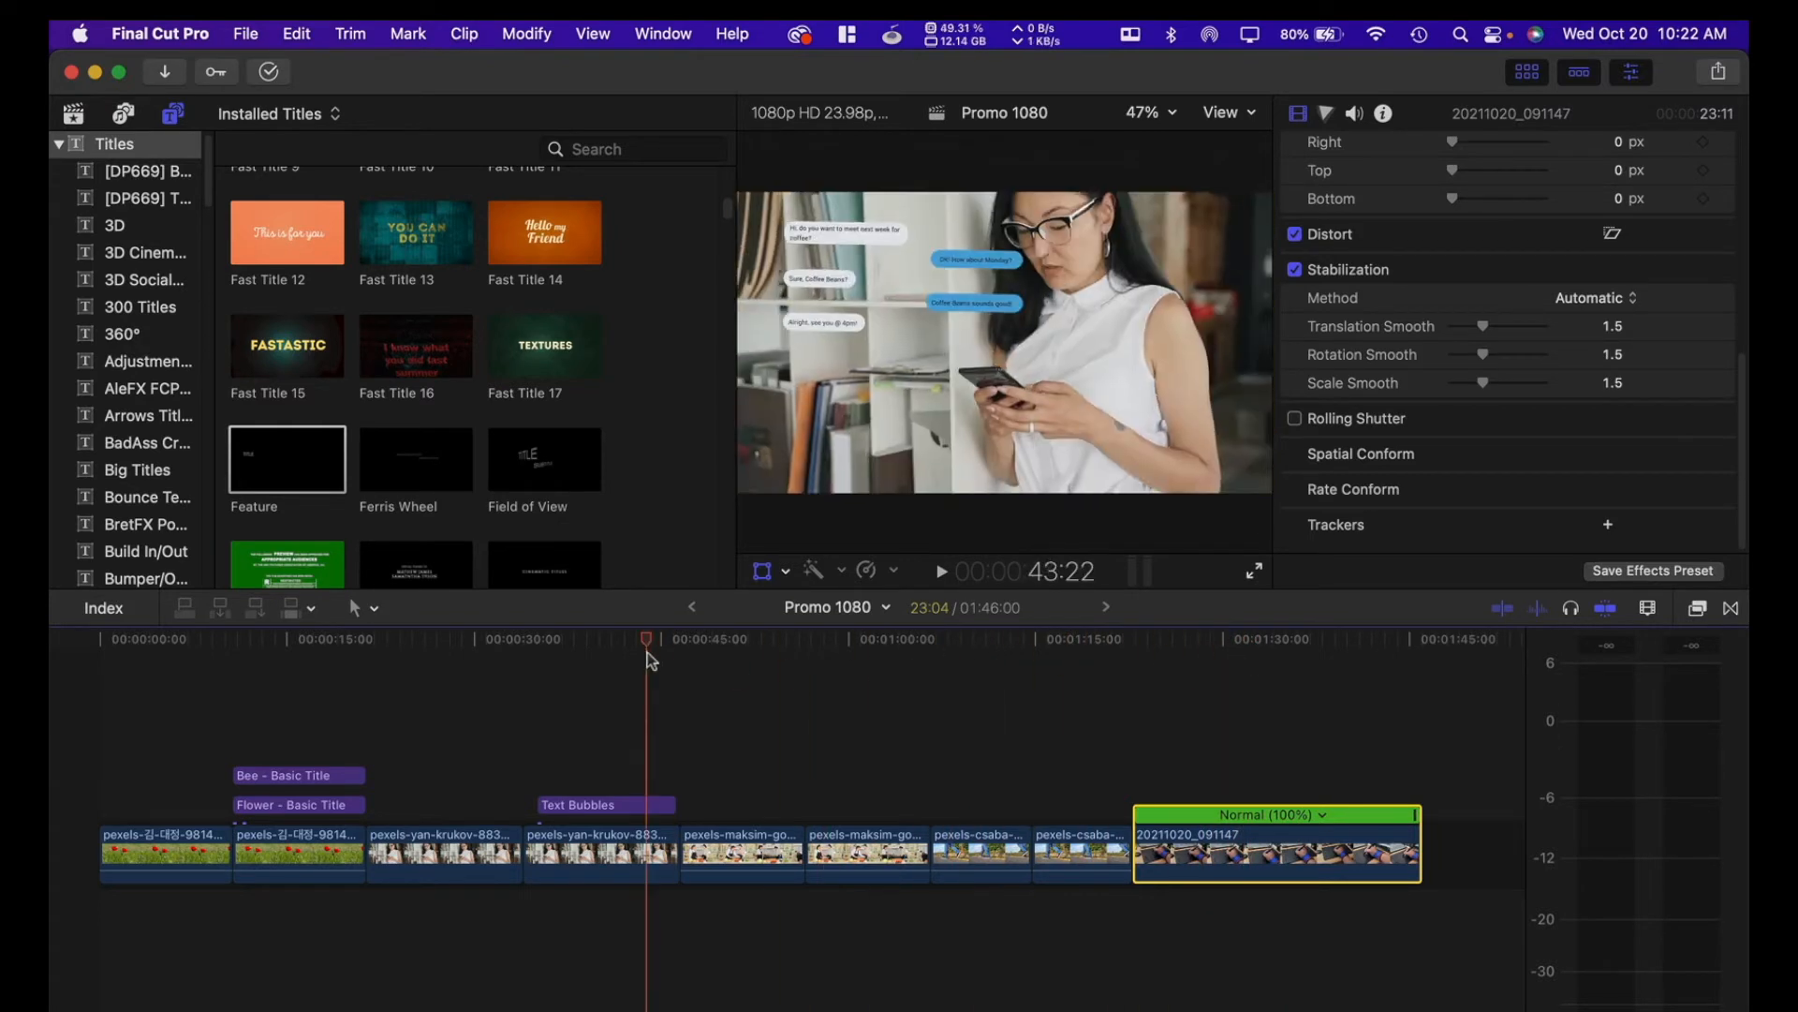
Step: Hide the browser to enlarge the viewer and play the poppy clips through the Flower and Bee titles
{"action": "left_click", "coordinate": [1526, 75]}
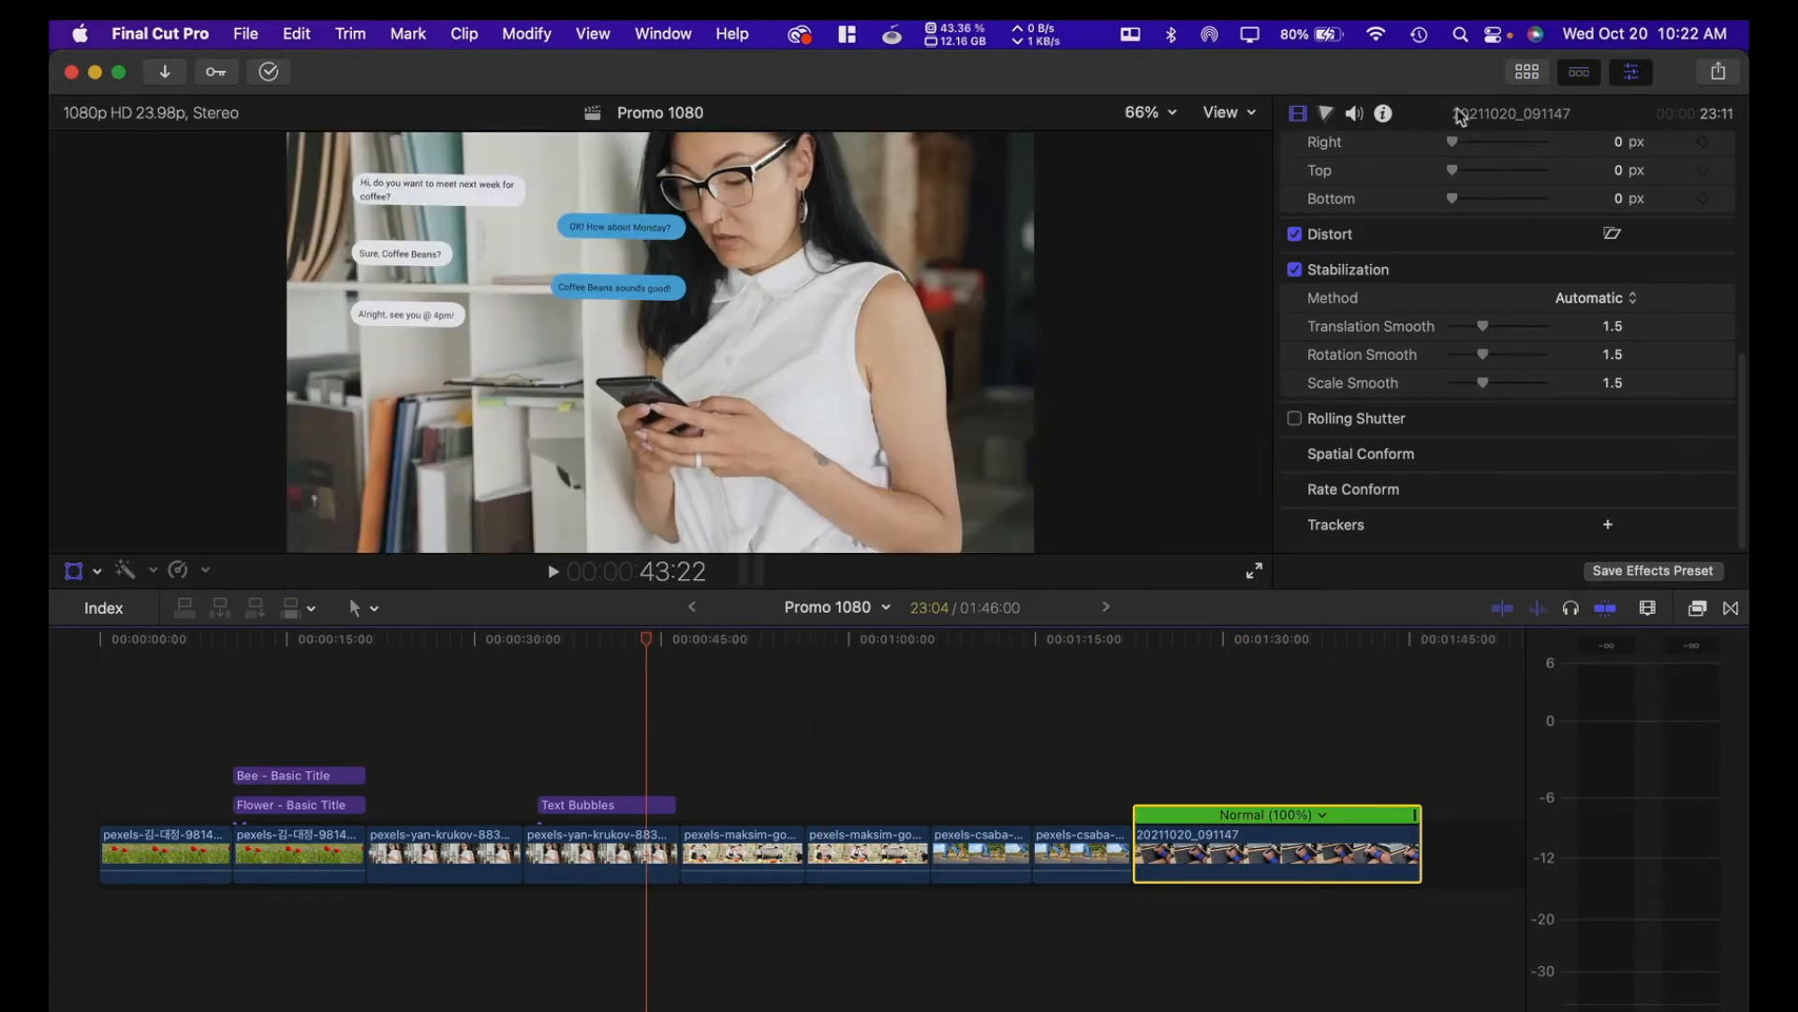
{"action": "left_click_drag", "start_coordinate": [650, 643], "coordinate": [155, 644]}
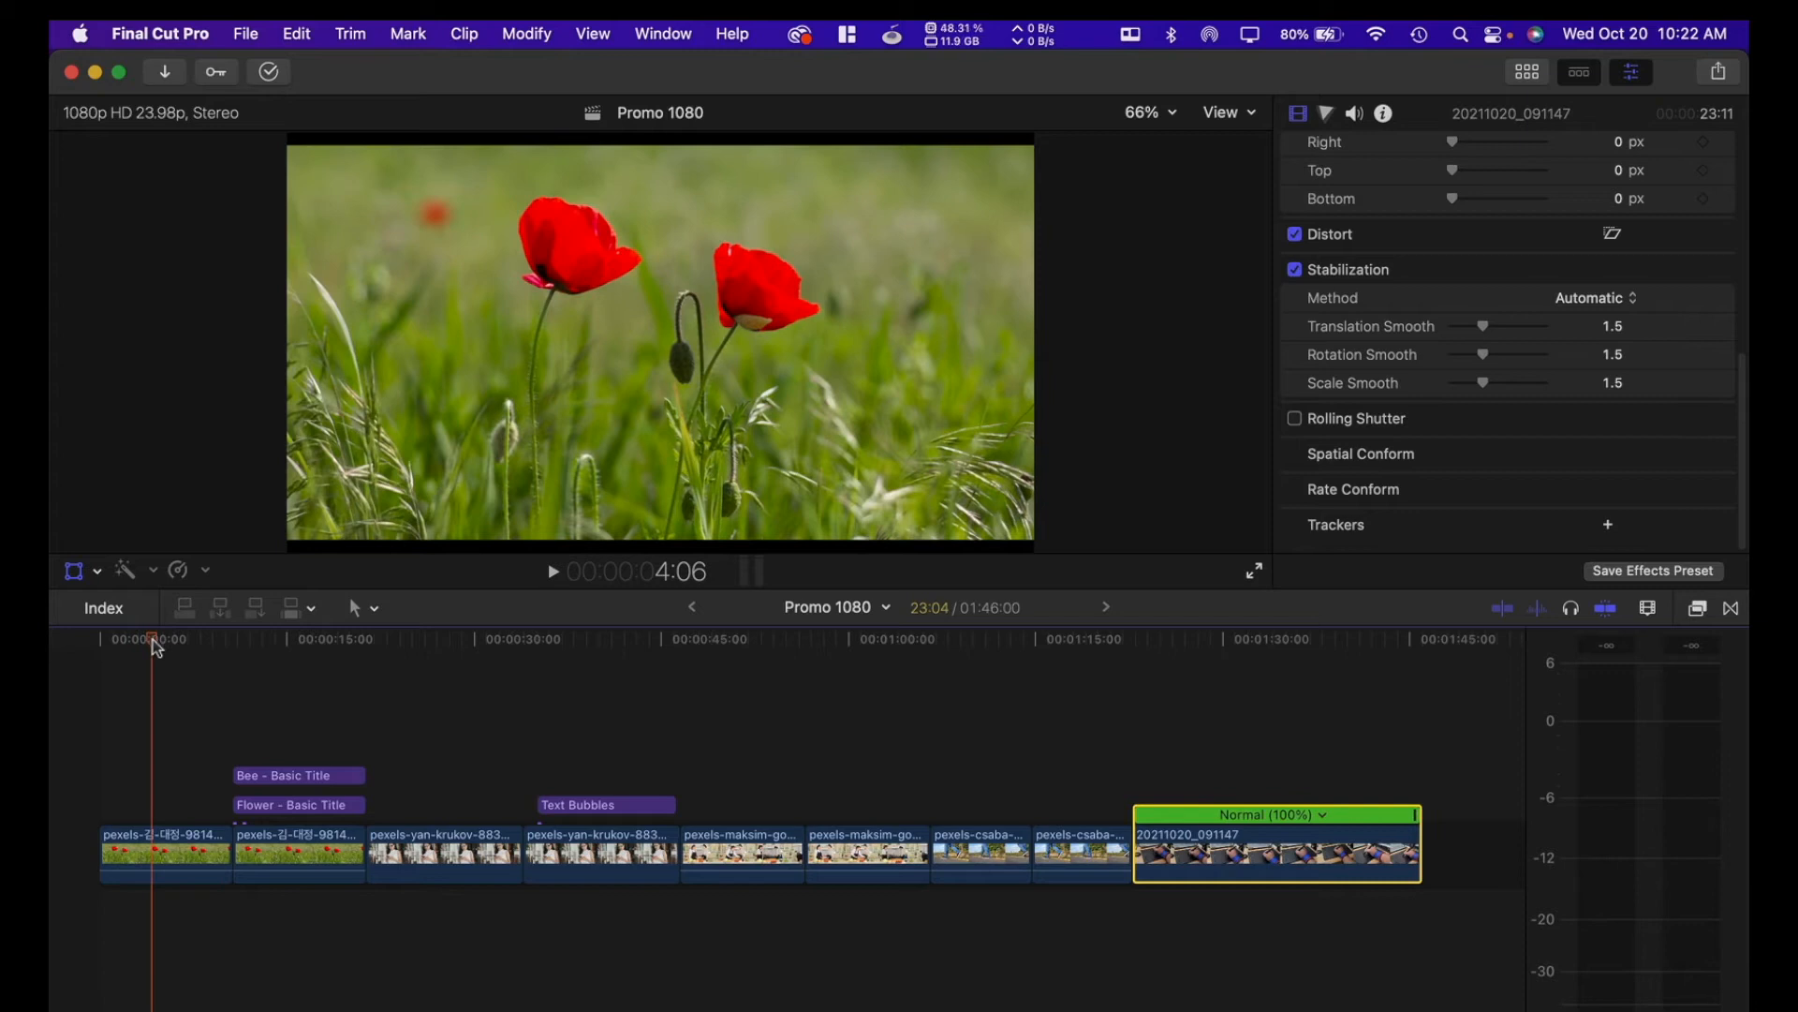
{"action": "key", "text": "space"}
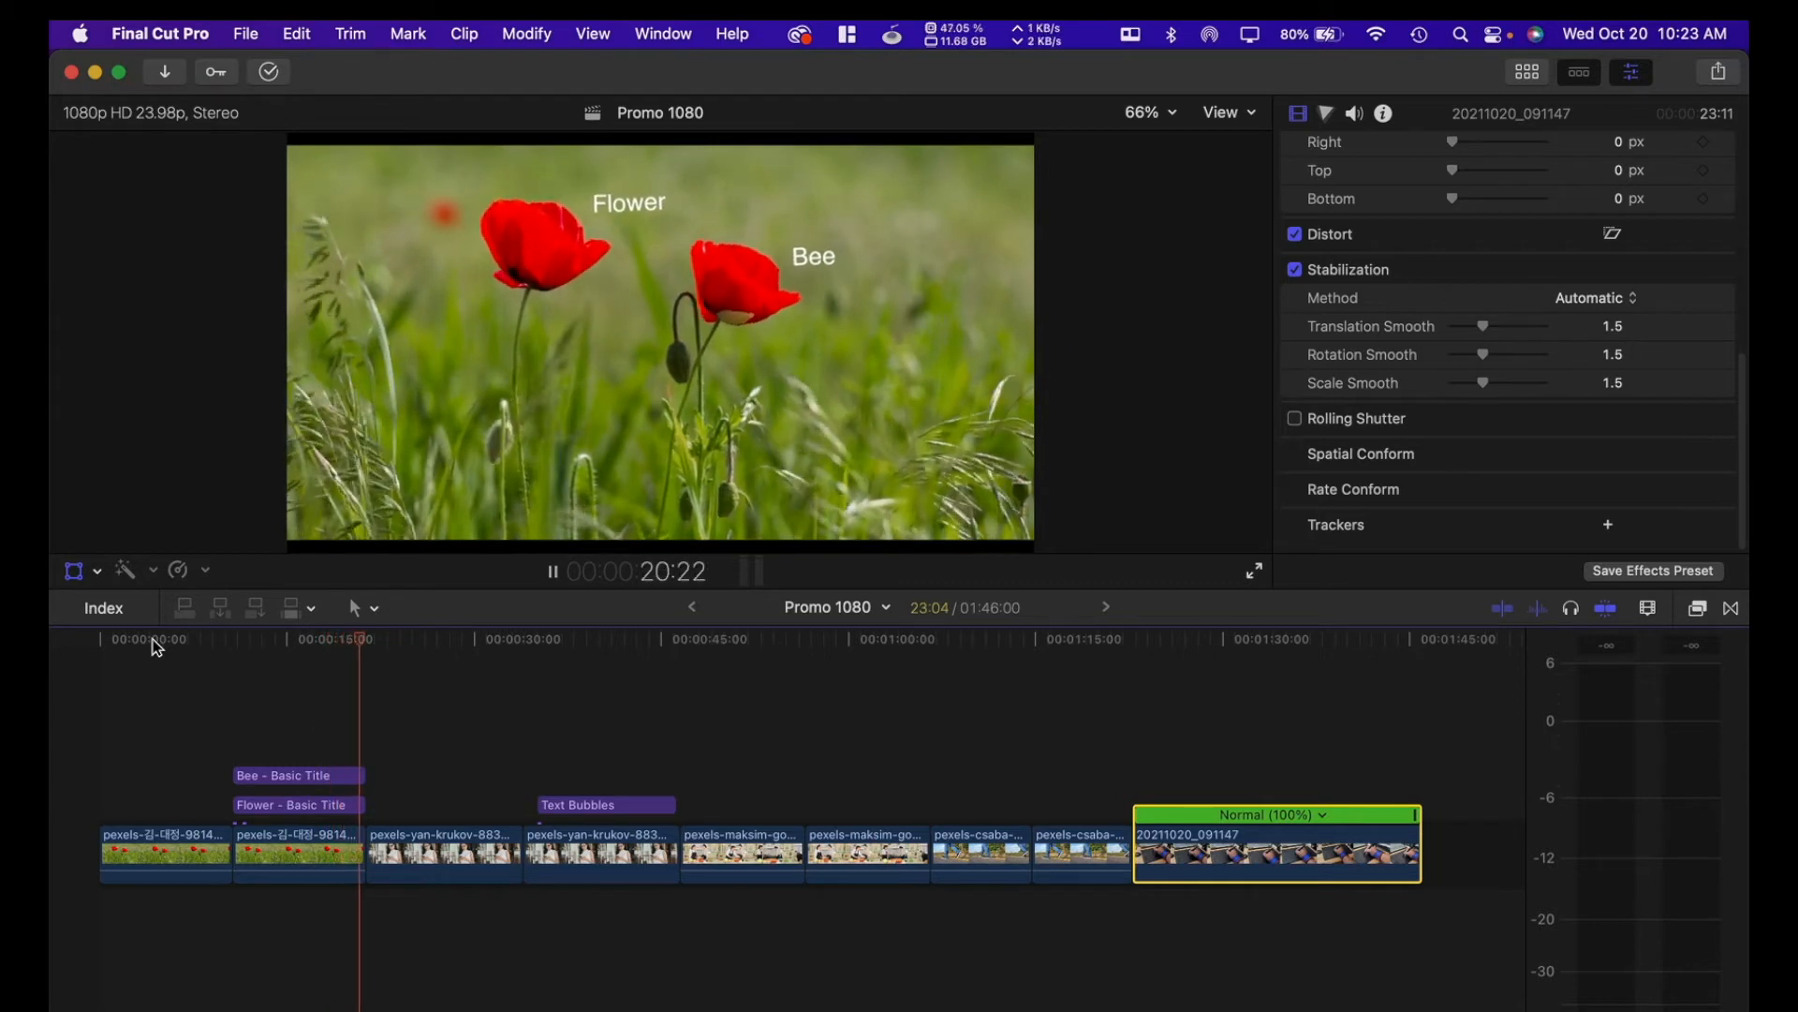
{"action": "key", "text": "space"}
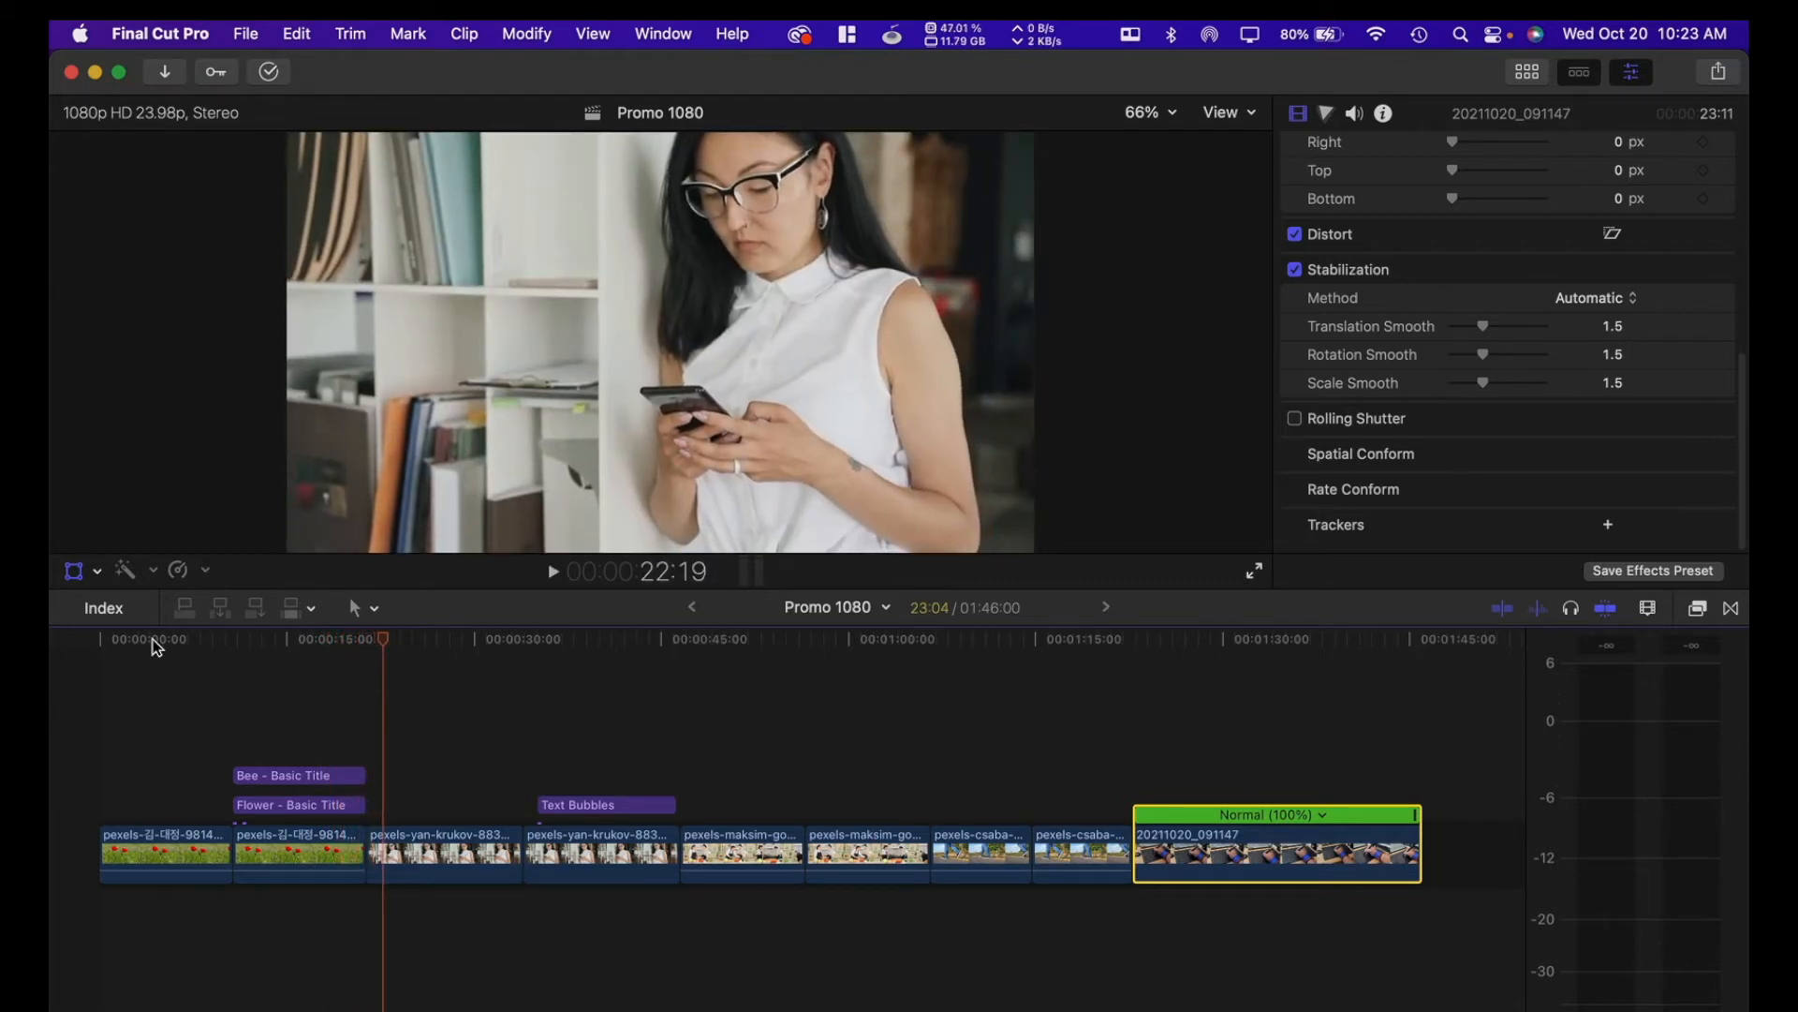
Step: Play the clips of the woman with the phone from their start into the Text Bubbles title
{"action": "mouse_move", "coordinate": [383, 646]}
{"action": "left_mouse_down"}
{"action": "mouse_move", "coordinate": [256, 646]}
{"action": "mouse_move", "coordinate": [372, 639]}
{"action": "left_mouse_up"}
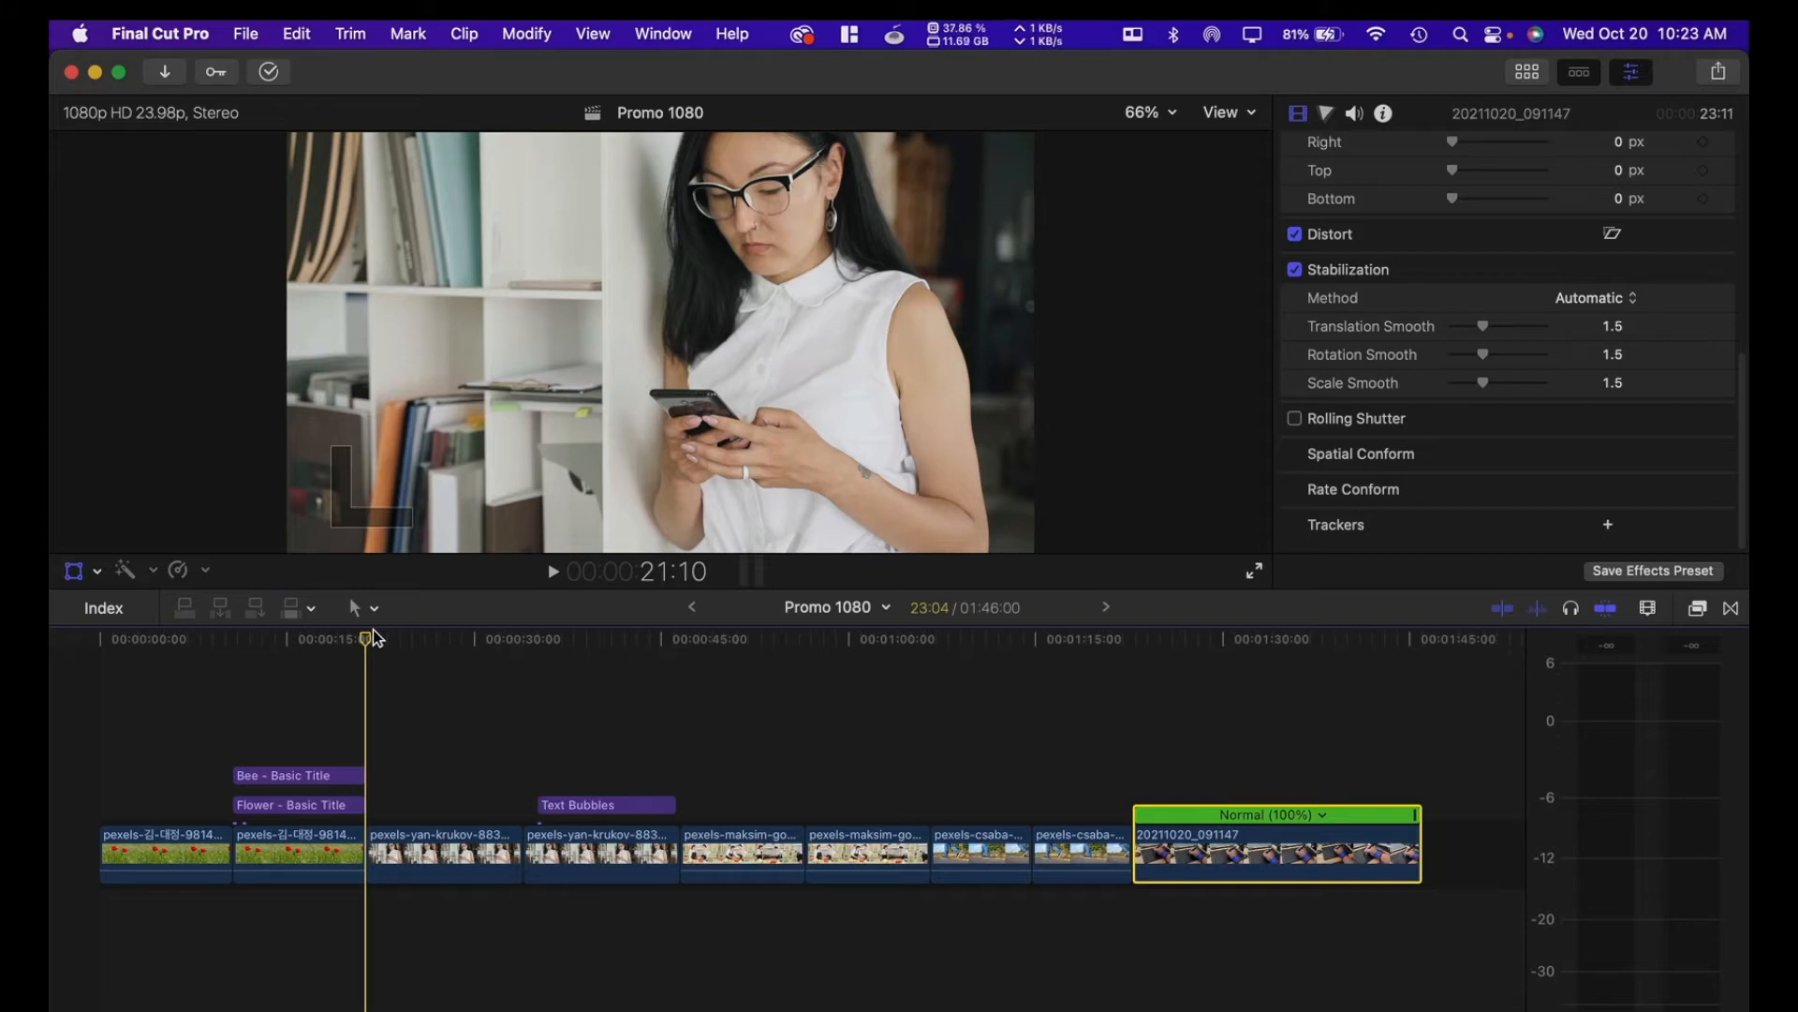
{"action": "key", "text": "space"}
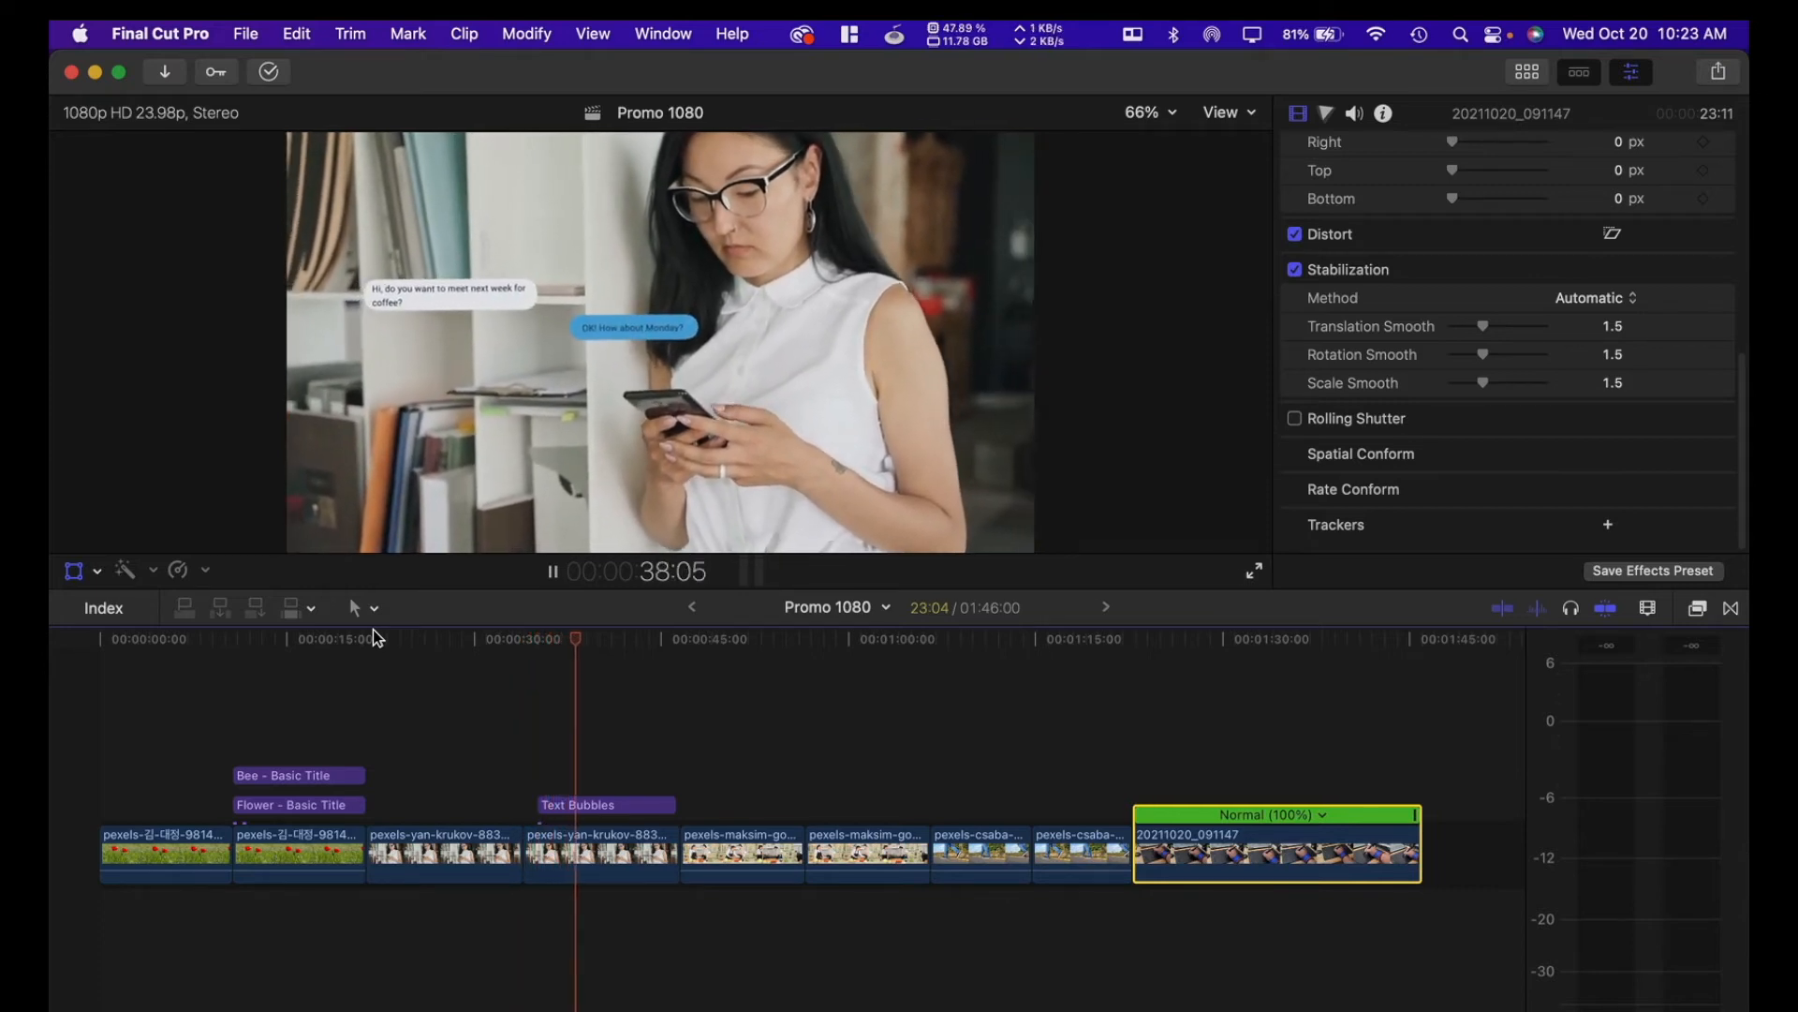
{"action": "left_click", "coordinate": [578, 639]}
Step: Select the second kitchen clip with the playhead at 1:00:20 and show its Trackers settings in the inspector
{"action": "left_click_drag", "start_coordinate": [578, 639], "coordinate": [862, 649]}
{"action": "left_click", "coordinate": [869, 840]}
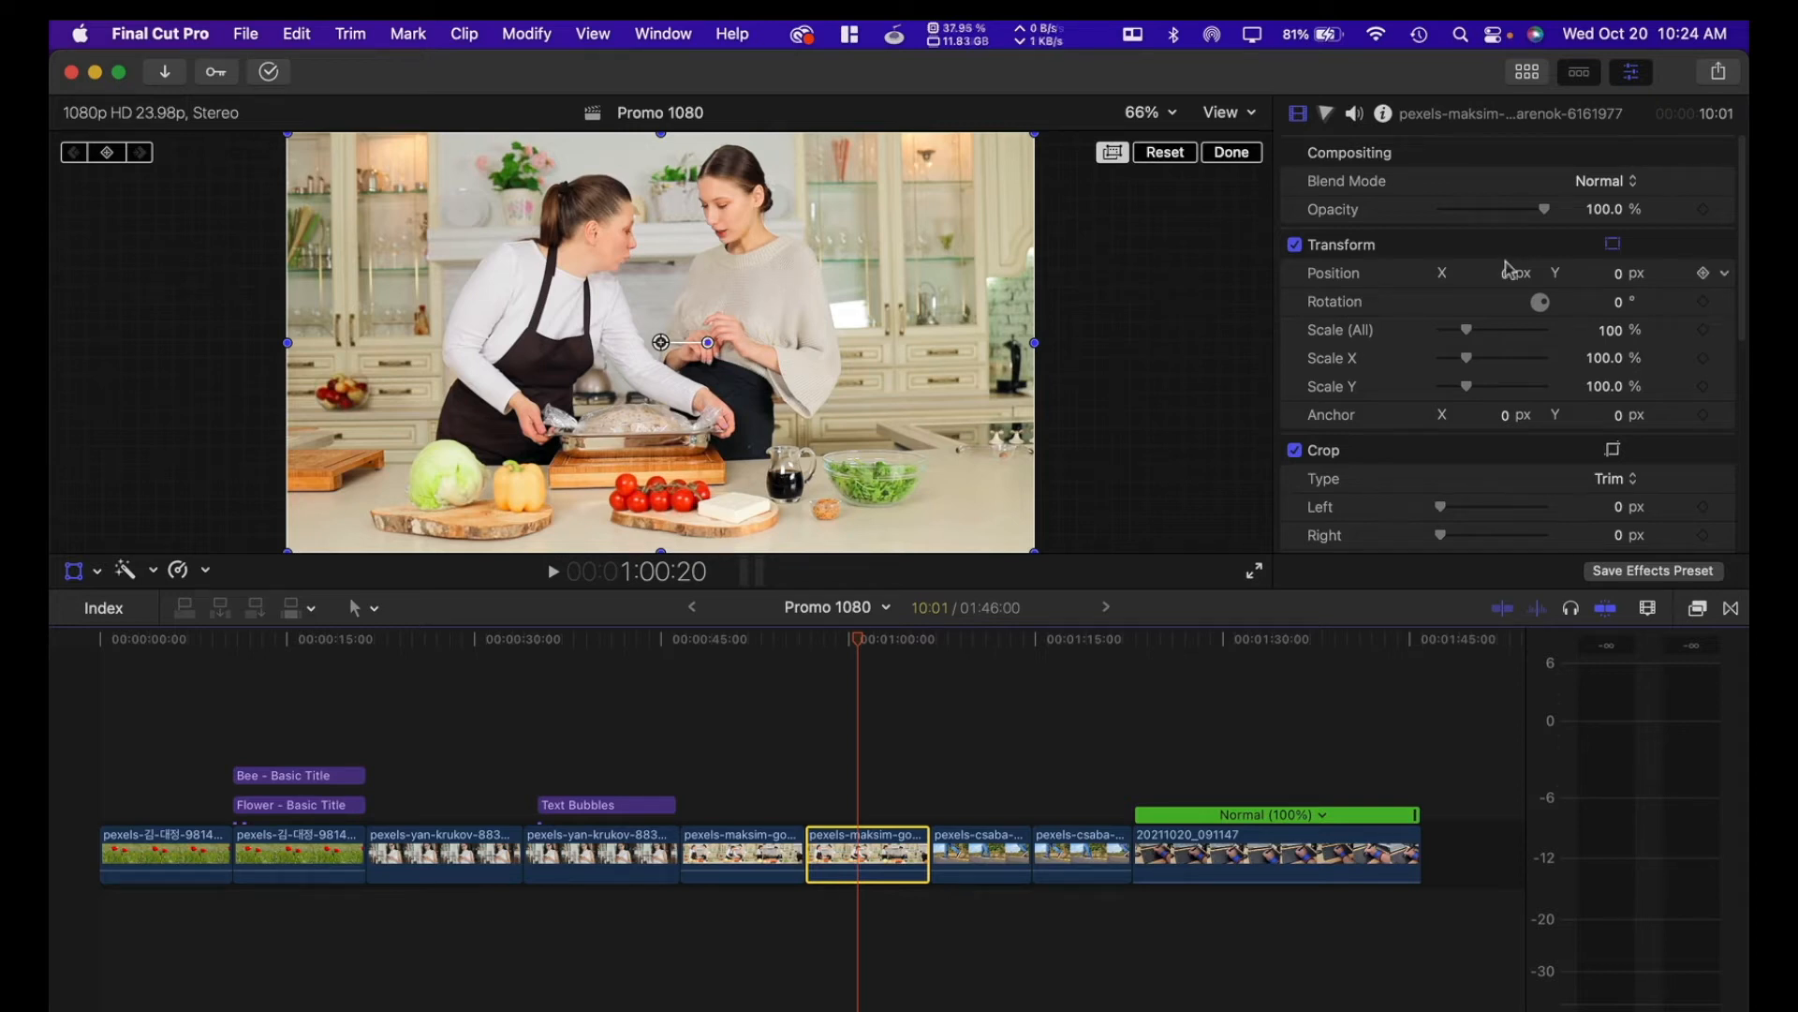
{"action": "scroll", "coordinate": [1504, 262], "scroll_direction": "down", "scroll_amount": 10}
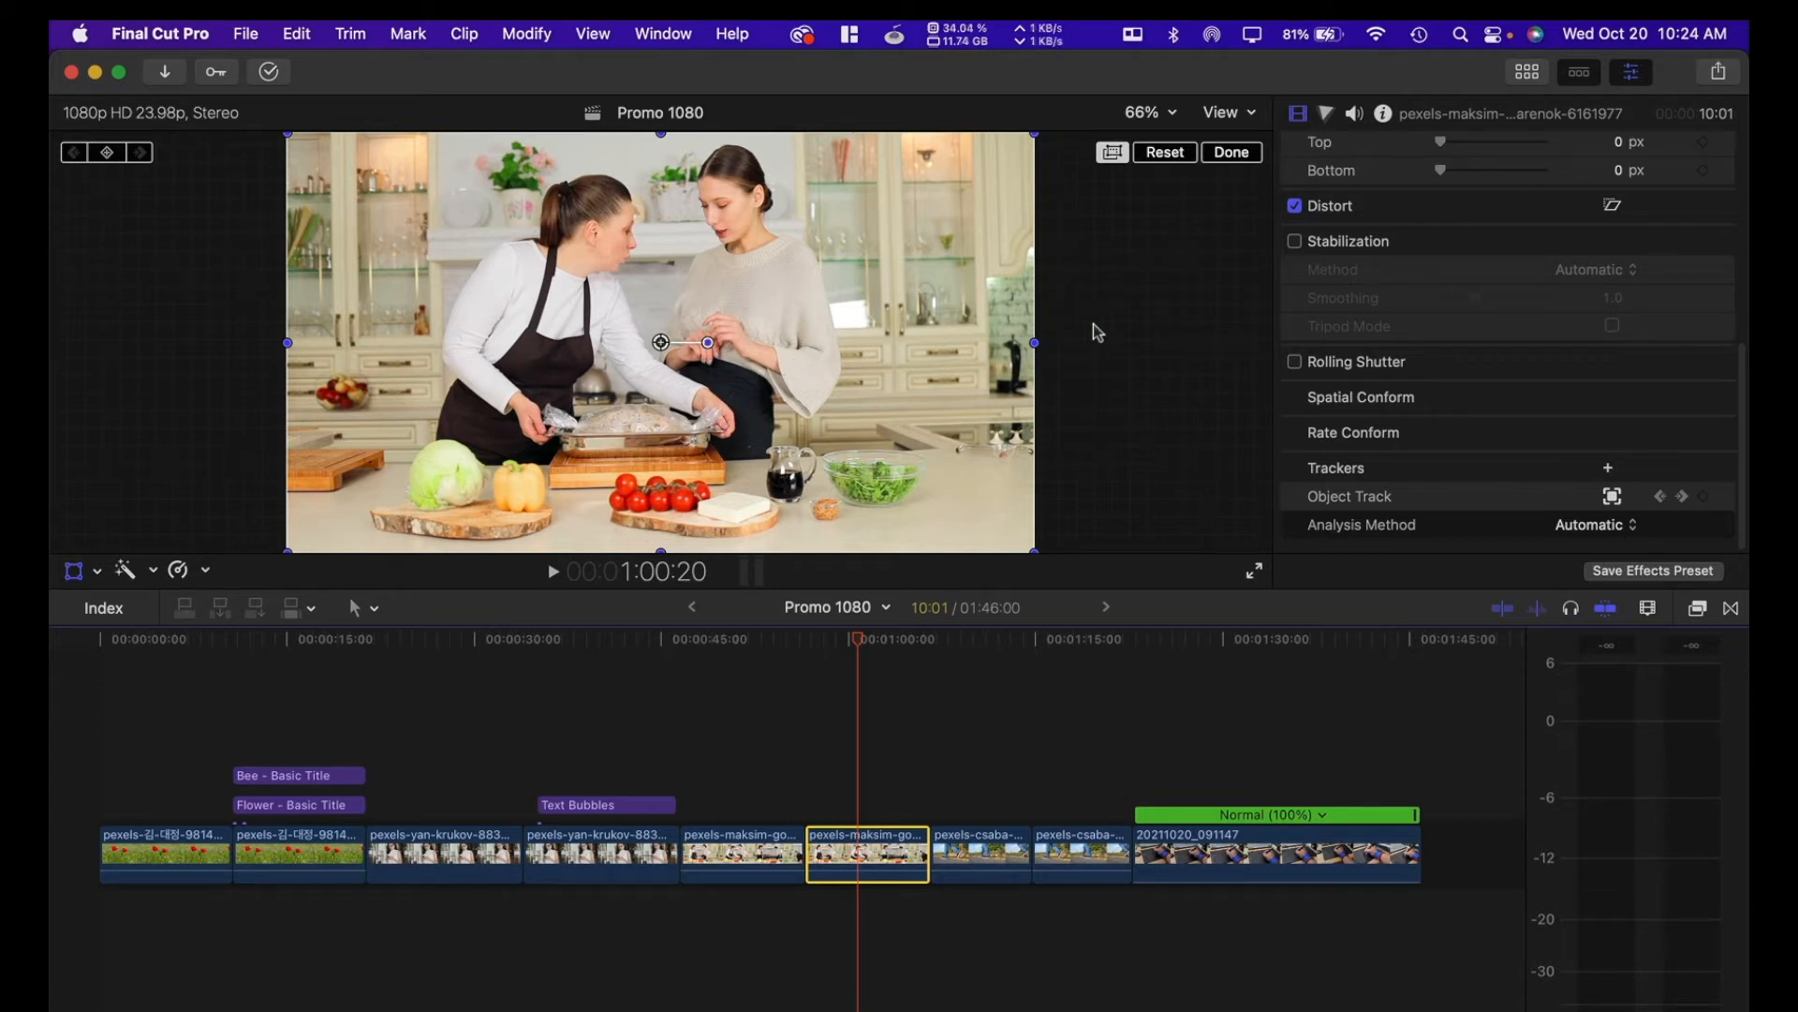
Step: Find the Hand Drawn Titles 2 (08) title in the browser and add it to the second kitchen clip as a title tracking the dish
{"action": "left_click", "coordinate": [1527, 75]}
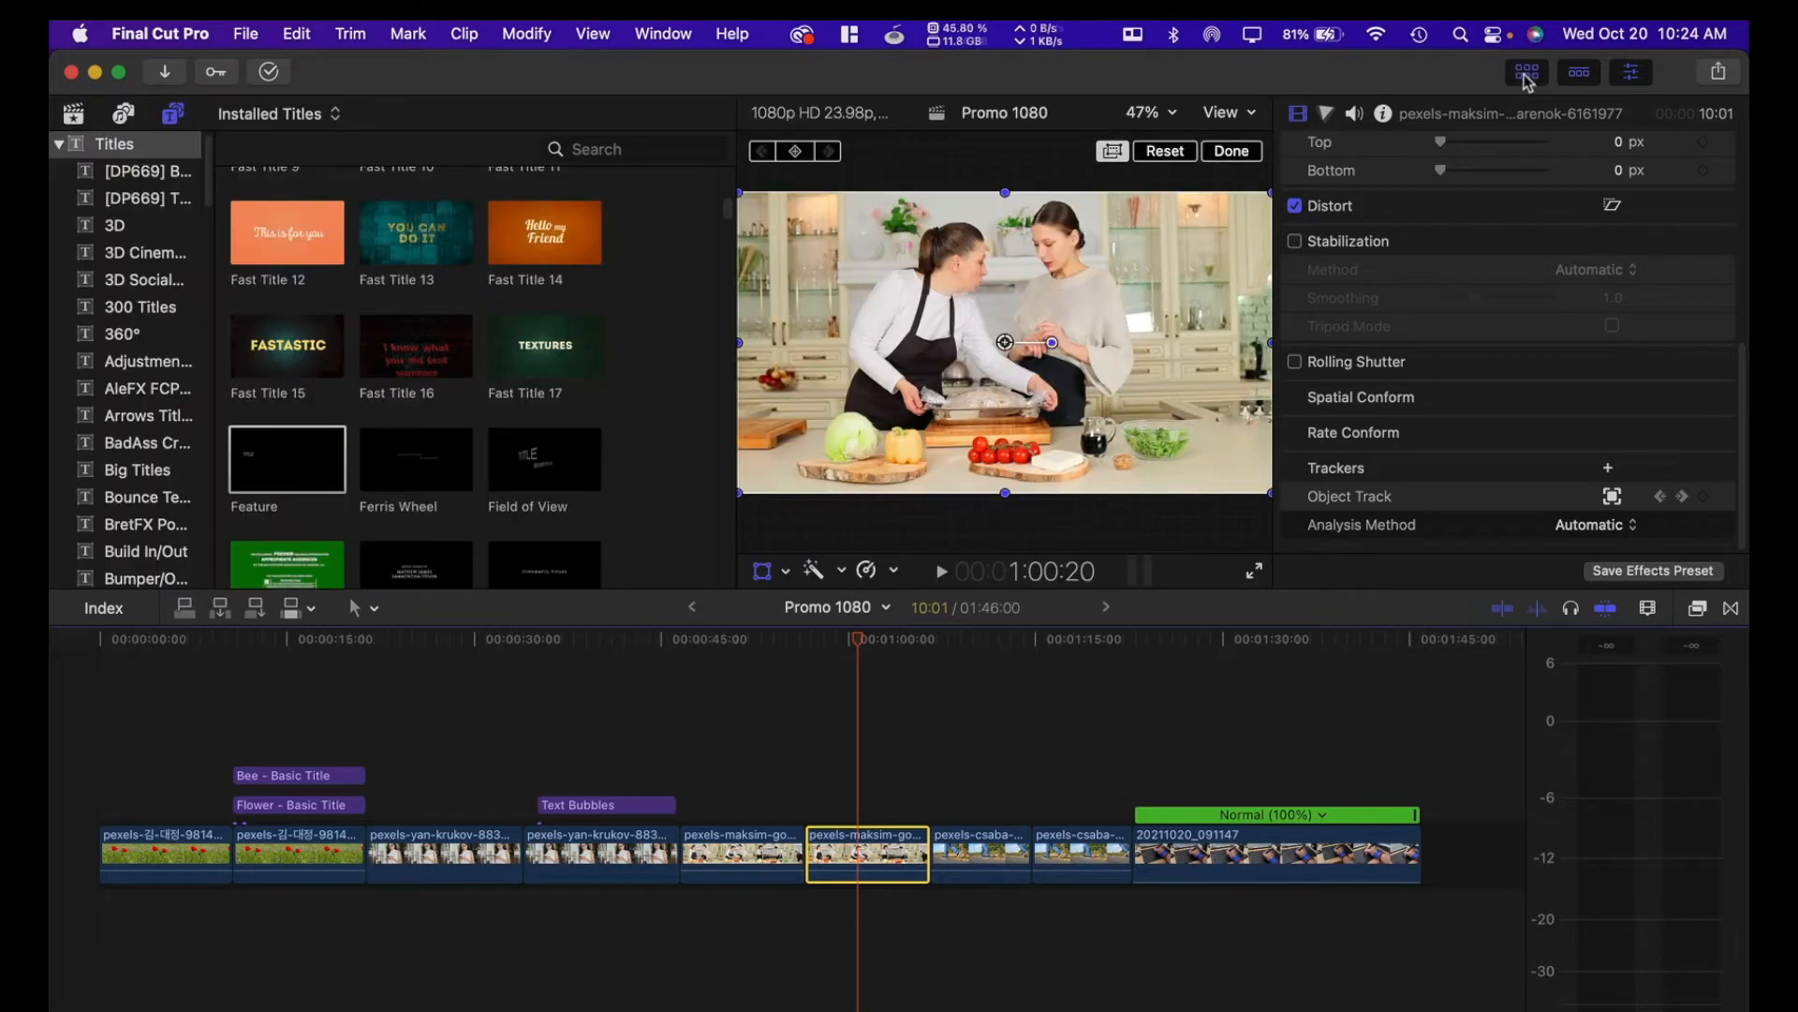
{"action": "scroll", "coordinate": [560, 288], "scroll_direction": "down", "scroll_amount": 15}
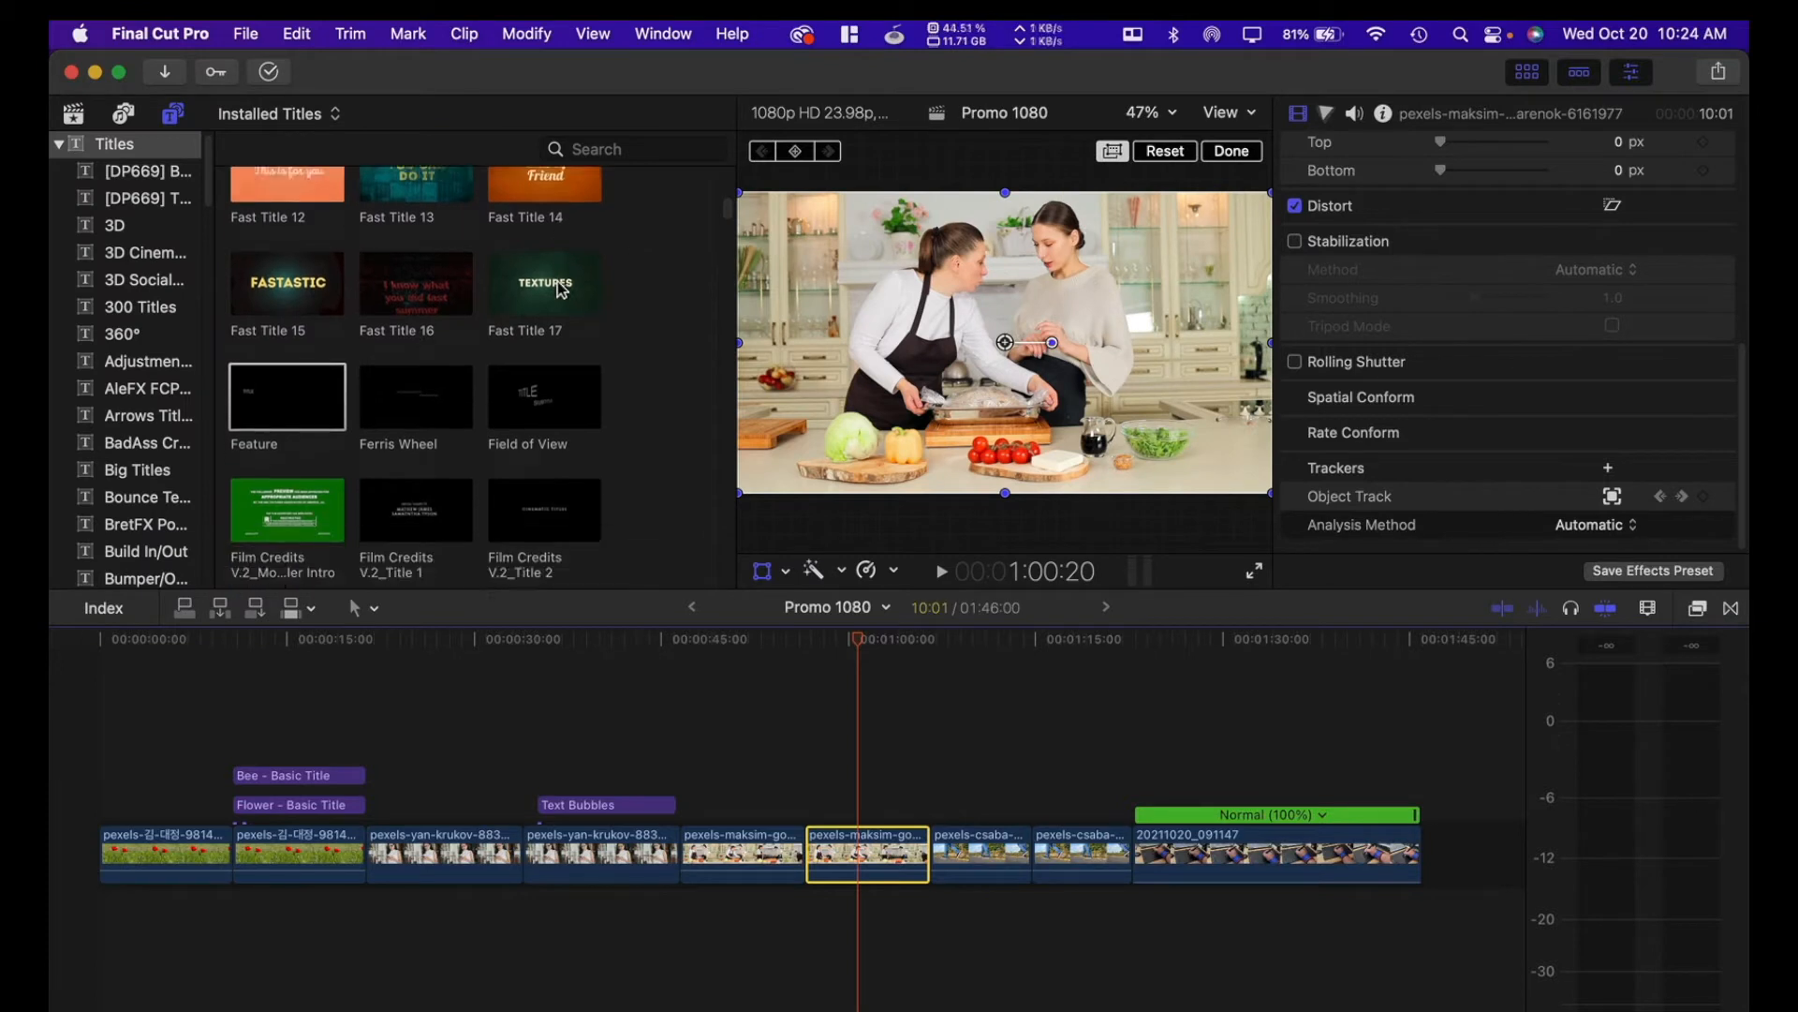
{"action": "scroll", "coordinate": [560, 288], "scroll_direction": "down", "scroll_amount": 10}
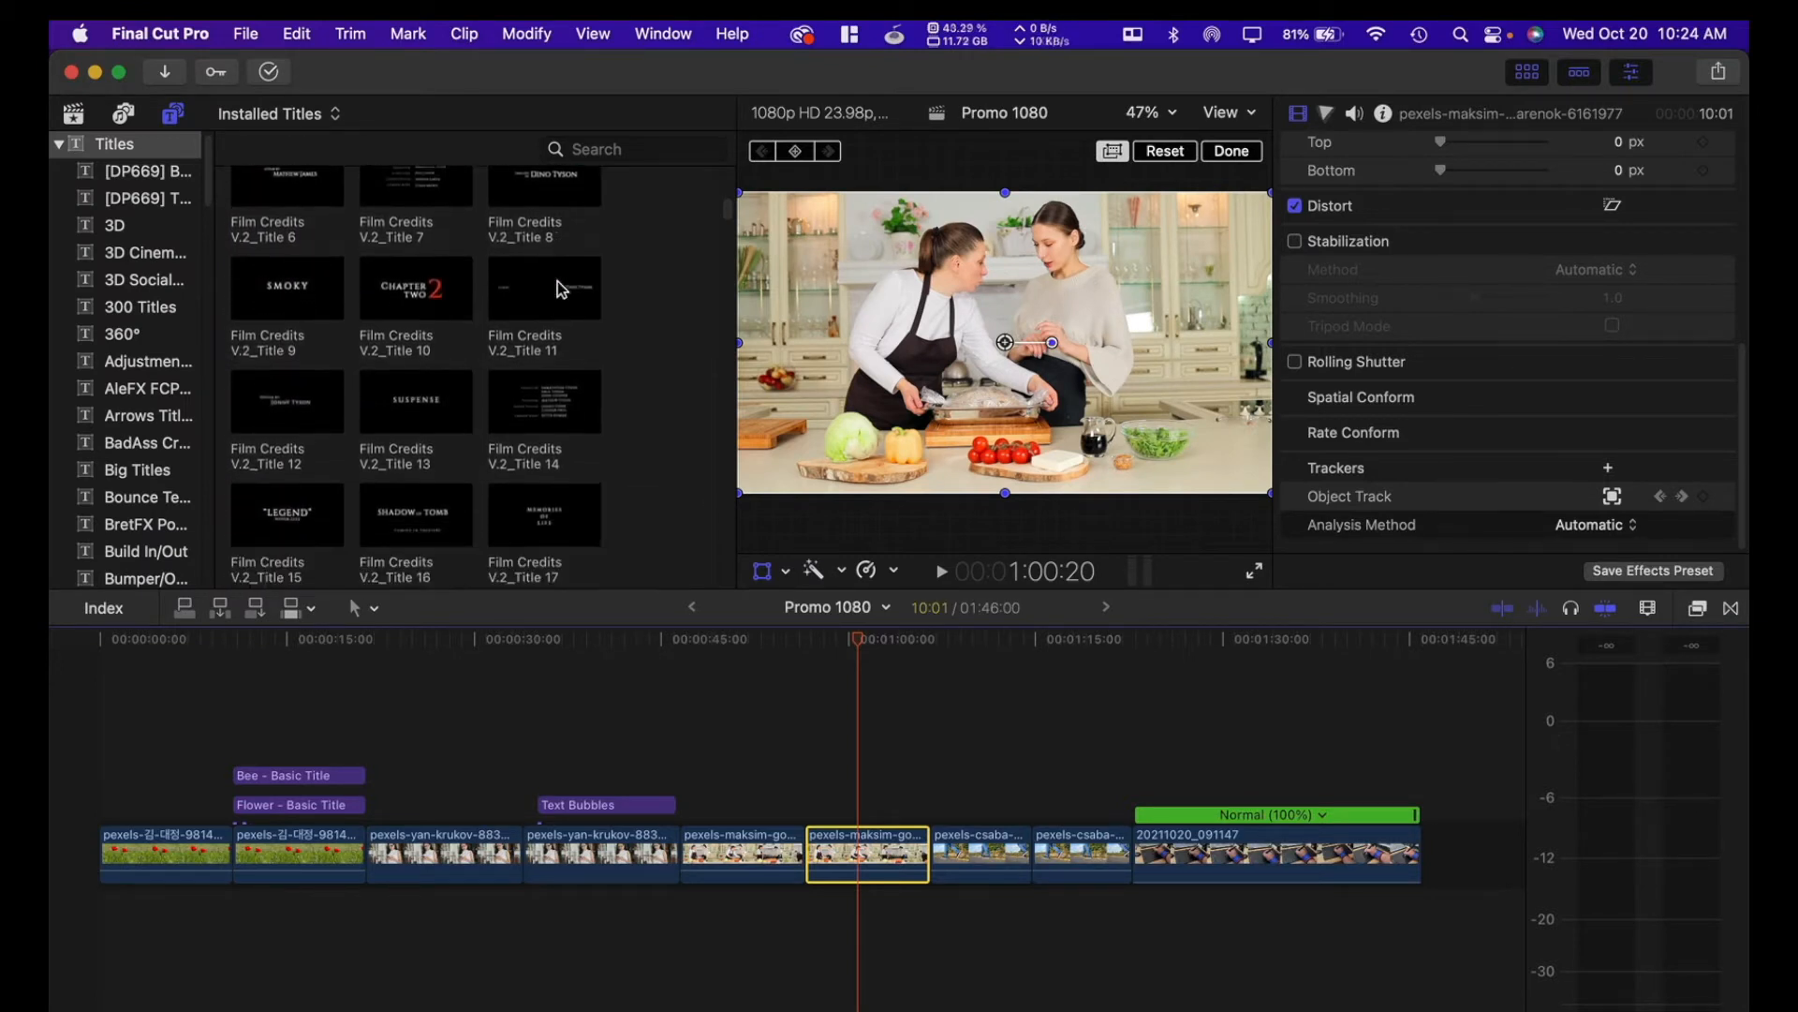
{"action": "scroll", "coordinate": [560, 289], "scroll_direction": "down", "scroll_amount": 5}
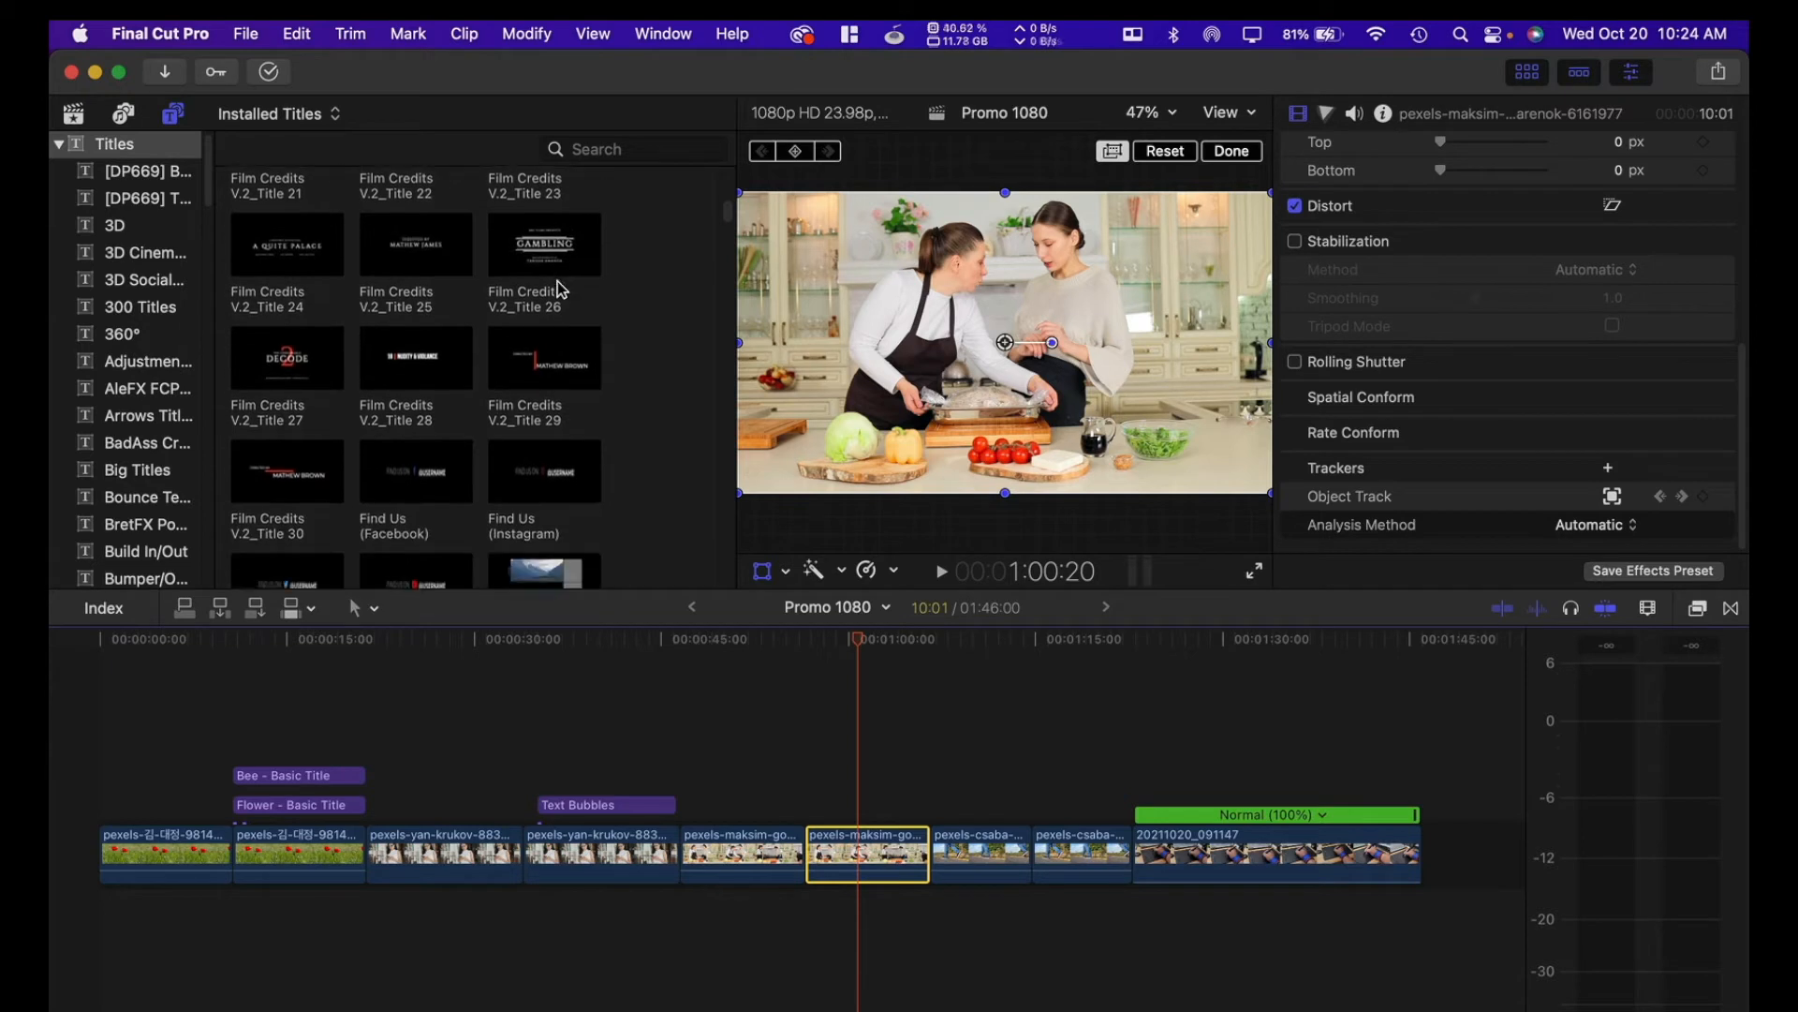
{"action": "scroll", "coordinate": [560, 289], "scroll_direction": "up", "scroll_amount": 10}
{"action": "scroll", "coordinate": [560, 289], "scroll_direction": "up", "scroll_amount": 10}
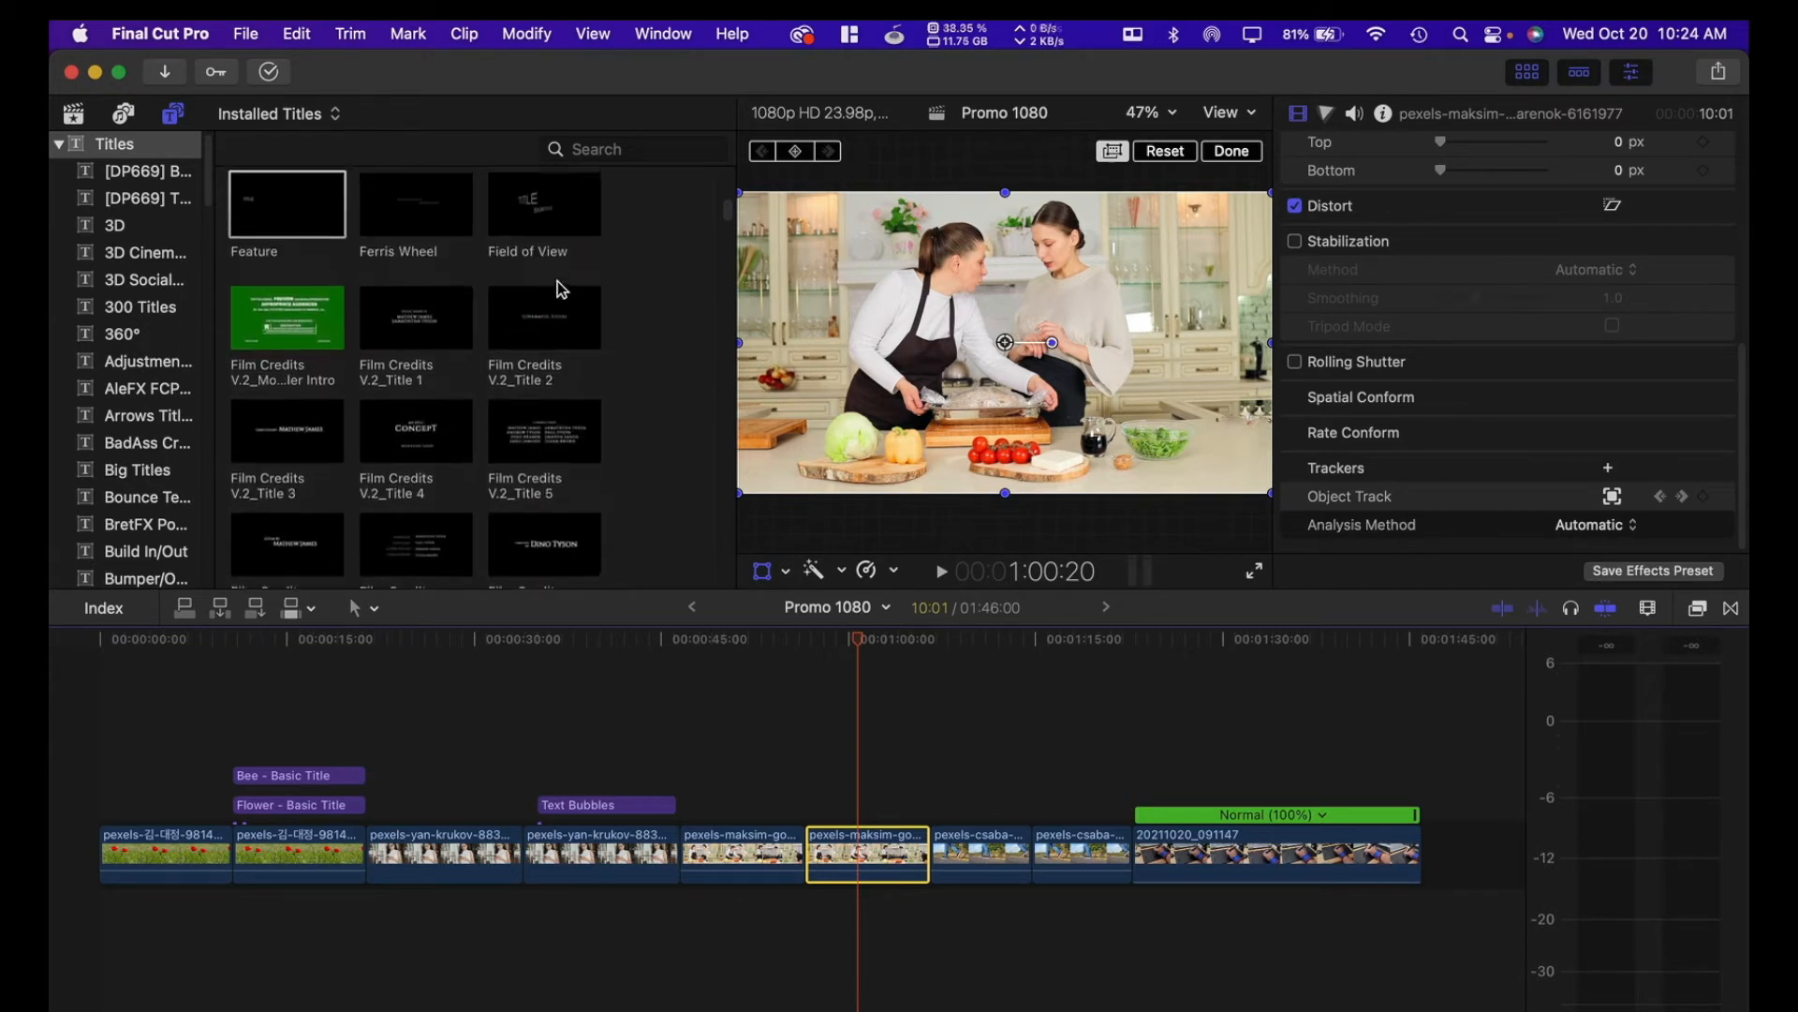
{"action": "scroll", "coordinate": [560, 288], "scroll_direction": "down", "scroll_amount": 4}
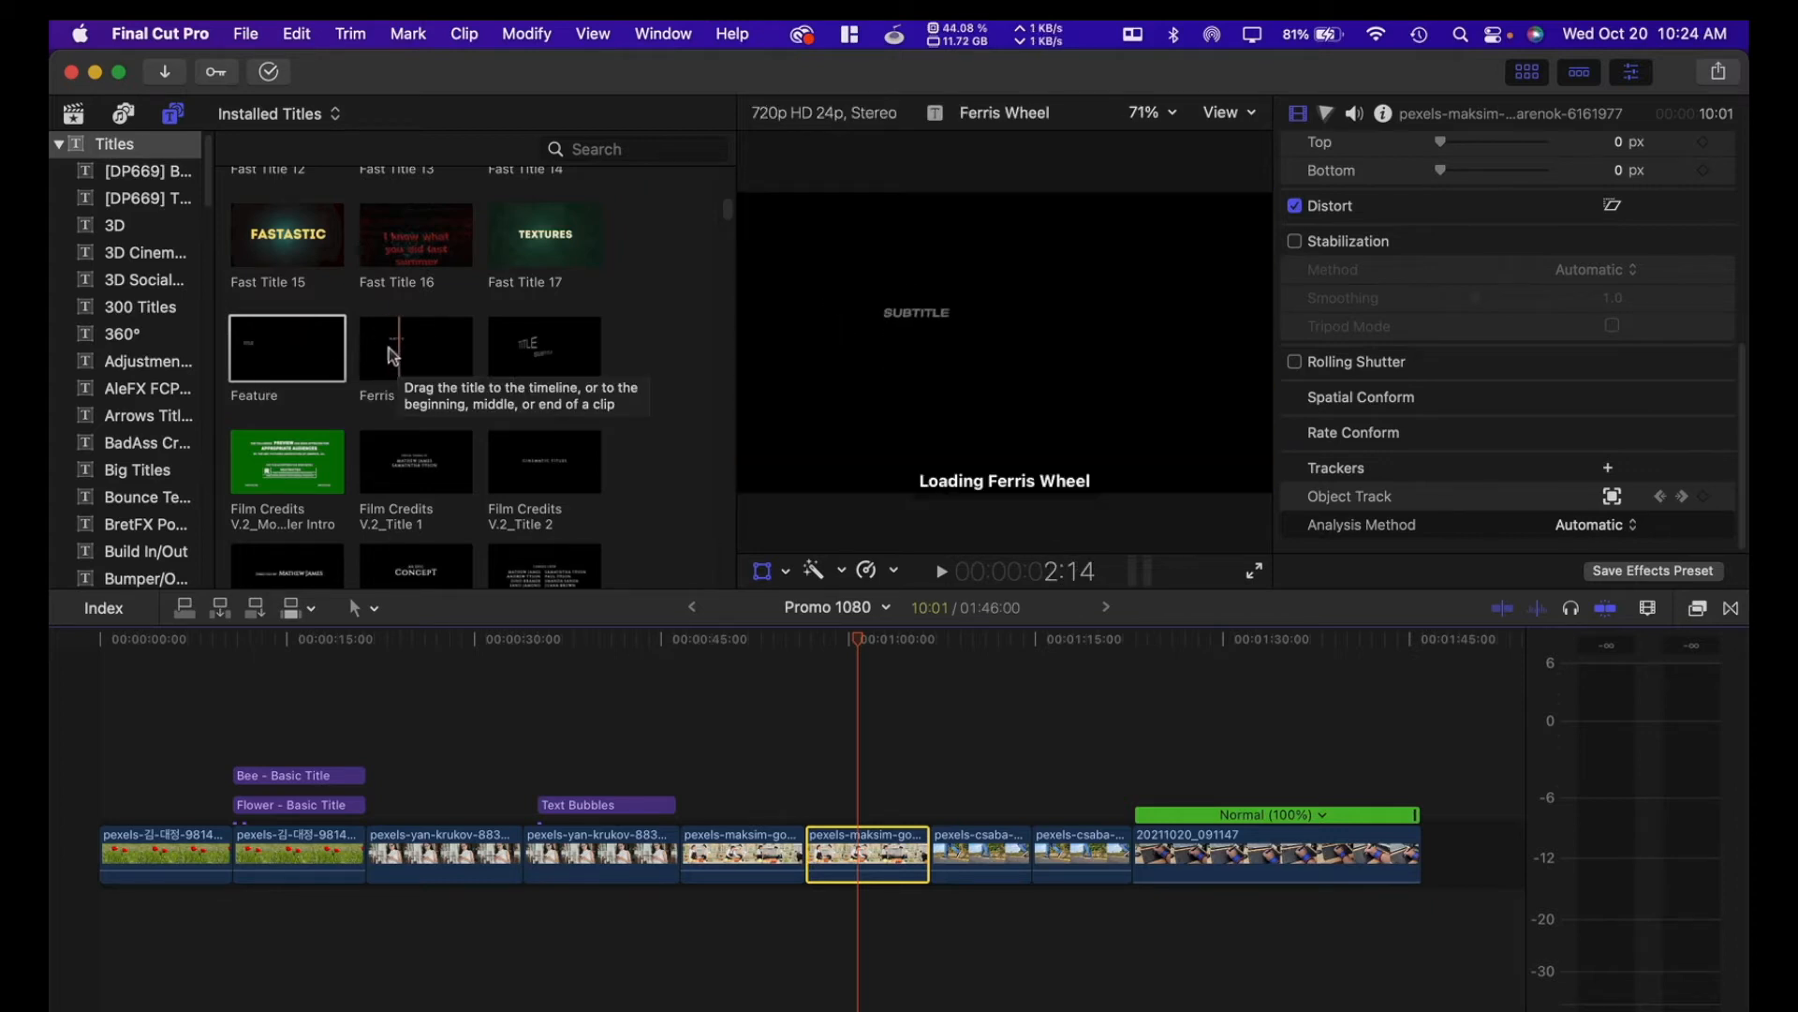
{"action": "scroll", "coordinate": [401, 351], "scroll_direction": "down", "scroll_amount": 3}
{"action": "scroll", "coordinate": [401, 351], "scroll_direction": "down", "scroll_amount": 20}
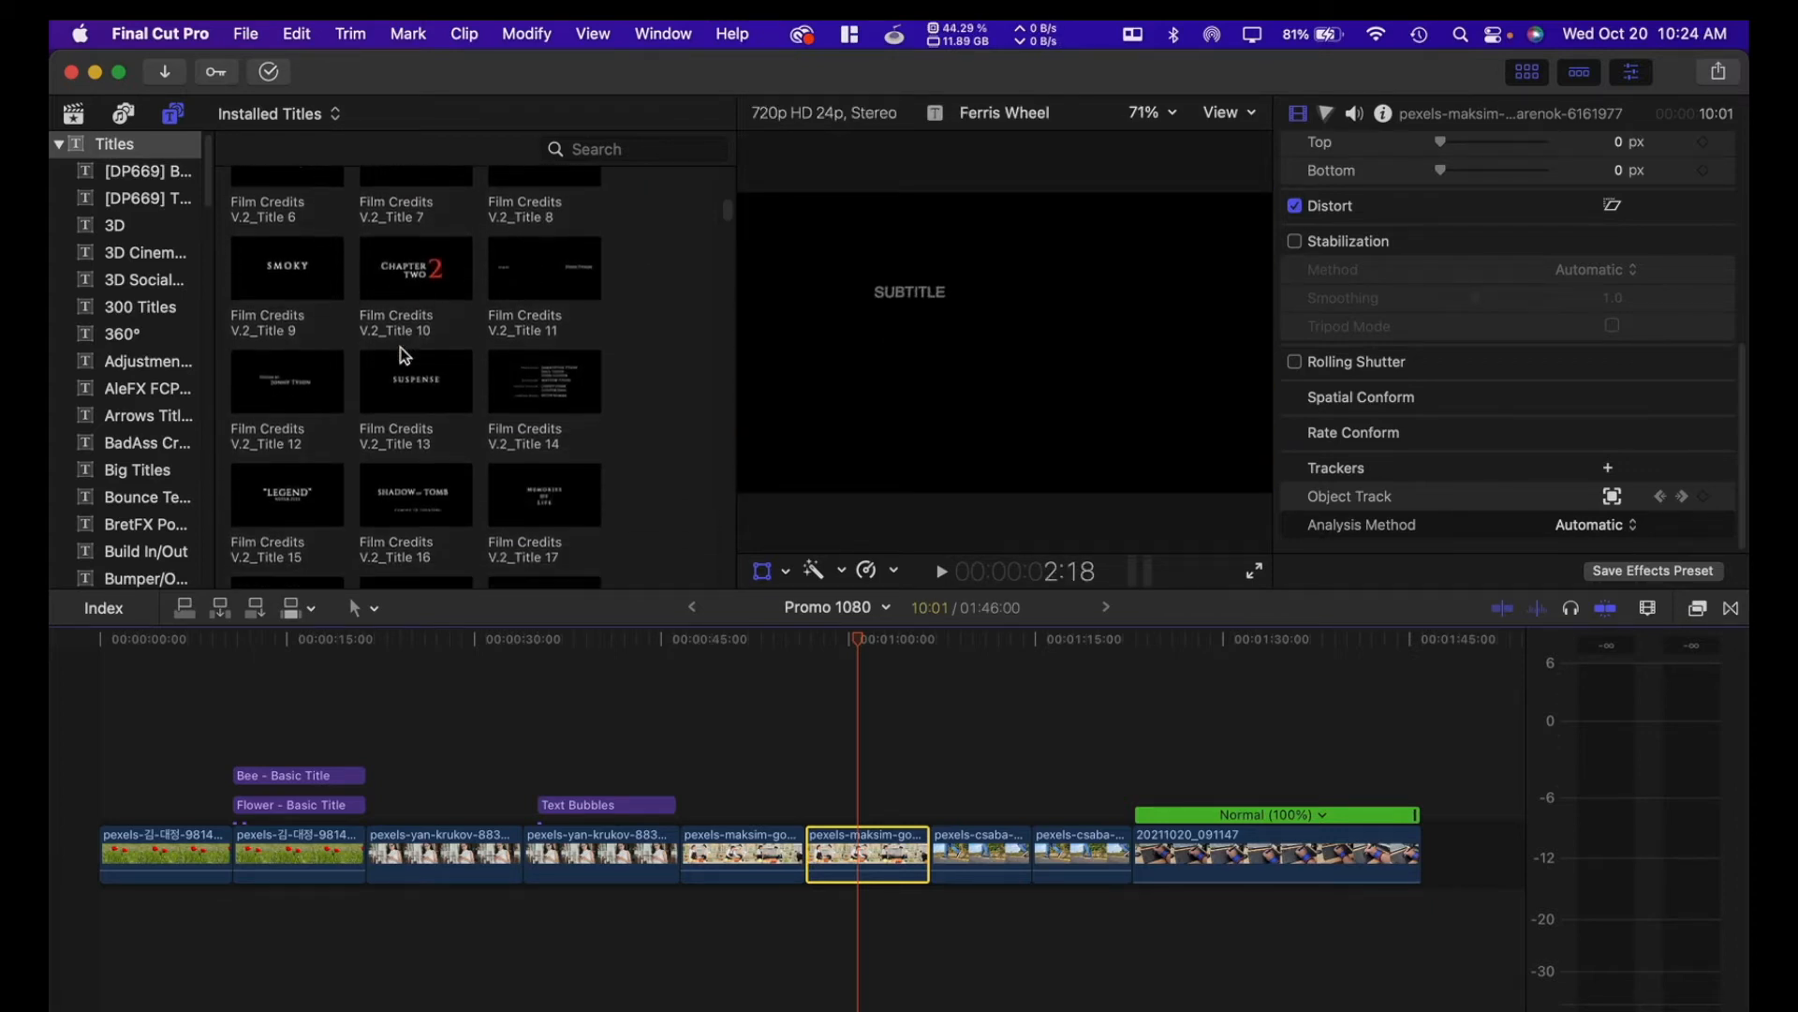
{"action": "scroll", "coordinate": [400, 352], "scroll_direction": "down", "scroll_amount": 20}
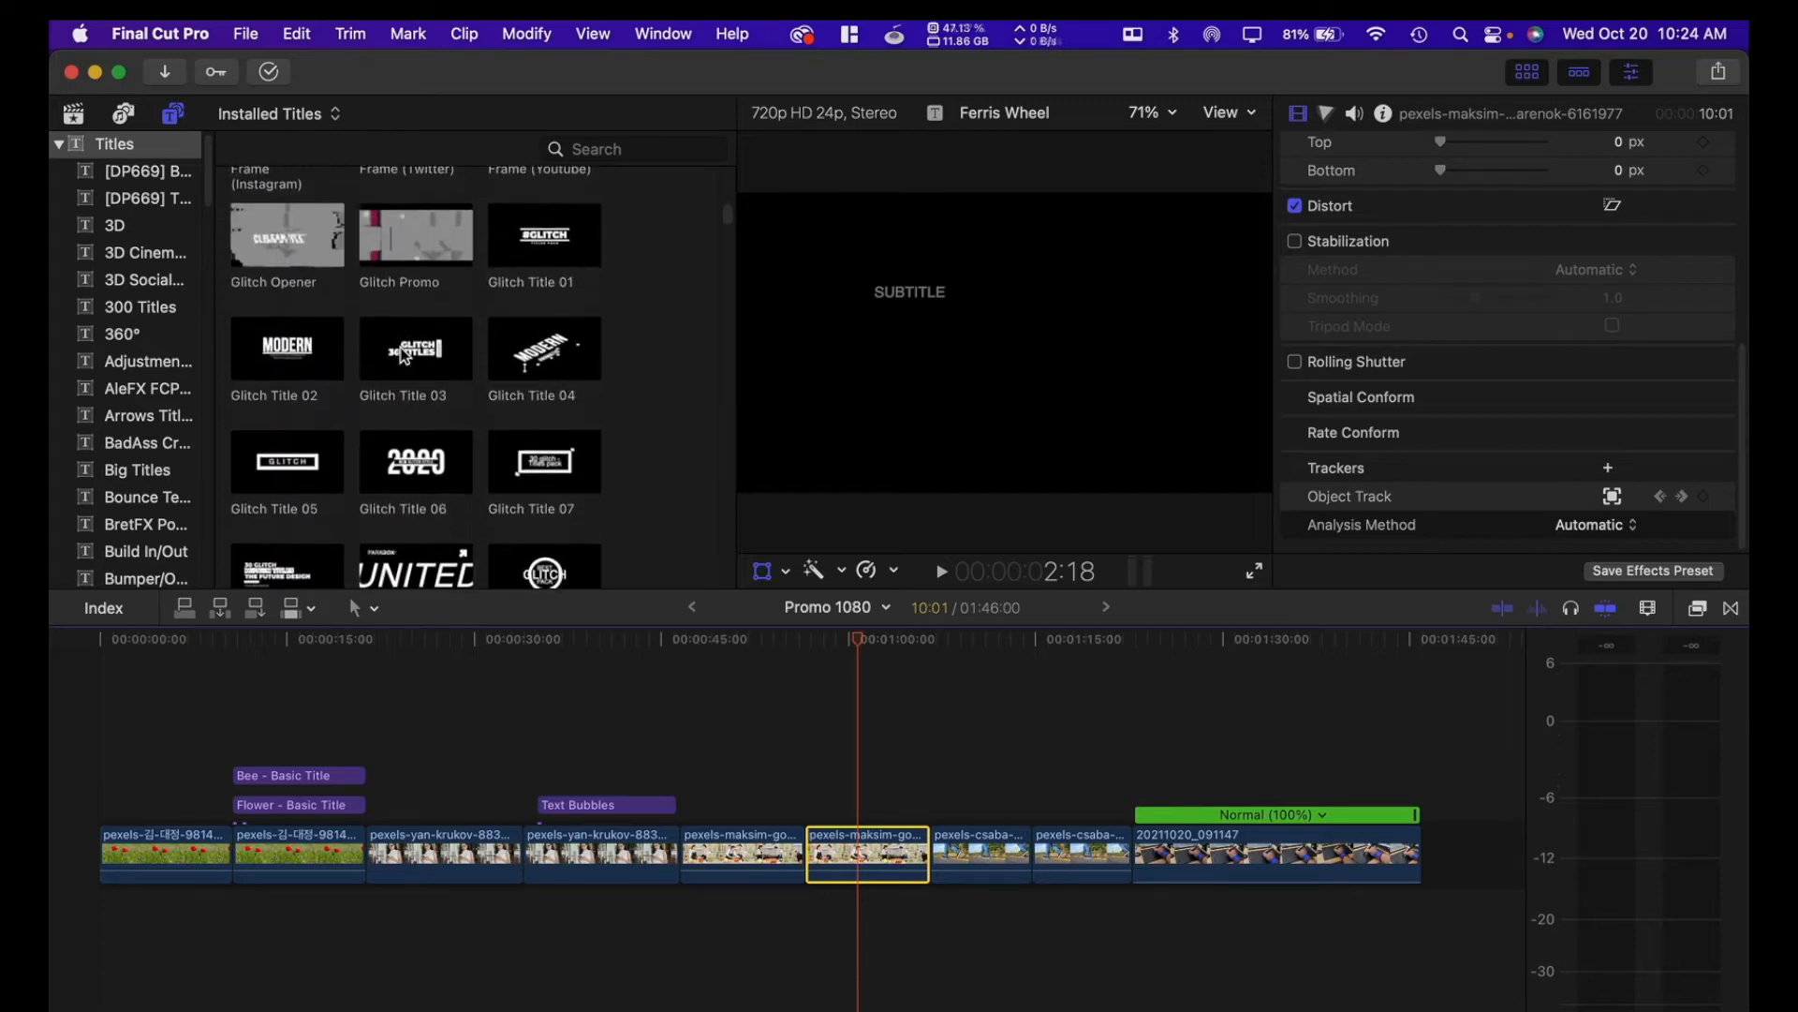
{"action": "scroll", "coordinate": [401, 354], "scroll_direction": "down", "scroll_amount": 20}
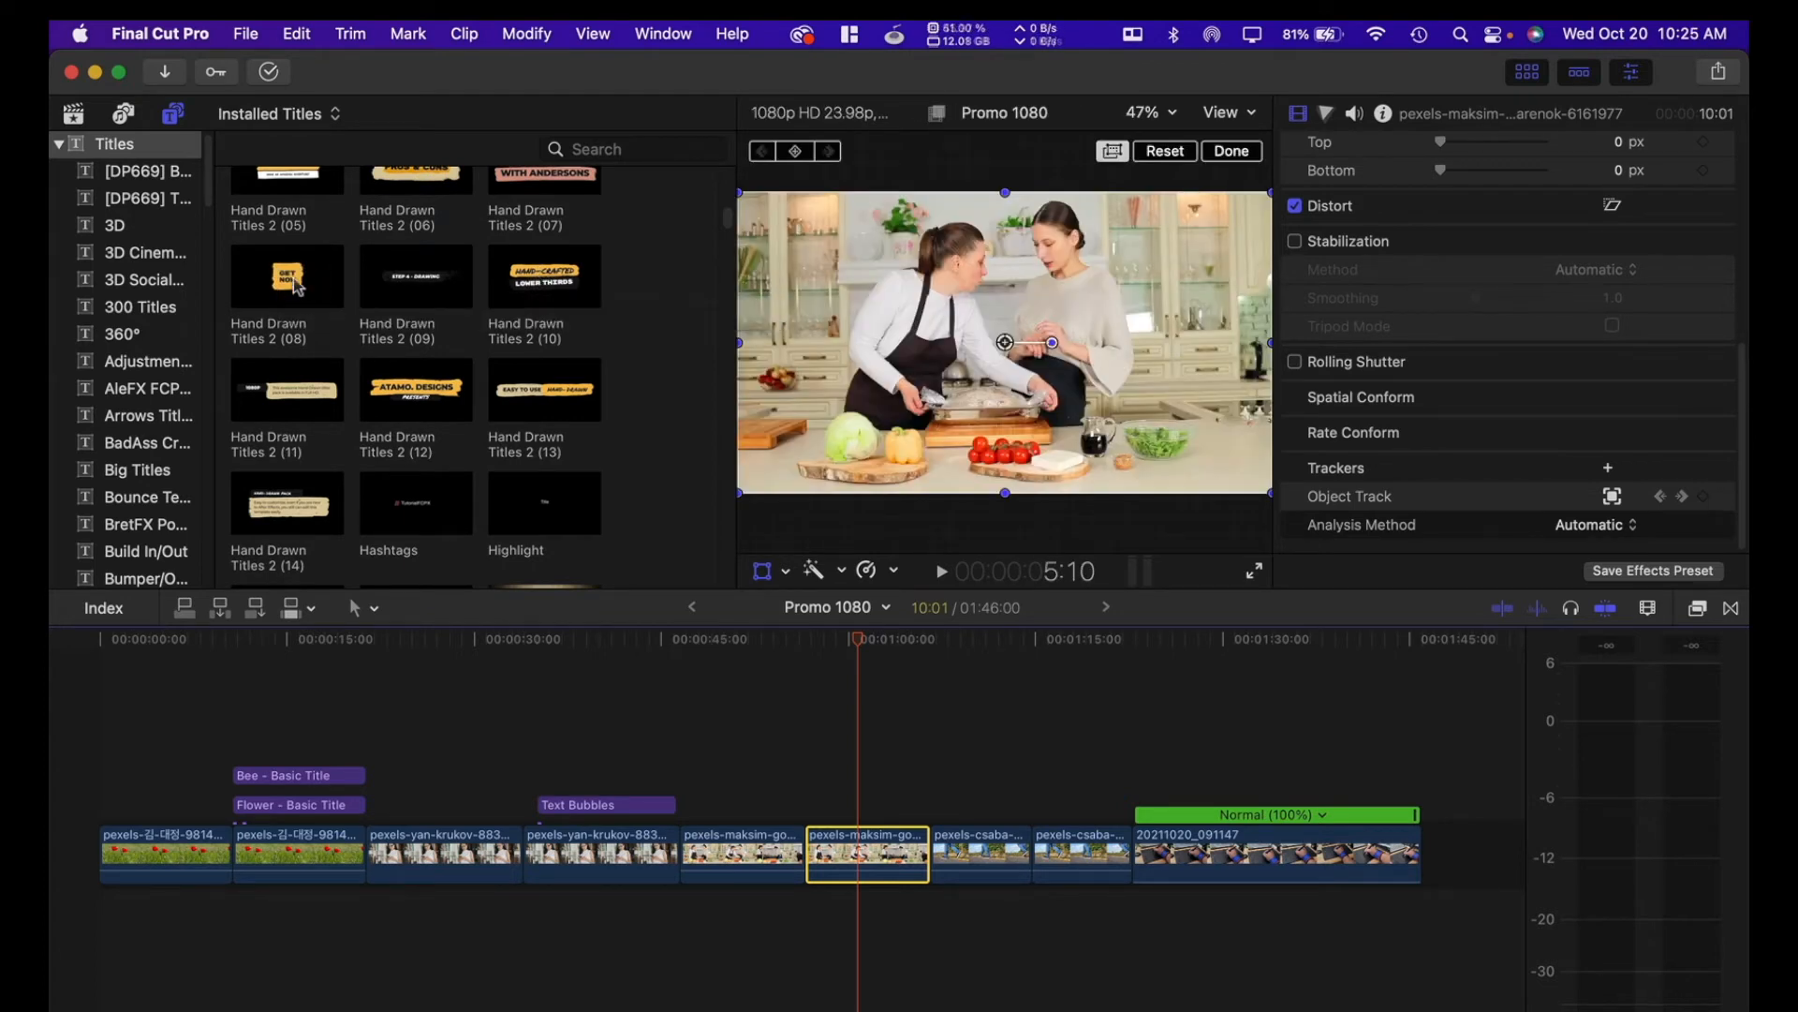
{"action": "mouse_move", "coordinate": [288, 281]}
{"action": "left_mouse_down"}
{"action": "mouse_move", "coordinate": [980, 340]}
{"action": "mouse_move", "coordinate": [974, 284]}
{"action": "mouse_move", "coordinate": [965, 426]}
{"action": "mouse_move", "coordinate": [992, 444]}
{"action": "mouse_move", "coordinate": [1010, 431]}
{"action": "left_mouse_up"}
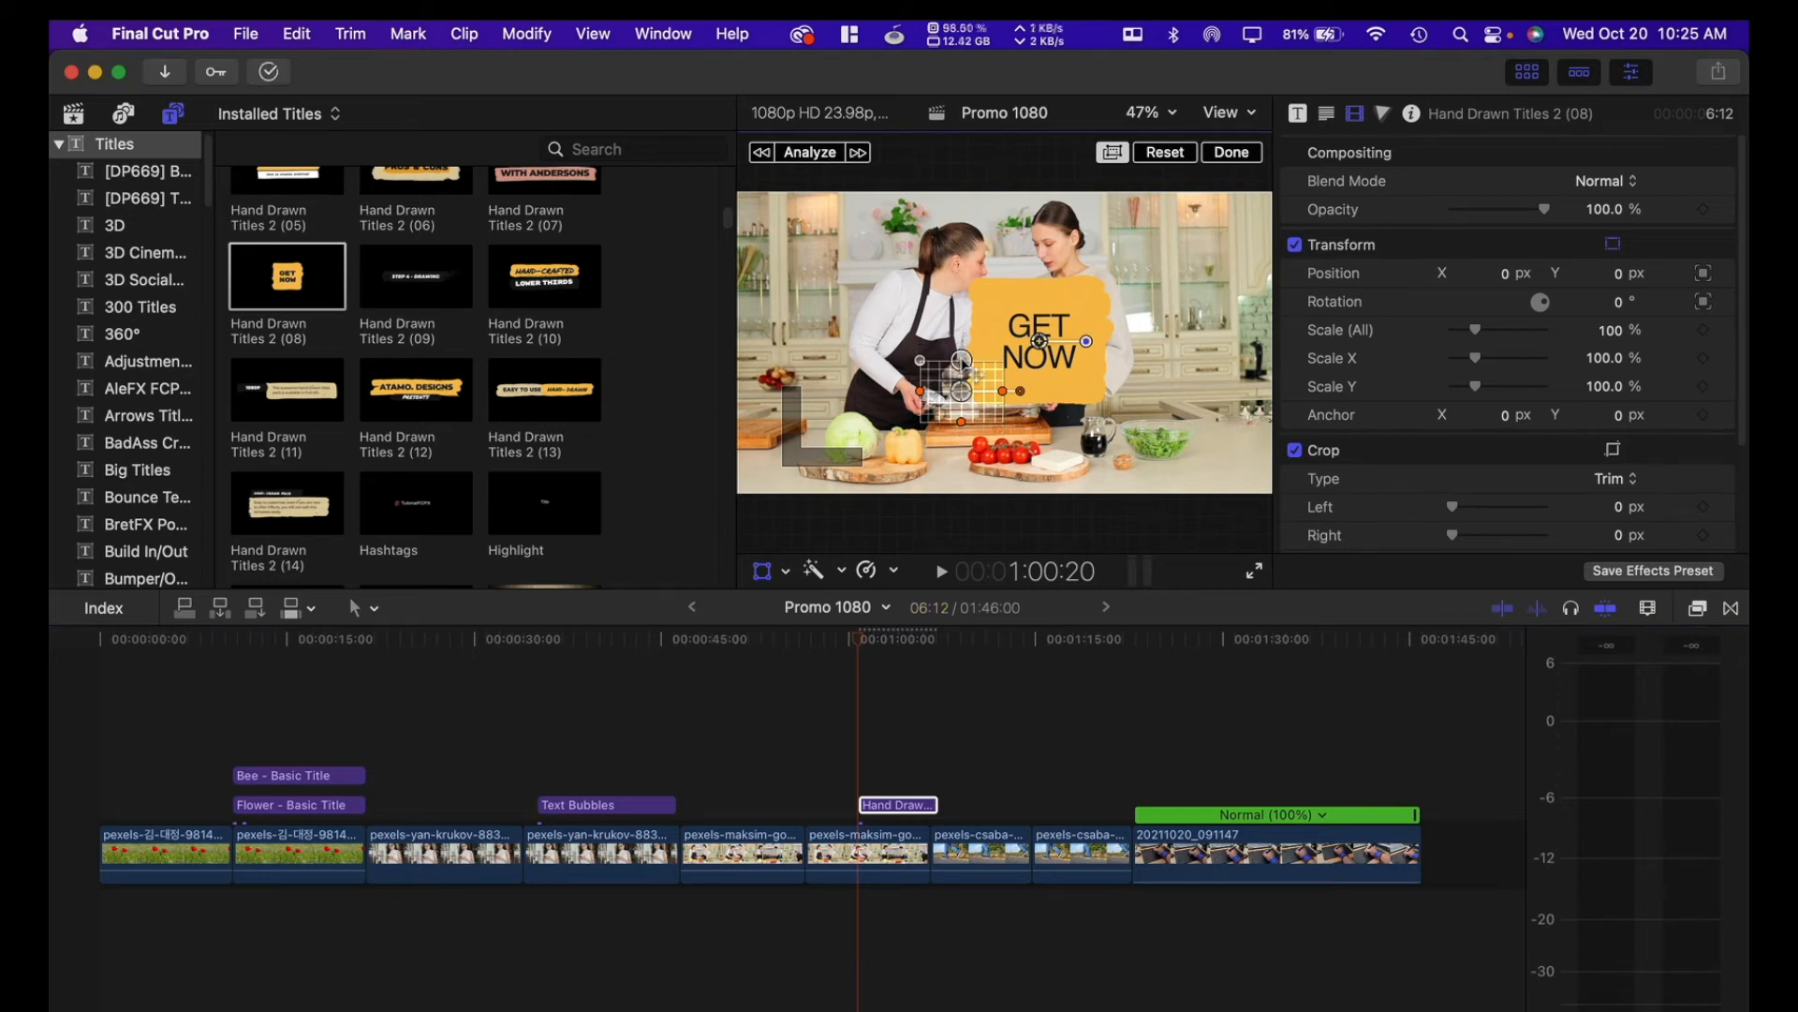
Step: Move the GET NOW title to X -775.8 px, Y 103.0 px and shift it in the timeline to end with the second kitchen clip
{"action": "left_click_drag", "start_coordinate": [1040, 341], "coordinate": [823, 312]}
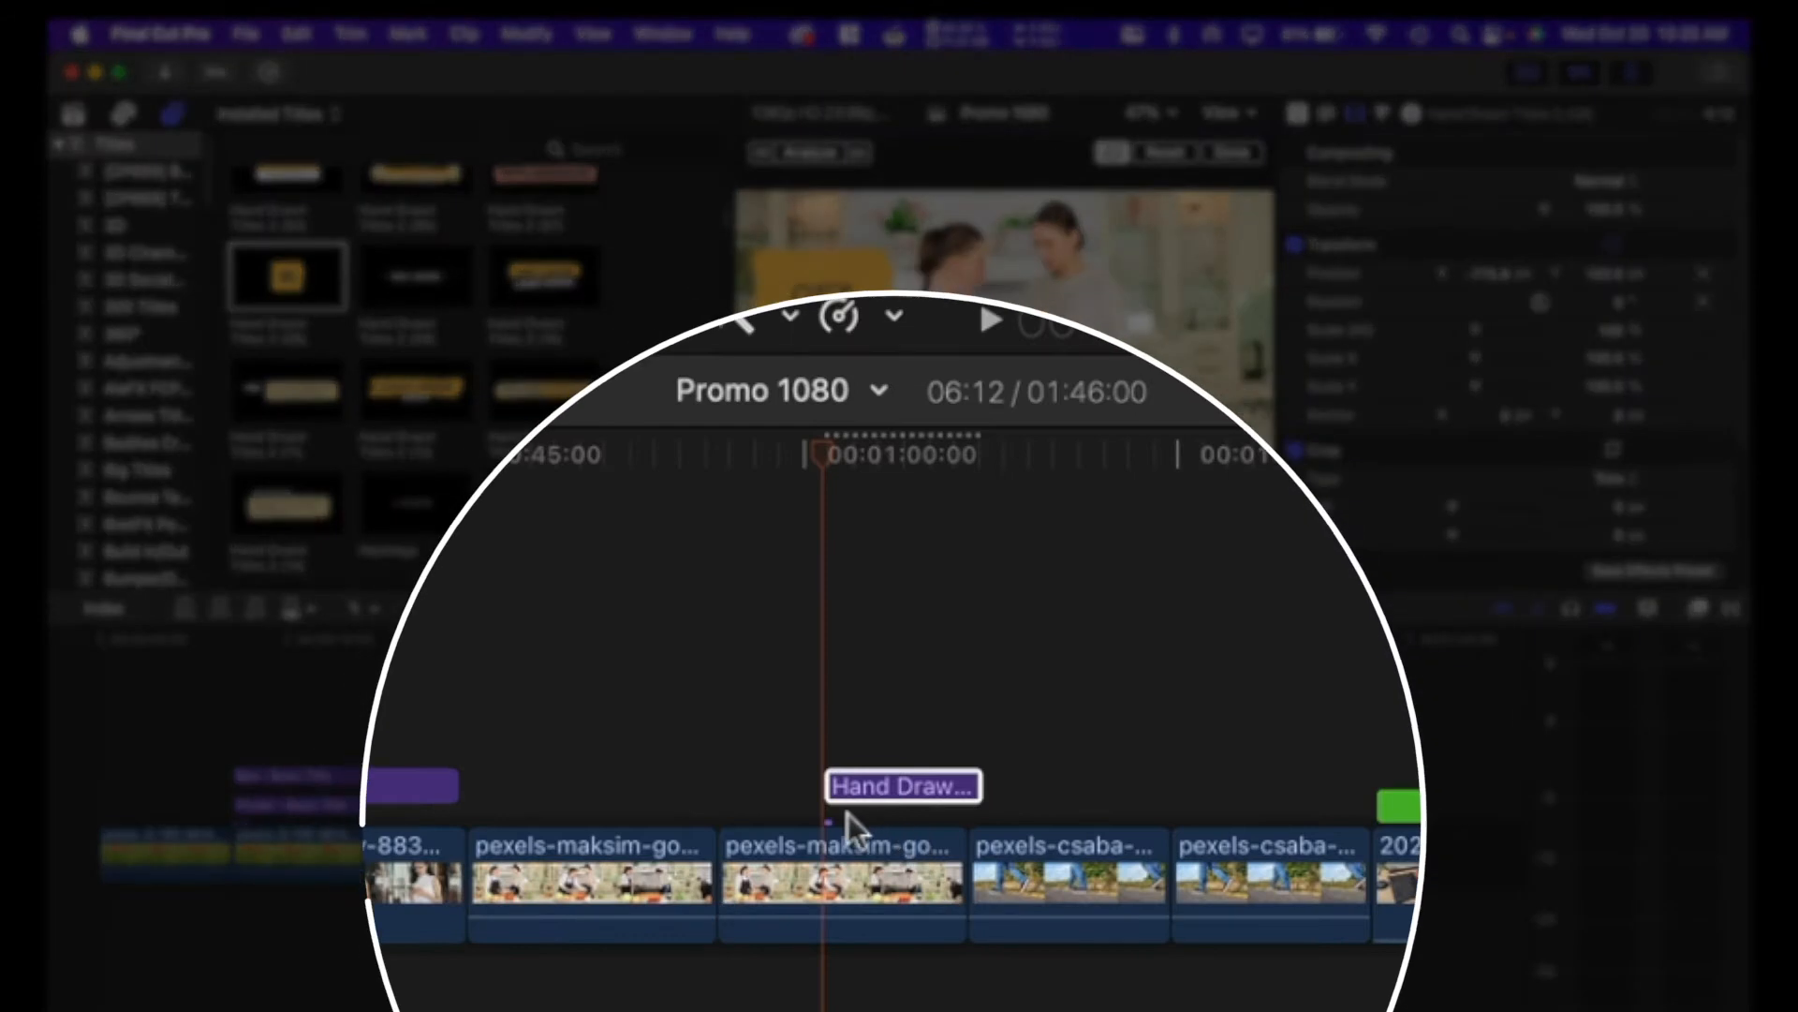
{"action": "left_click_drag", "start_coordinate": [919, 787], "coordinate": [886, 787]}
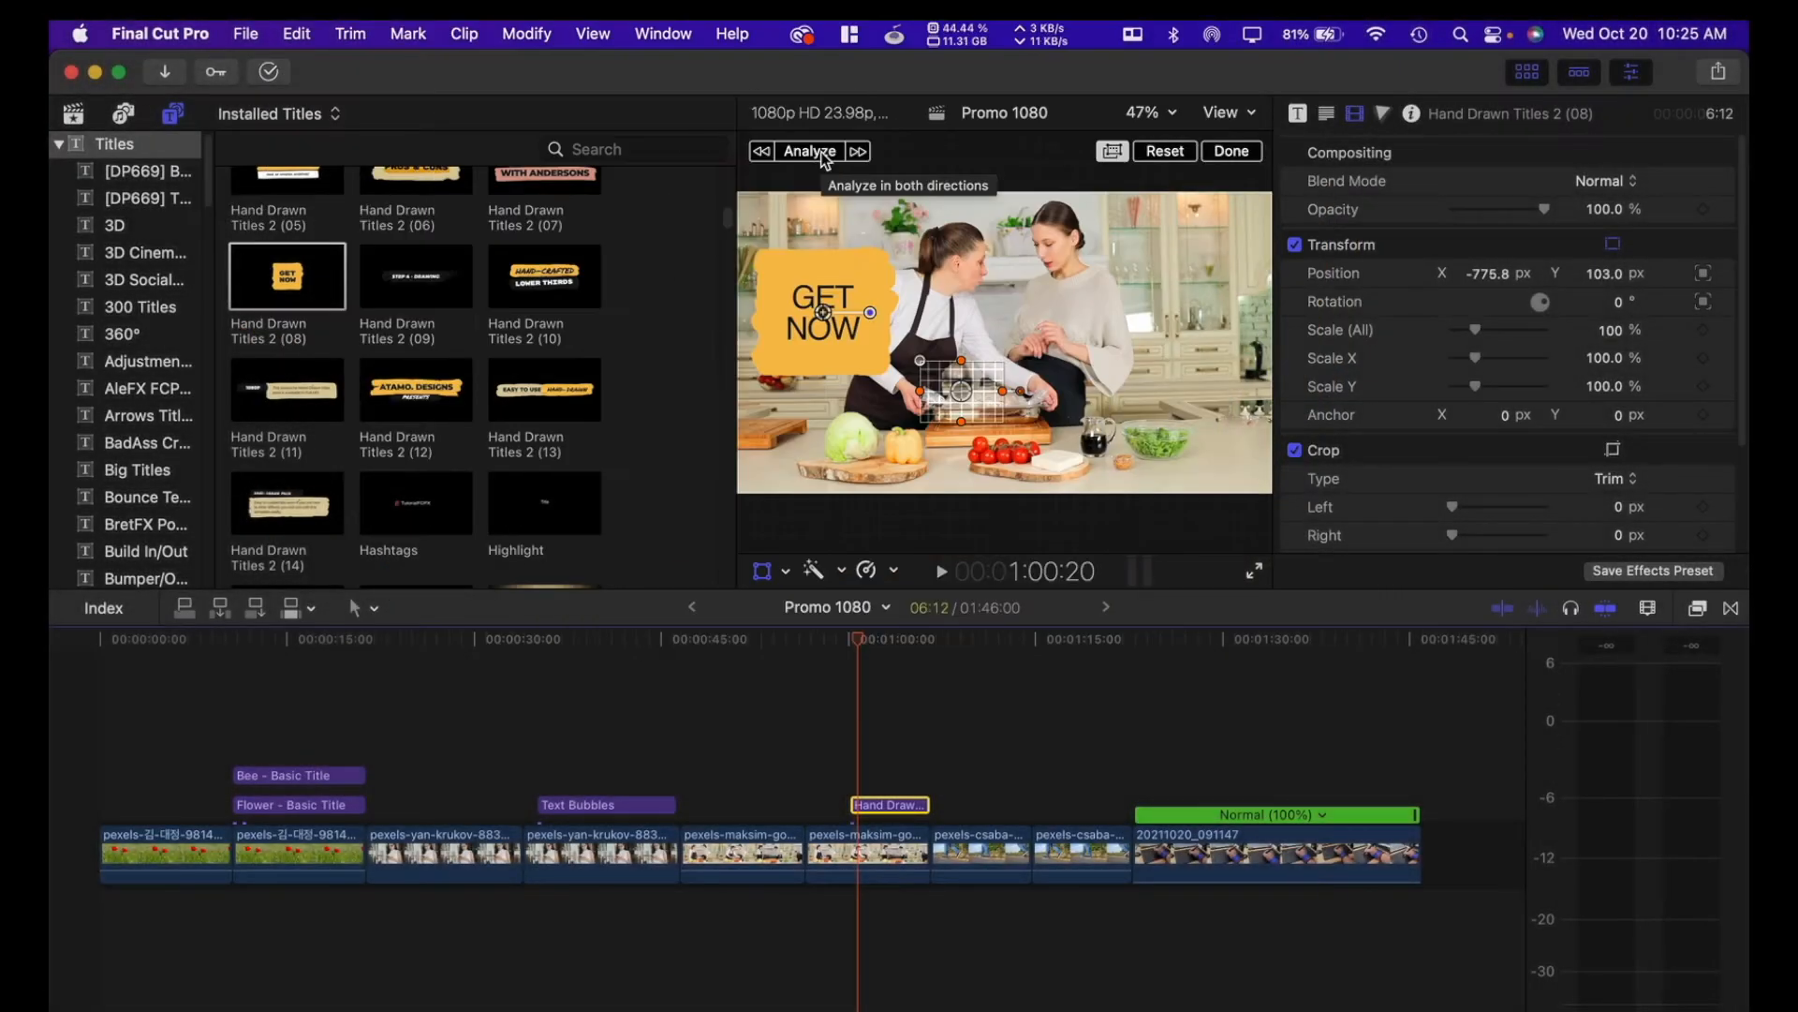
Step: Analyze the GET NOW title's object track in both directions and check it with the playhead at 1:01:15
{"action": "left_click", "coordinate": [811, 152]}
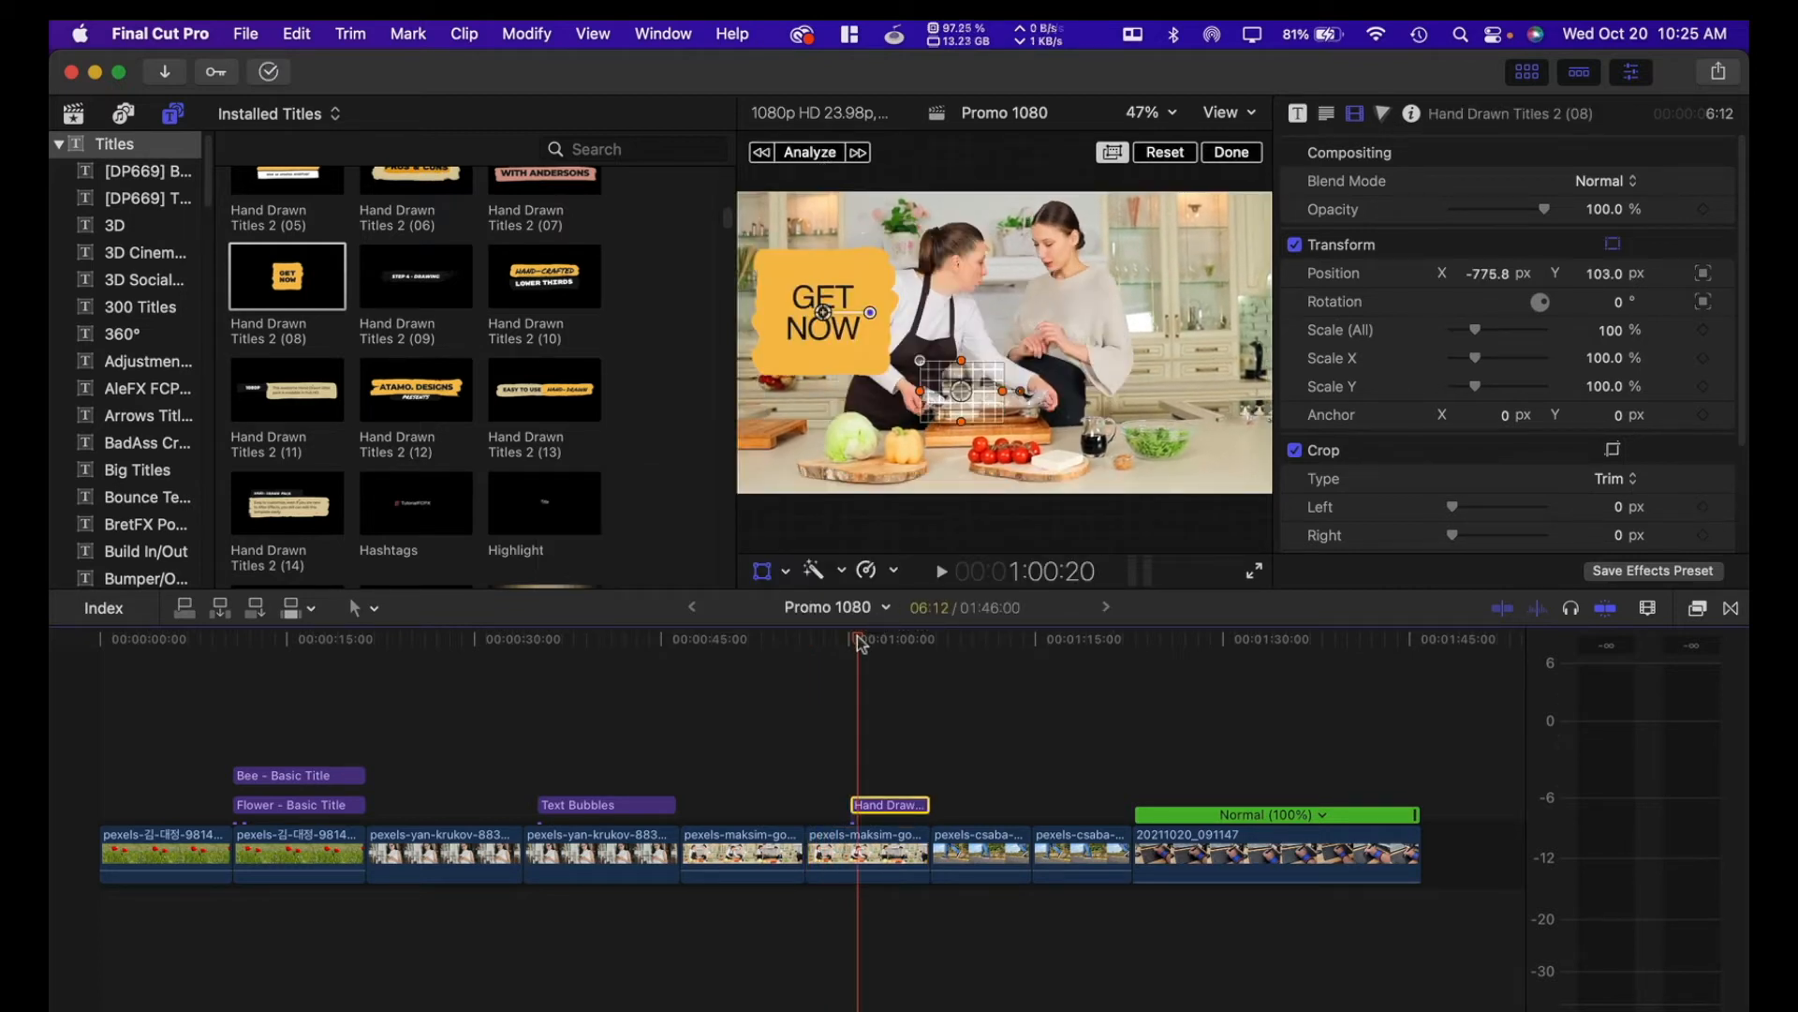
{"action": "mouse_move", "coordinate": [857, 642]}
{"action": "left_mouse_down"}
{"action": "mouse_move", "coordinate": [888, 643]}
{"action": "mouse_move", "coordinate": [868, 639]}
{"action": "left_mouse_up"}
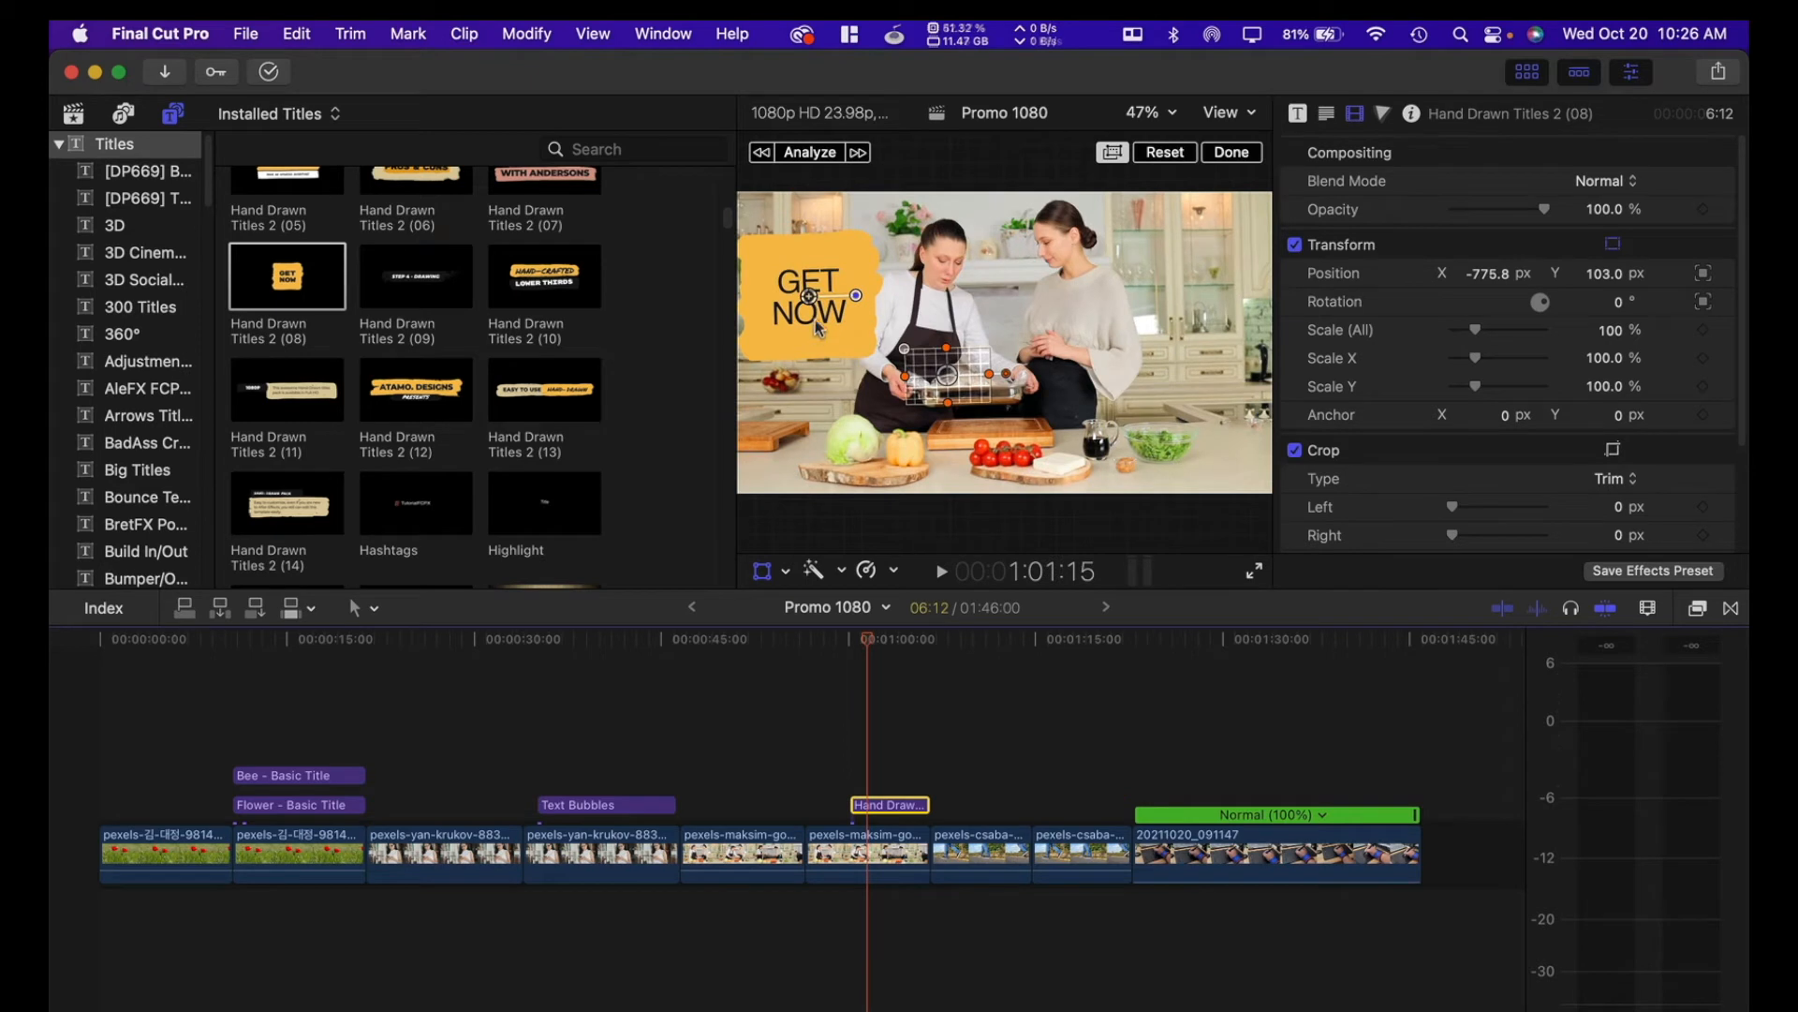
Step: Scale the GET NOW title down to 49% and place it over the dish held by the woman in the apron
{"action": "left_click_drag", "start_coordinate": [811, 301], "coordinate": [957, 309]}
{"action": "left_click", "coordinate": [1483, 266]}
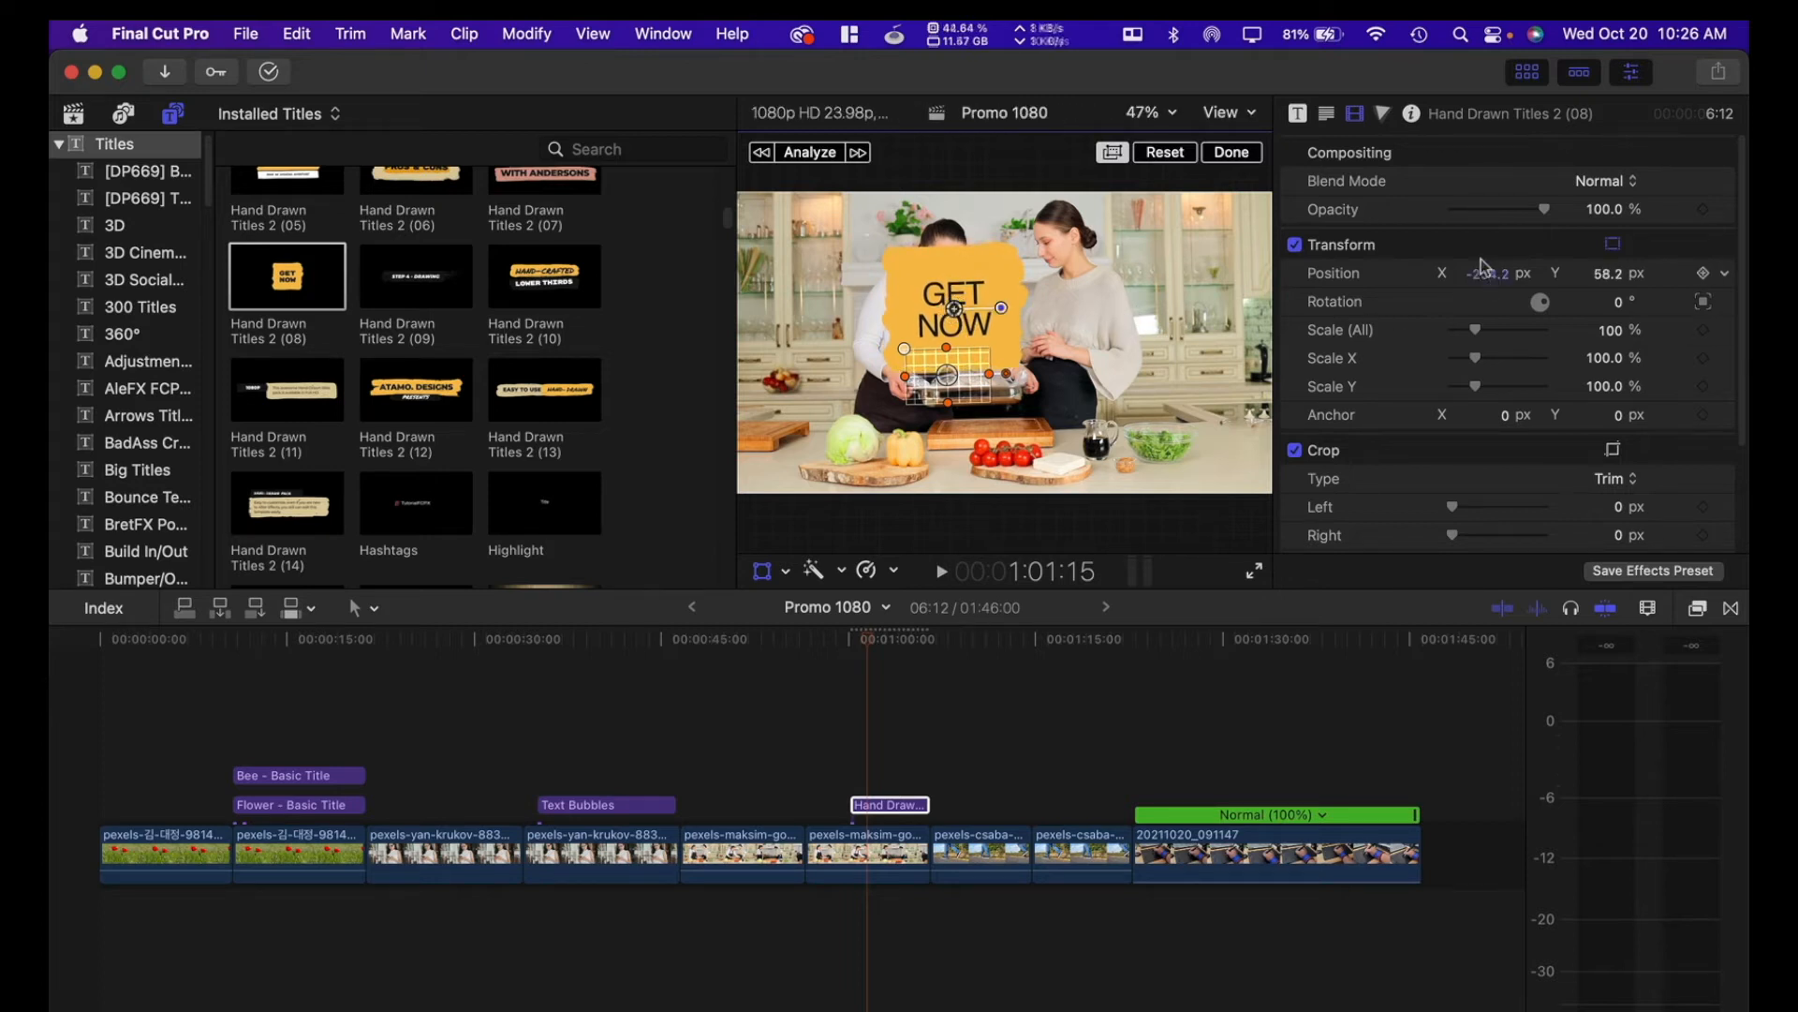
{"action": "scroll", "coordinate": [1411, 268], "scroll_direction": "up", "scroll_amount": 1}
{"action": "left_click", "coordinate": [1298, 114]}
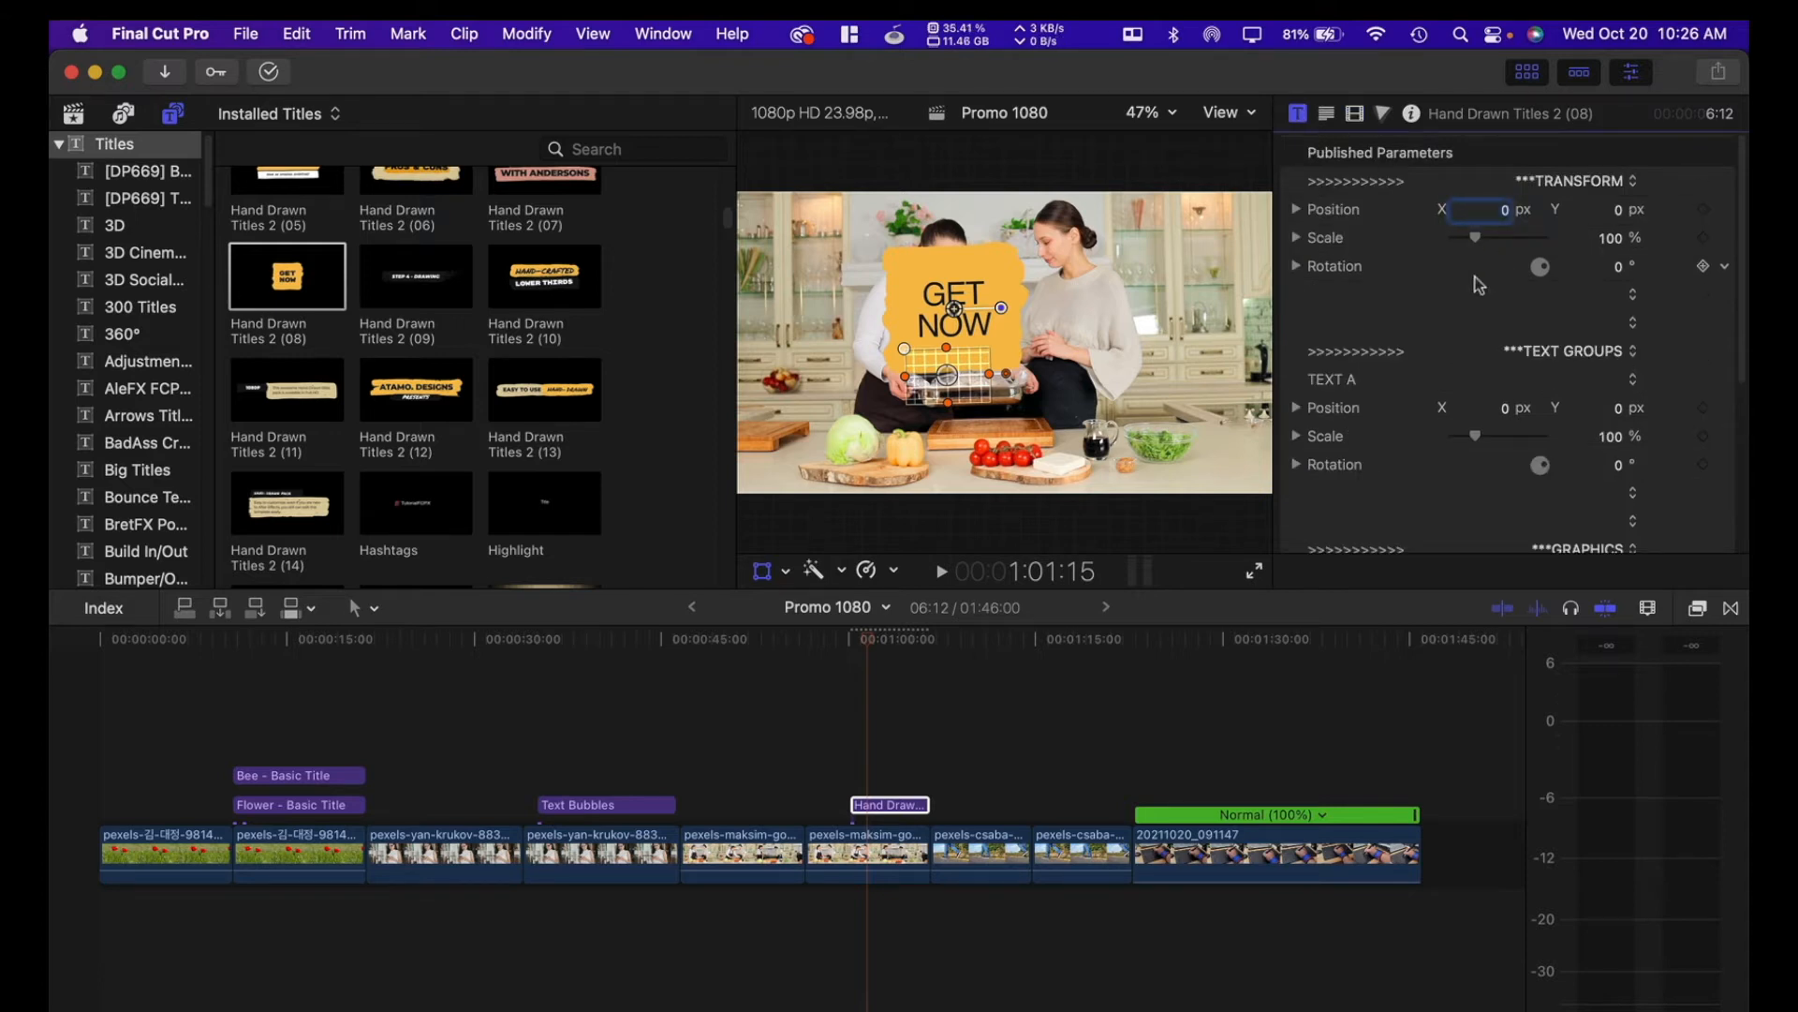
{"action": "left_click_drag", "start_coordinate": [1478, 239], "coordinate": [1463, 245]}
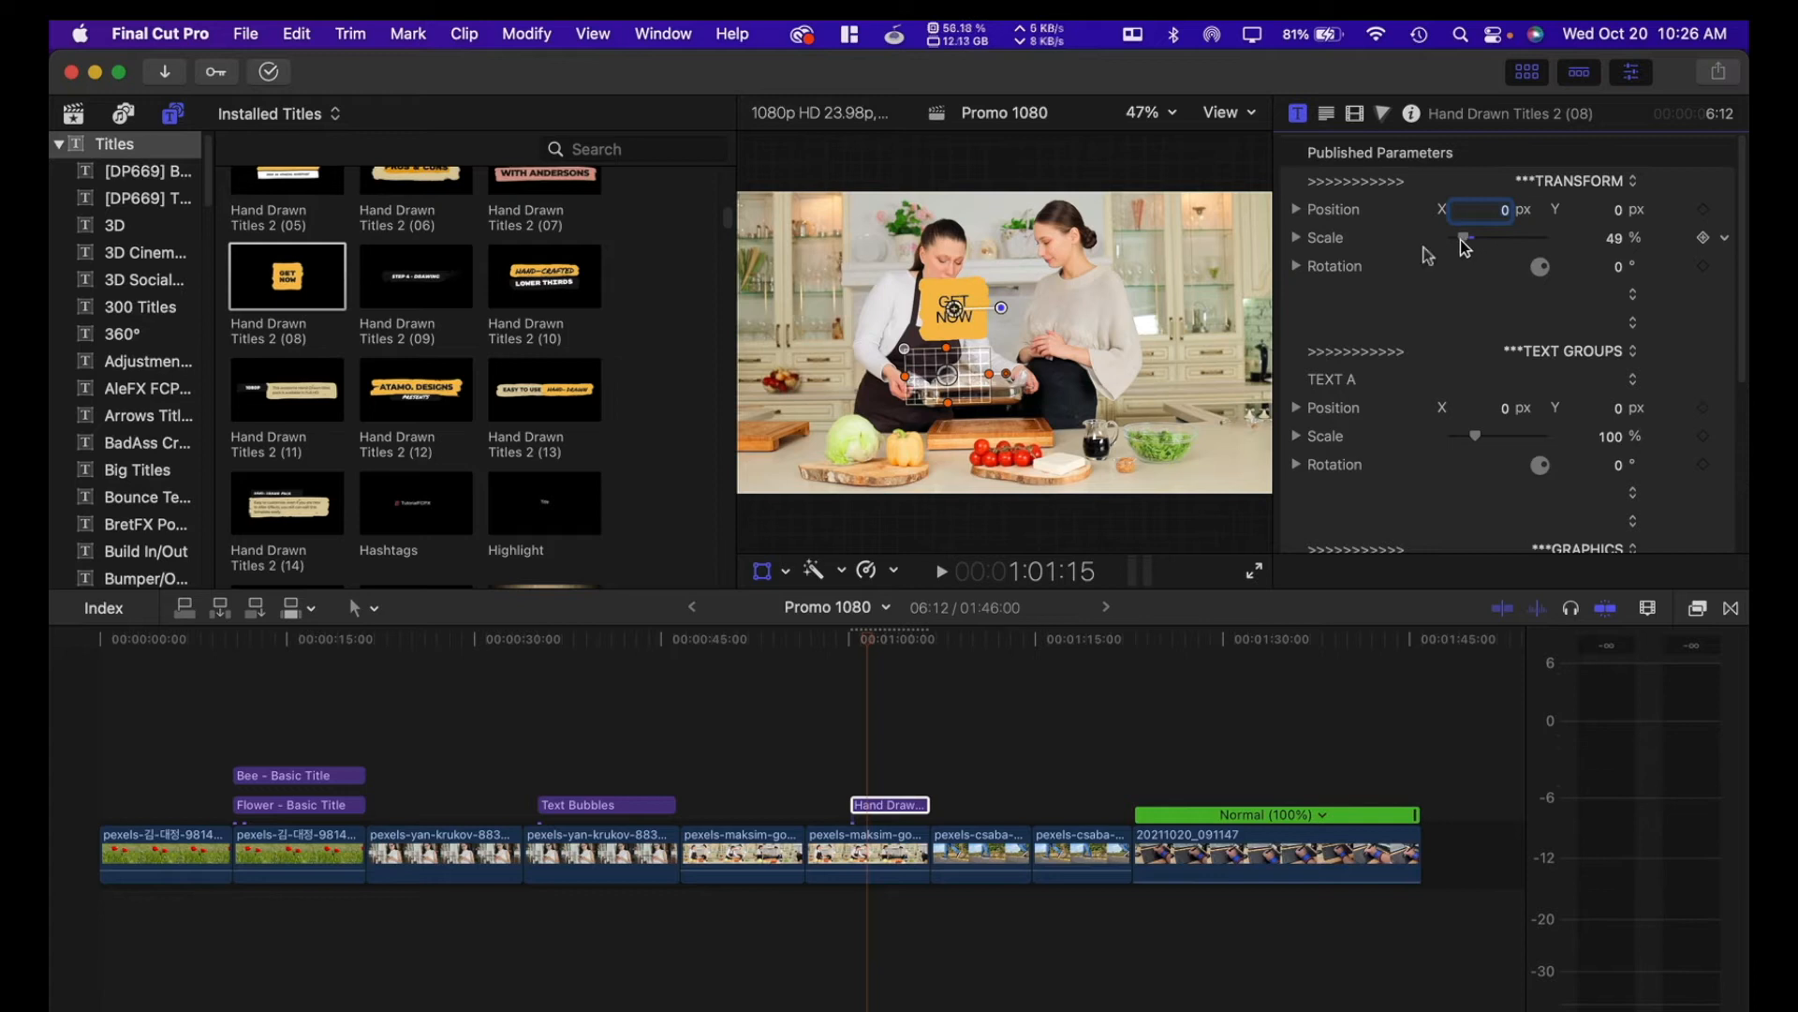
{"action": "left_click_drag", "start_coordinate": [954, 312], "coordinate": [997, 385]}
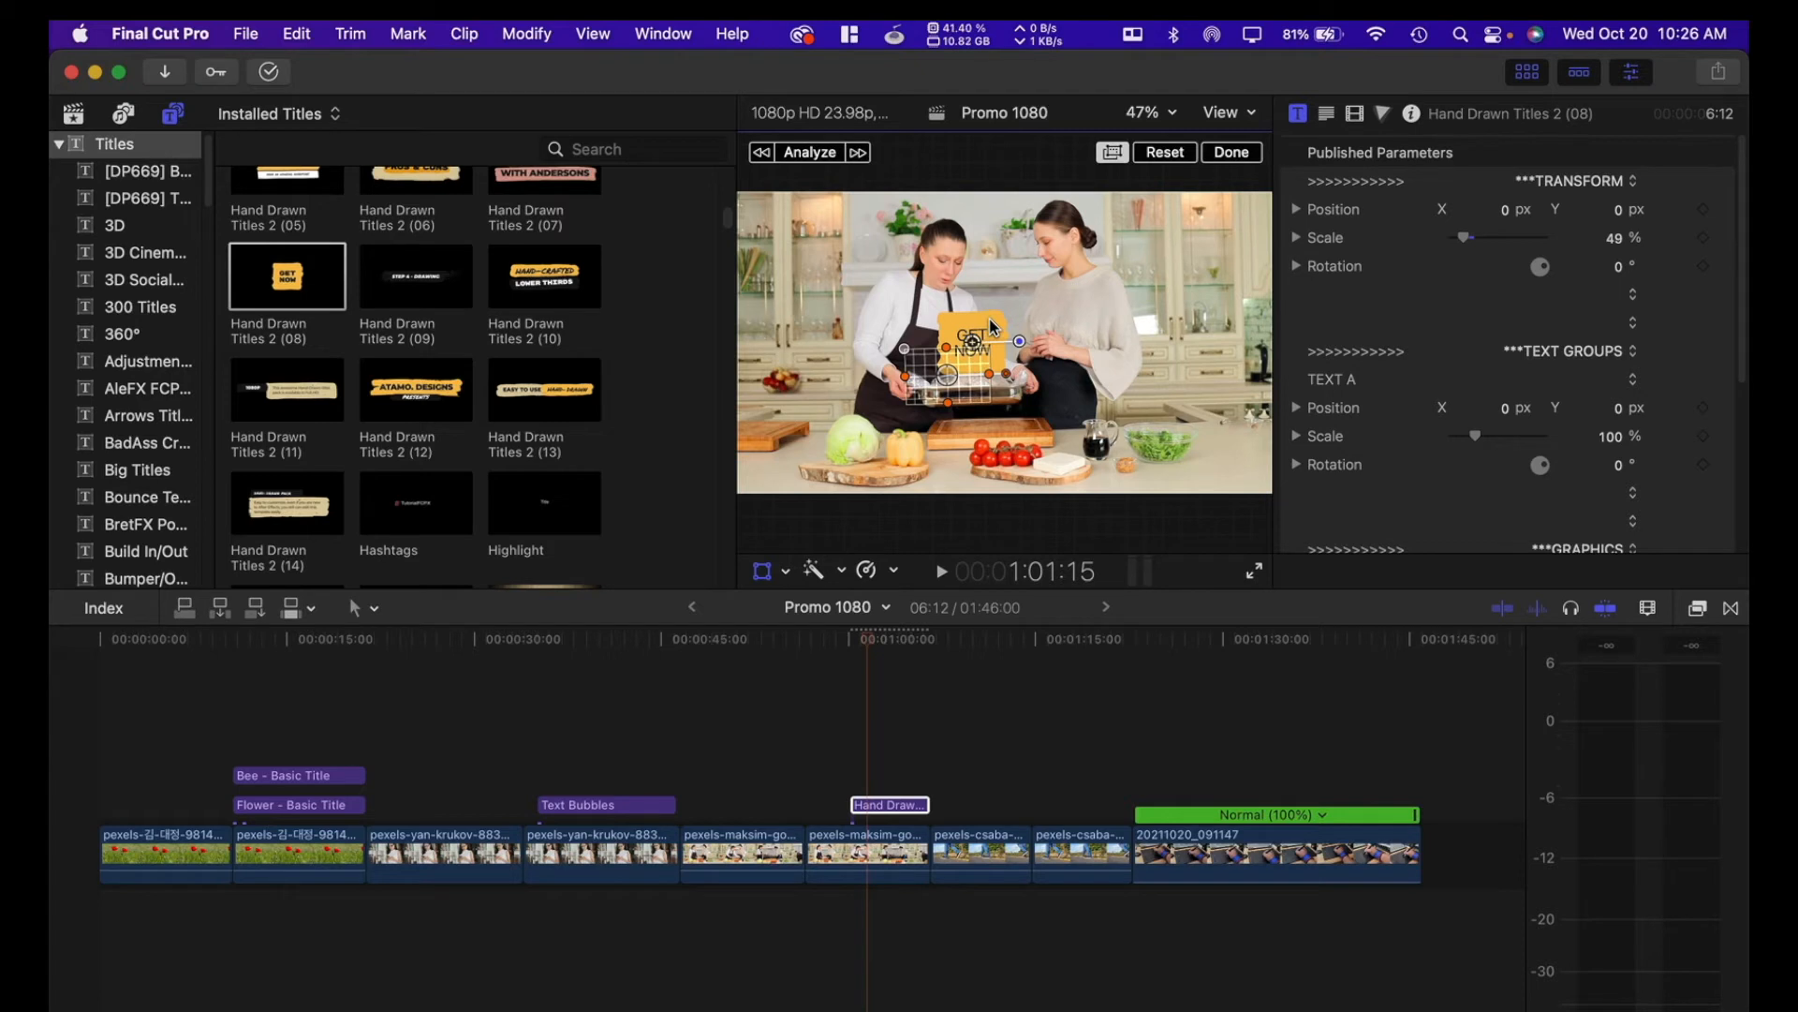
Step: Play the second kitchen clip from 57:20 through the tracked GET NOW title to 1:04:11
{"action": "left_click_drag", "start_coordinate": [874, 645], "coordinate": [822, 646]}
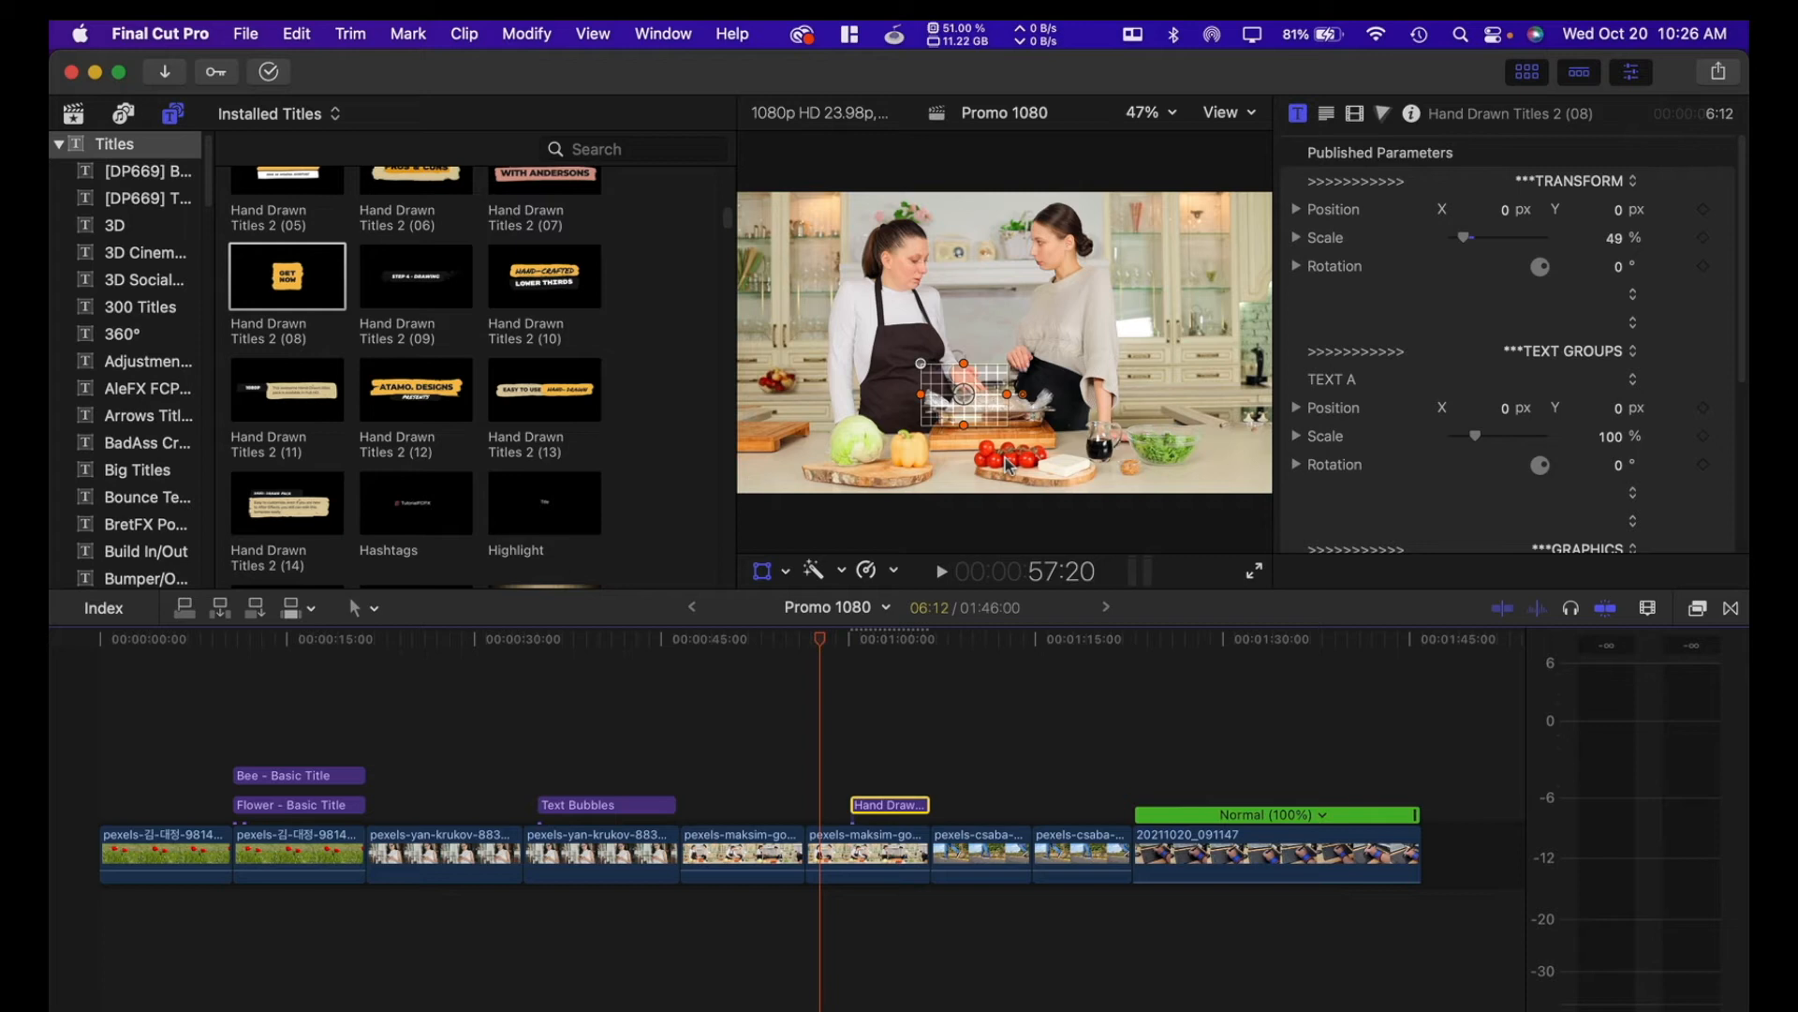
{"action": "key", "text": "space"}
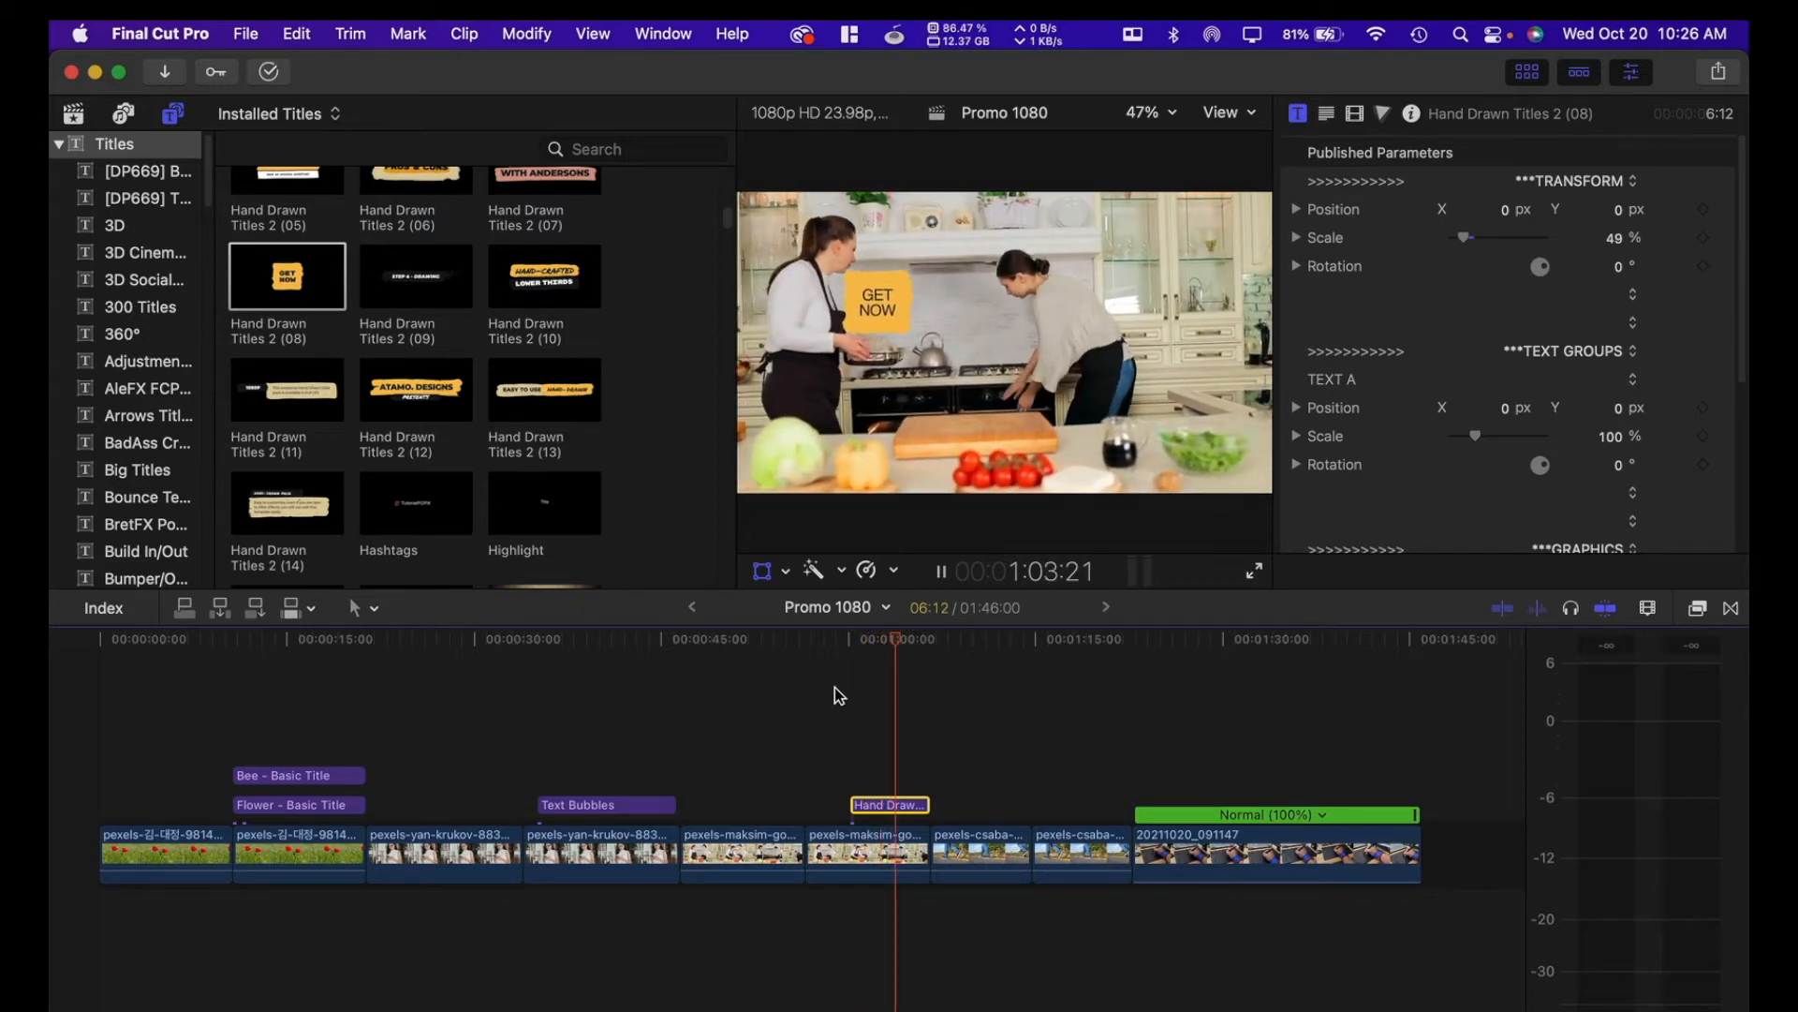
{"action": "key", "text": "space"}
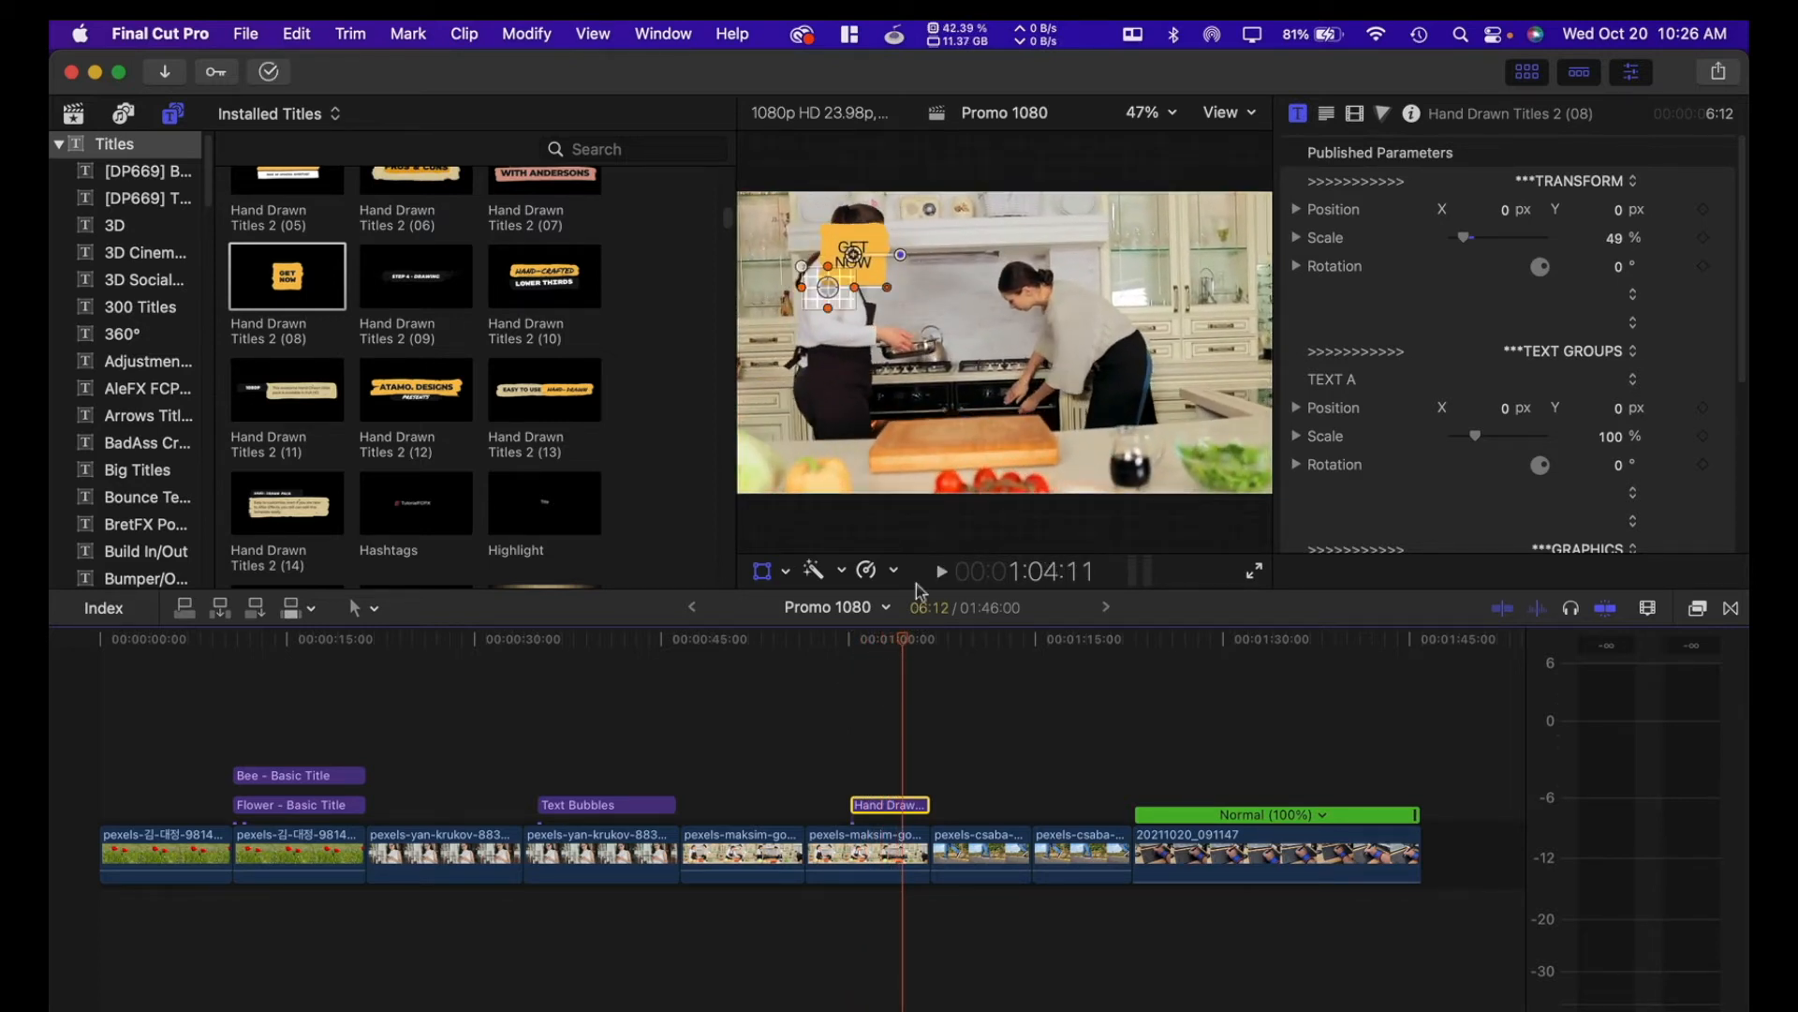
Step: Add the Instagram title as a tracked title beside the leg in the second walking clip at 1:17:03
{"action": "left_click", "coordinate": [912, 637]}
{"action": "left_click_drag", "start_coordinate": [913, 632], "coordinate": [1000, 620]}
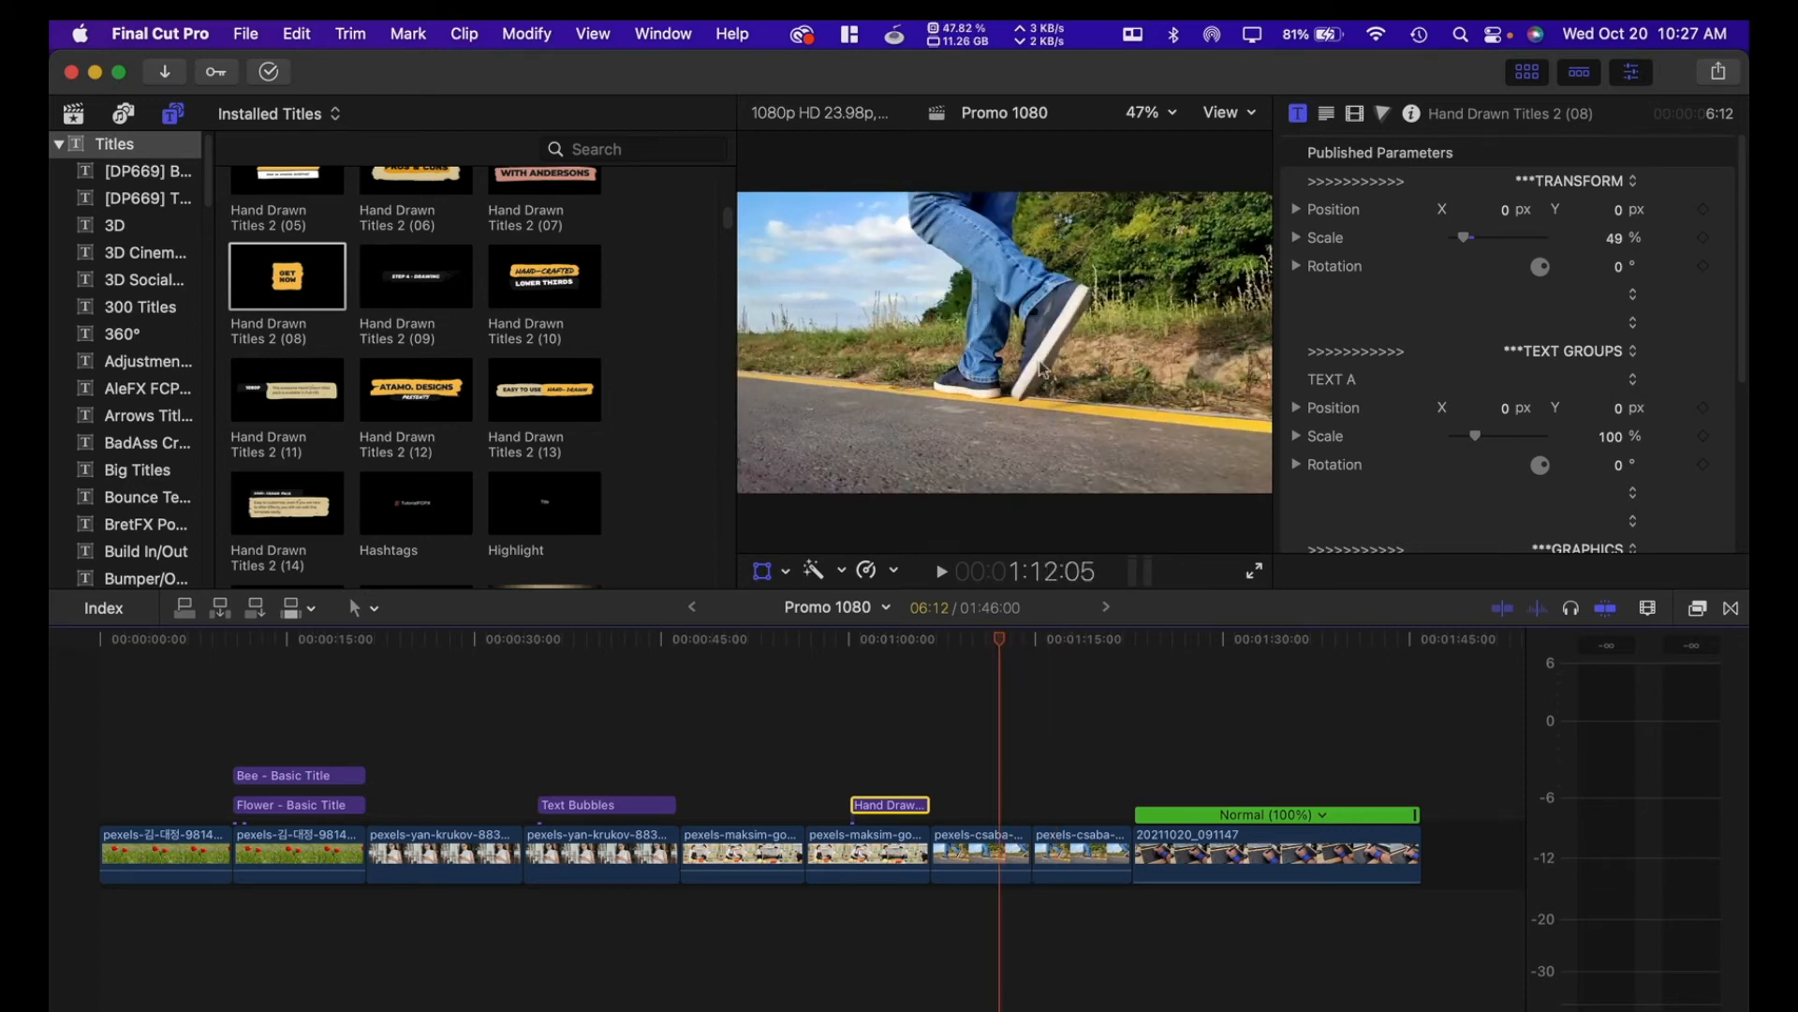
{"action": "scroll", "coordinate": [485, 386], "scroll_direction": "down", "scroll_amount": 3}
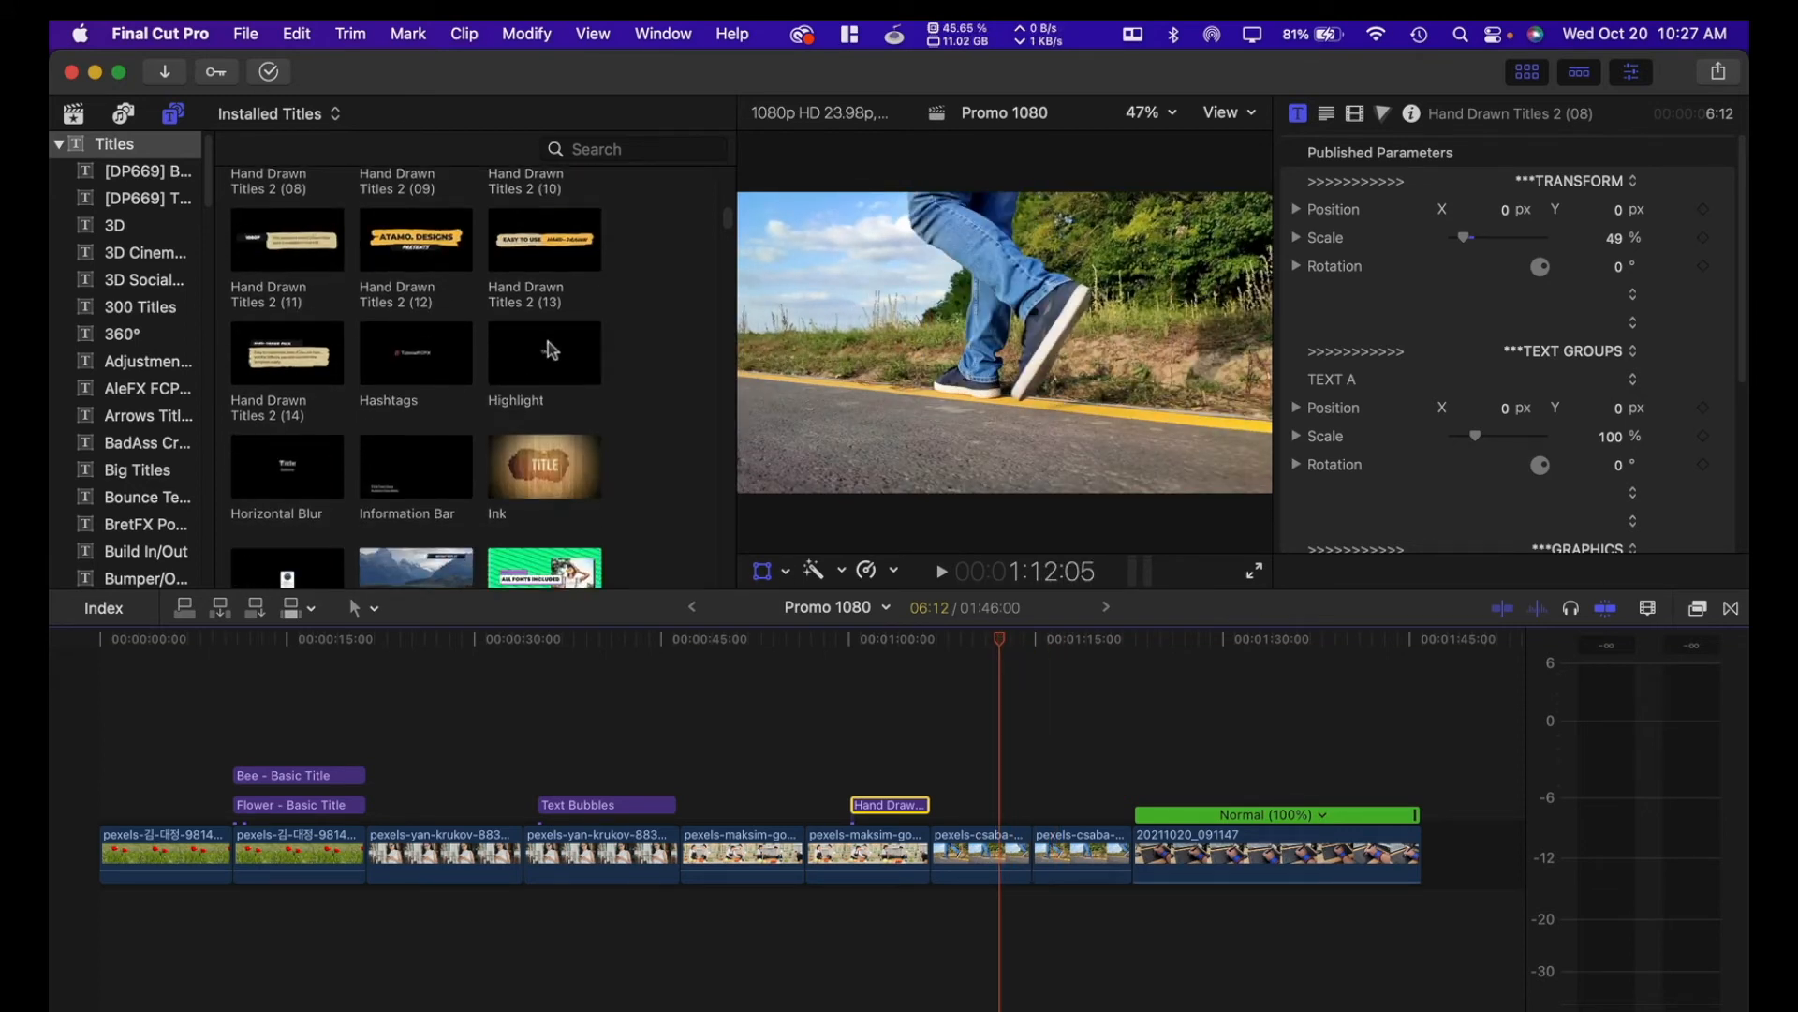
{"action": "scroll", "coordinate": [526, 347], "scroll_direction": "down", "scroll_amount": 6}
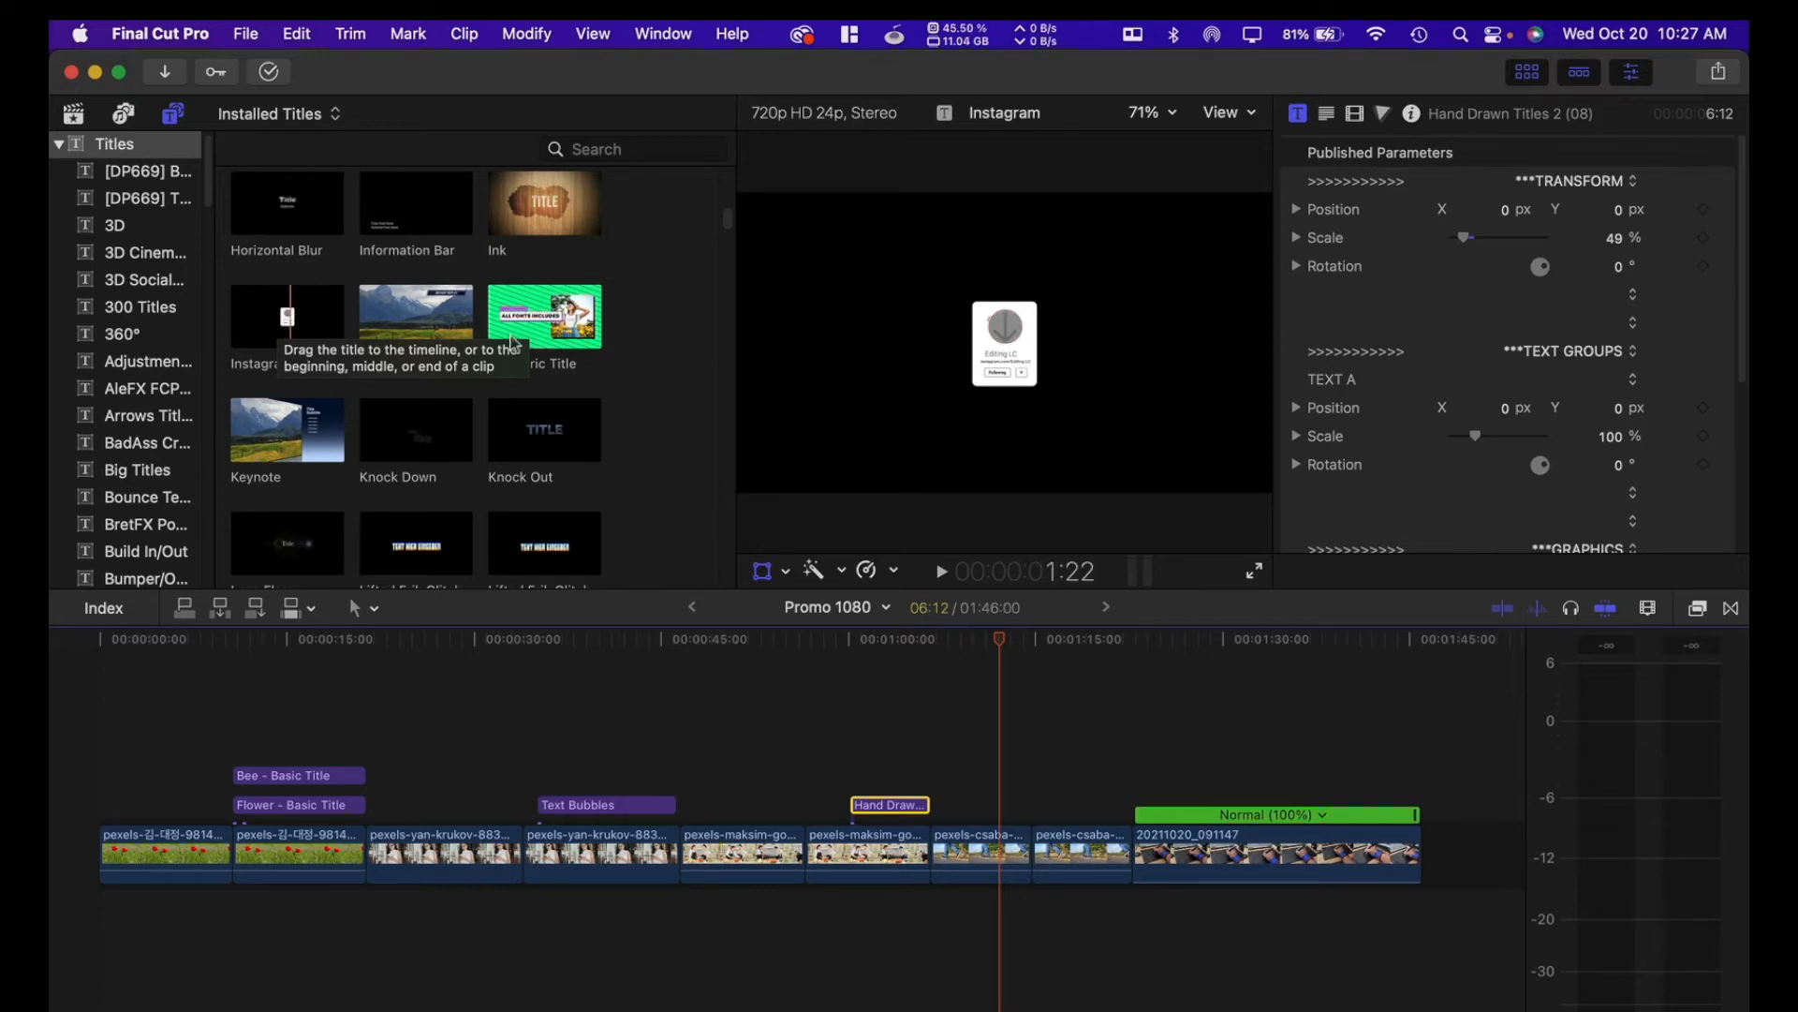
{"action": "left_click_drag", "start_coordinate": [1002, 646], "coordinate": [1065, 645]}
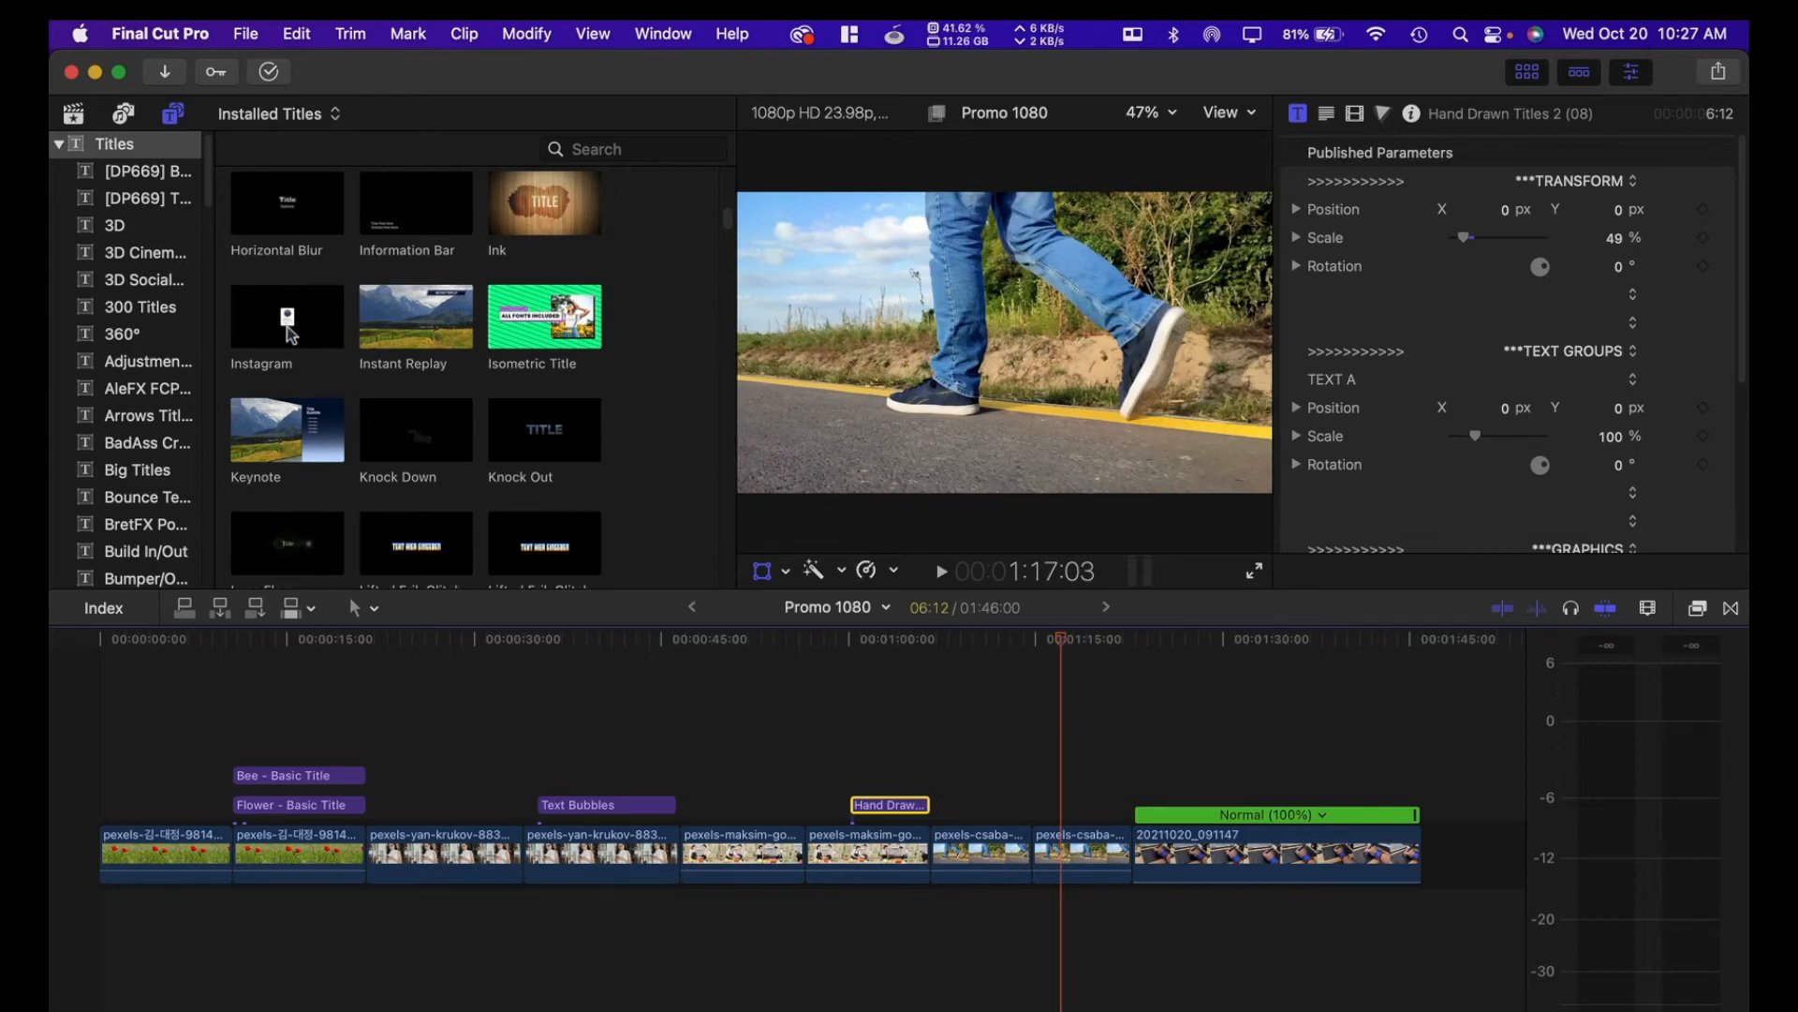
{"action": "left_click_drag", "start_coordinate": [277, 322], "coordinate": [873, 307]}
Step: Fit a tall elliptical tracker around the planted leg and shoe, and shift the Instagram title farther to its left
{"action": "left_click_drag", "start_coordinate": [972, 334], "coordinate": [956, 366]}
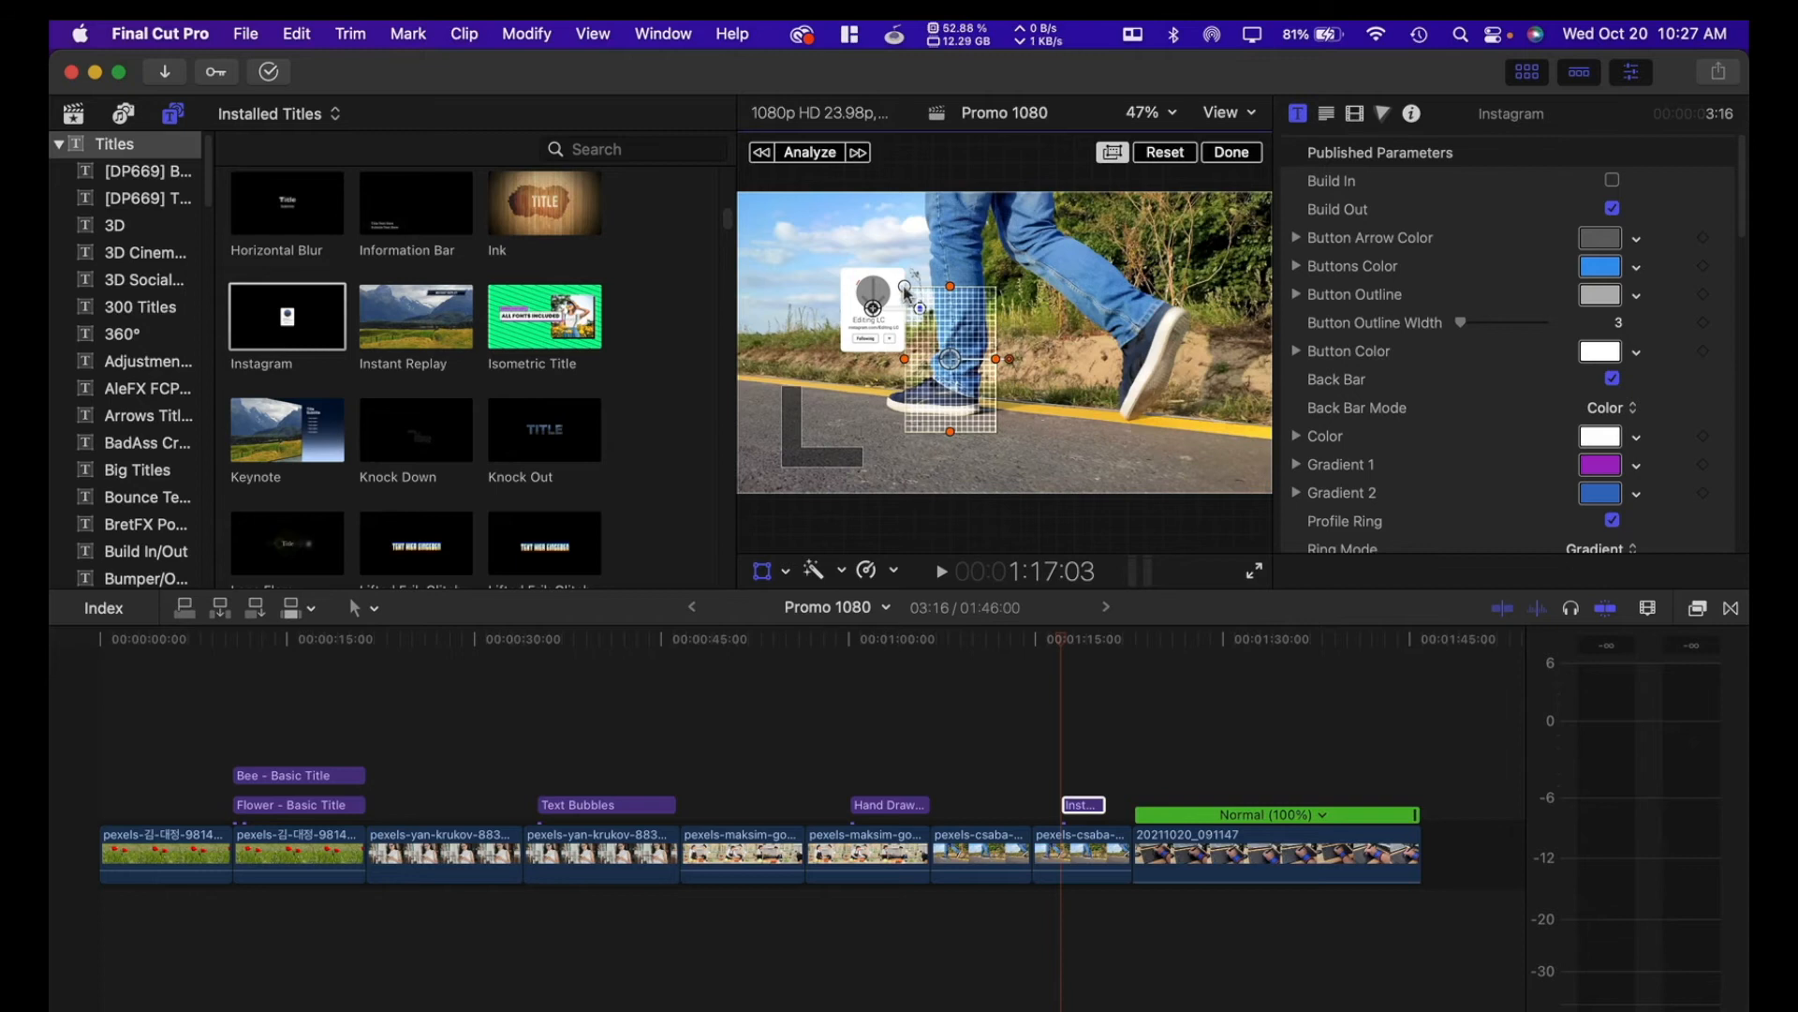
{"action": "left_click_drag", "start_coordinate": [906, 288], "coordinate": [932, 299]}
{"action": "mouse_move", "coordinate": [941, 374]}
{"action": "left_mouse_down"}
{"action": "mouse_move", "coordinate": [924, 376]}
{"action": "mouse_move", "coordinate": [945, 356]}
{"action": "mouse_move", "coordinate": [935, 375]}
{"action": "left_mouse_up"}
{"action": "mouse_move", "coordinate": [1047, 369]}
{"action": "left_mouse_down"}
{"action": "mouse_move", "coordinate": [1023, 369]}
{"action": "mouse_move", "coordinate": [1135, 369]}
{"action": "mouse_move", "coordinate": [1038, 367]}
{"action": "left_mouse_up"}
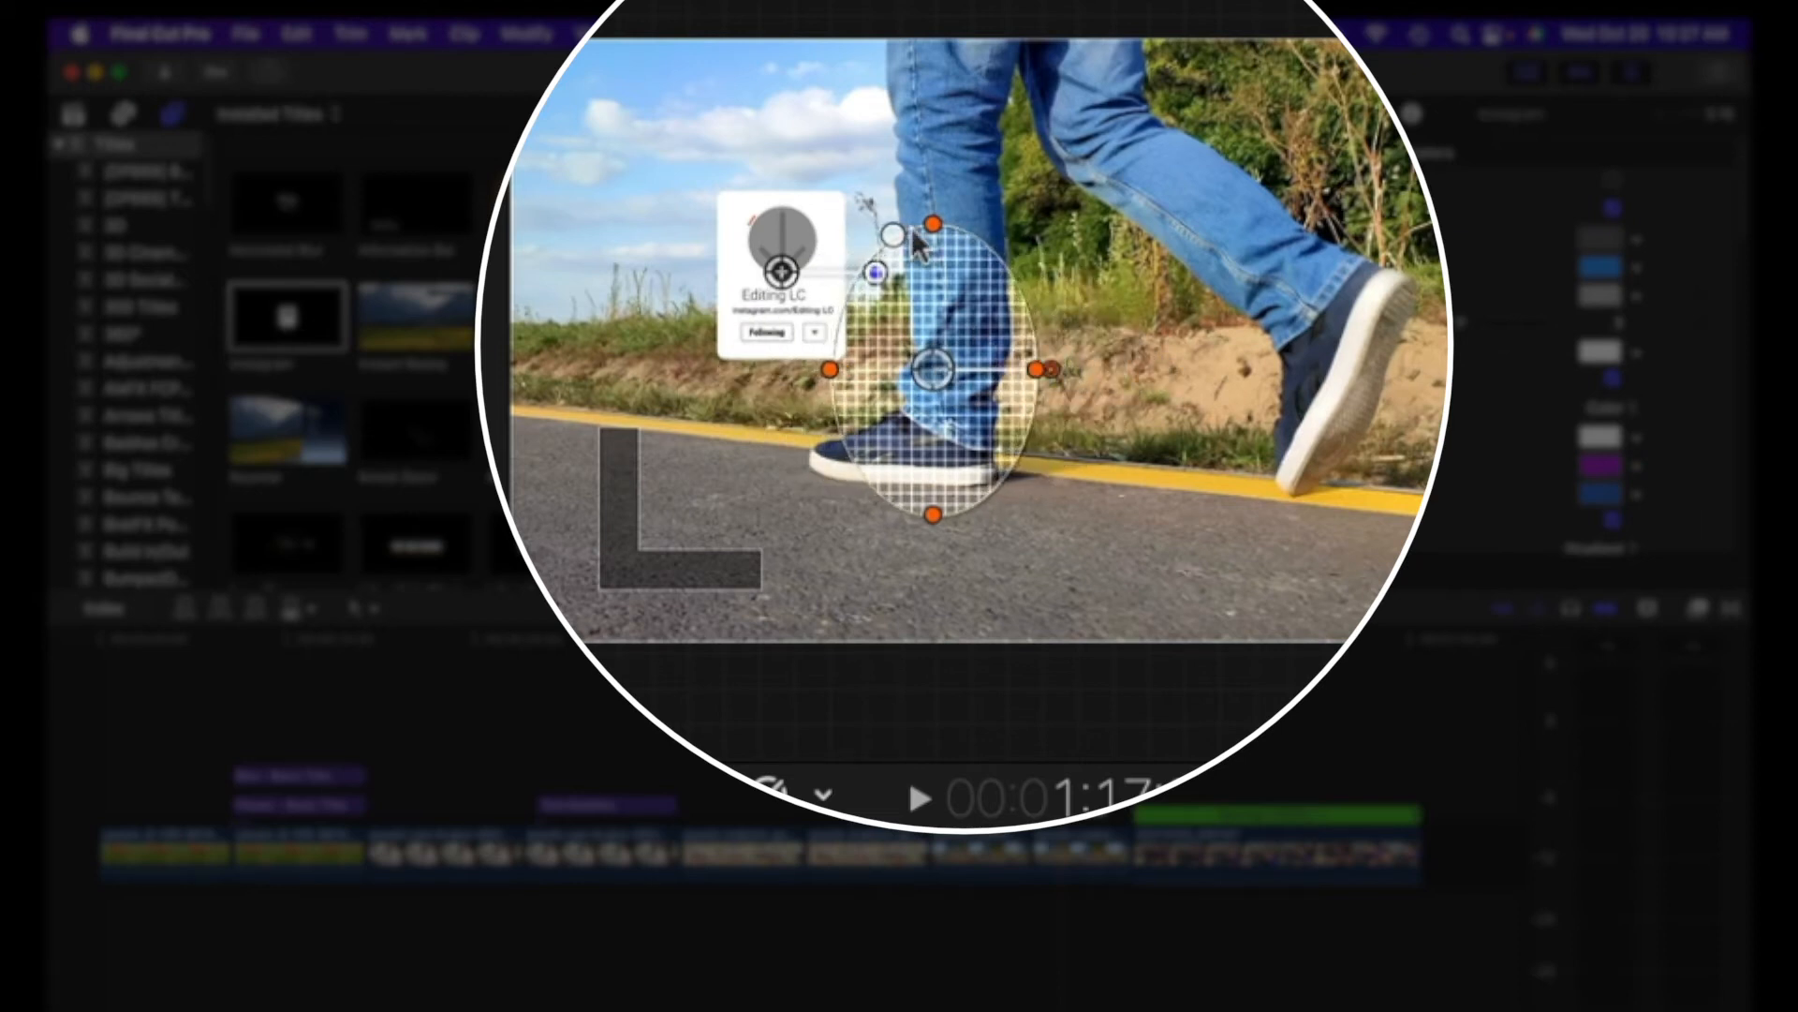
{"action": "mouse_move", "coordinate": [930, 219]}
{"action": "left_mouse_down"}
{"action": "mouse_move", "coordinate": [930, 271]}
{"action": "mouse_move", "coordinate": [919, 190]}
{"action": "left_mouse_up"}
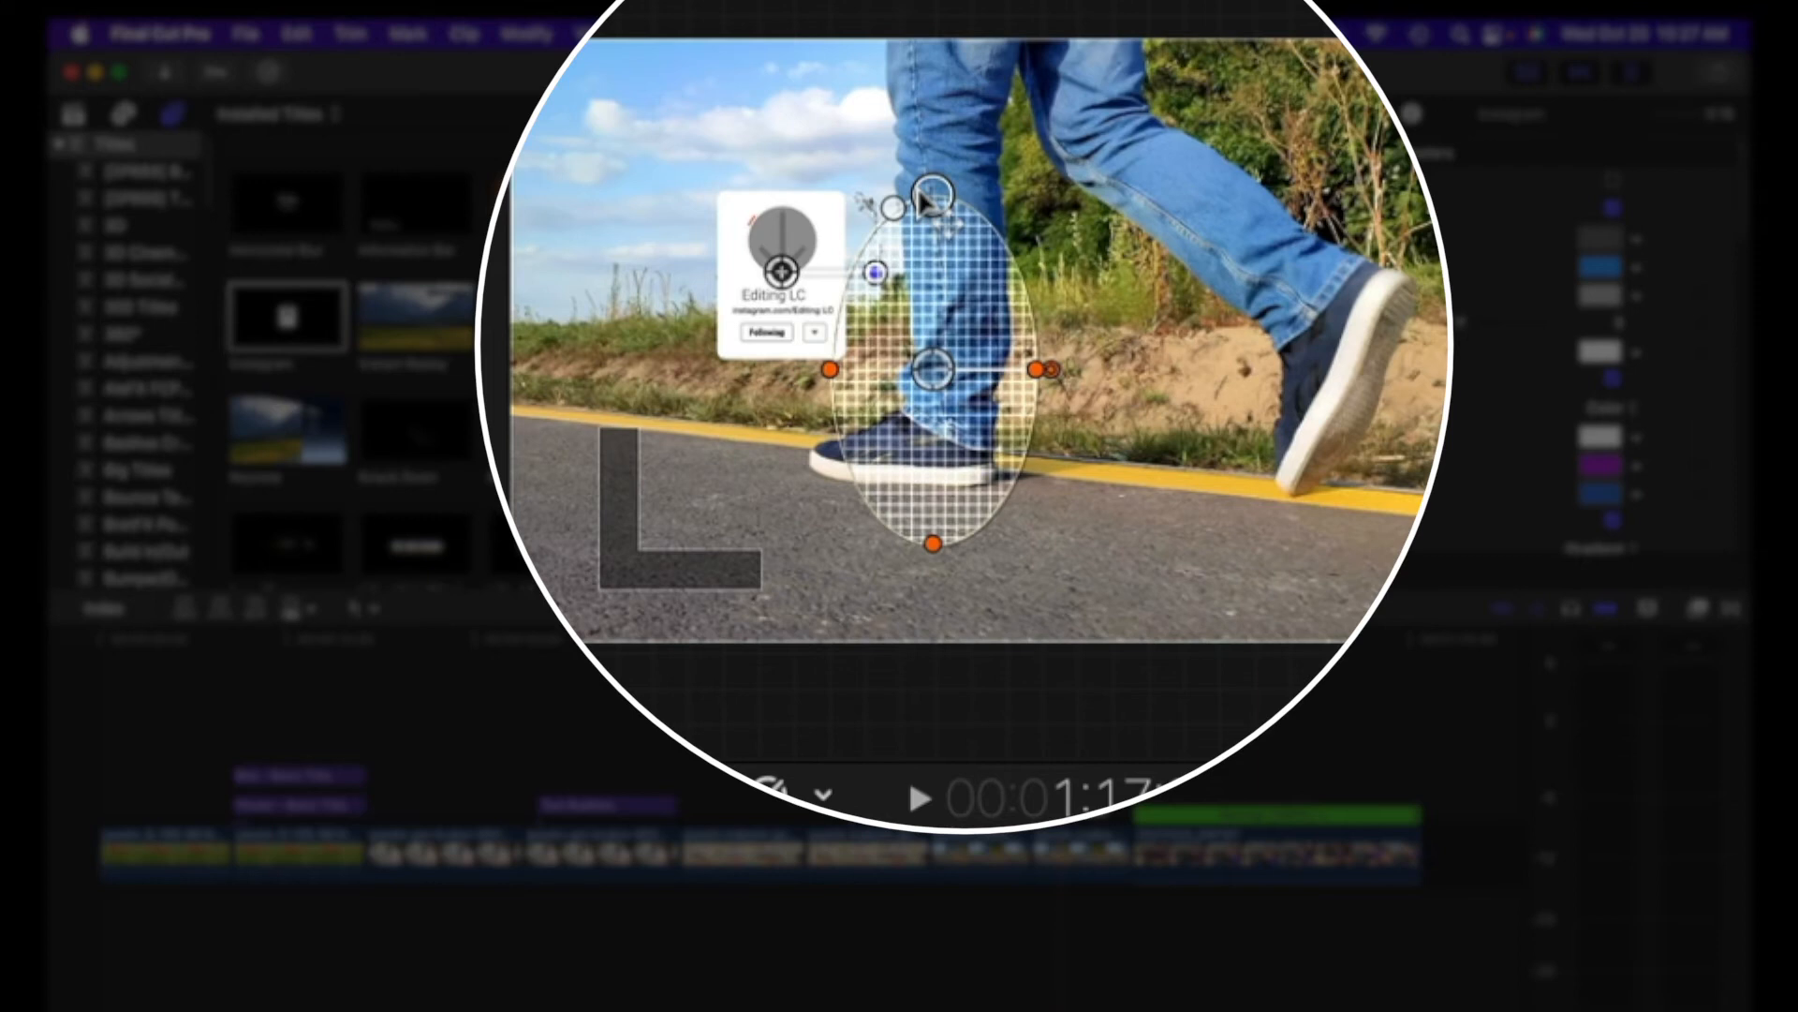
{"action": "left_click_drag", "start_coordinate": [940, 364], "coordinate": [931, 358]}
{"action": "left_click_drag", "start_coordinate": [784, 279], "coordinate": [717, 271]}
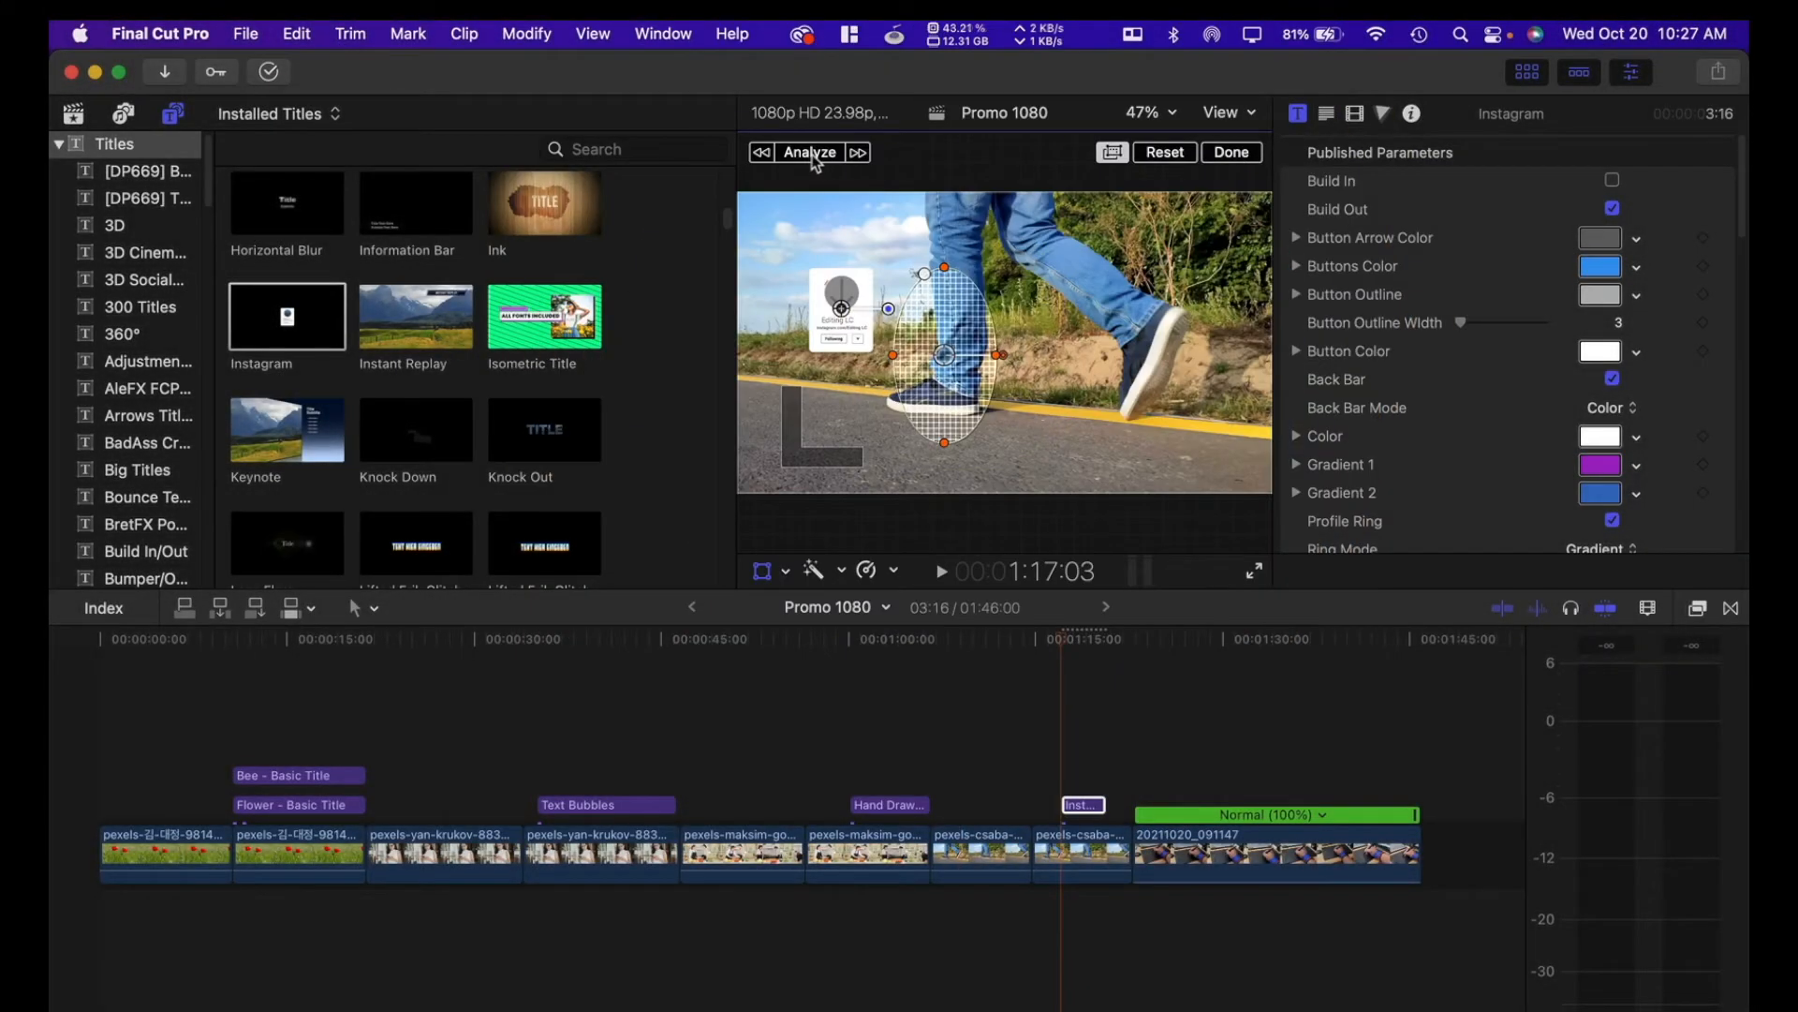
Step: Analyze the Instagram title's object track in both directions and play the tracked result
{"action": "left_click", "coordinate": [808, 151]}
{"action": "key", "text": "space"}
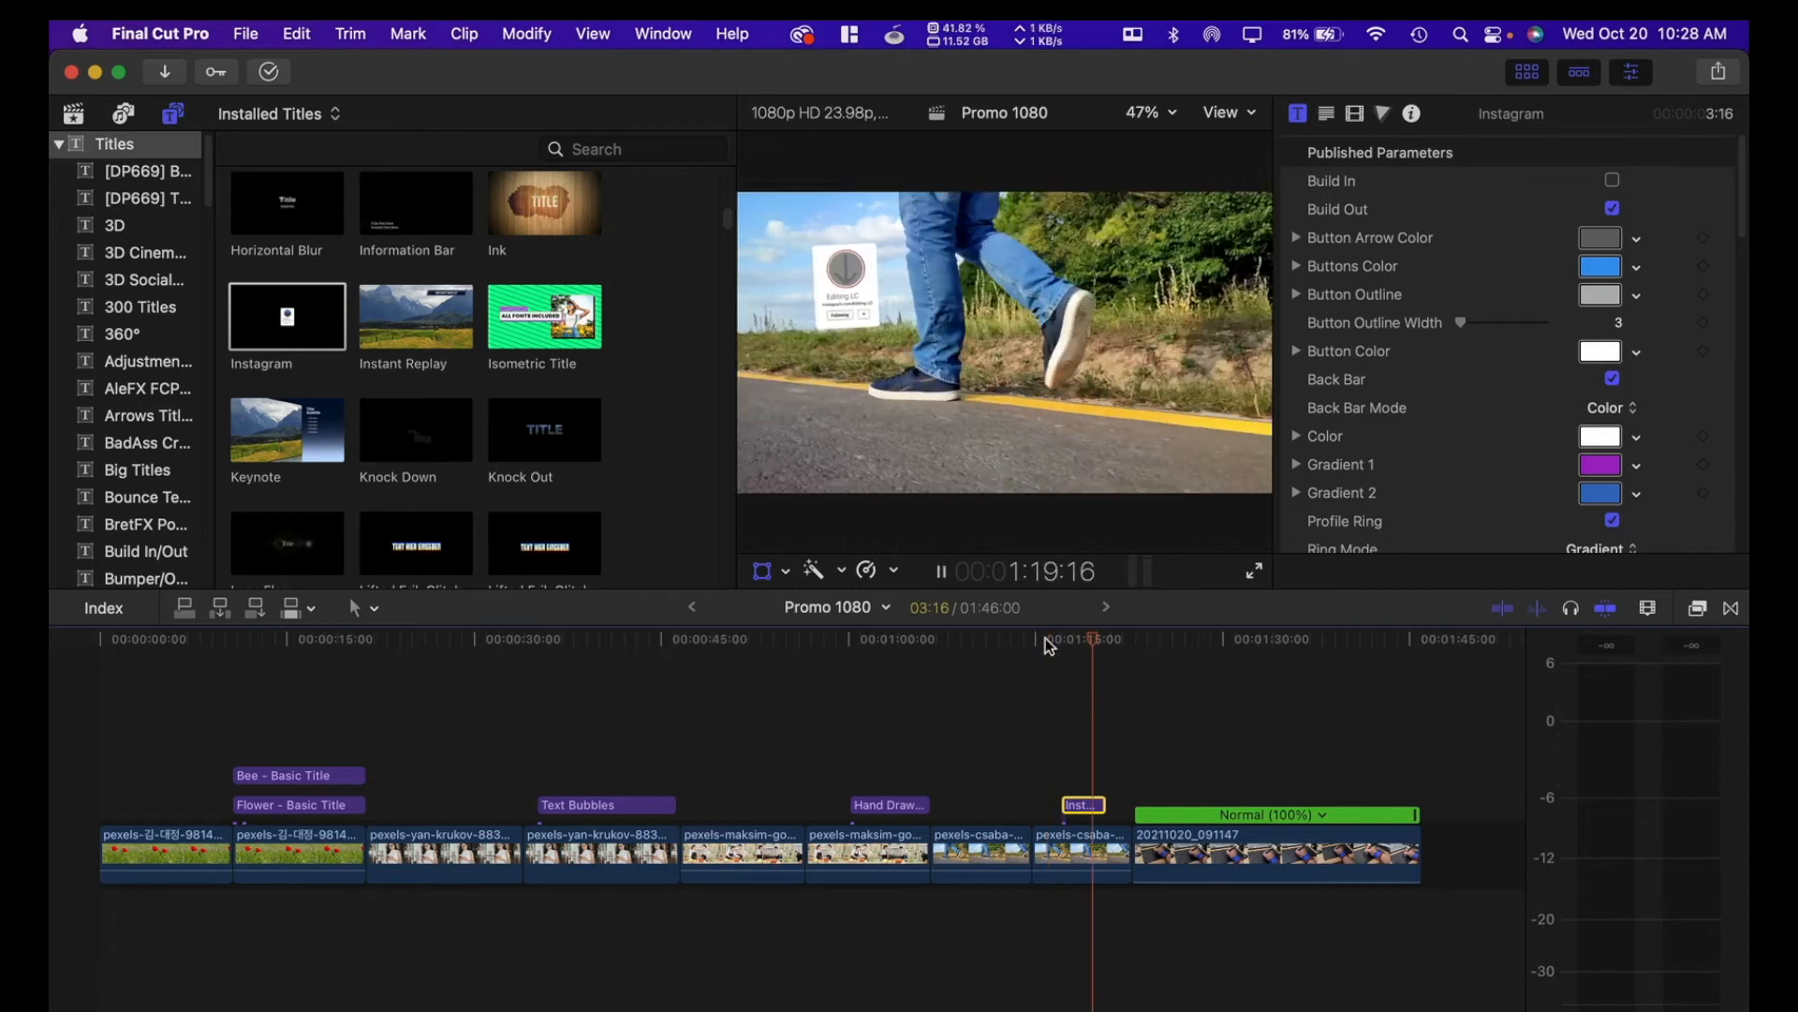
{"action": "key", "text": "space"}
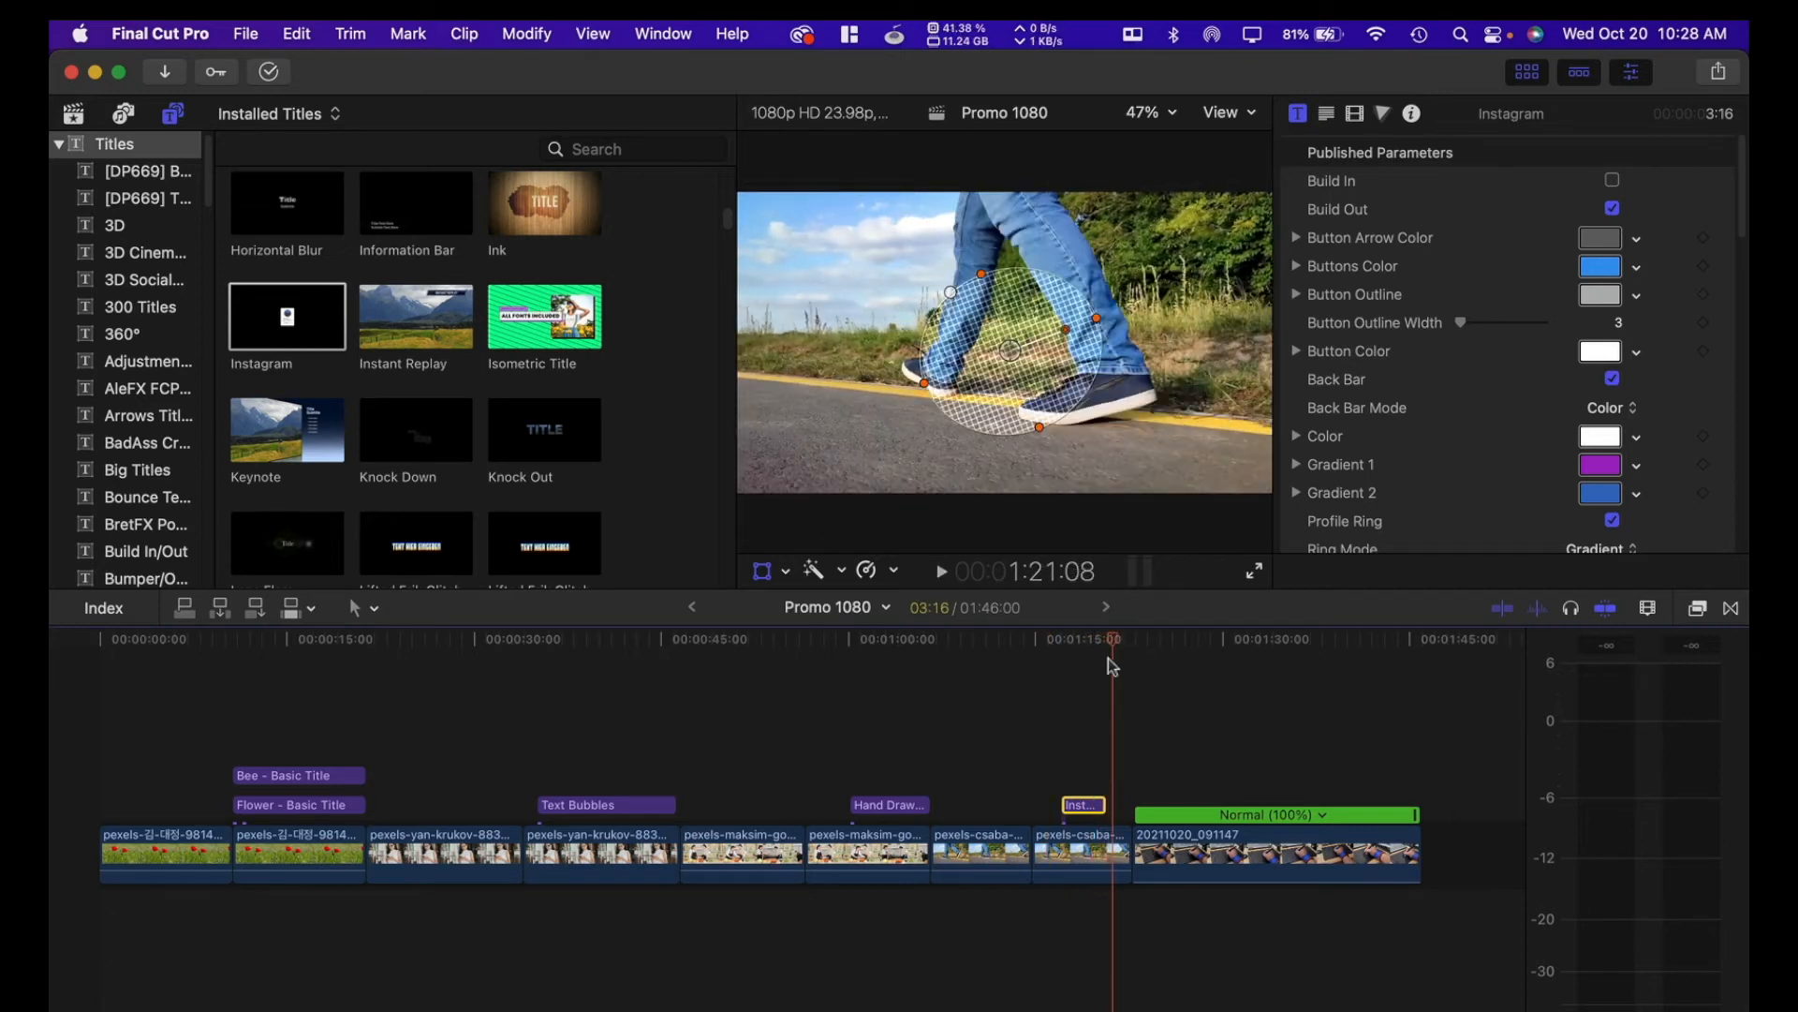
Step: Turn off Rotation tracking in the Instagram title's Transform settings, with the playhead at 1:18:13
{"action": "left_click_drag", "start_coordinate": [1118, 640], "coordinate": [1079, 639]}
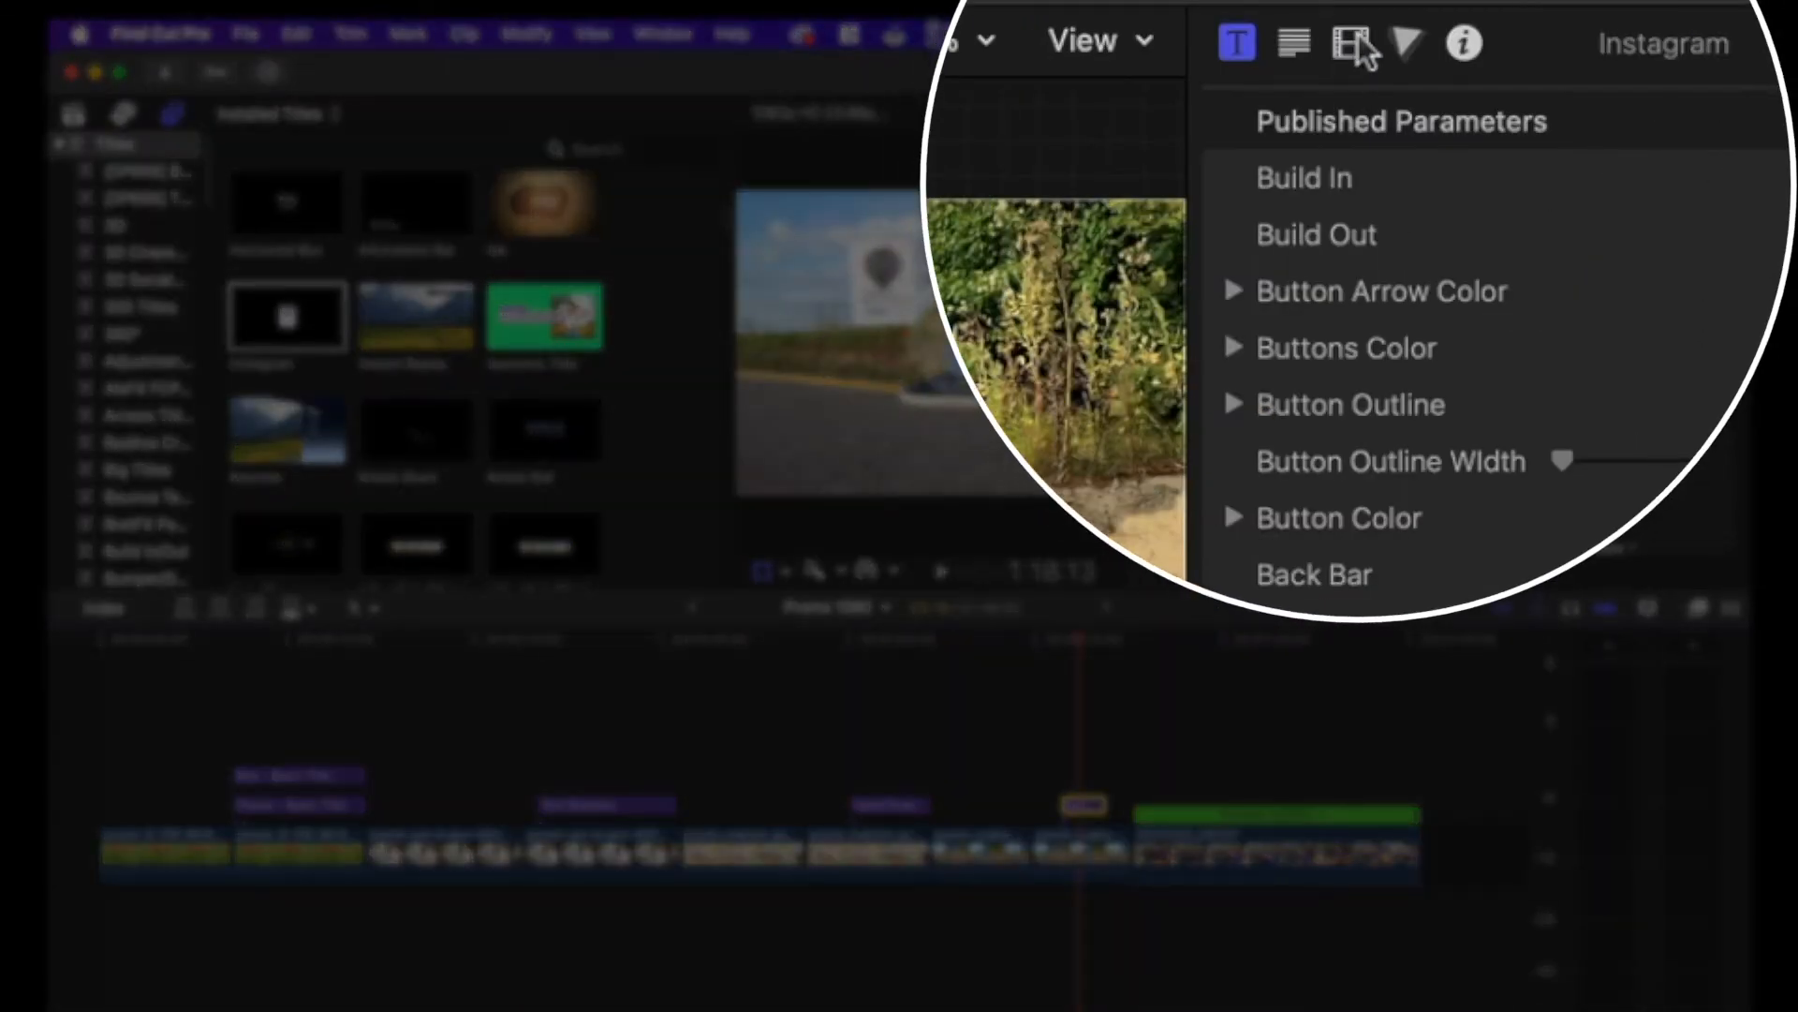
{"action": "left_click", "coordinate": [1354, 113]}
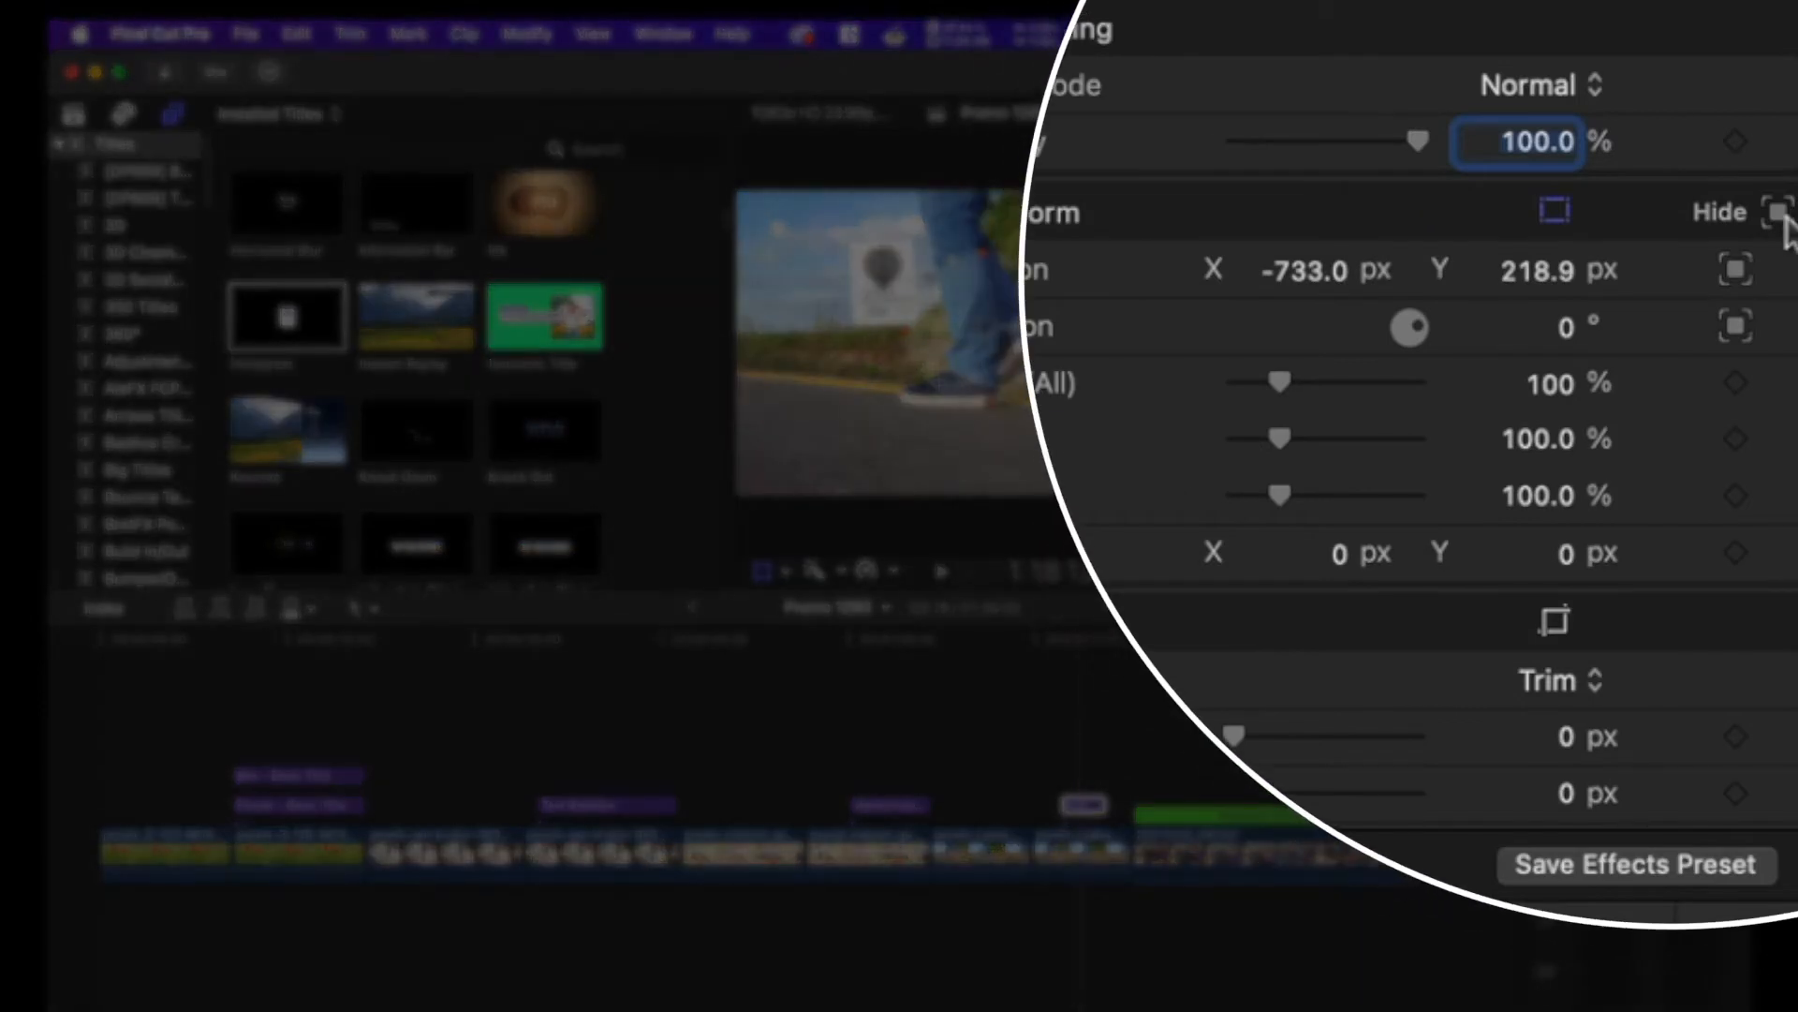
{"action": "left_click", "coordinate": [1780, 215]}
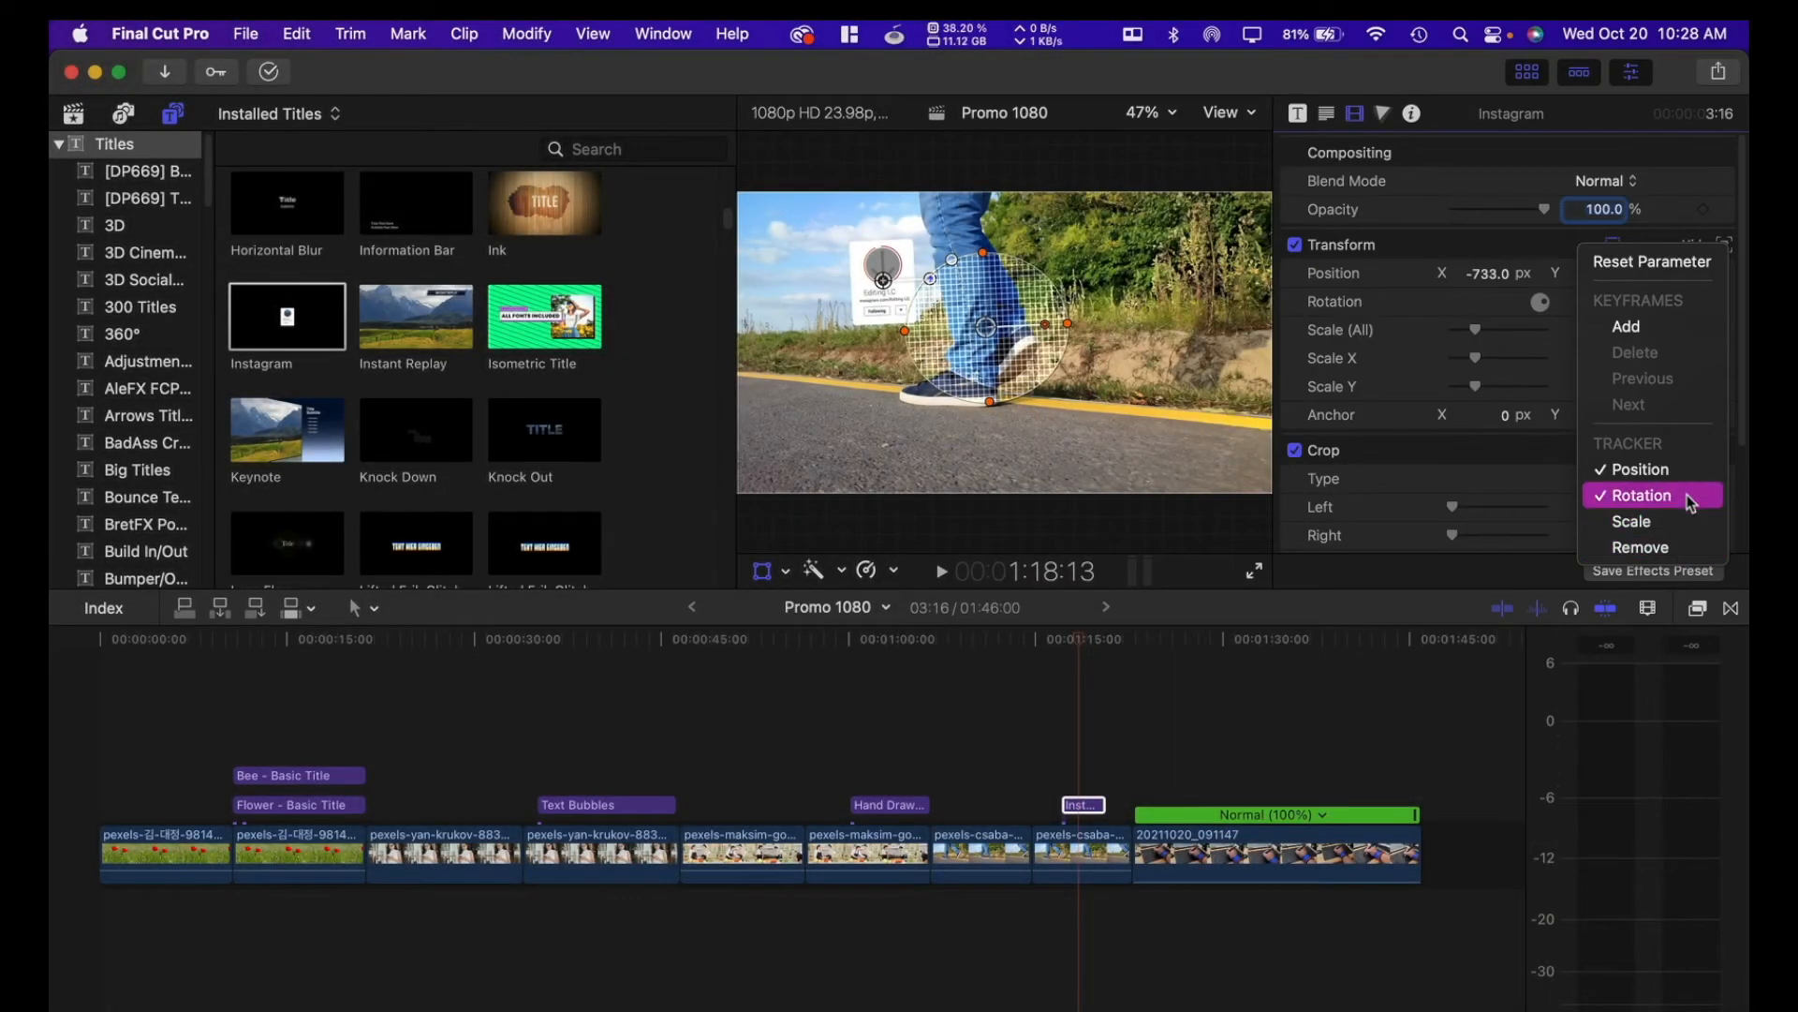
{"action": "left_click", "coordinate": [1691, 499]}
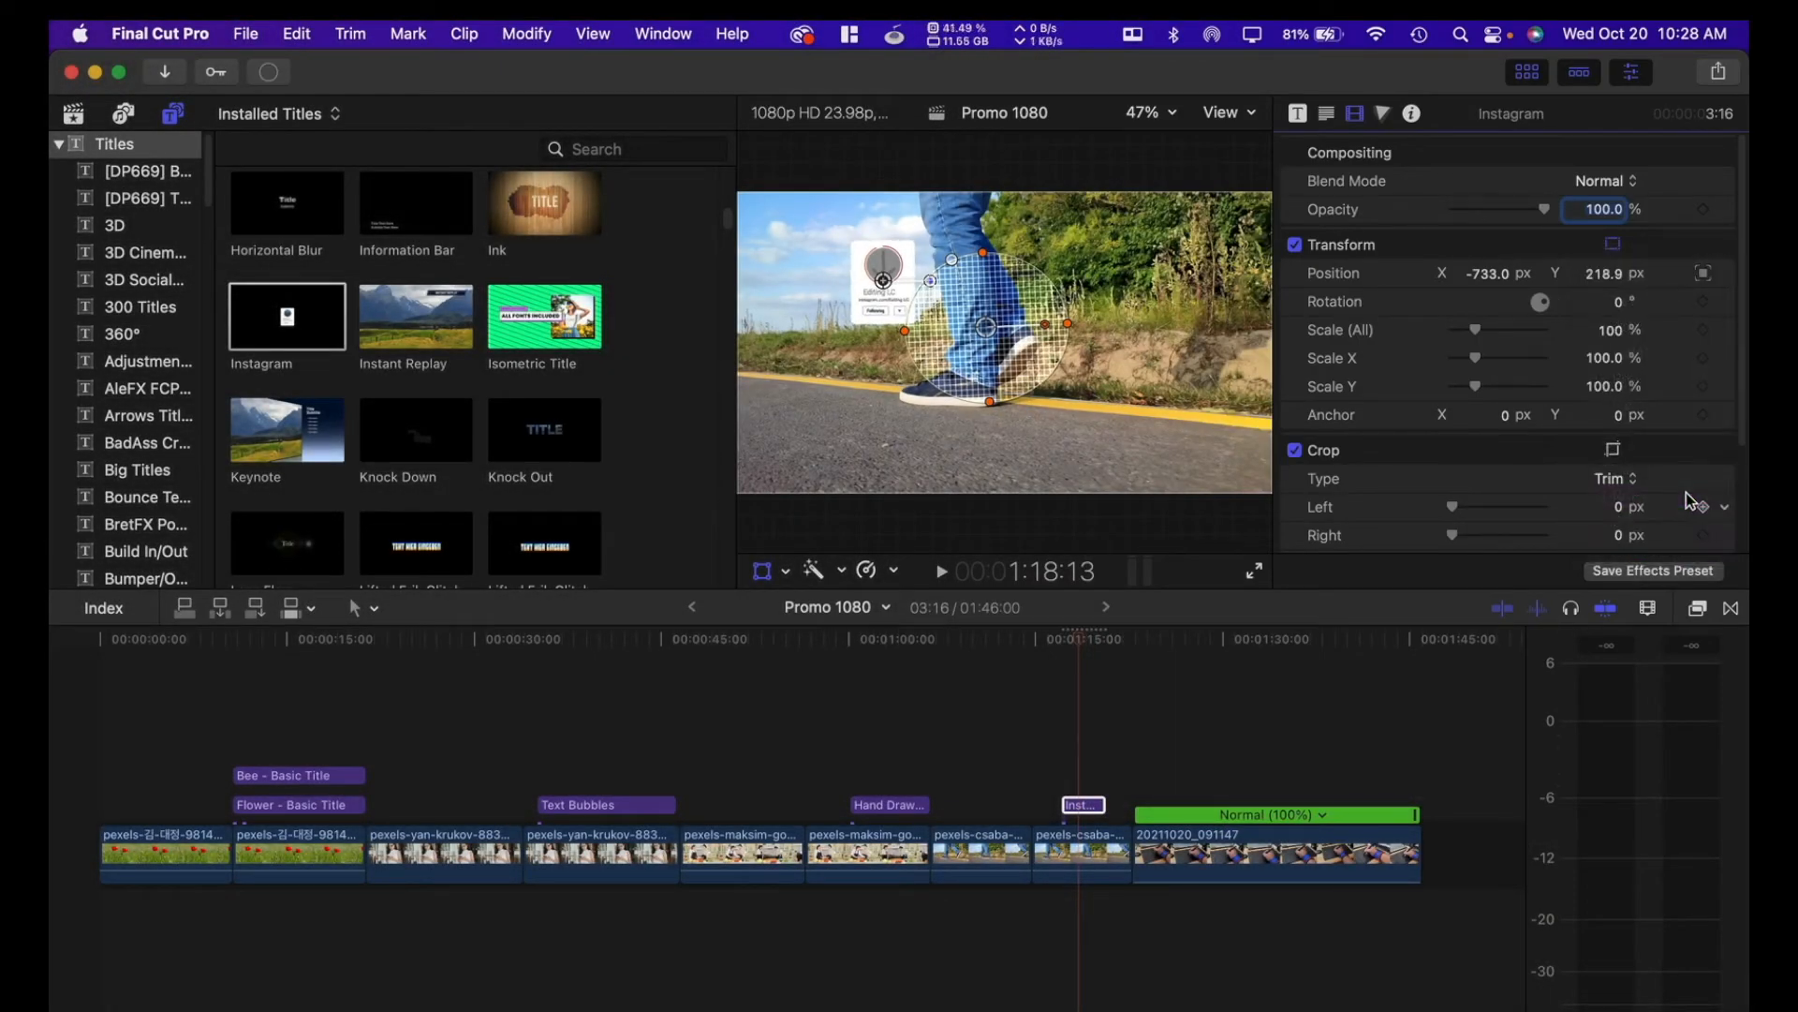
Step: Play back the tracked Instagram title on the second walking clip from 1:17:03
{"action": "left_click_drag", "start_coordinate": [1083, 644], "coordinate": [1061, 644]}
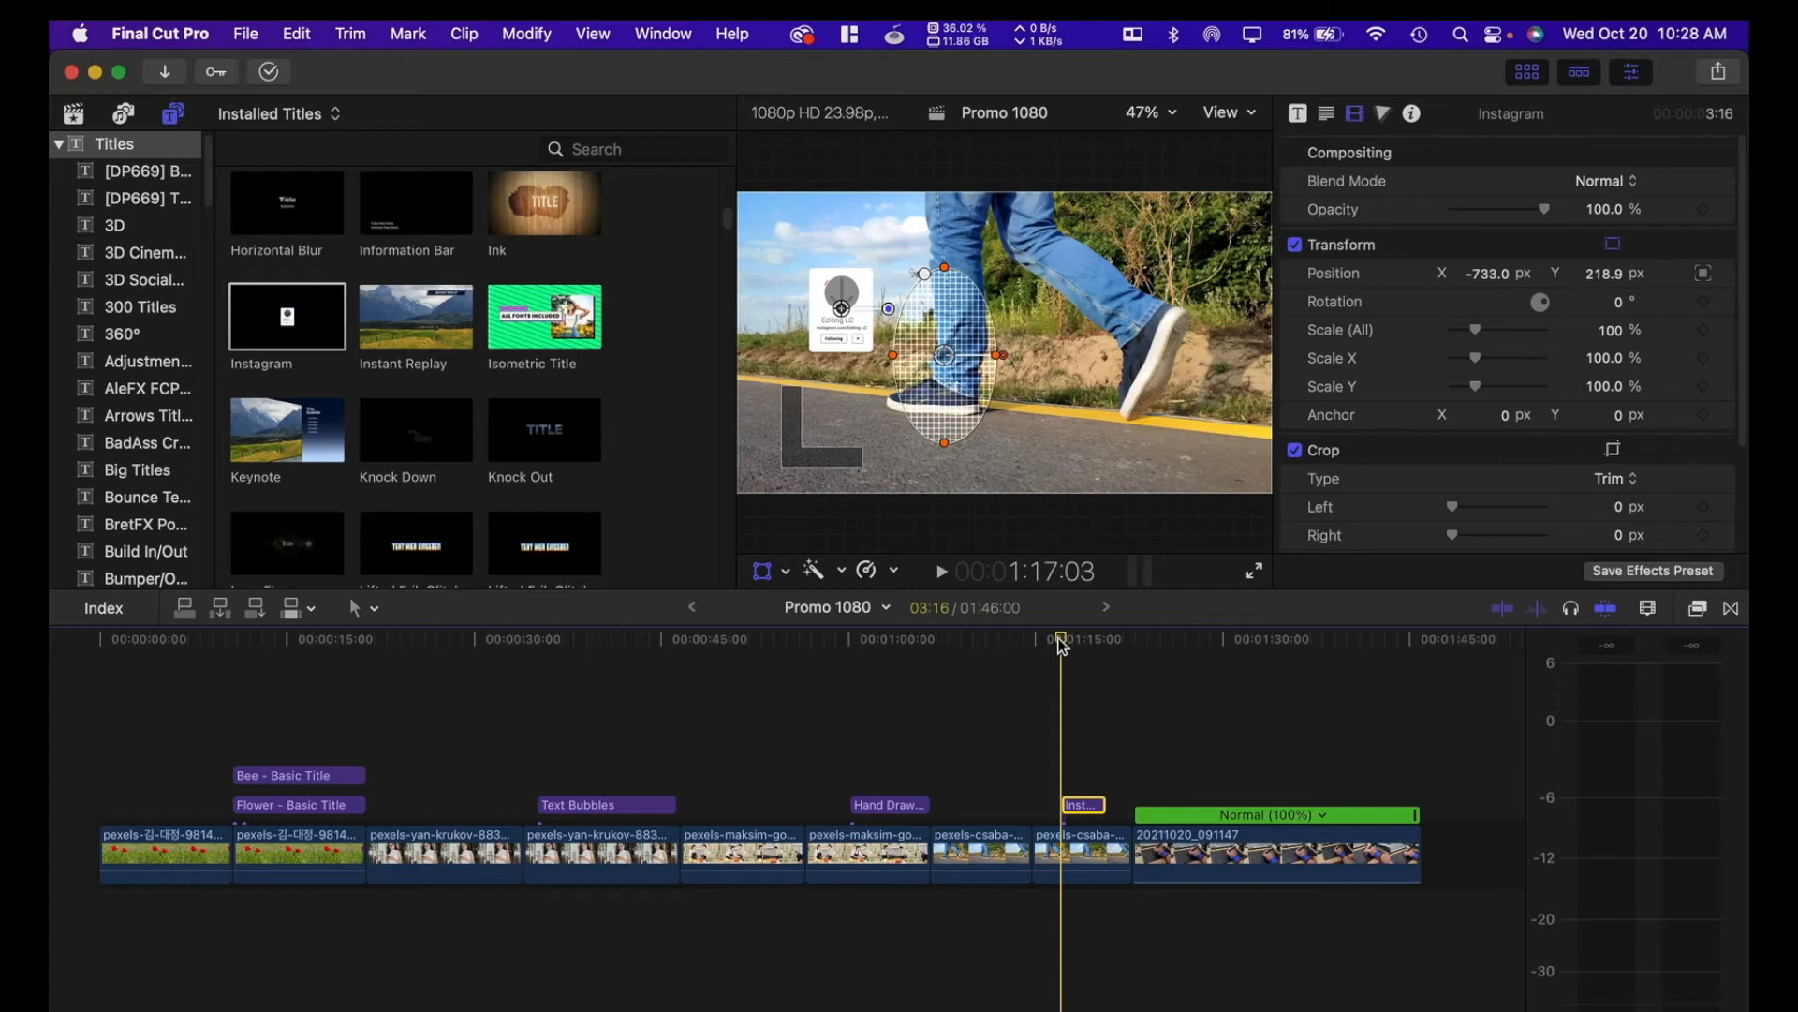
{"action": "key", "text": "space"}
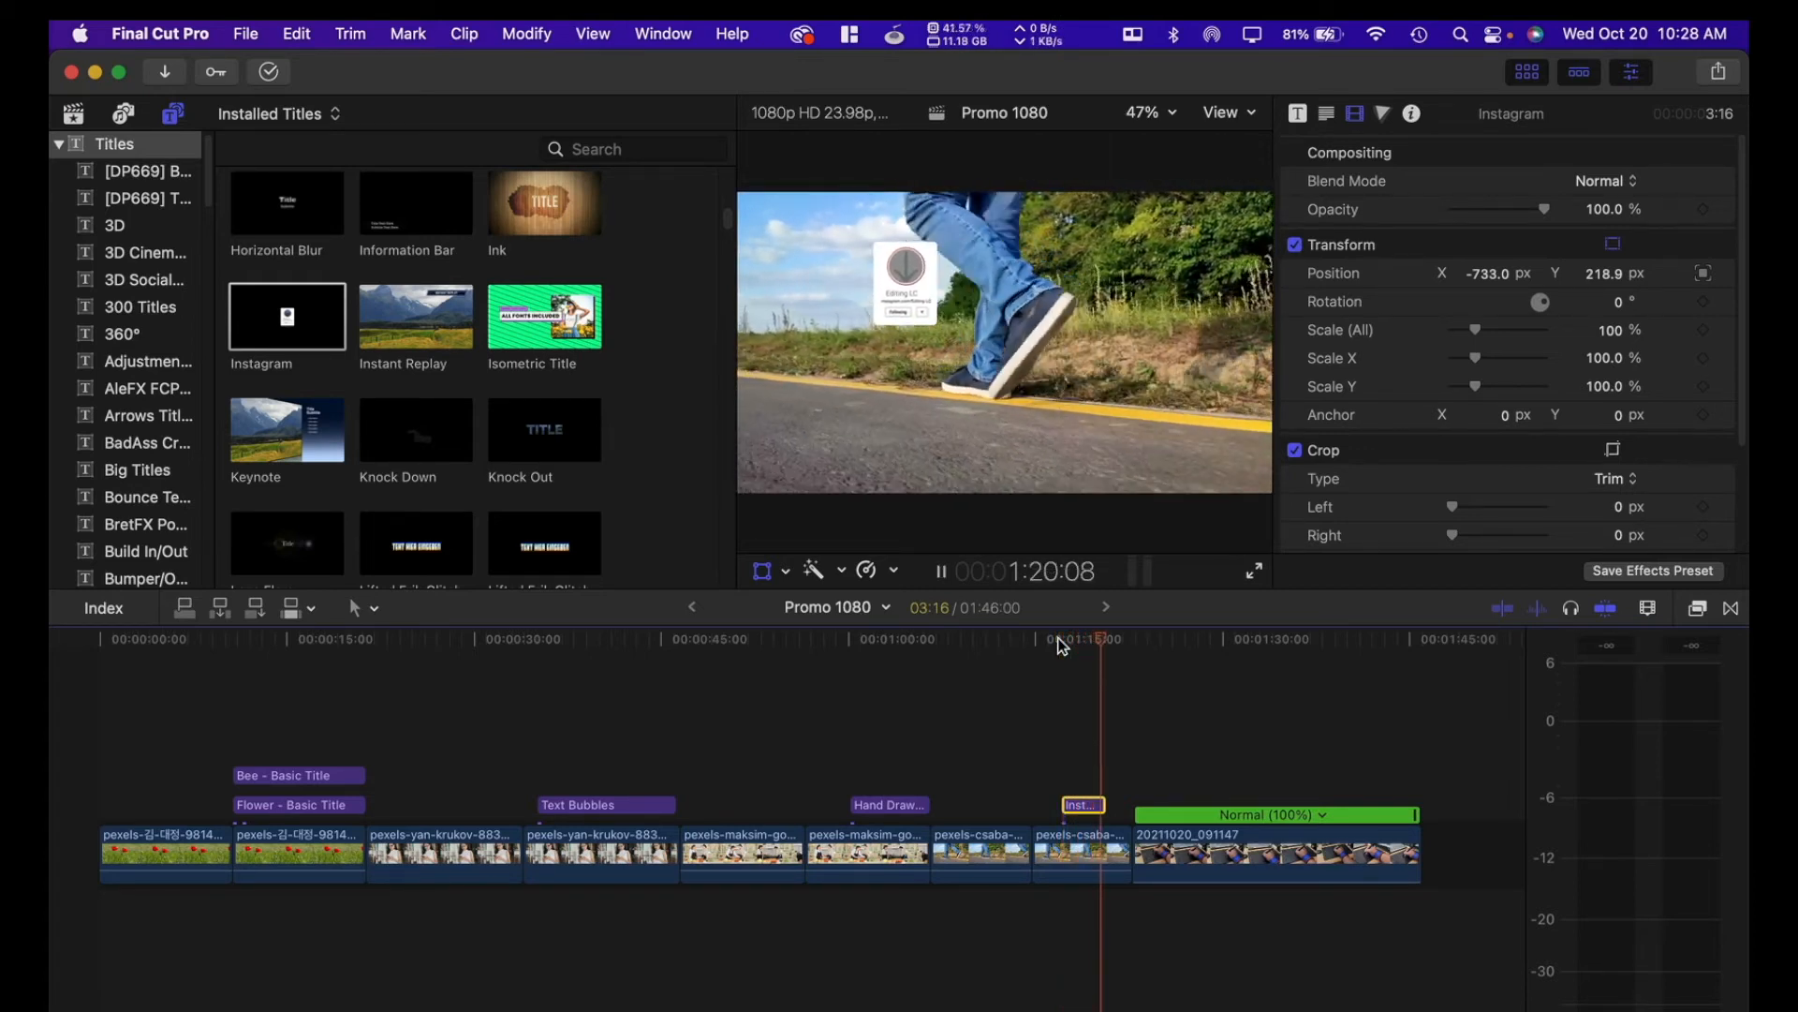
{"action": "key", "text": "space"}
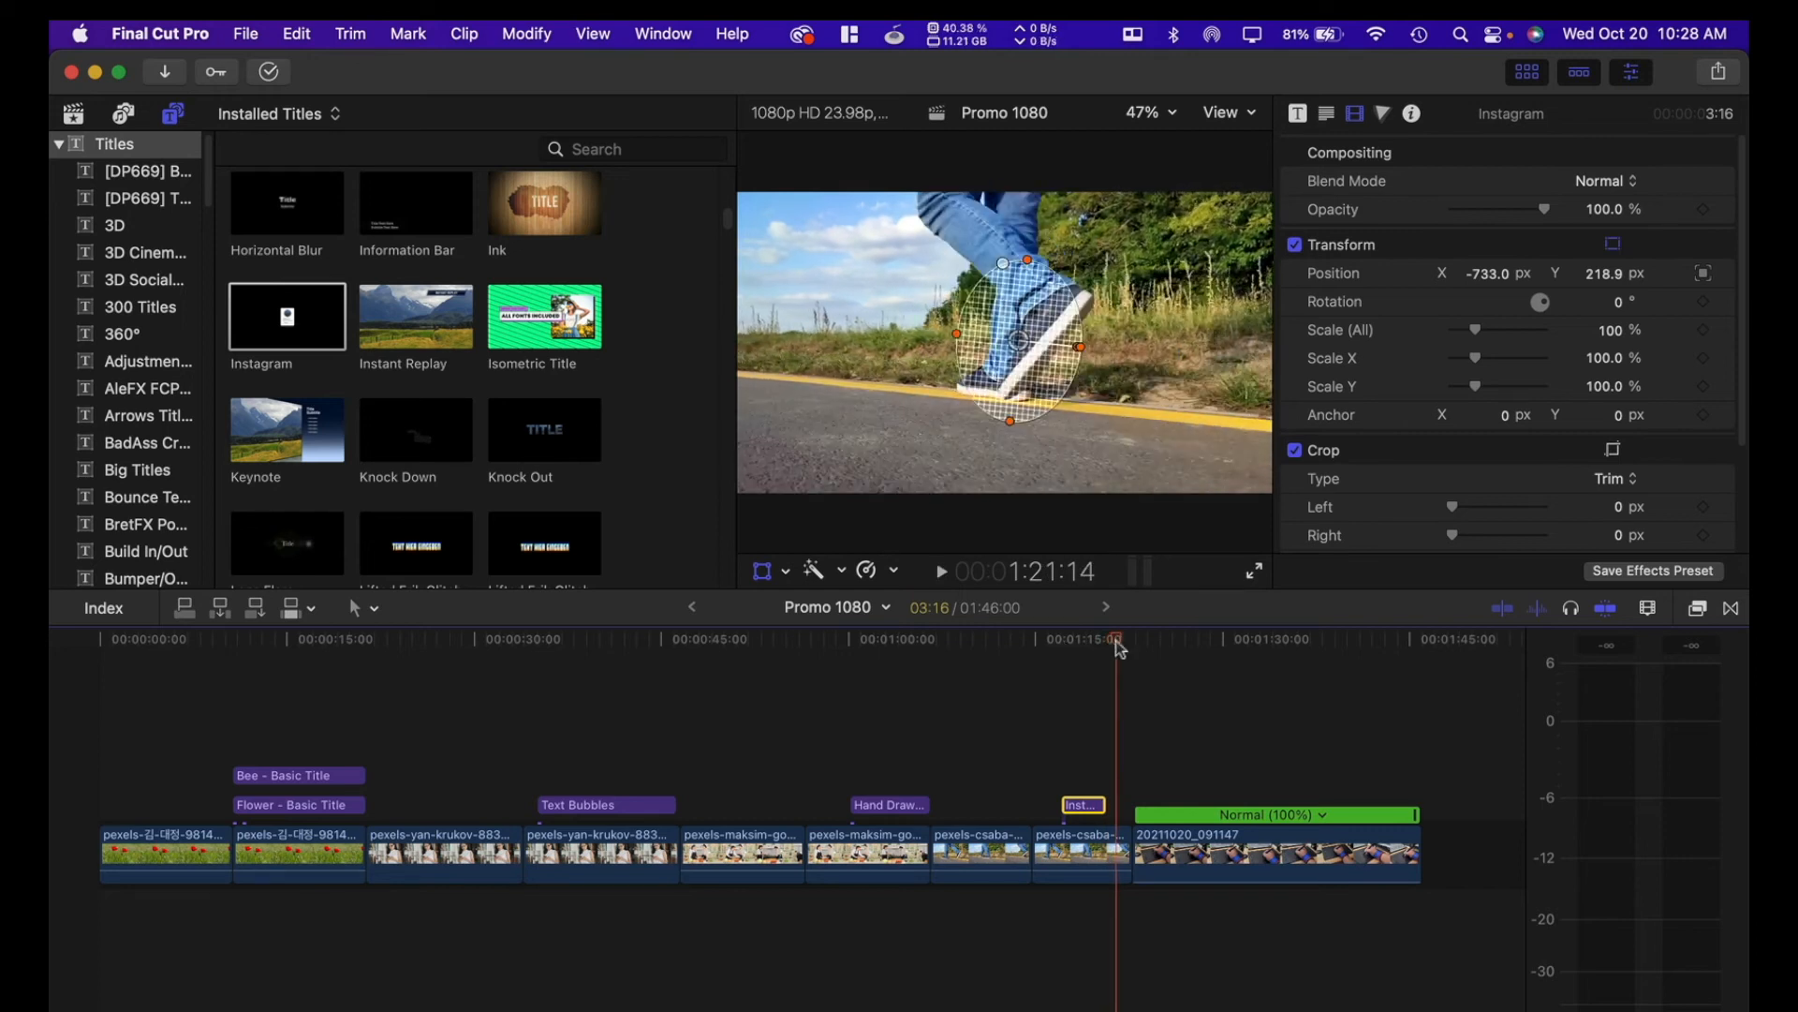
Step: Move the playhead past the walking clips to 1:26:19 in the drawing-tablet clip
{"action": "mouse_move", "coordinate": [1115, 639]}
{"action": "left_mouse_down"}
{"action": "mouse_move", "coordinate": [1016, 635]}
{"action": "mouse_move", "coordinate": [1162, 622]}
{"action": "mouse_move", "coordinate": [1134, 624]}
{"action": "left_mouse_up"}
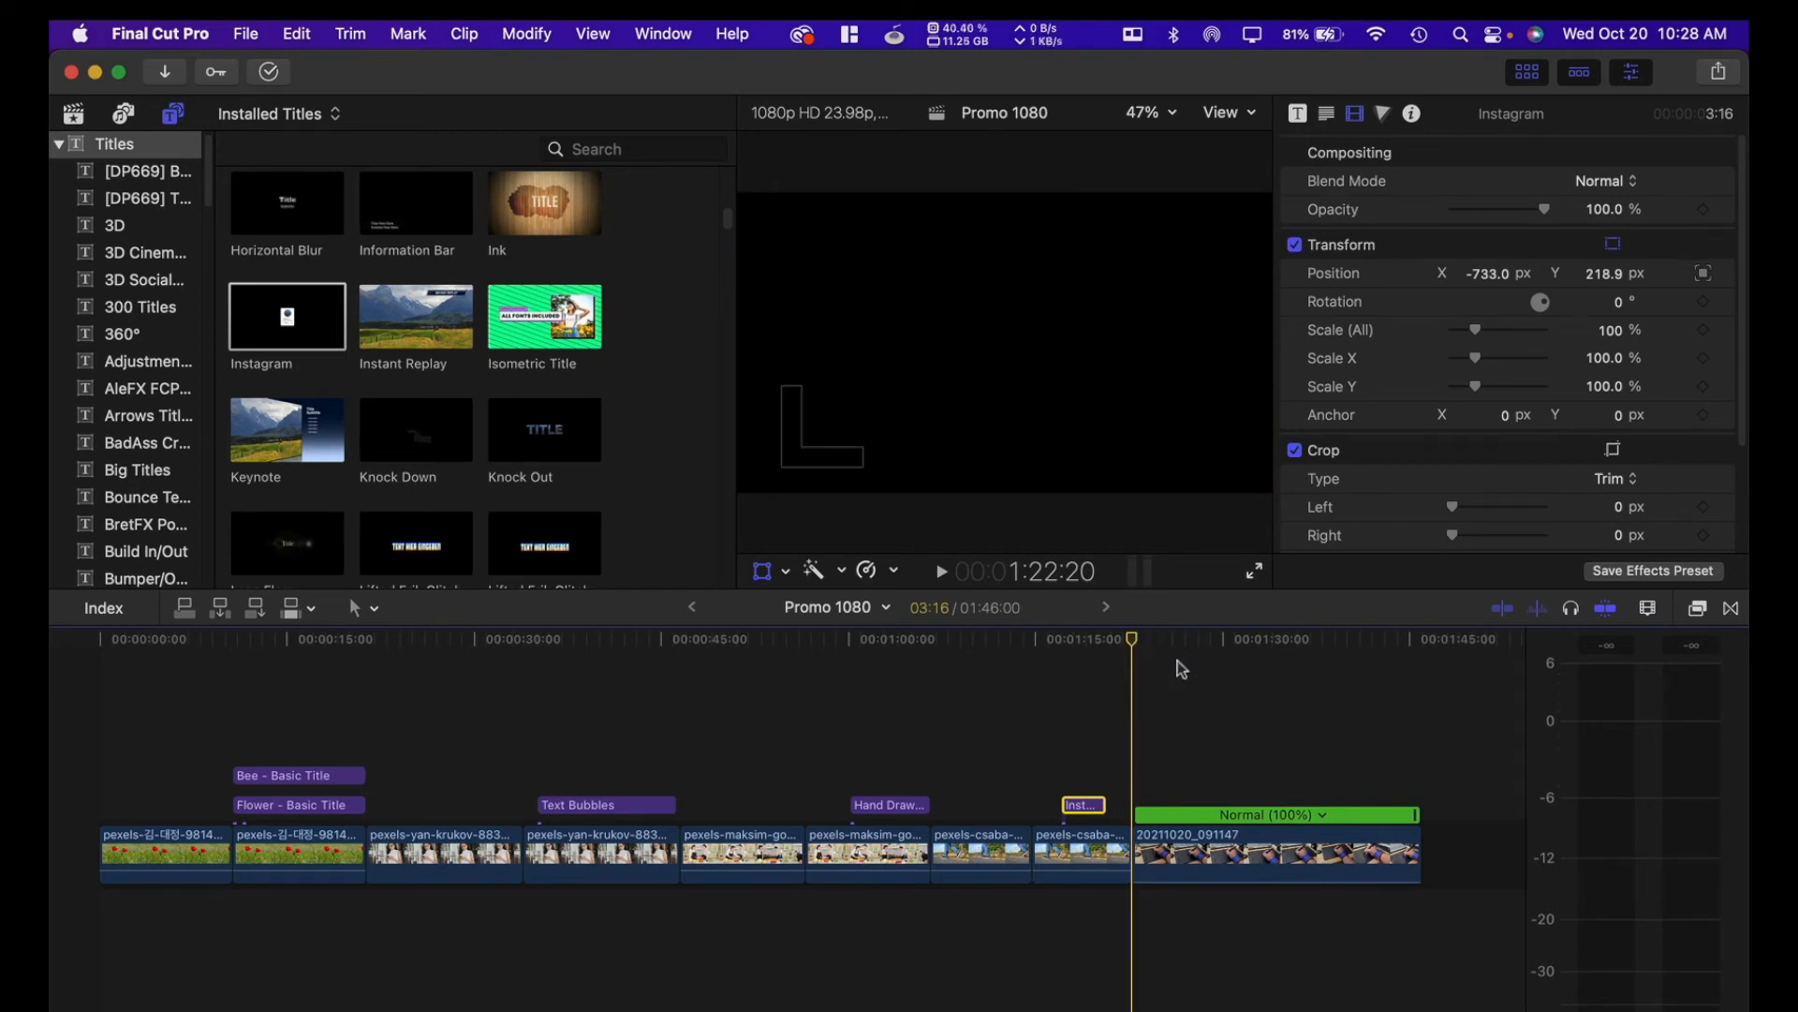
{"action": "scroll", "coordinate": [1177, 660], "scroll_direction": "right", "scroll_amount": 3}
{"action": "left_click_drag", "start_coordinate": [1065, 641], "coordinate": [1116, 644]}
Step: Browse the installed titles from the Lower Thirds through the Scene and Stories templates to the Stylish Call Outs
{"action": "scroll", "coordinate": [479, 409], "scroll_direction": "down", "scroll_amount": 4}
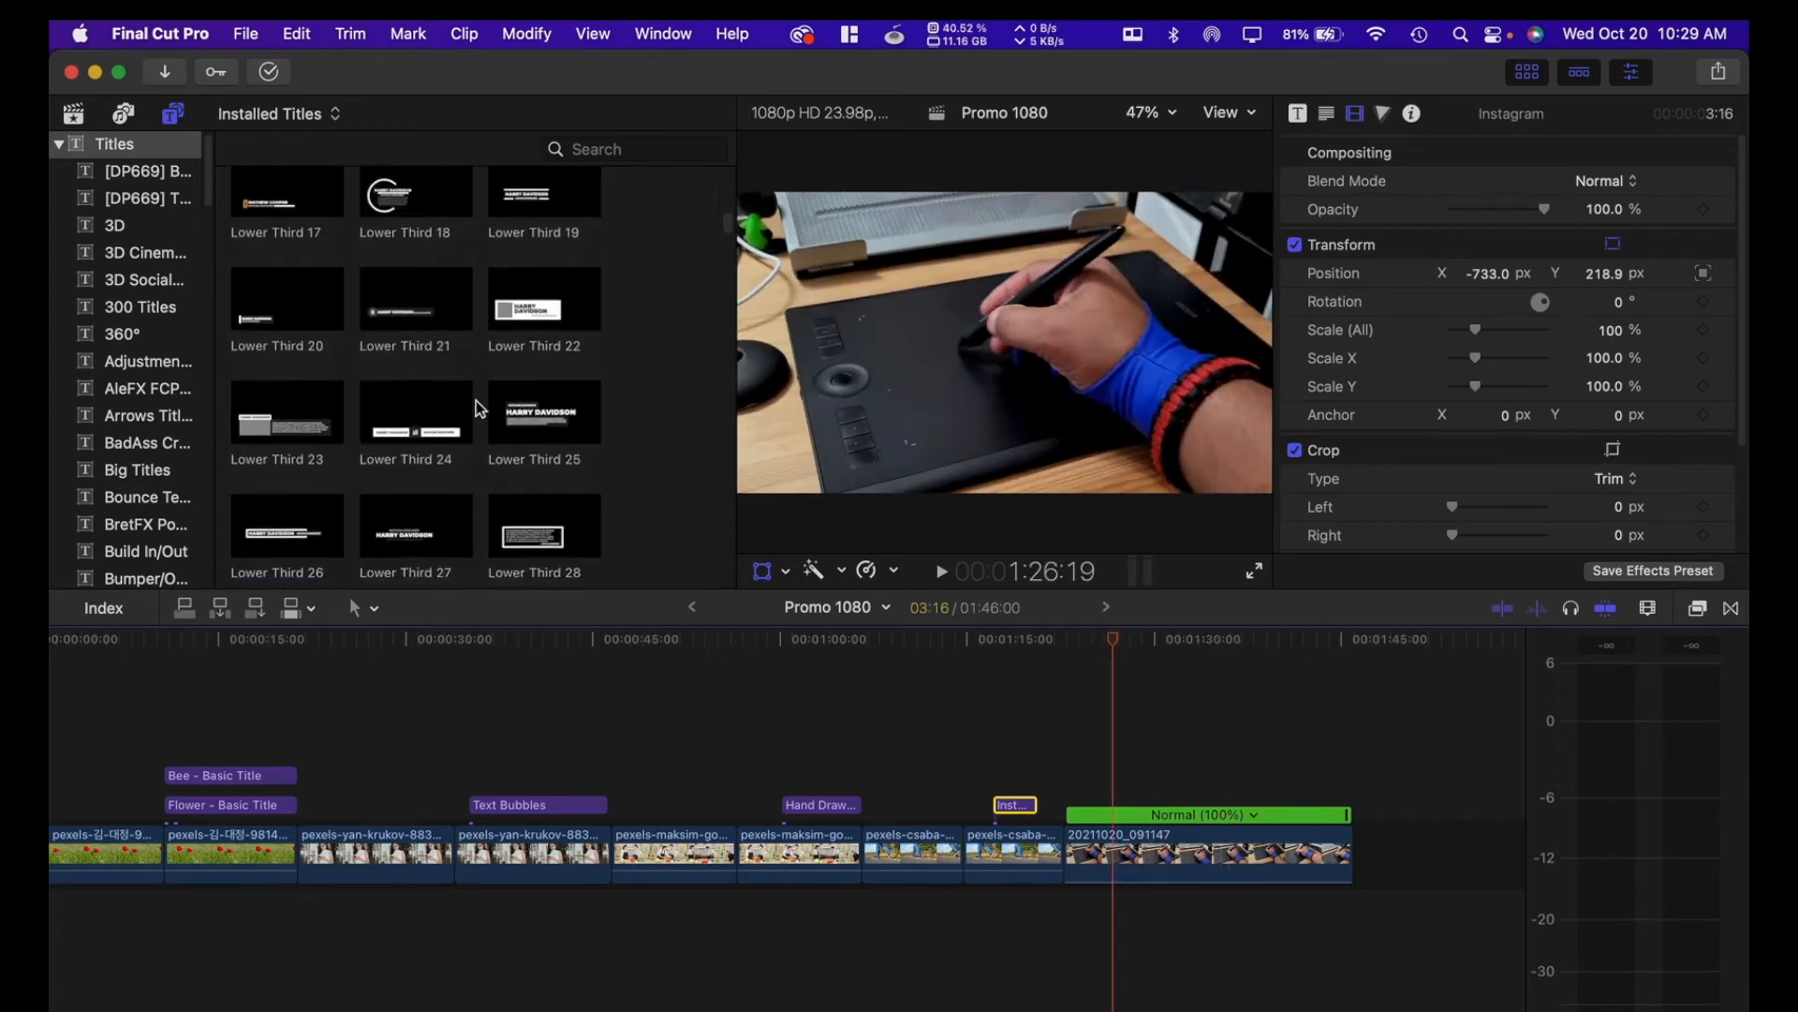
{"action": "scroll", "coordinate": [479, 409], "scroll_direction": "down", "scroll_amount": 20}
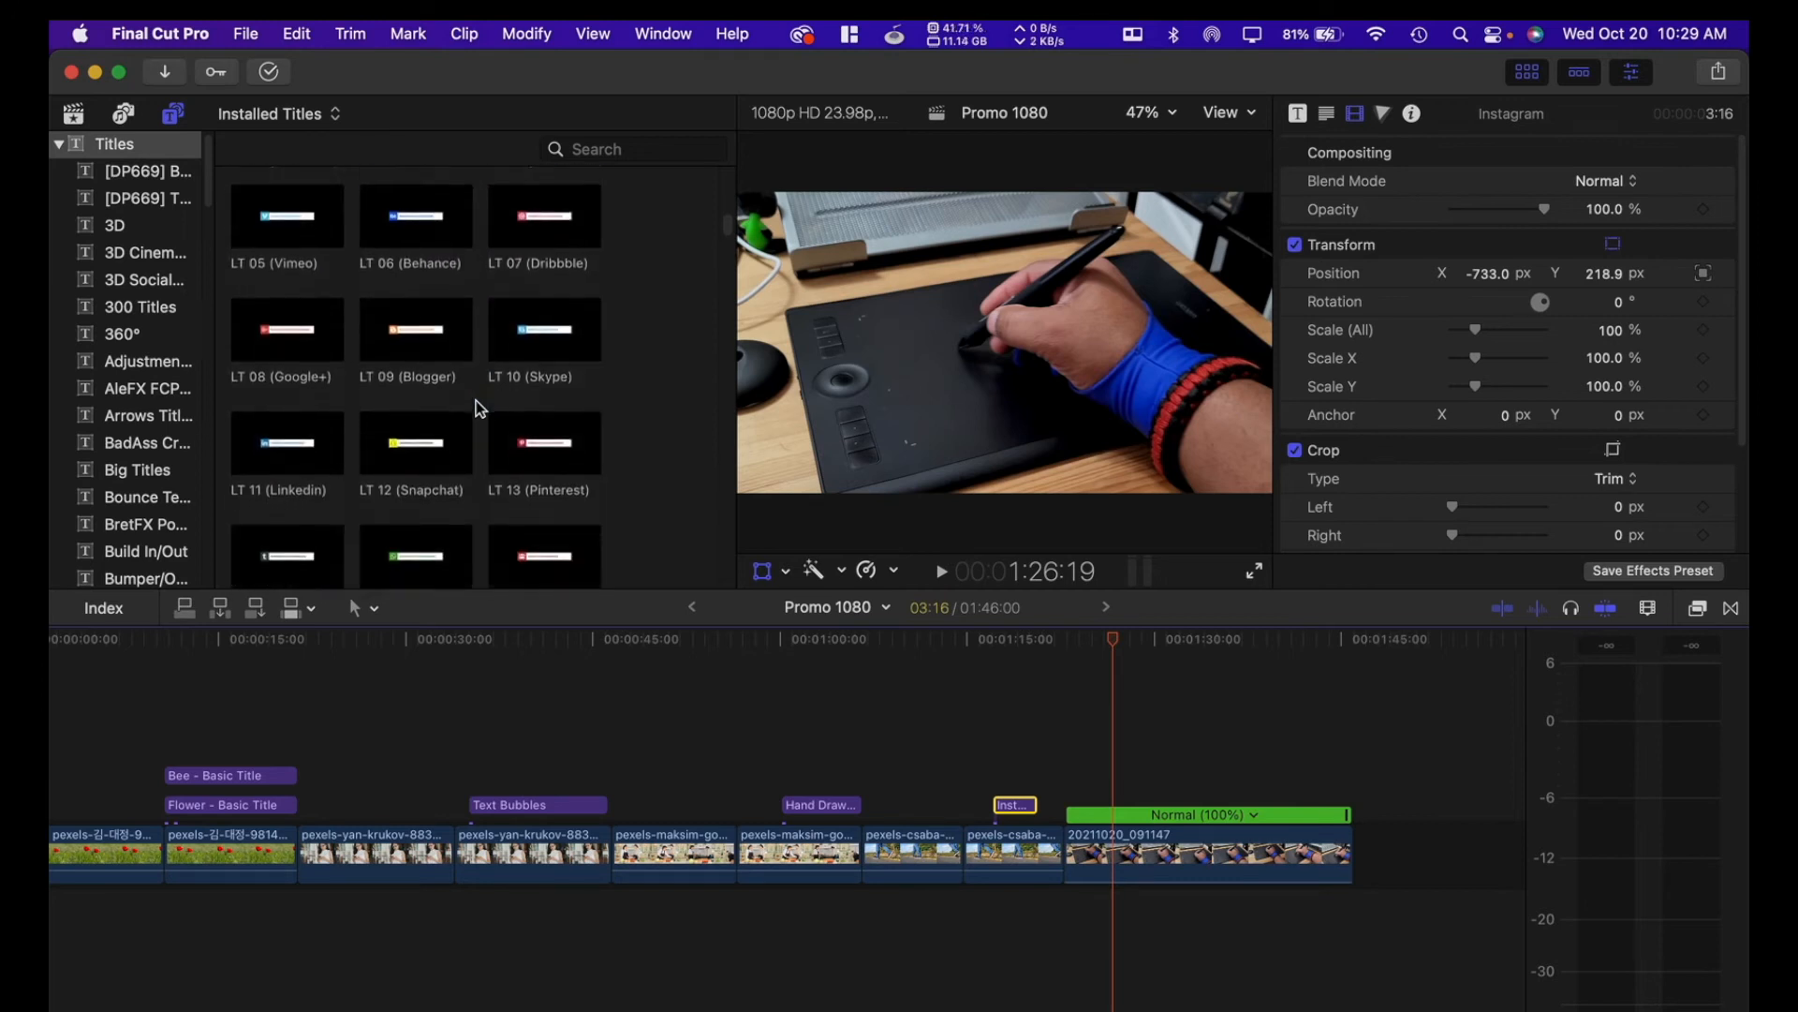
{"action": "scroll", "coordinate": [480, 409], "scroll_direction": "down", "scroll_amount": 10}
{"action": "scroll", "coordinate": [480, 409], "scroll_direction": "up", "scroll_amount": 8}
{"action": "scroll", "coordinate": [480, 409], "scroll_direction": "down", "scroll_amount": 15}
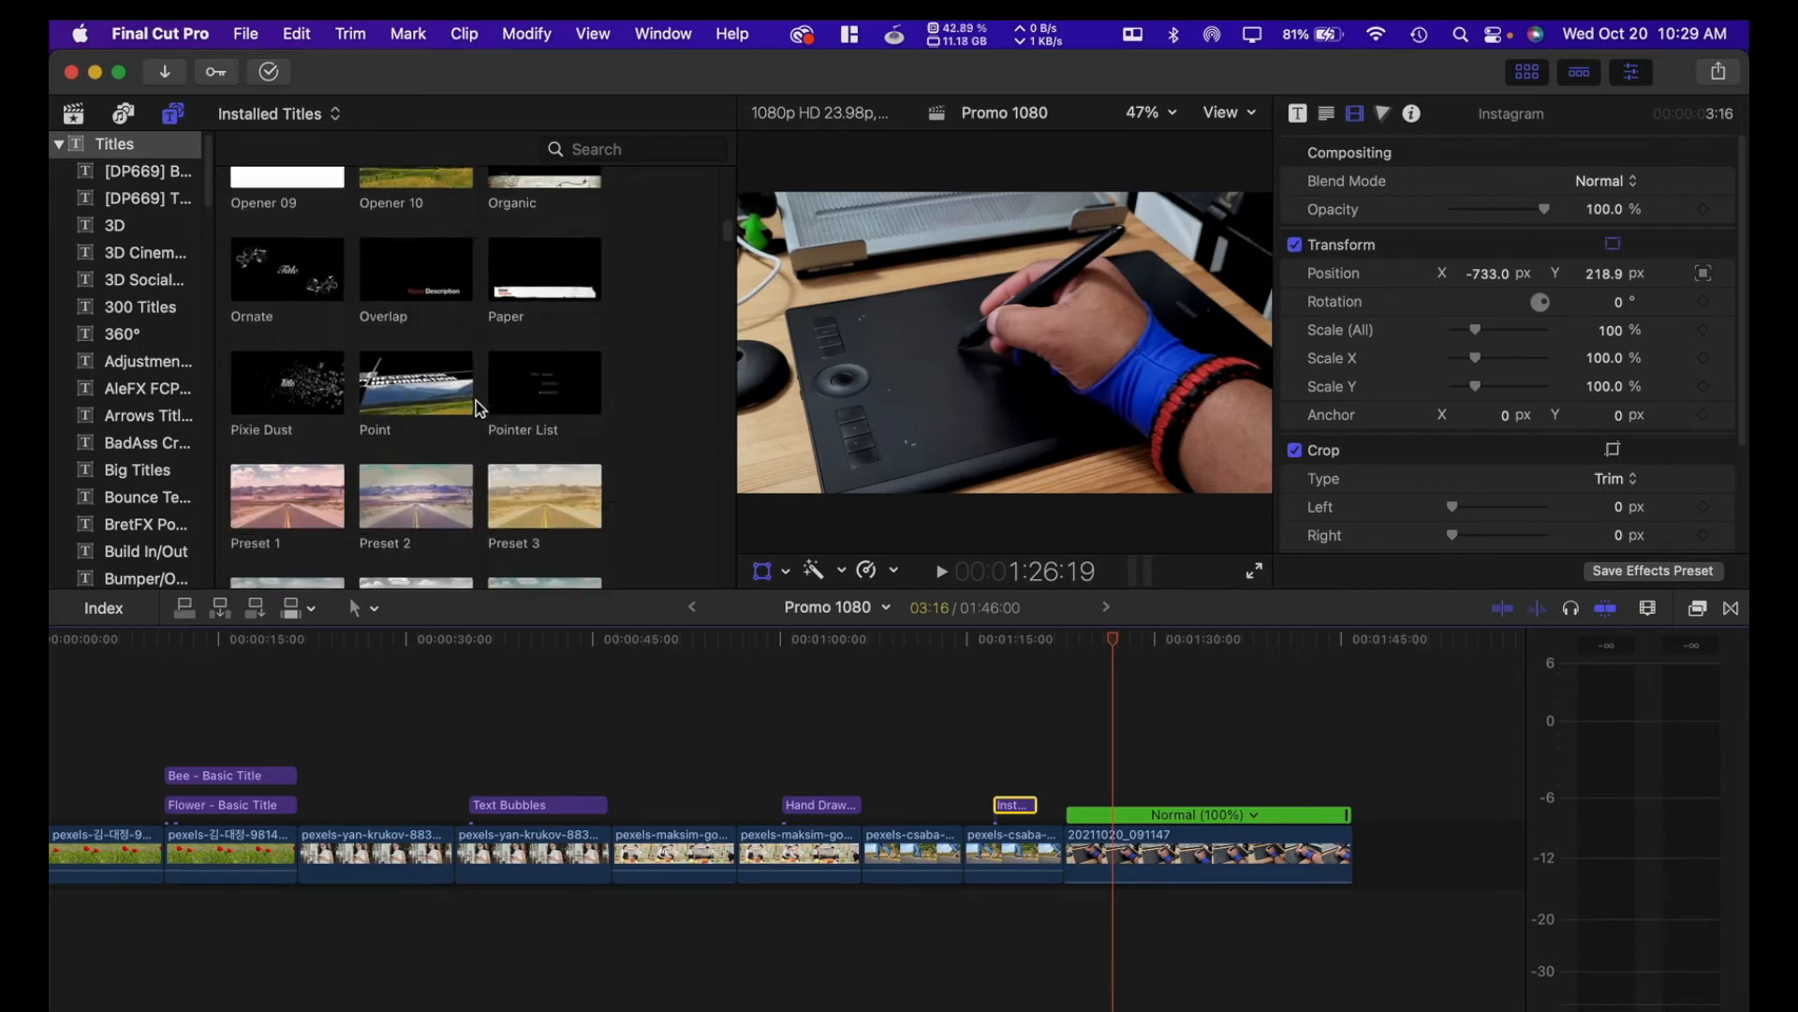
{"action": "scroll", "coordinate": [480, 409], "scroll_direction": "down", "scroll_amount": 15}
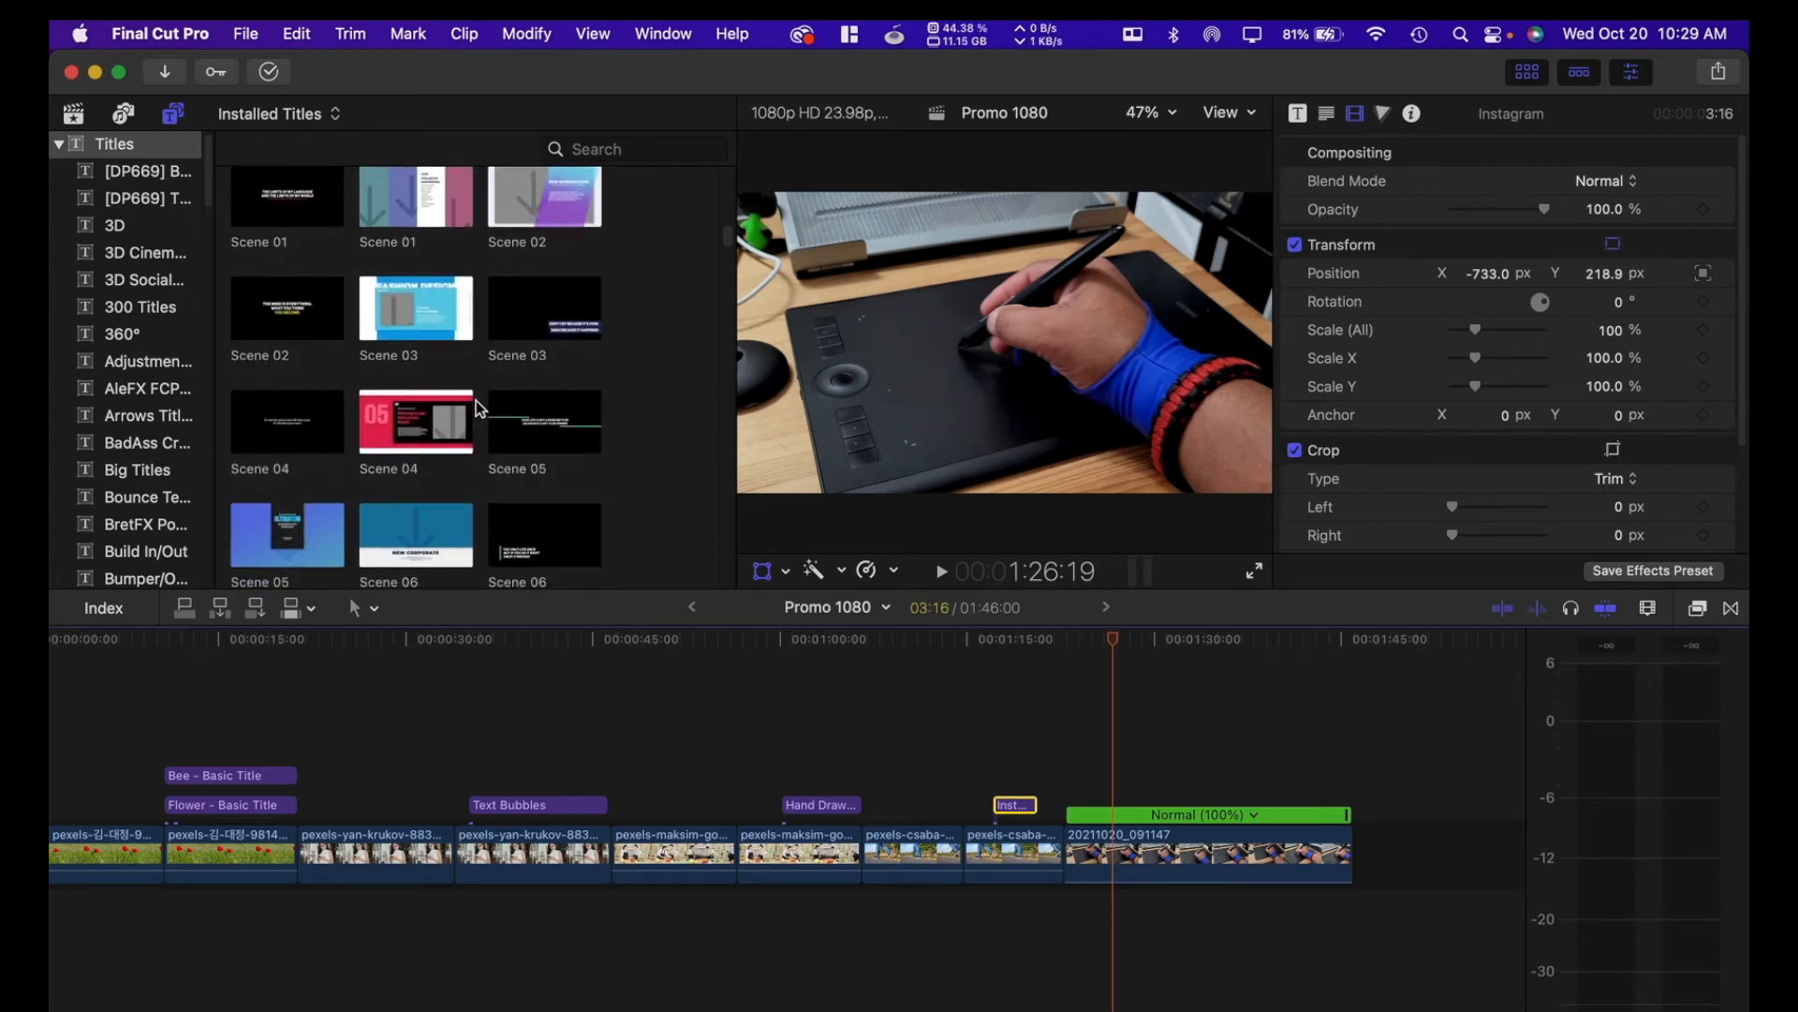
{"action": "scroll", "coordinate": [480, 410], "scroll_direction": "up", "scroll_amount": 3}
{"action": "scroll", "coordinate": [480, 410], "scroll_direction": "up", "scroll_amount": 4}
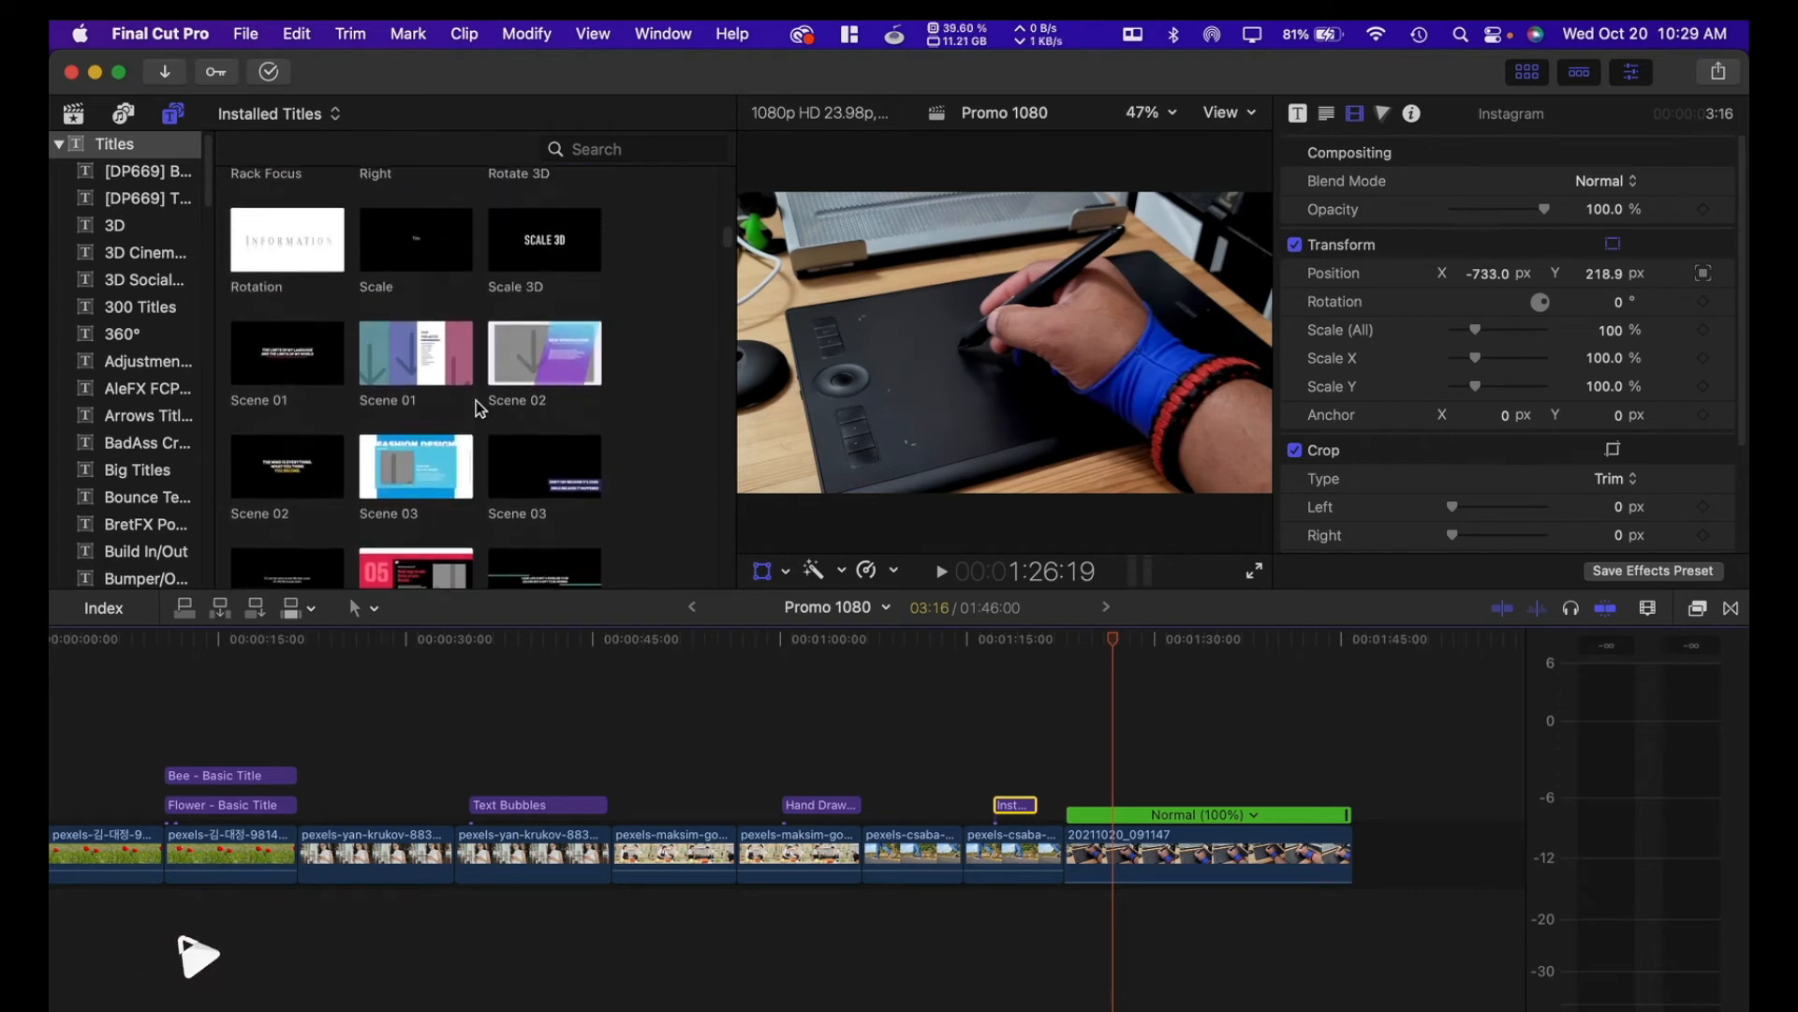
{"action": "scroll", "coordinate": [480, 409], "scroll_direction": "down", "scroll_amount": 5}
{"action": "scroll", "coordinate": [477, 409], "scroll_direction": "down", "scroll_amount": 8}
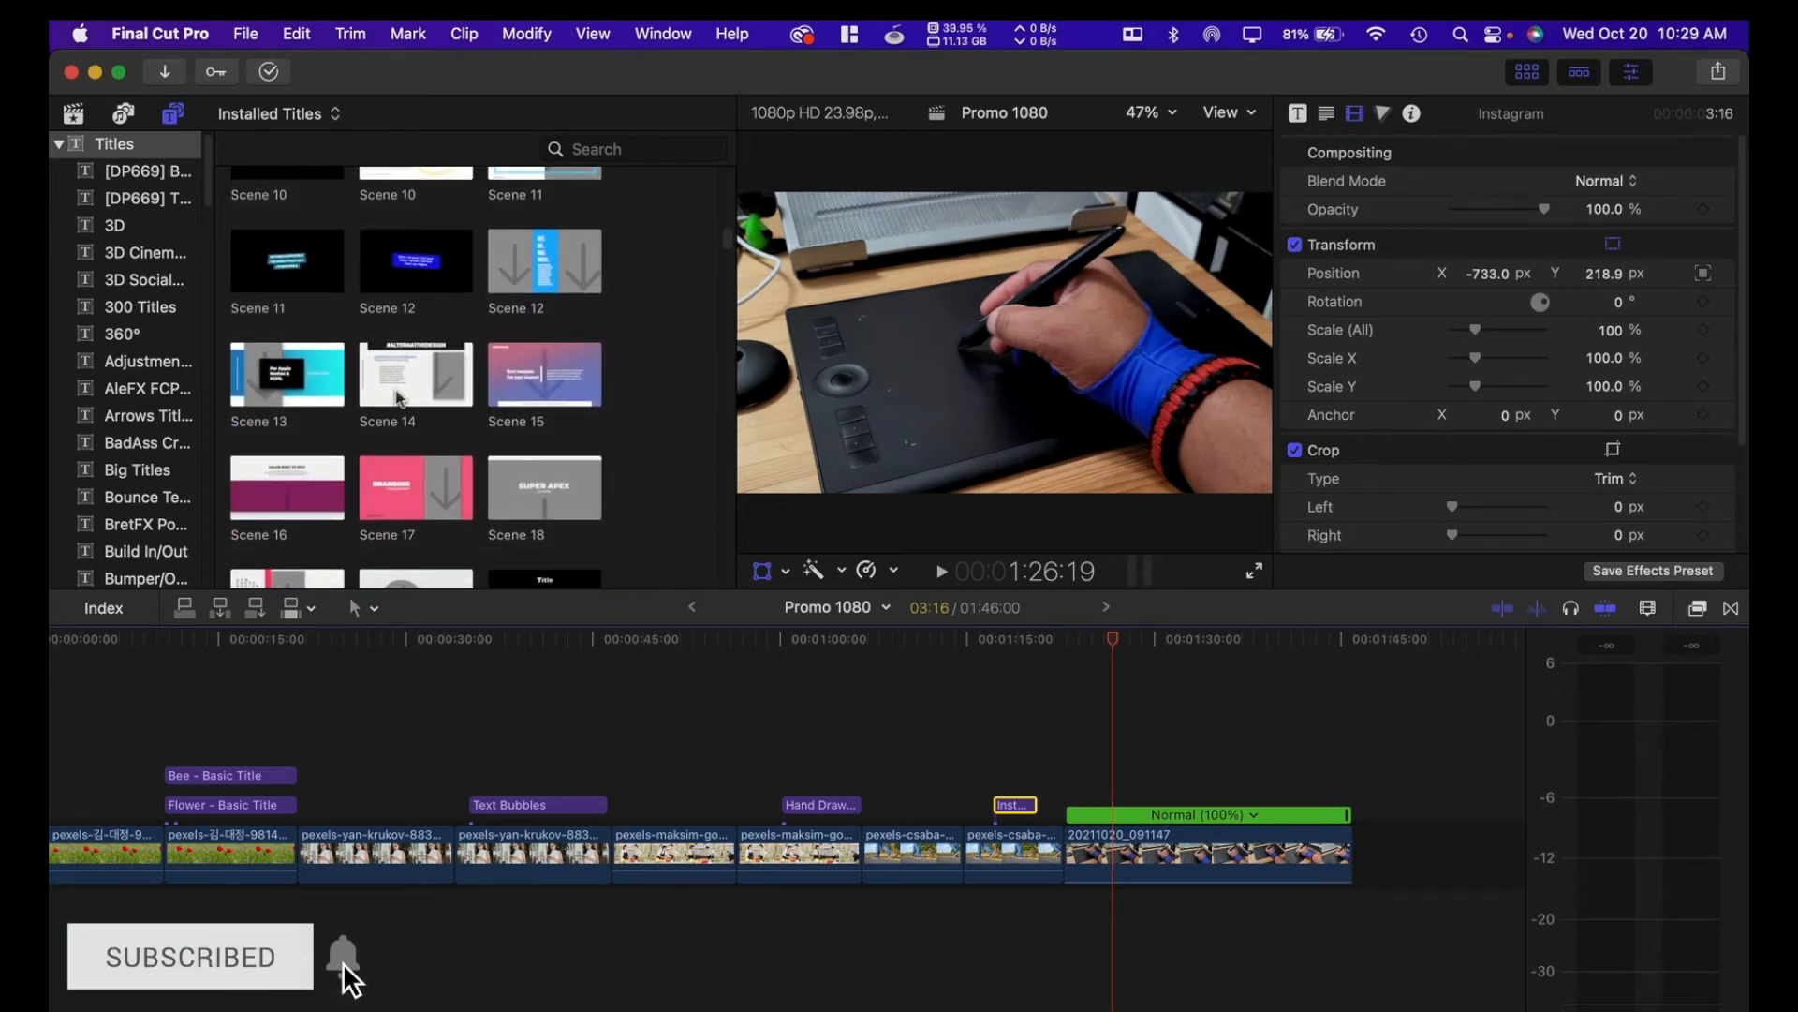
{"action": "scroll", "coordinate": [397, 396], "scroll_direction": "down", "scroll_amount": 3}
{"action": "scroll", "coordinate": [395, 390], "scroll_direction": "down", "scroll_amount": 7}
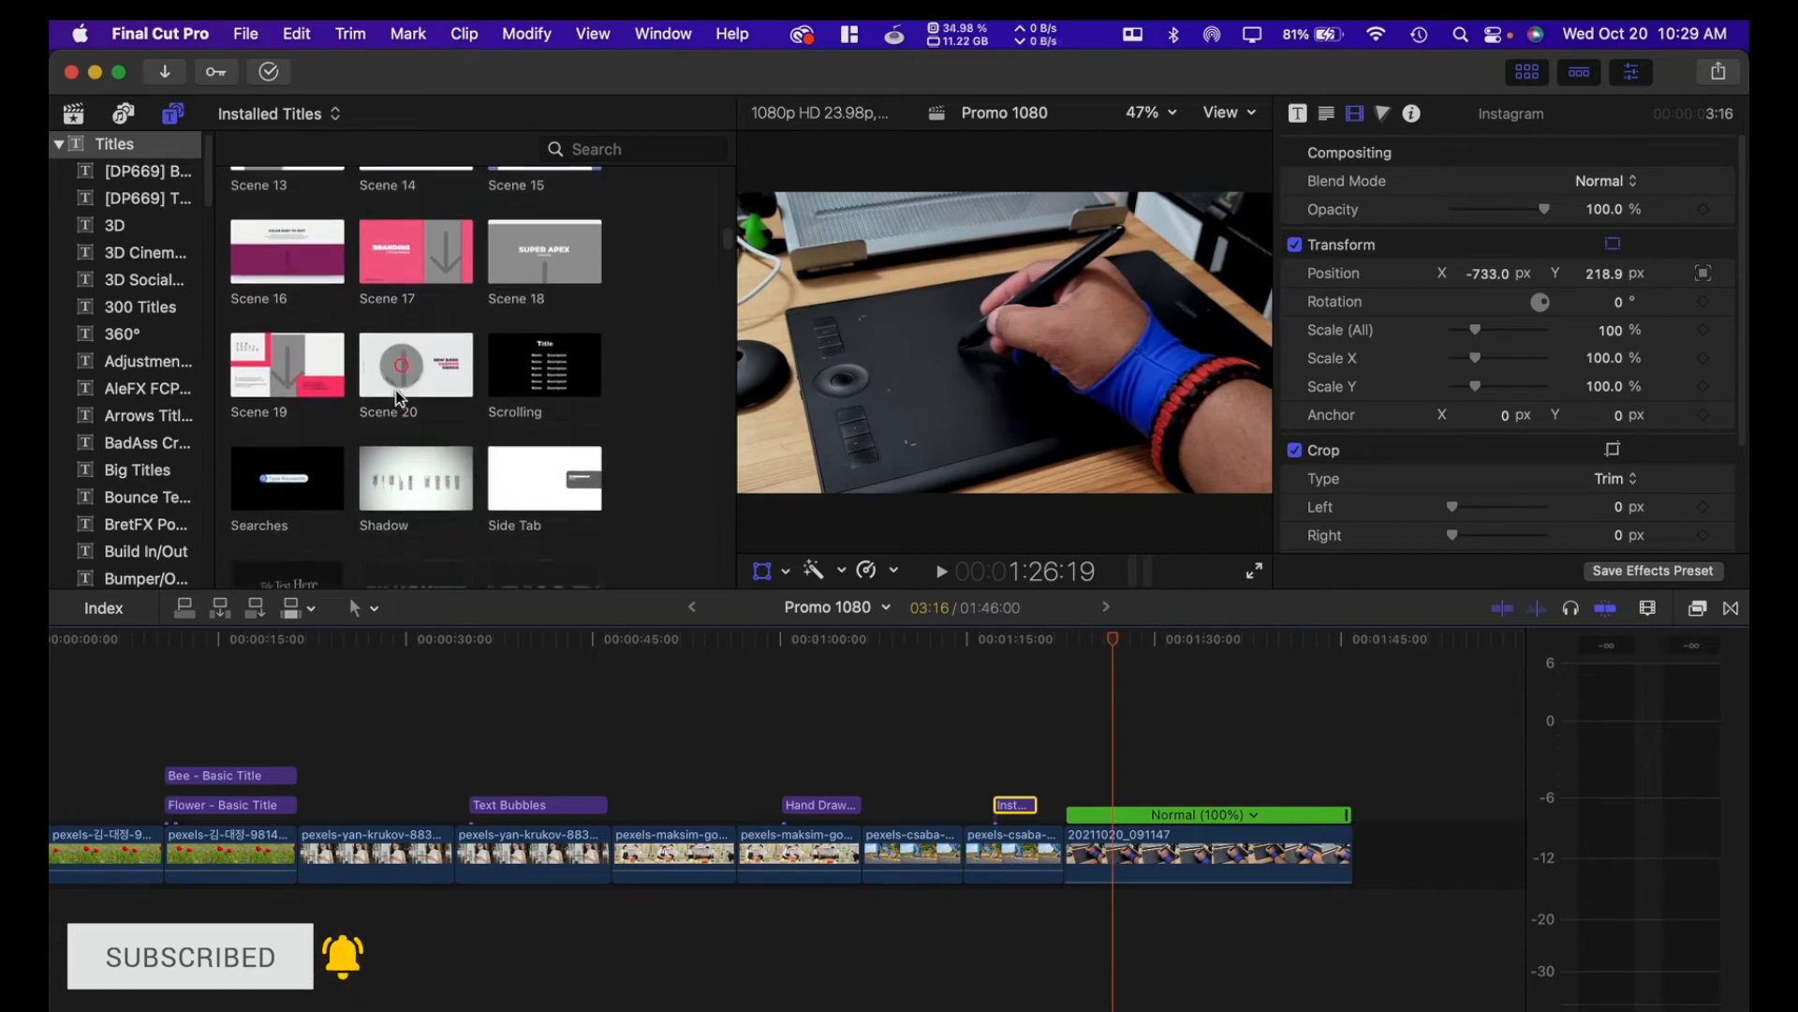
{"action": "scroll", "coordinate": [396, 390], "scroll_direction": "down", "scroll_amount": 10}
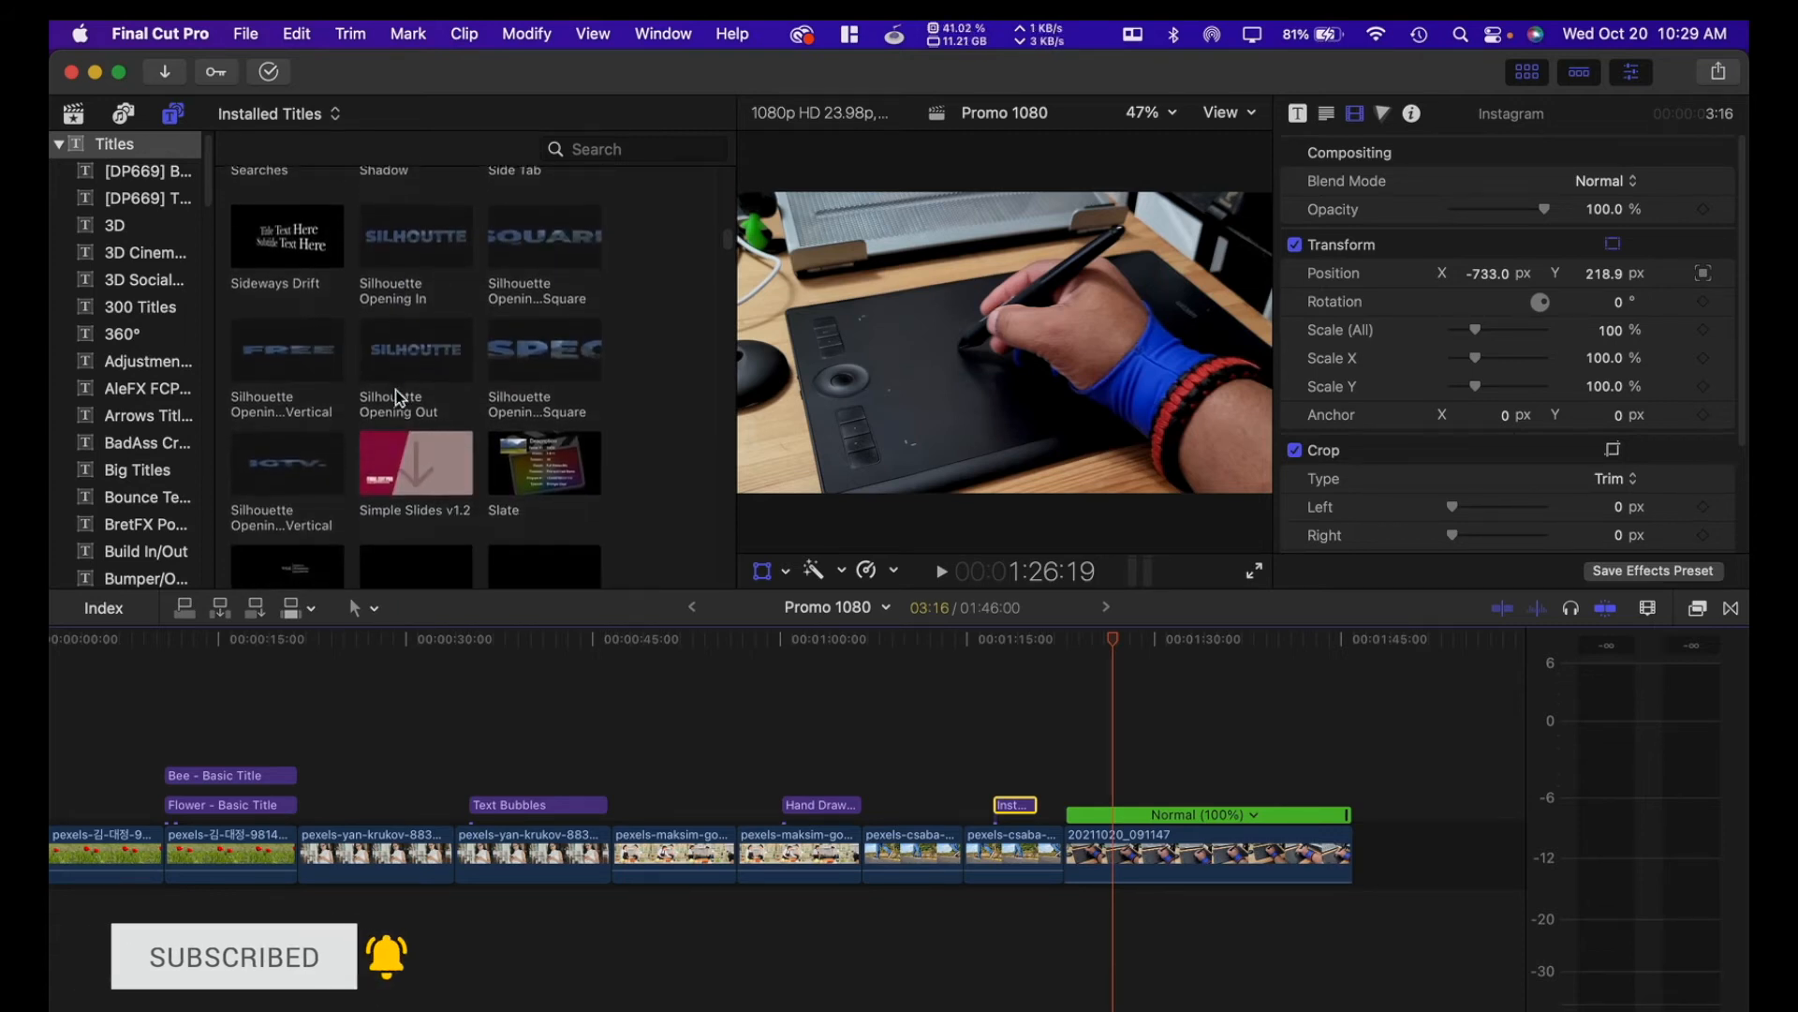
{"action": "scroll", "coordinate": [395, 390], "scroll_direction": "down", "scroll_amount": 12}
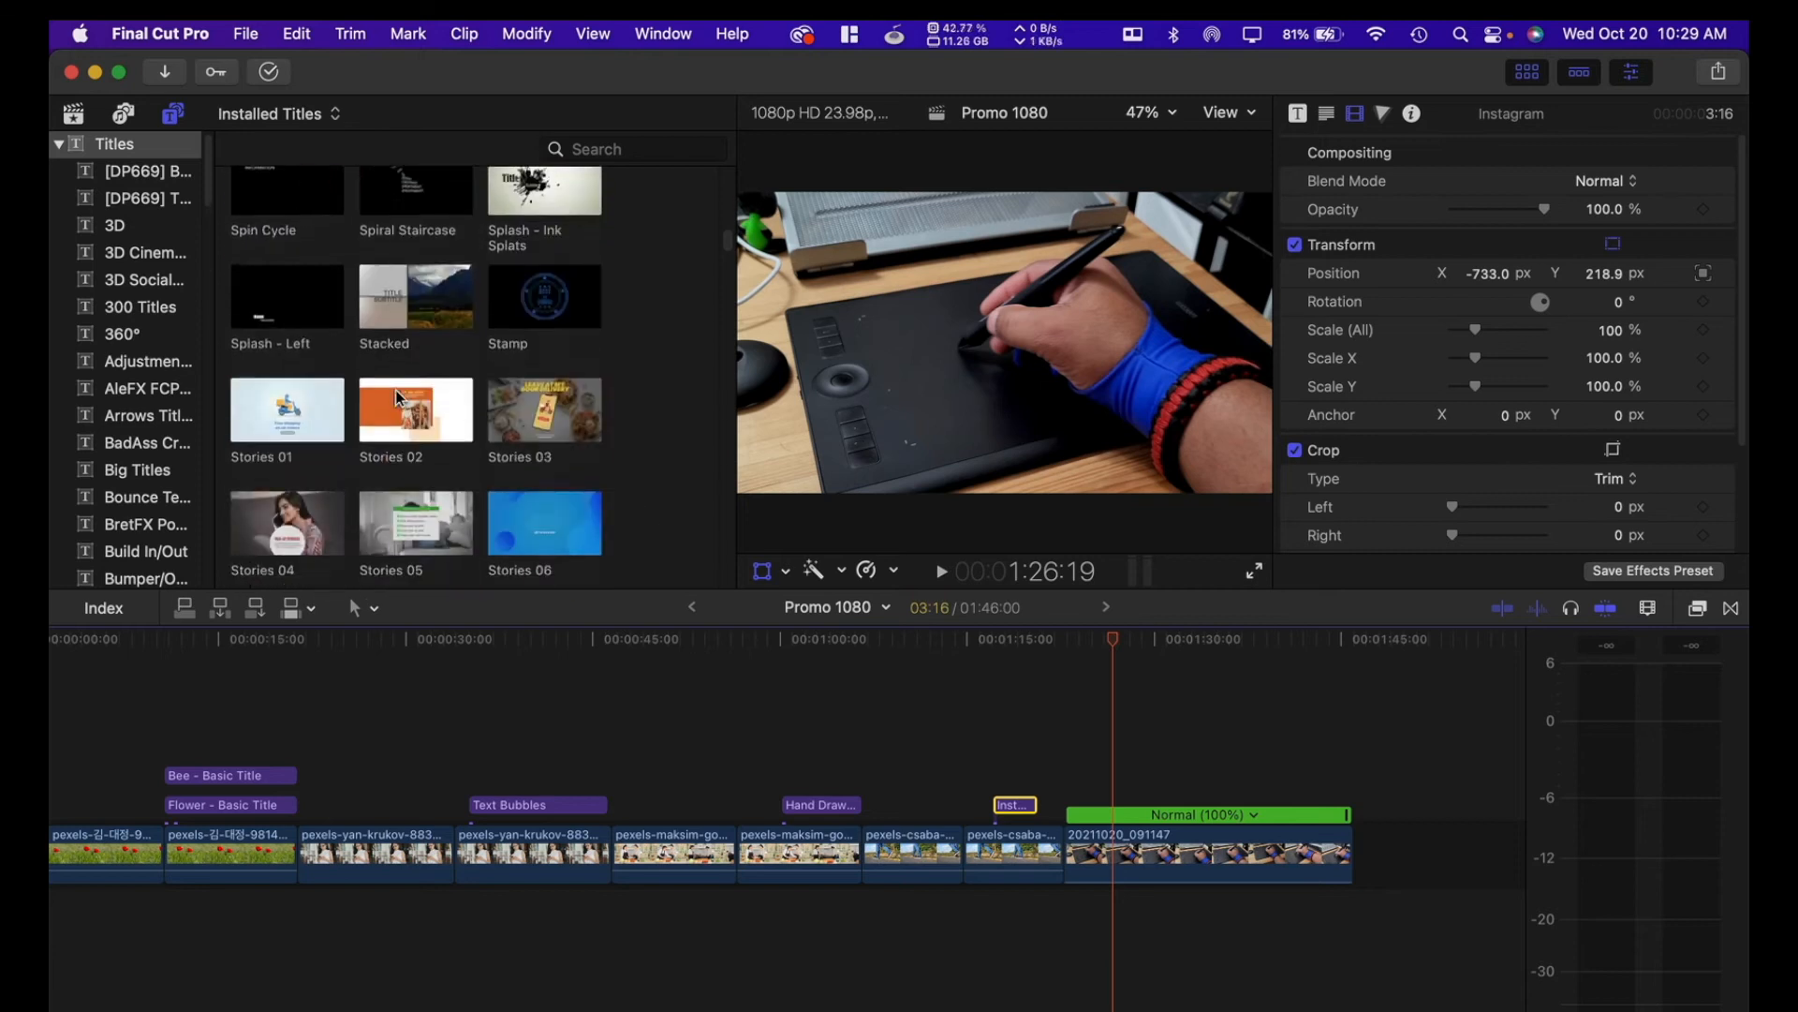
{"action": "scroll", "coordinate": [395, 390], "scroll_direction": "down", "scroll_amount": 10}
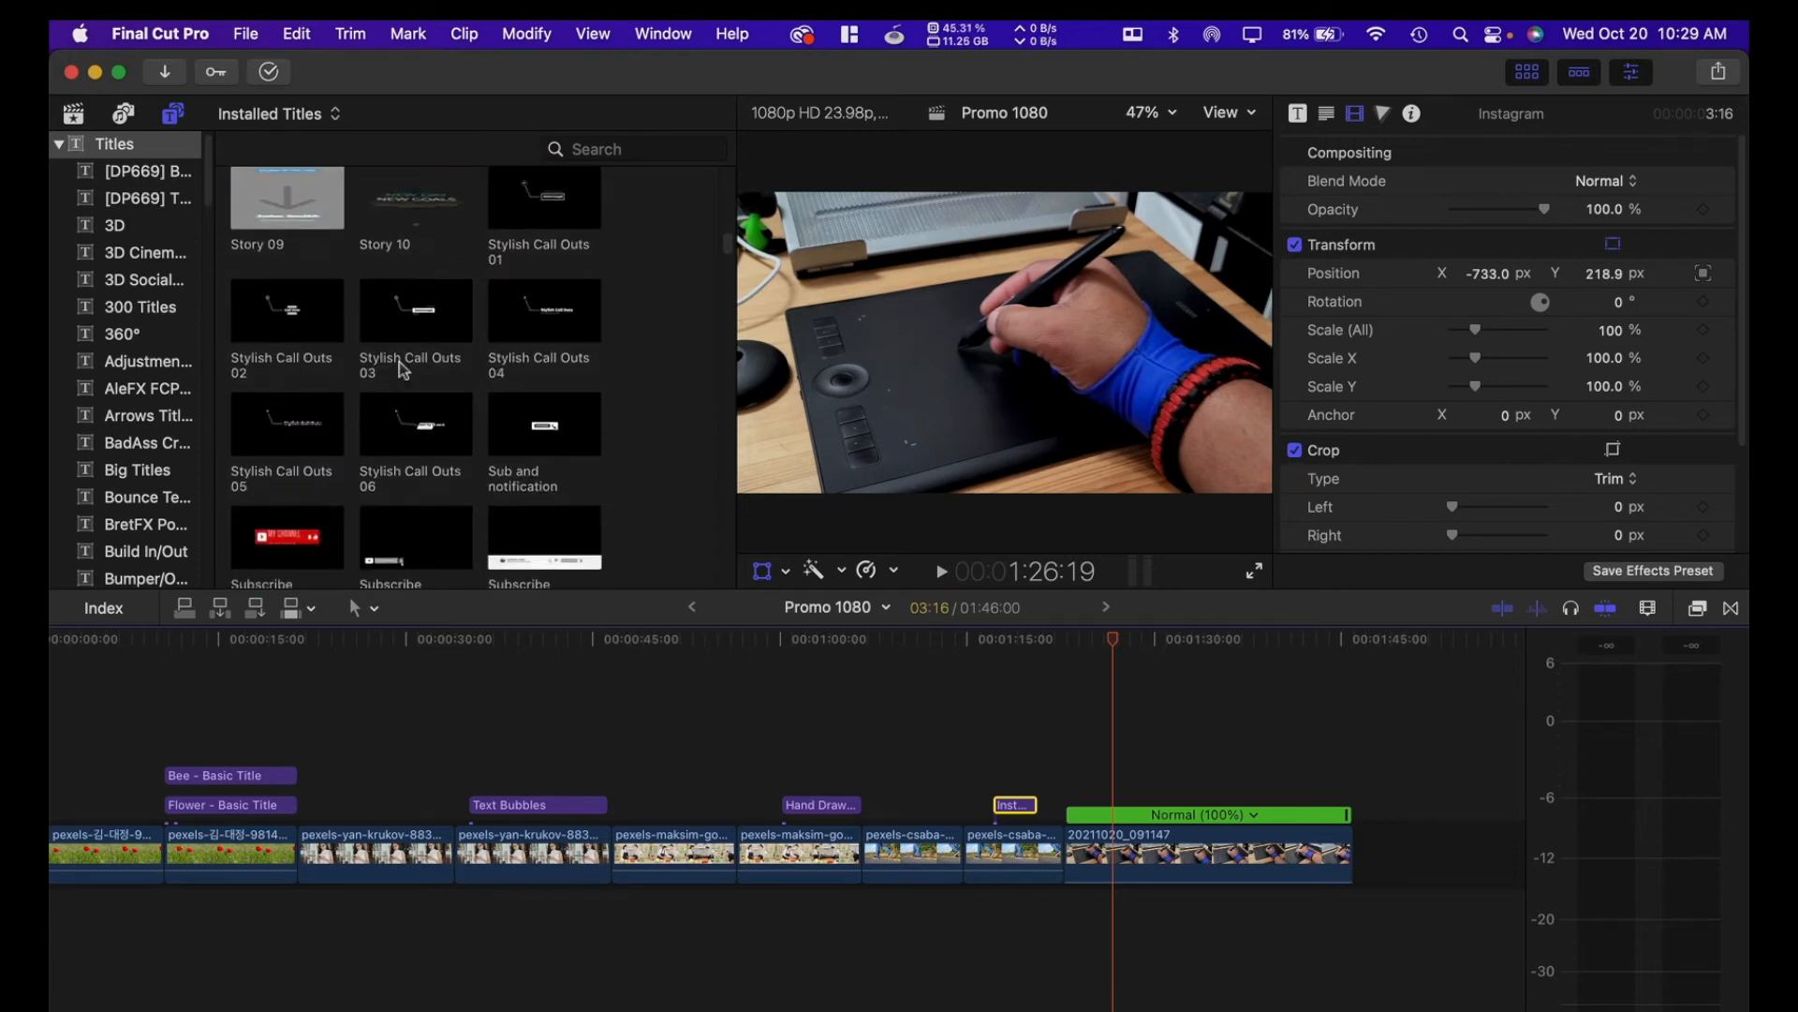
Step: Preview the Stylish Call Outs 03 title and look through the Tik Tok Element, numbered Title and Typographic templates
{"action": "left_click", "coordinate": [412, 313]}
{"action": "scroll", "coordinate": [403, 370], "scroll_direction": "down", "scroll_amount": 5}
{"action": "scroll", "coordinate": [428, 307], "scroll_direction": "up", "scroll_amount": 5}
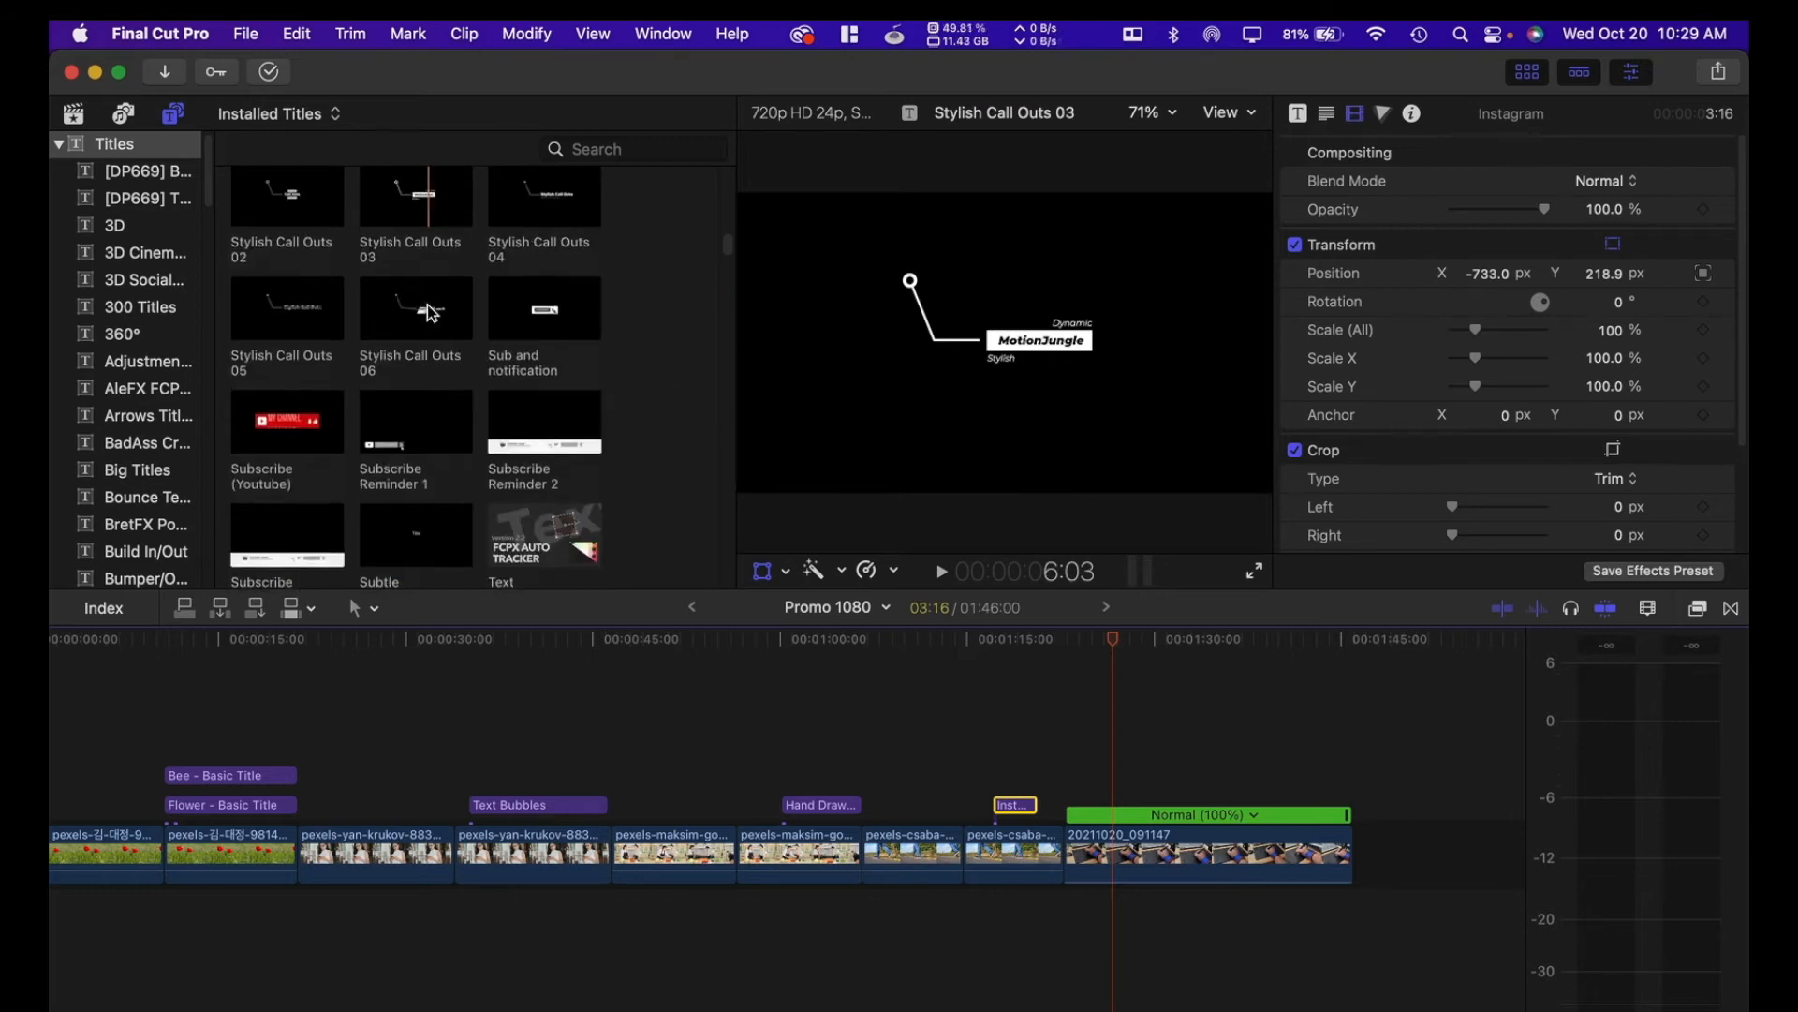
{"action": "scroll", "coordinate": [427, 306], "scroll_direction": "down", "scroll_amount": 7}
{"action": "scroll", "coordinate": [427, 305], "scroll_direction": "down", "scroll_amount": 8}
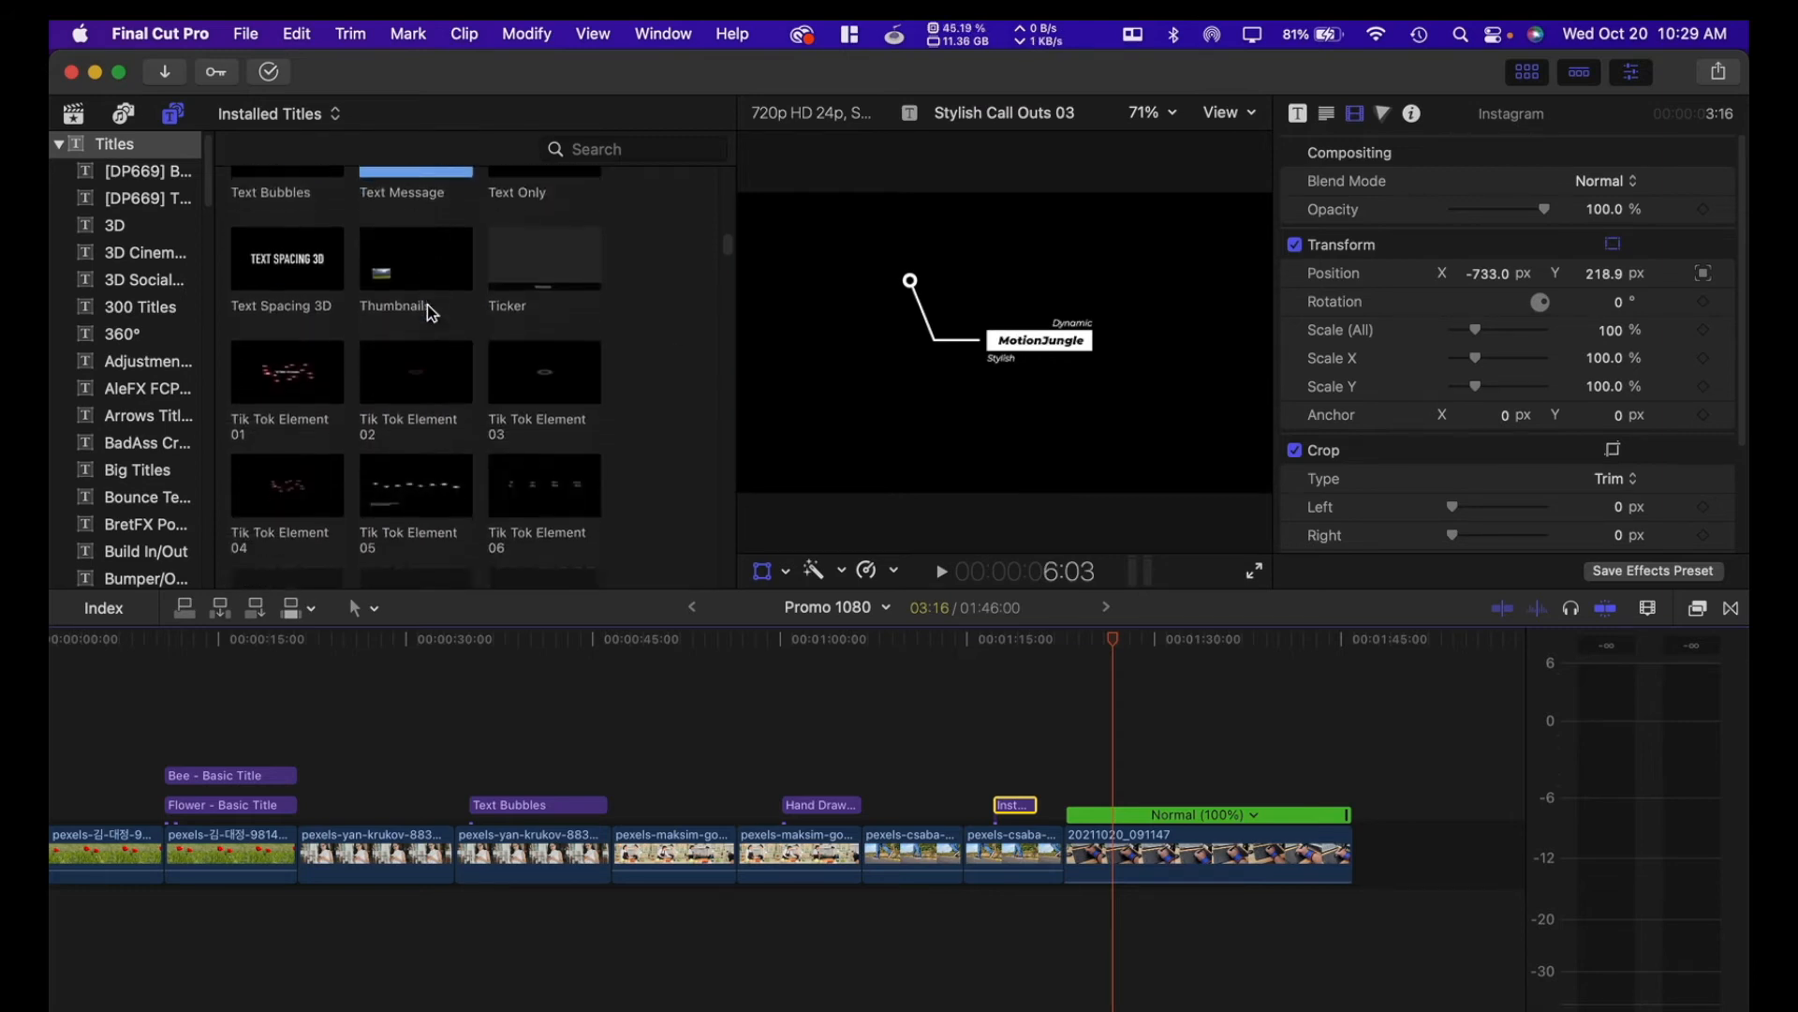
{"action": "scroll", "coordinate": [428, 305], "scroll_direction": "down", "scroll_amount": 1}
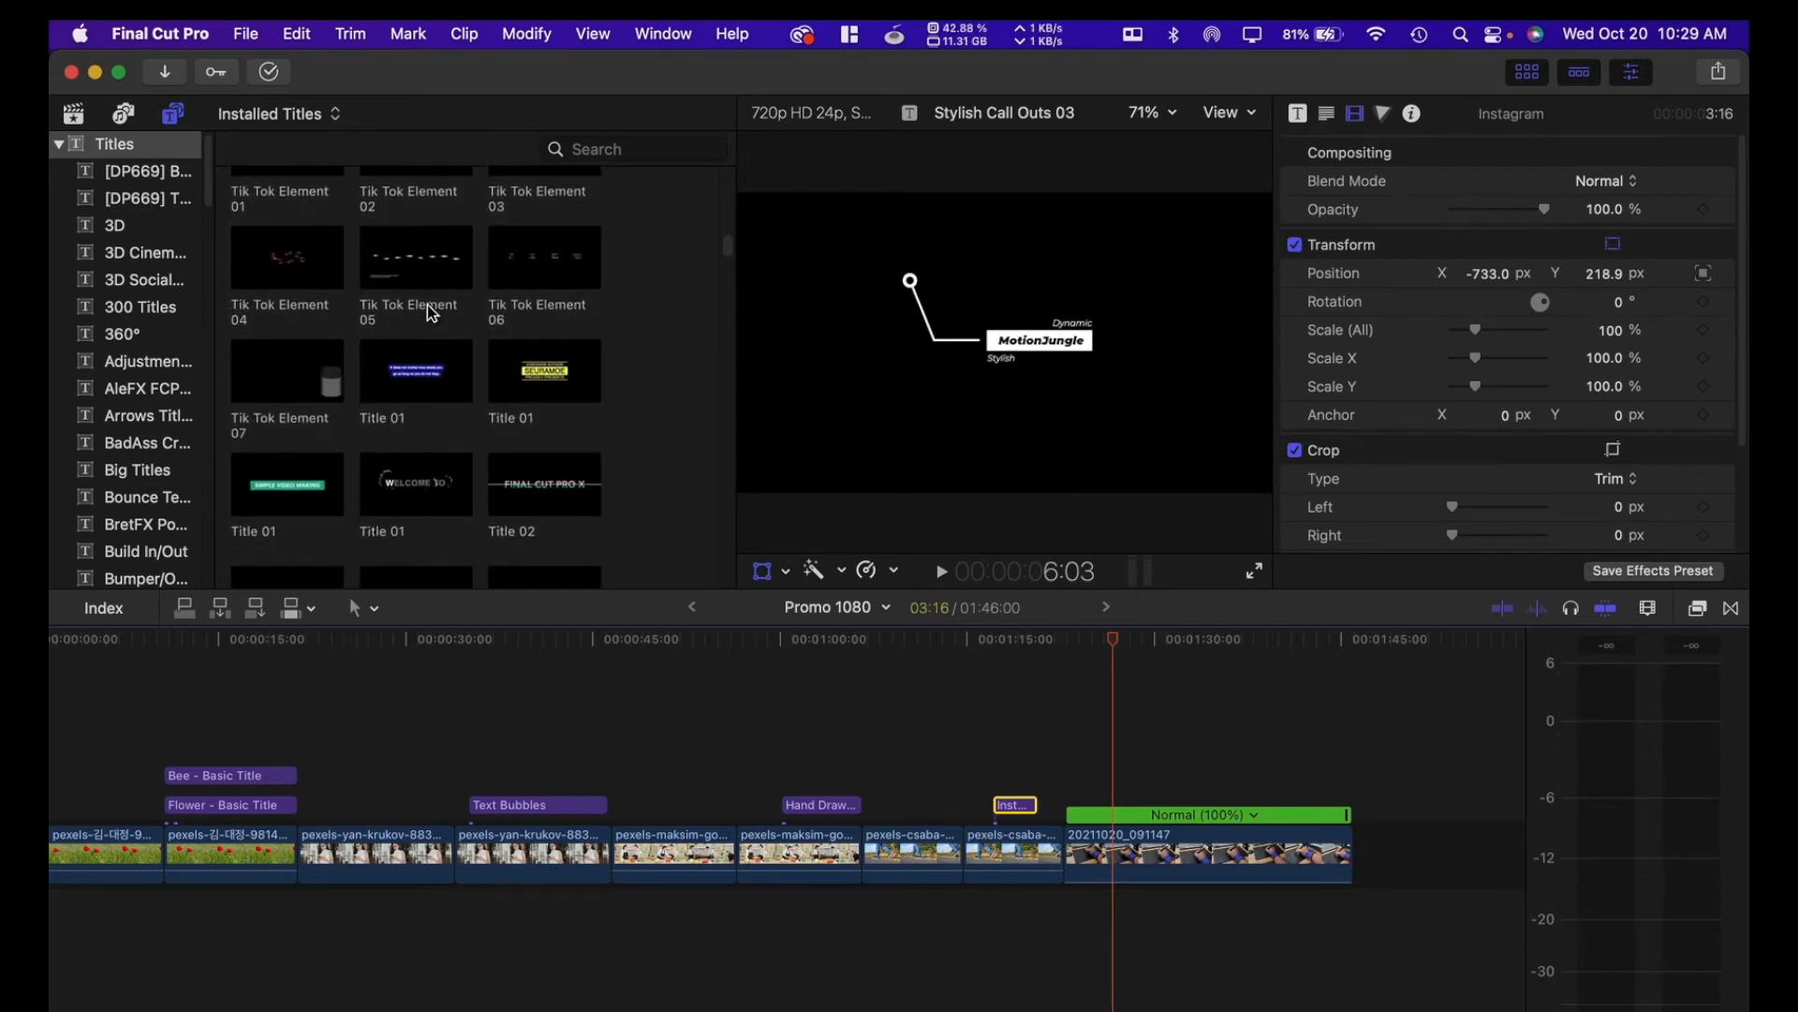
{"action": "scroll", "coordinate": [428, 305], "scroll_direction": "down", "scroll_amount": 8}
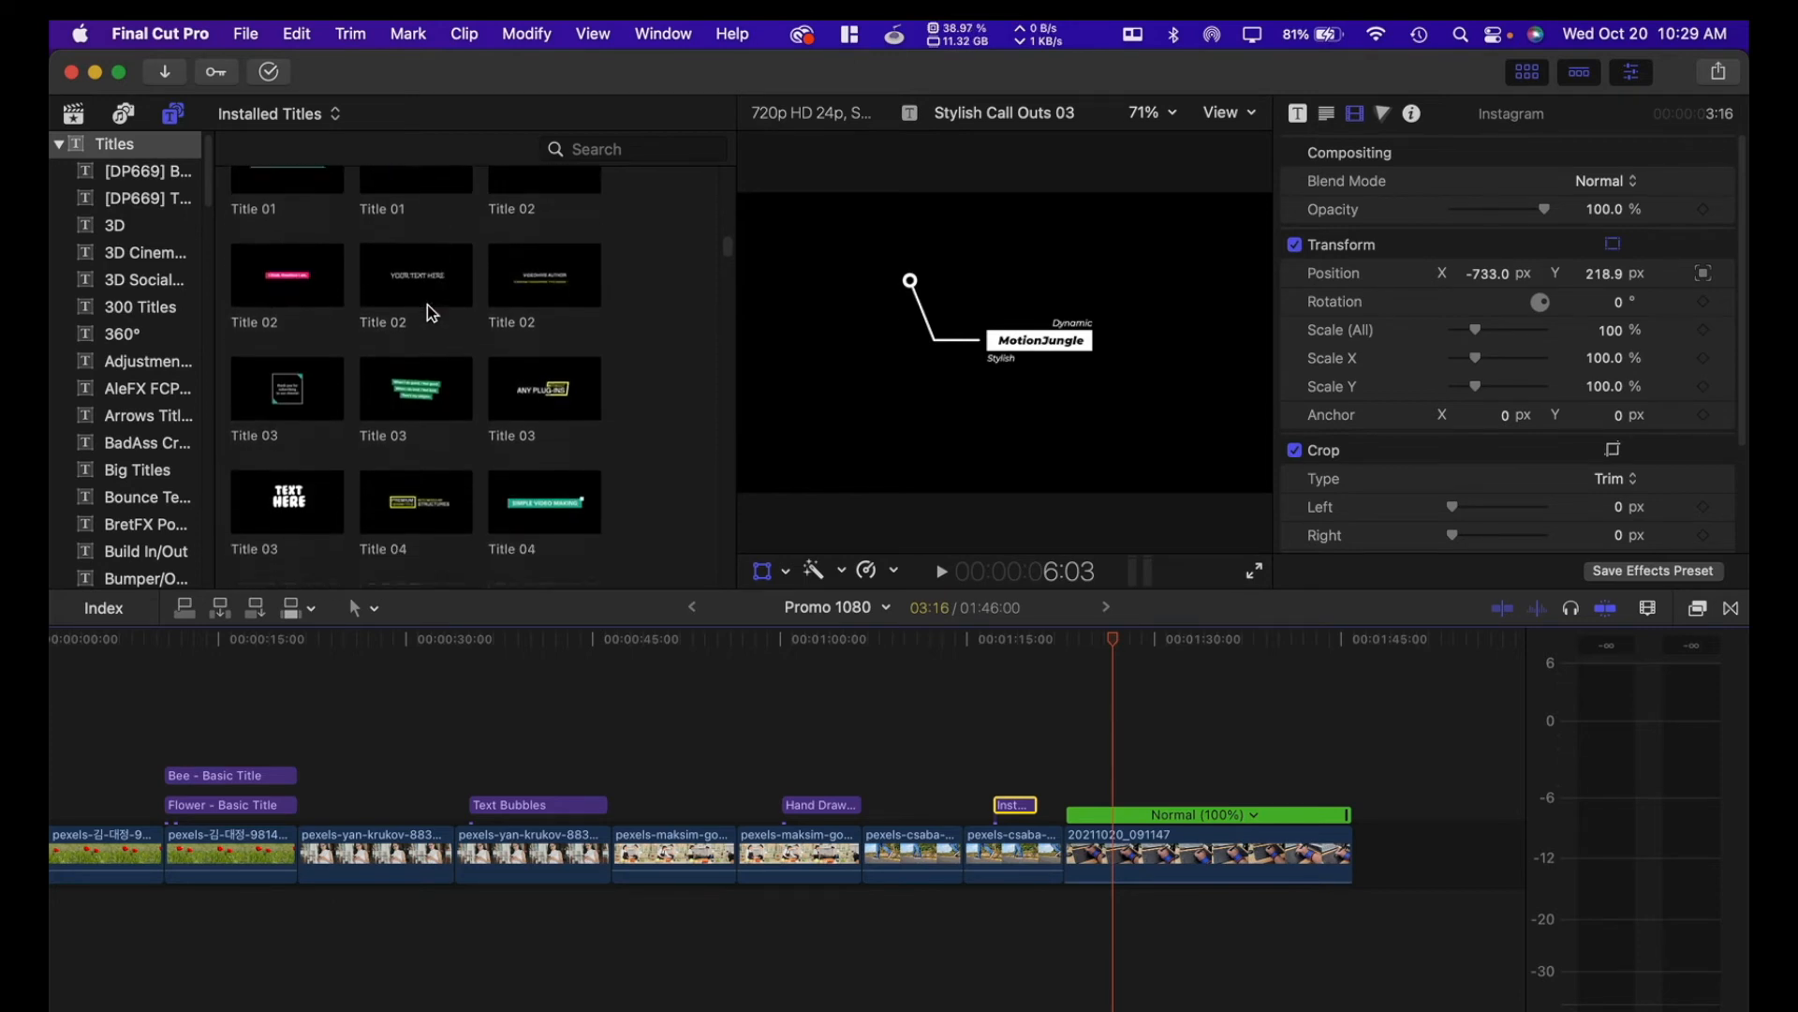
{"action": "scroll", "coordinate": [428, 305], "scroll_direction": "down", "scroll_amount": 3}
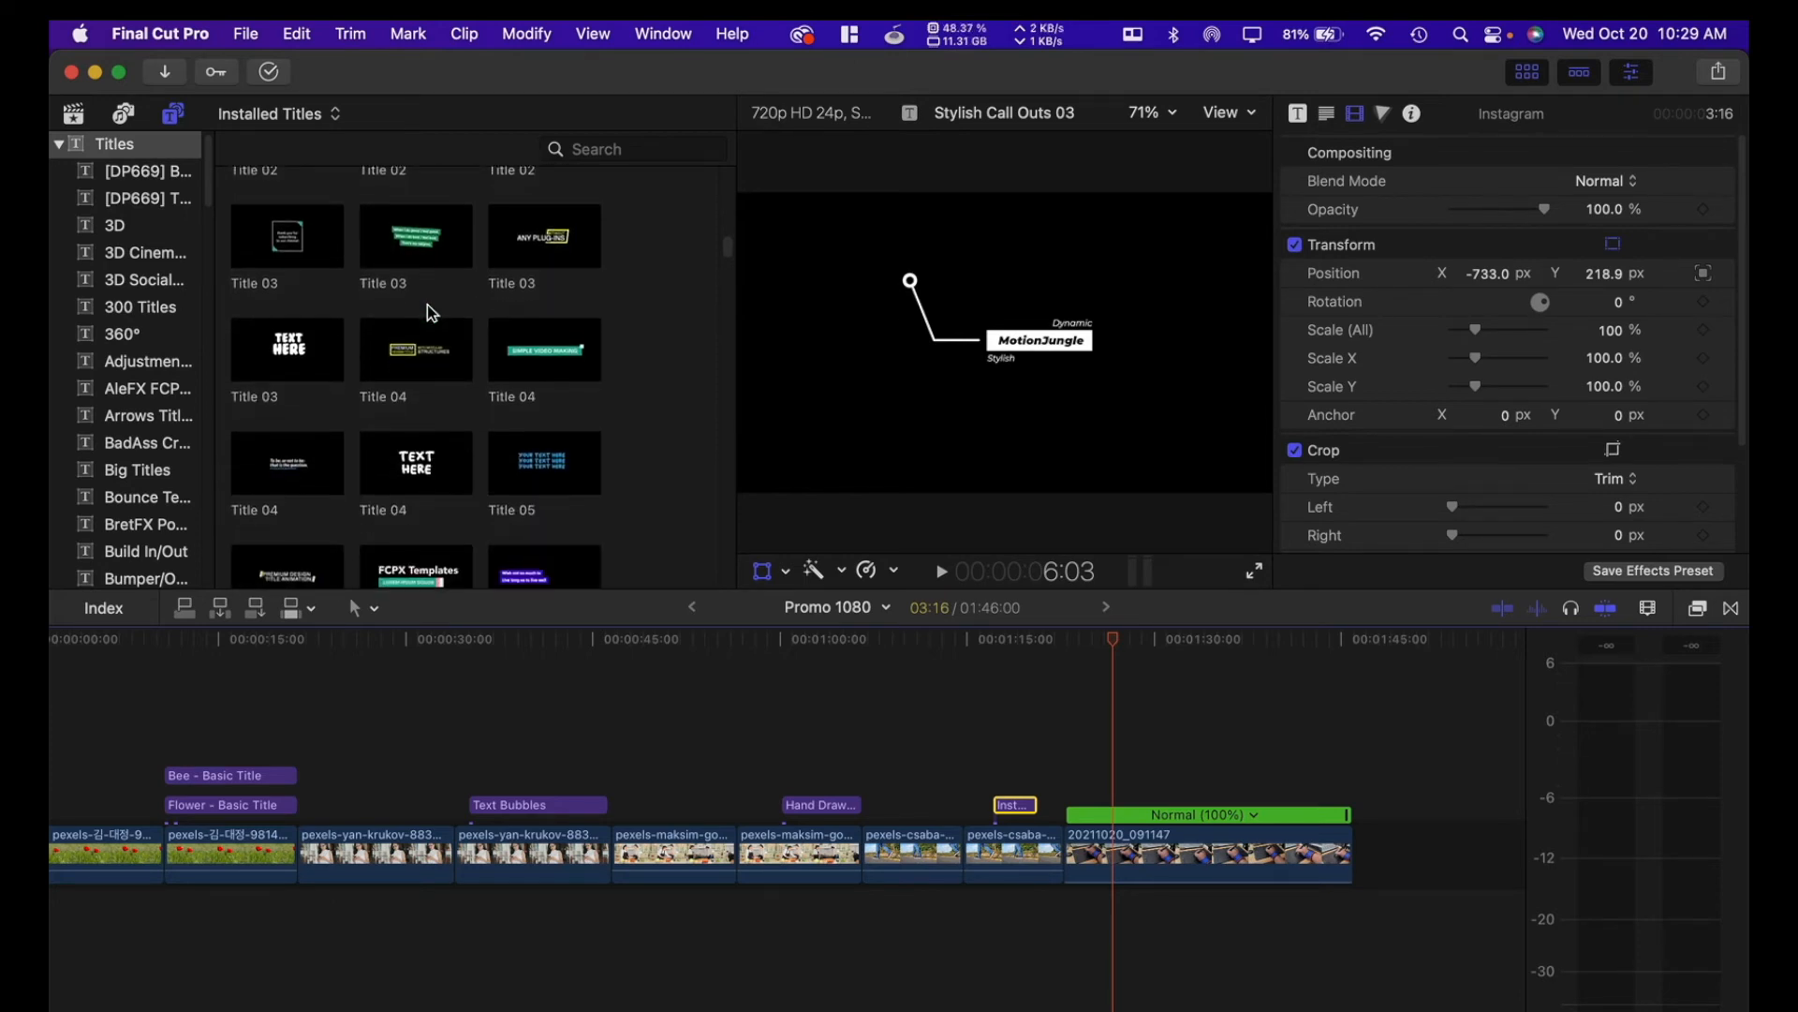
{"action": "scroll", "coordinate": [447, 272], "scroll_direction": "down", "scroll_amount": 8}
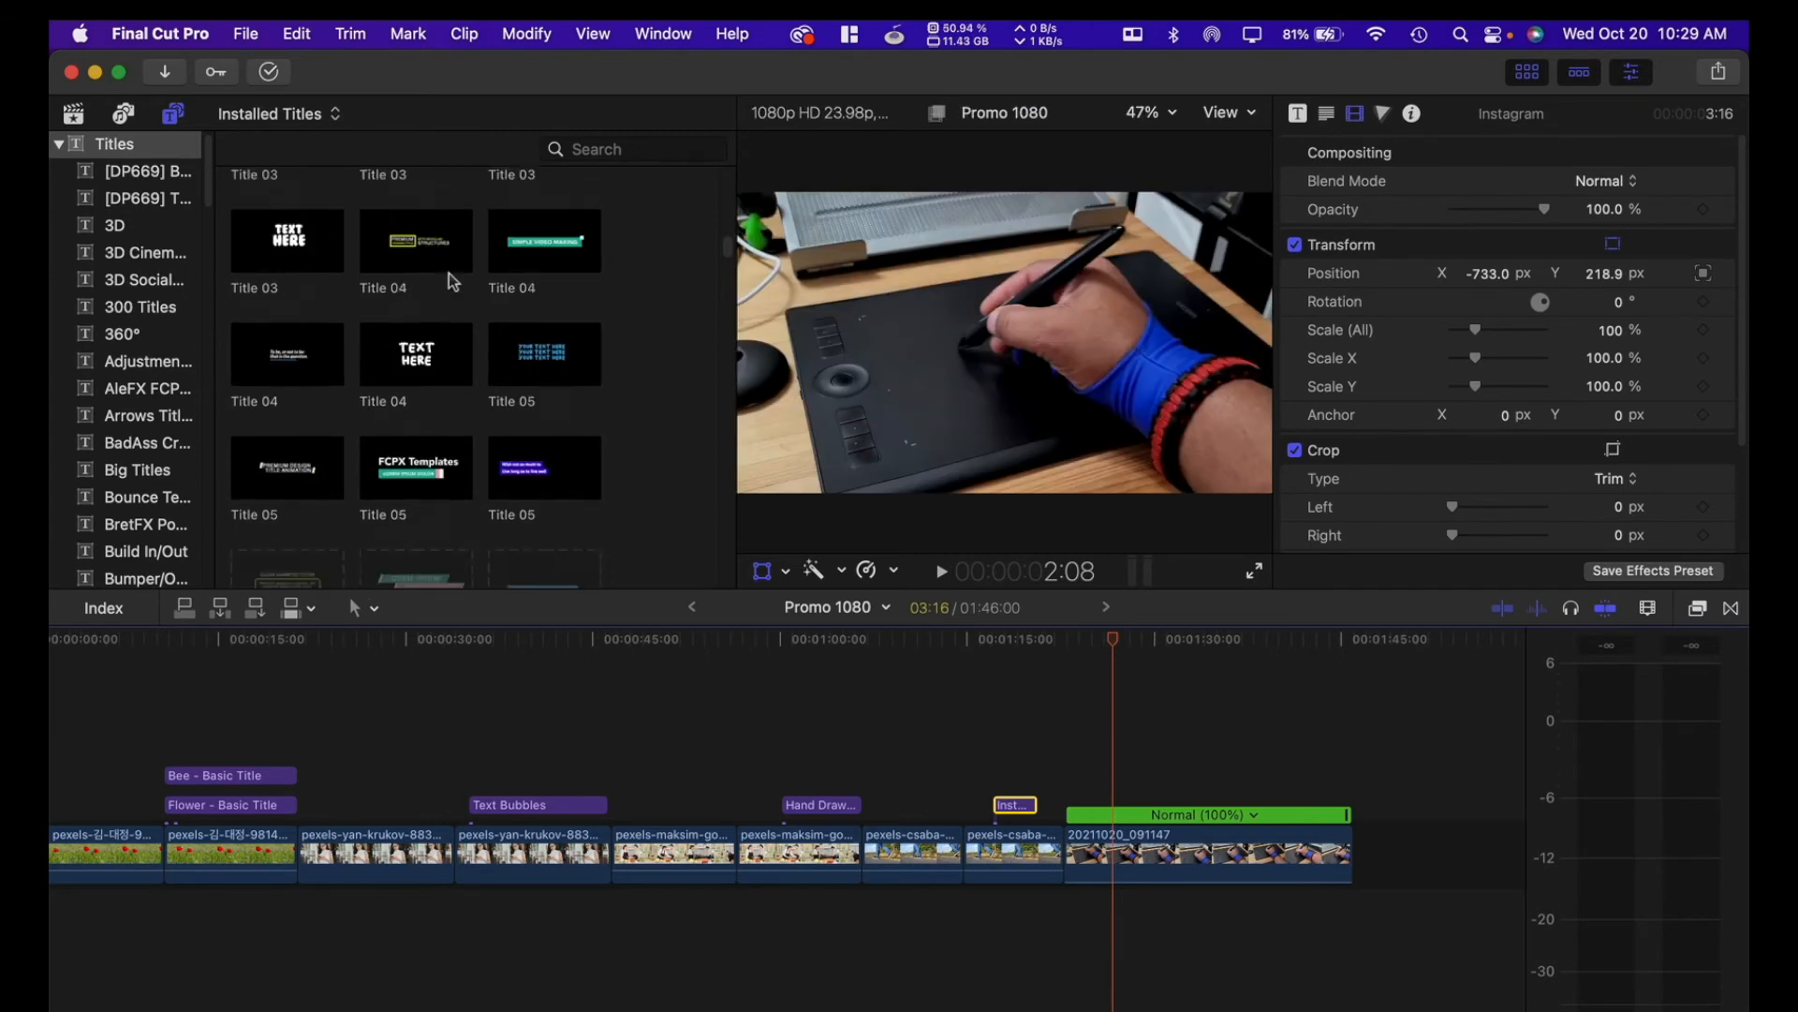
{"action": "scroll", "coordinate": [447, 272], "scroll_direction": "down", "scroll_amount": 5}
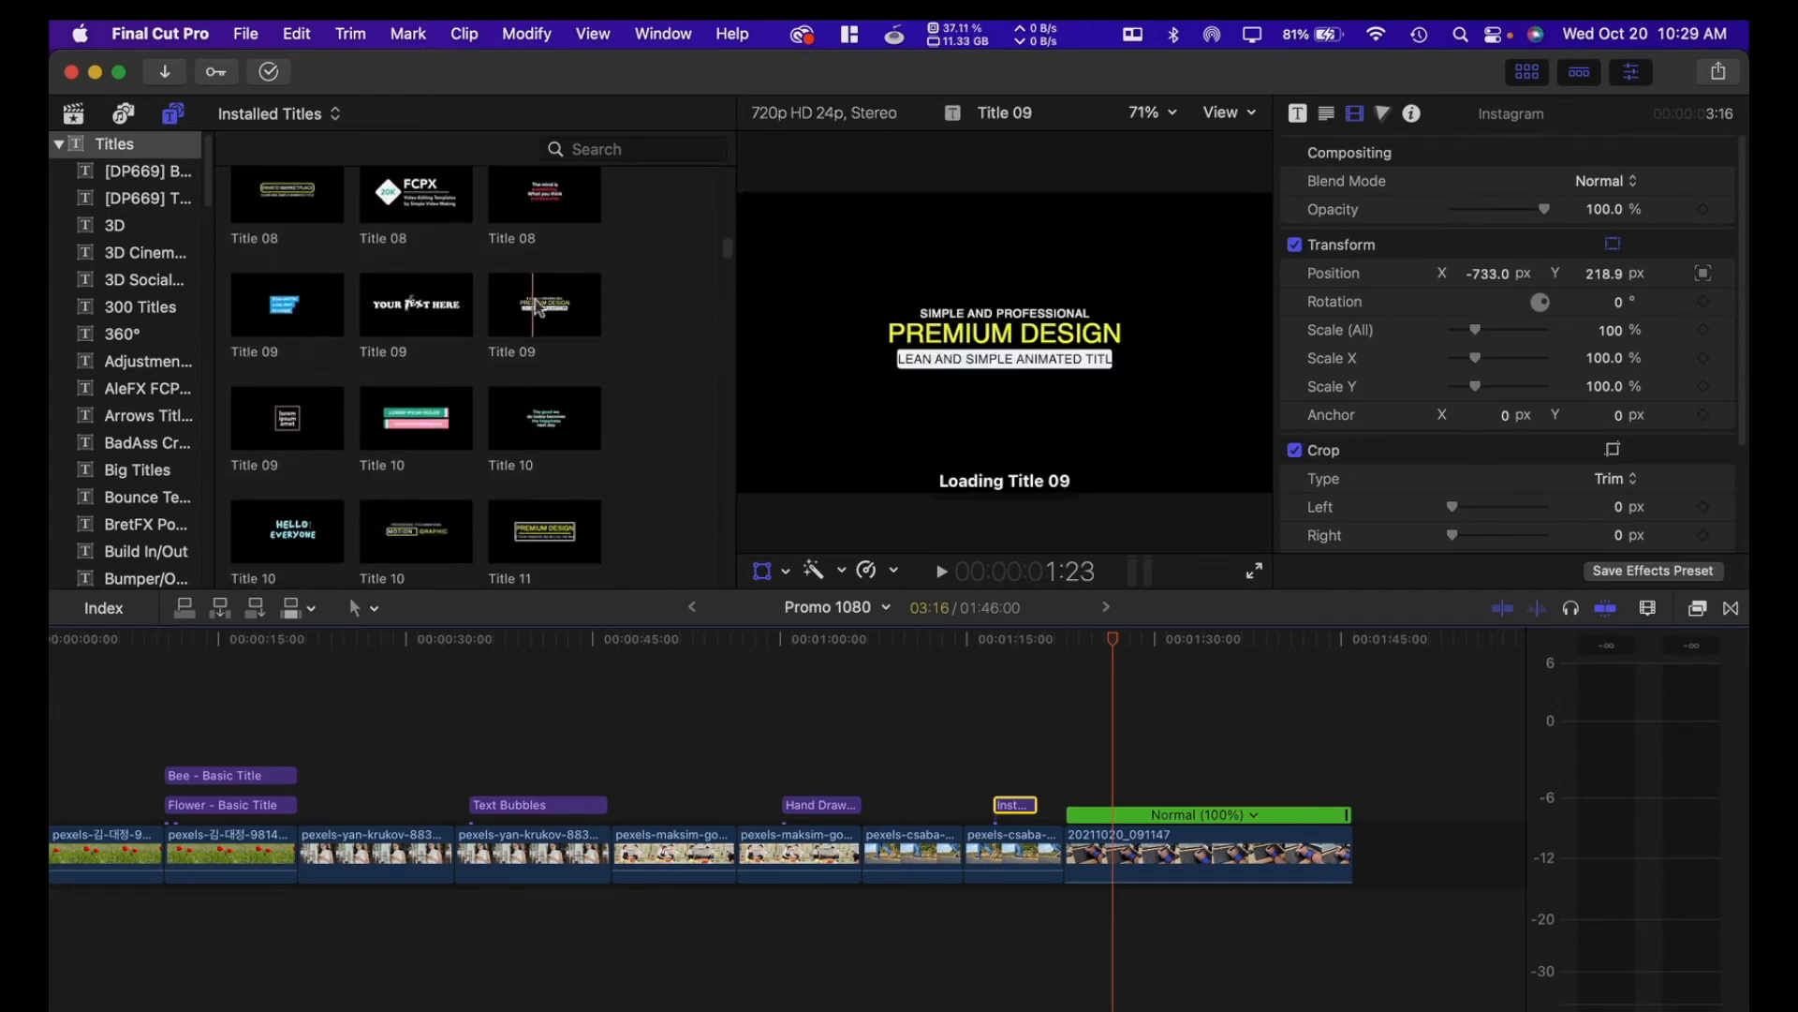
{"action": "scroll", "coordinate": [480, 301], "scroll_direction": "down", "scroll_amount": 2}
{"action": "scroll", "coordinate": [480, 307], "scroll_direction": "down", "scroll_amount": 15}
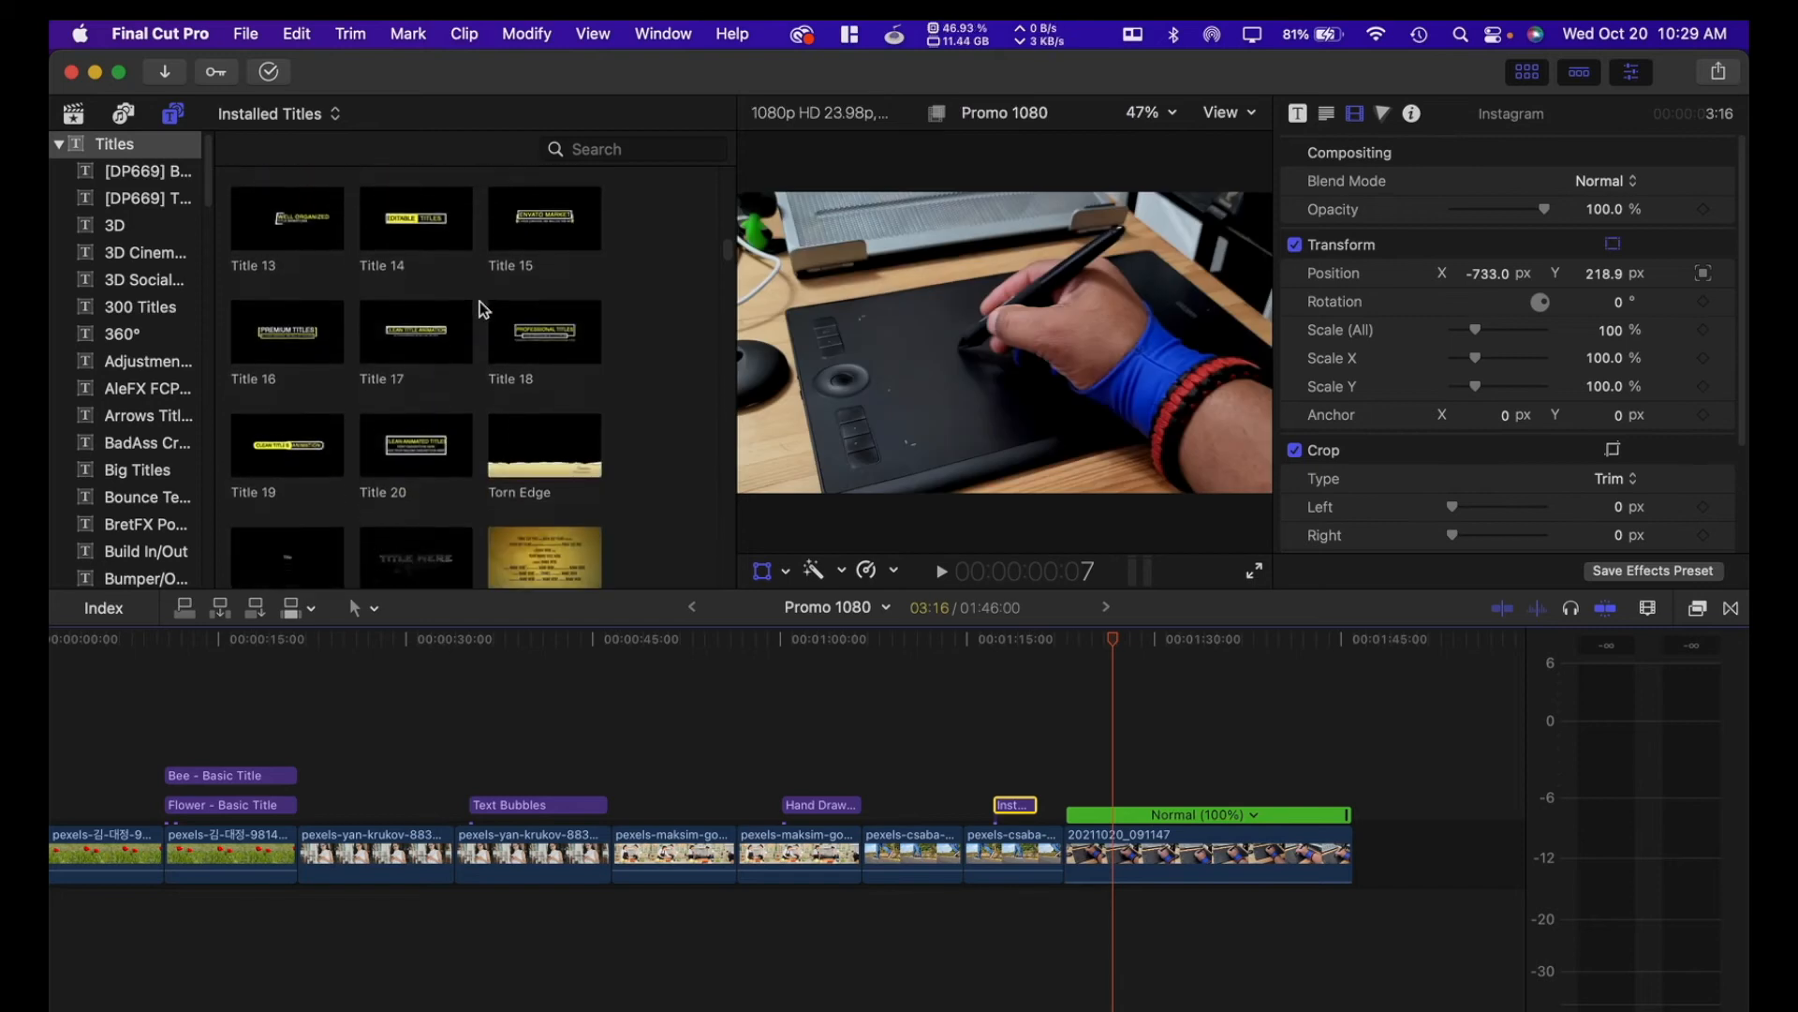
{"action": "scroll", "coordinate": [480, 307], "scroll_direction": "down", "scroll_amount": 15}
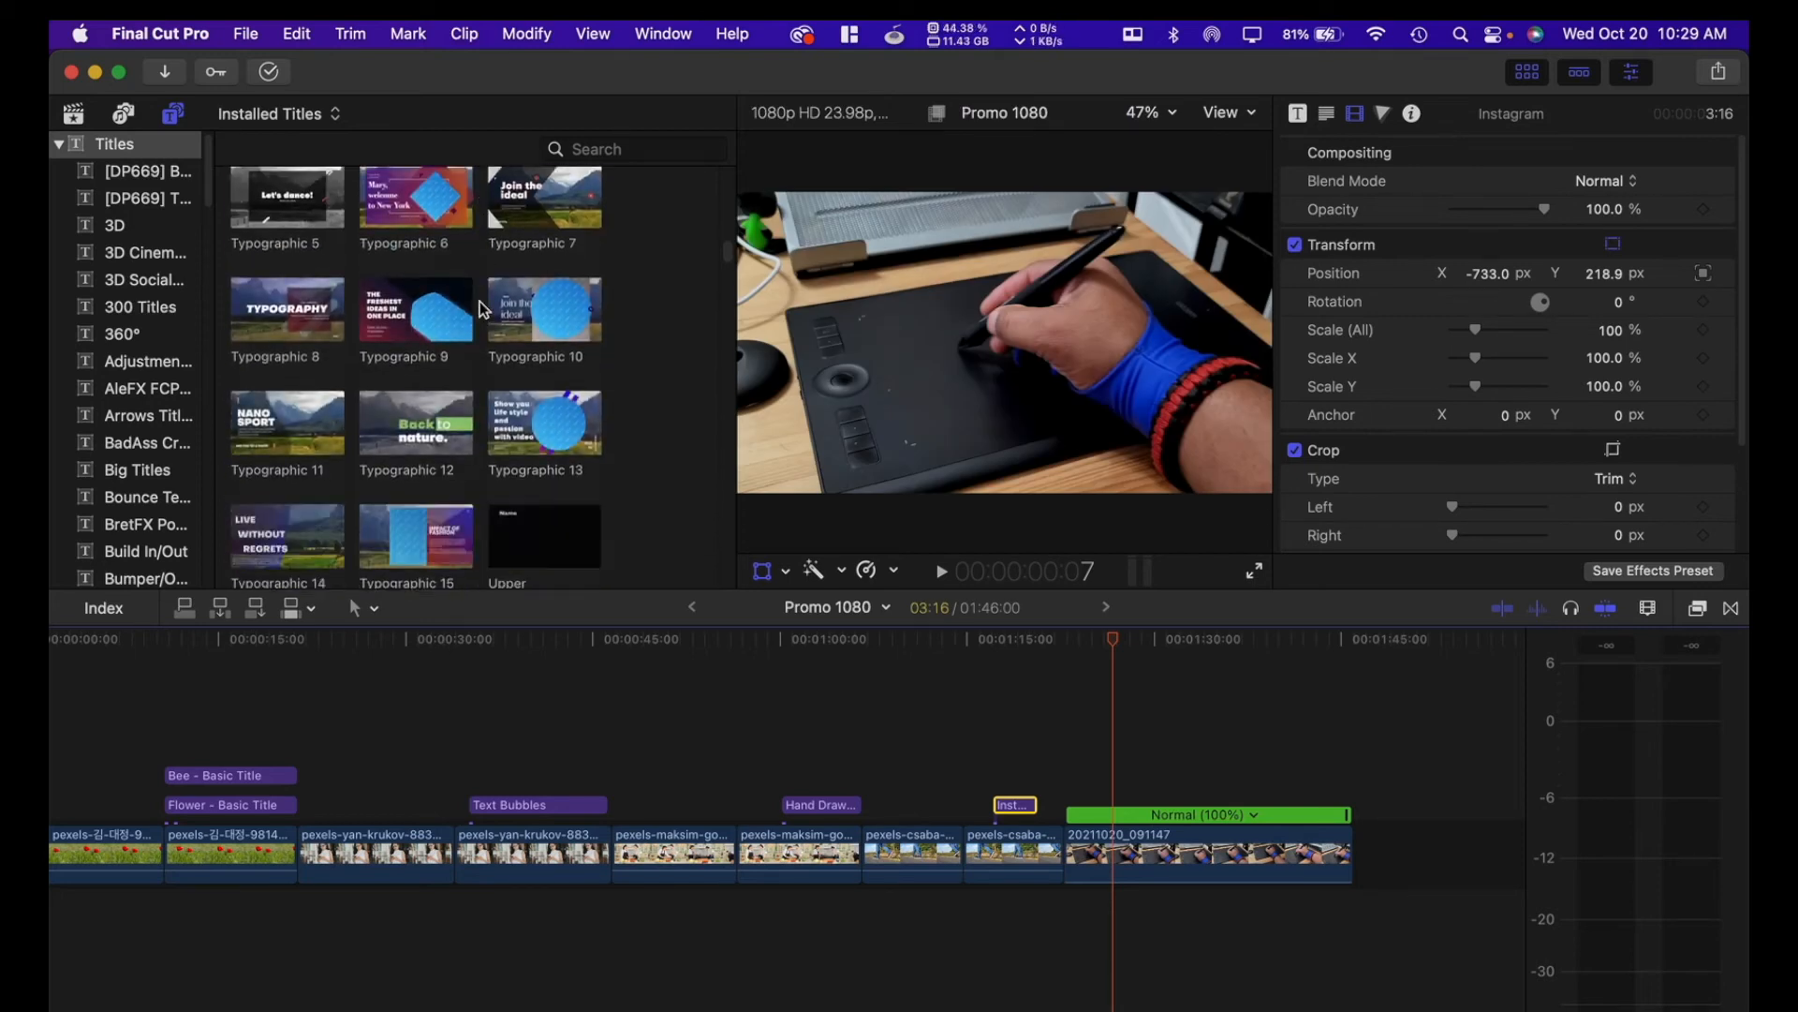
{"action": "scroll", "coordinate": [480, 301], "scroll_direction": "down", "scroll_amount": 5}
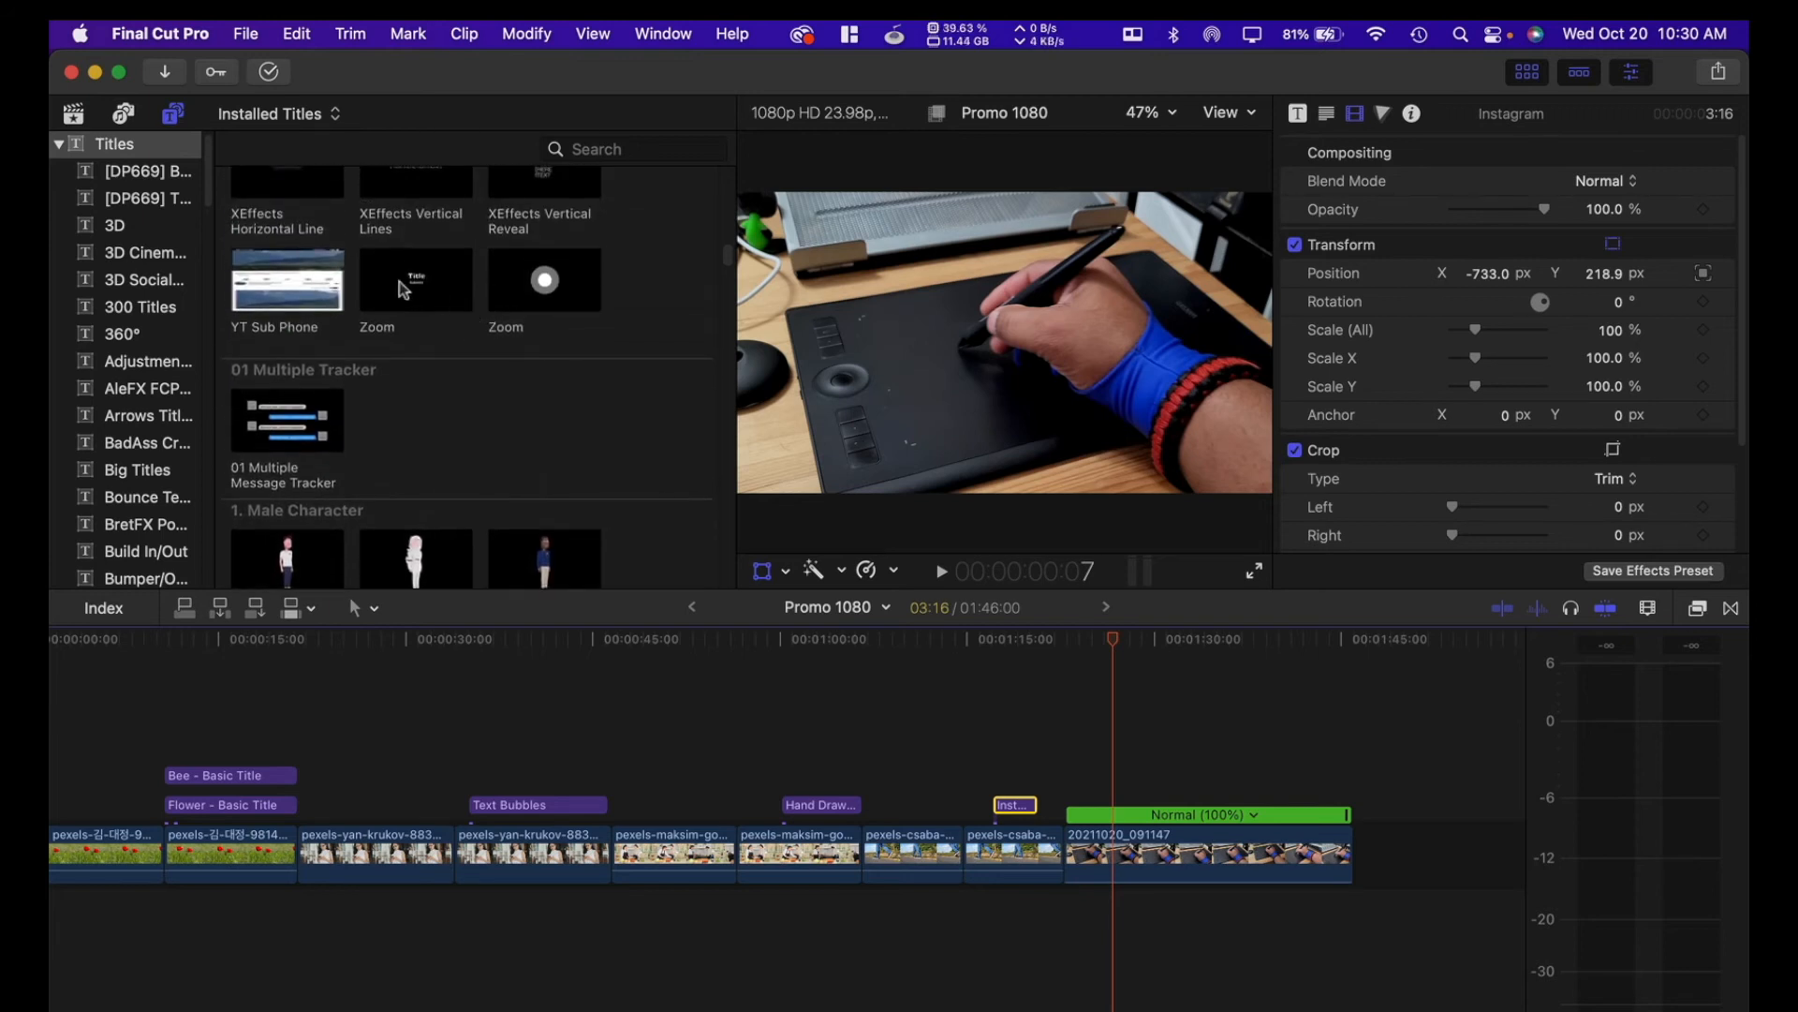
Step: Preview the Zoom title and the Doctor character title, and look over the neighbouring character and Minimal Titles groups
{"action": "left_click", "coordinate": [399, 281]}
{"action": "scroll", "coordinate": [413, 281], "scroll_direction": "down", "scroll_amount": 3}
{"action": "scroll", "coordinate": [418, 281], "scroll_direction": "down", "scroll_amount": 6}
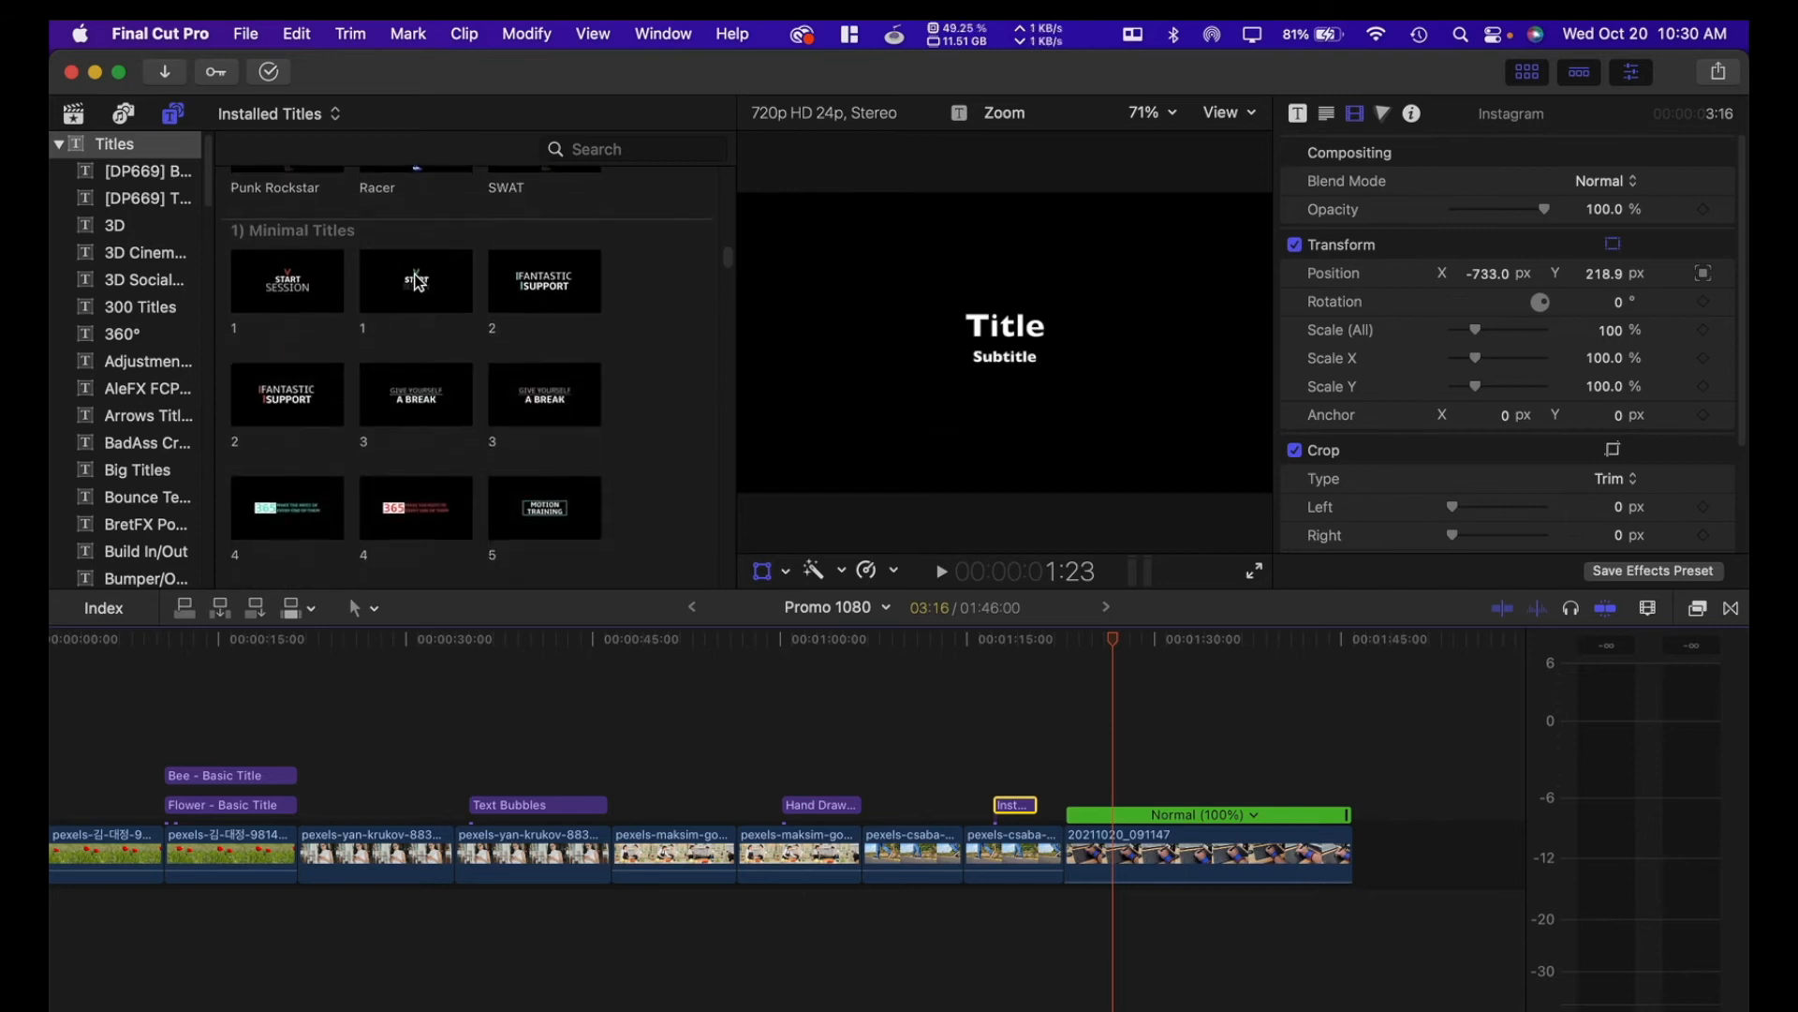
{"action": "scroll", "coordinate": [413, 281], "scroll_direction": "down", "scroll_amount": 2}
{"action": "scroll", "coordinate": [413, 281], "scroll_direction": "up", "scroll_amount": 7}
{"action": "left_click", "coordinate": [419, 258]}
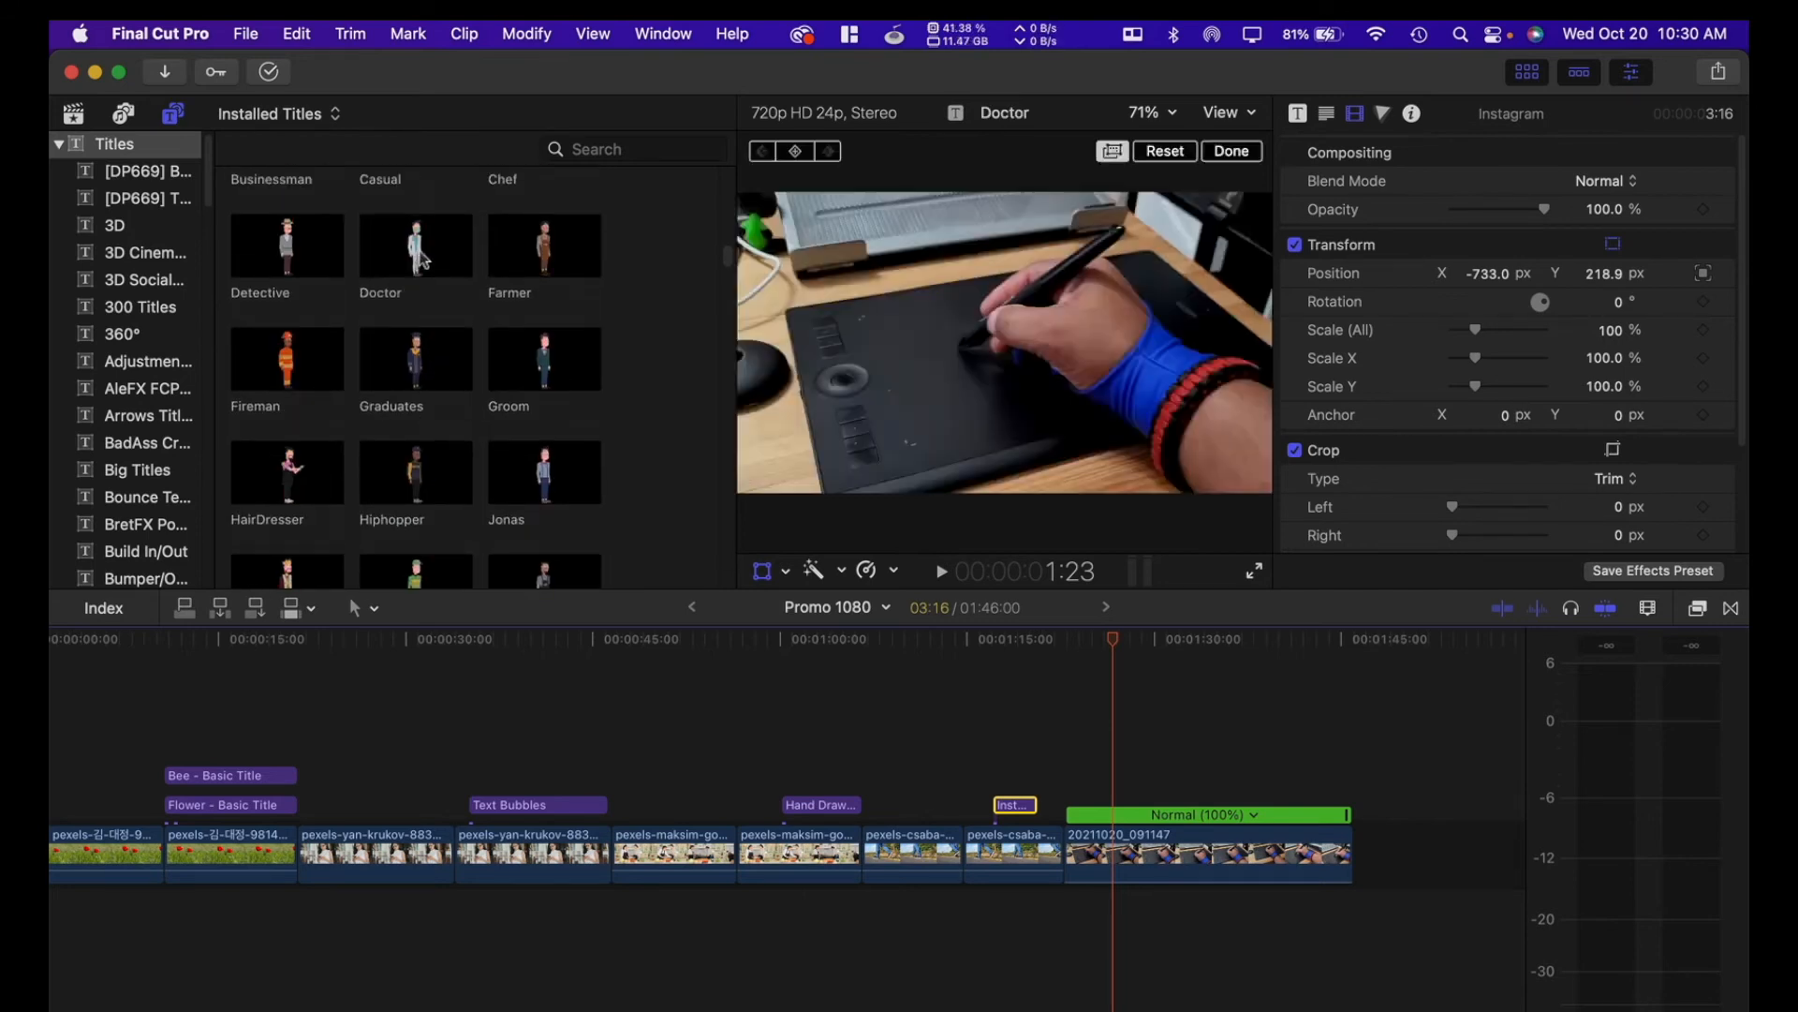
{"action": "left_click", "coordinate": [421, 267]}
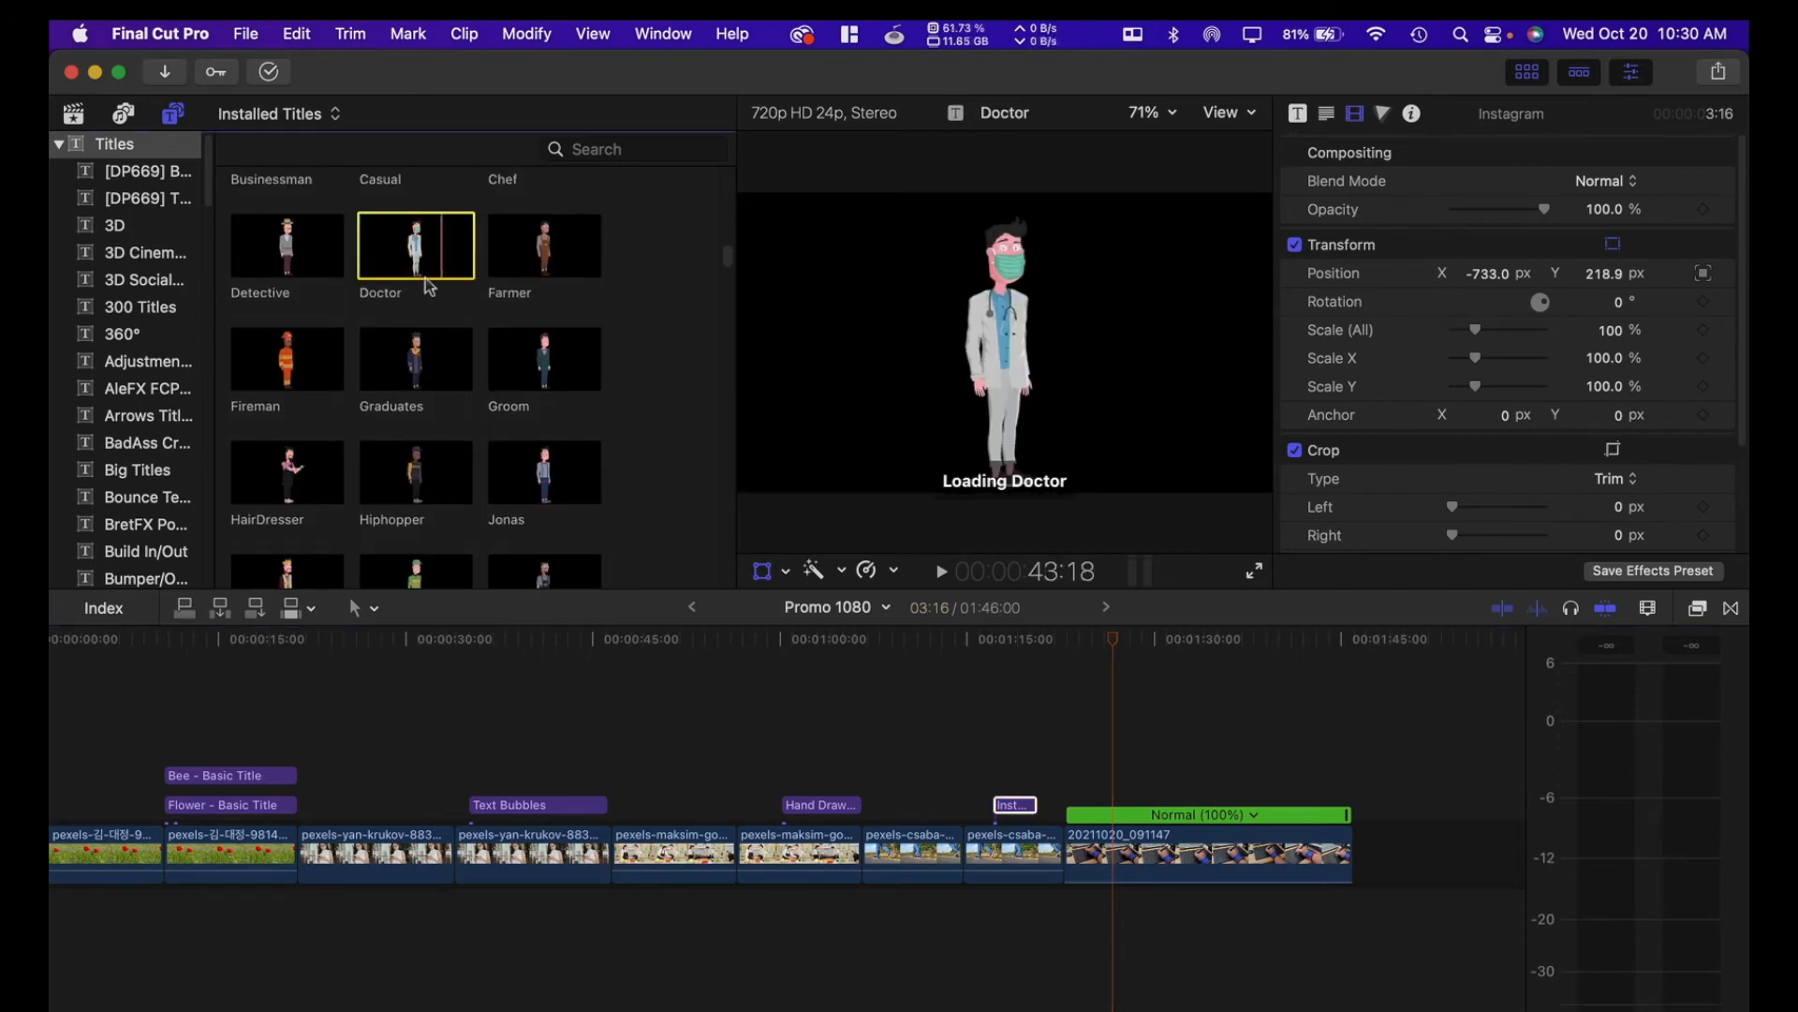
Step: Add the green-pointer START SESSION title 1 from Minimal Titles above the start of the drawing-tablet clip and select it
{"action": "scroll", "coordinate": [429, 285], "scroll_direction": "down", "scroll_amount": 6}
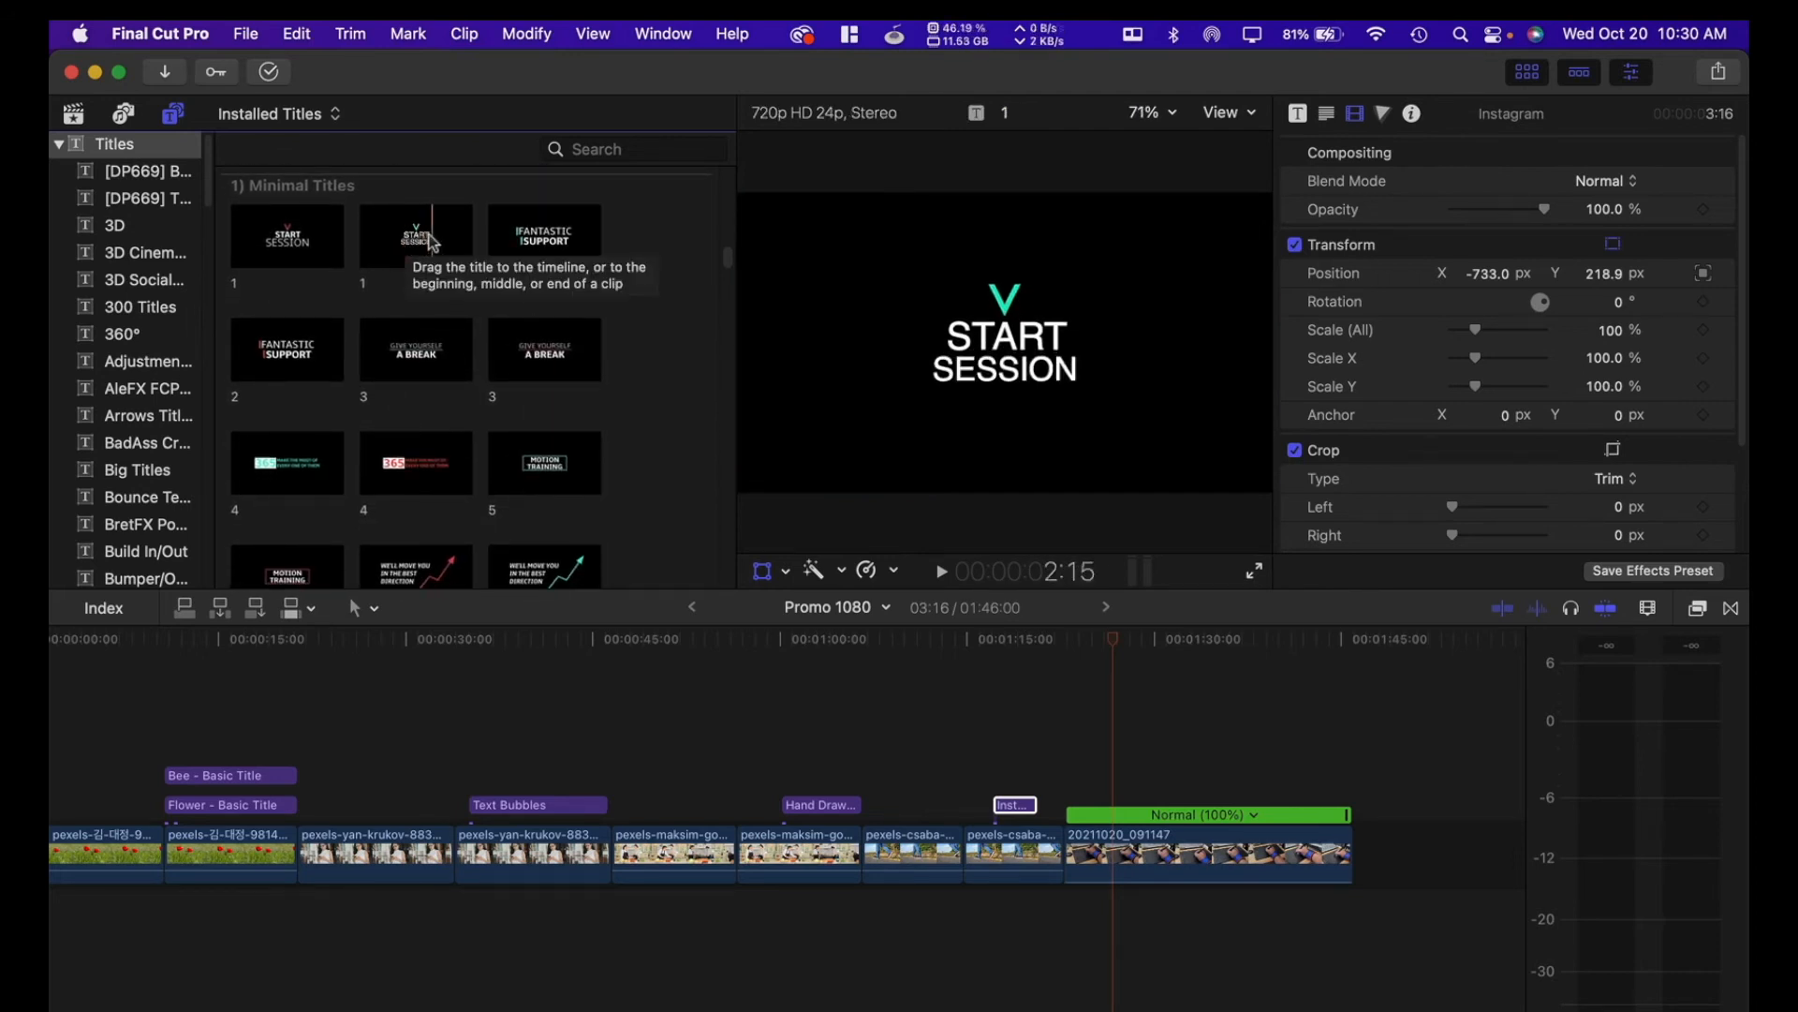
{"action": "left_click_drag", "start_coordinate": [408, 236], "coordinate": [1168, 785]}
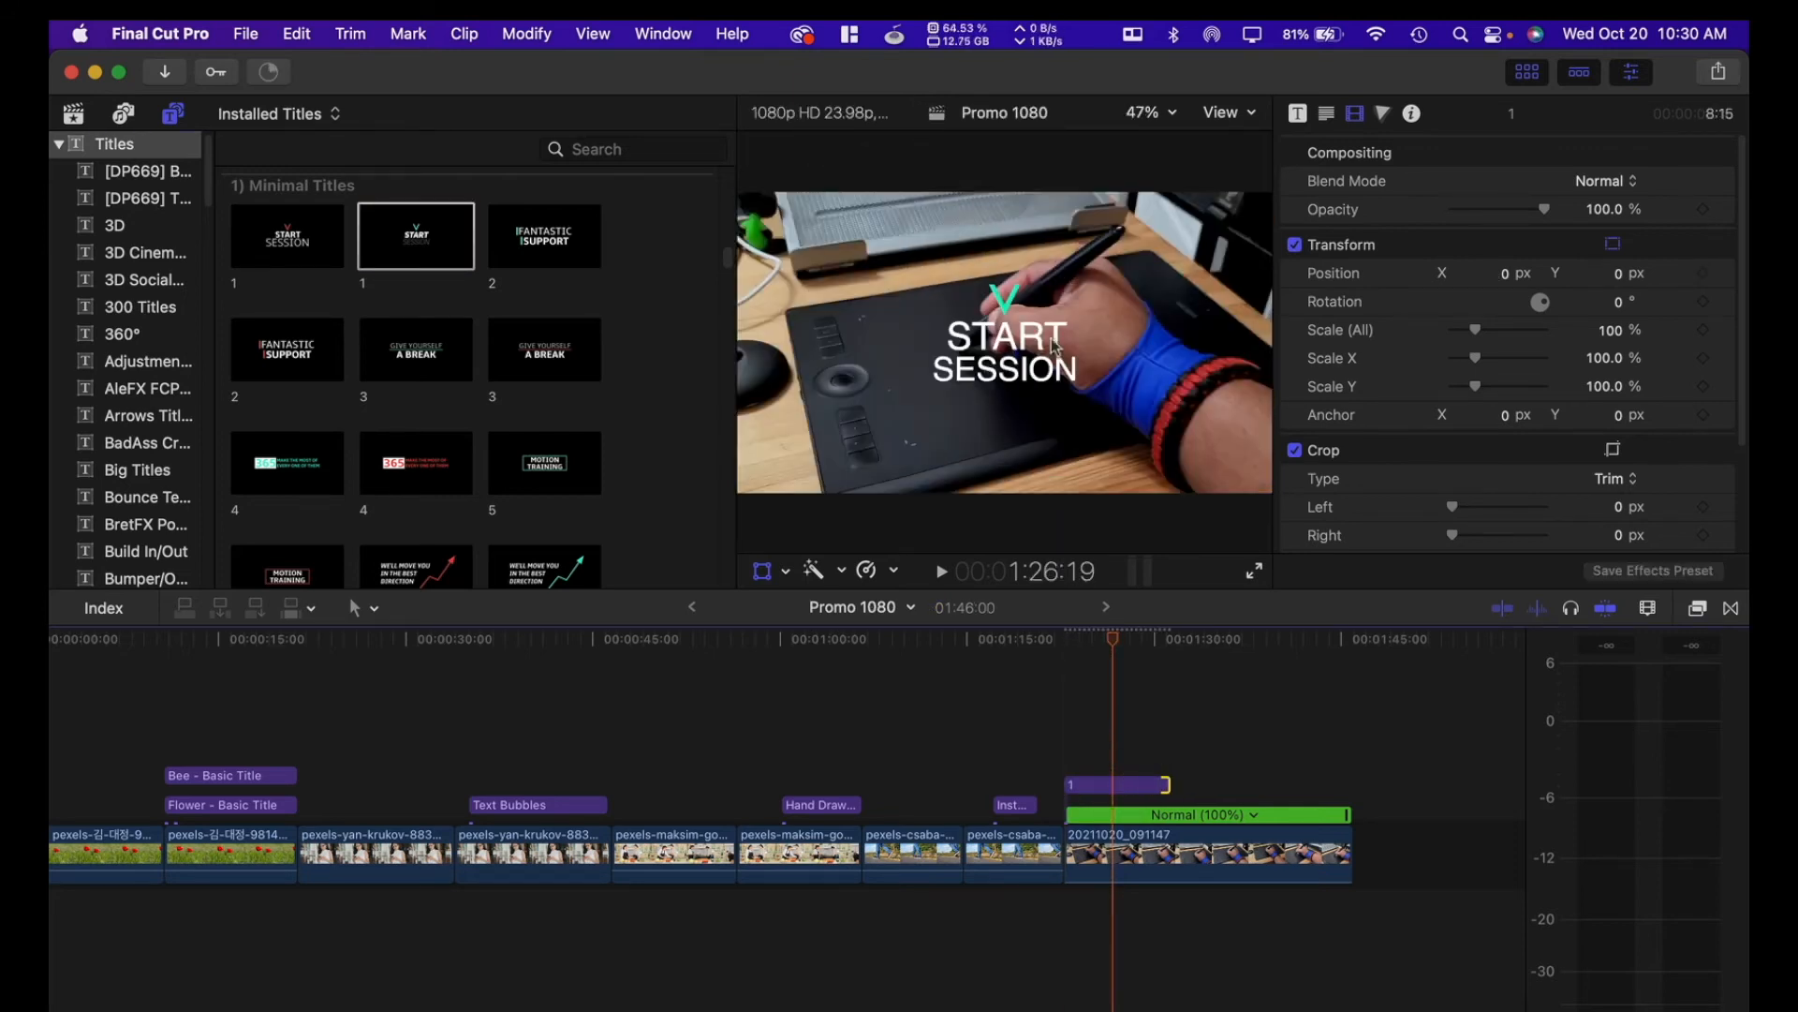
{"action": "left_click", "coordinate": [1117, 785]}
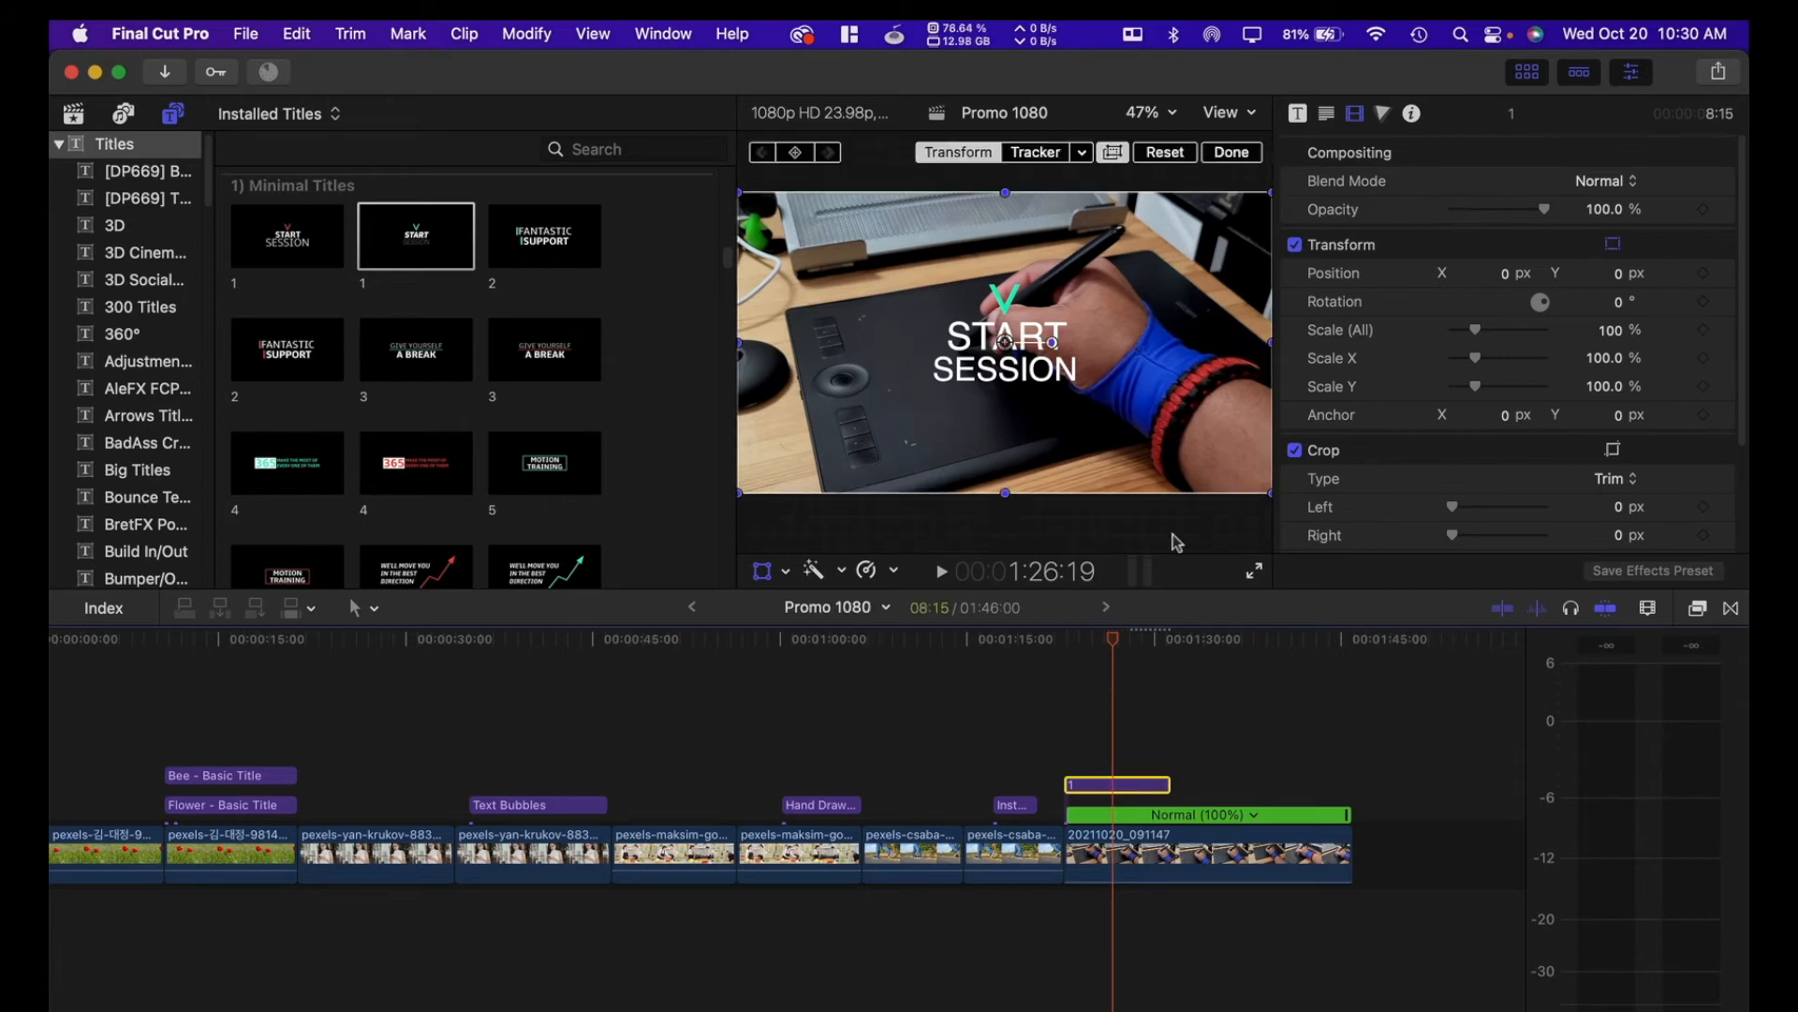
Step: Replace START in the new title's published parameters with "Wacom Intous Pro"
{"action": "left_click", "coordinate": [1297, 114]}
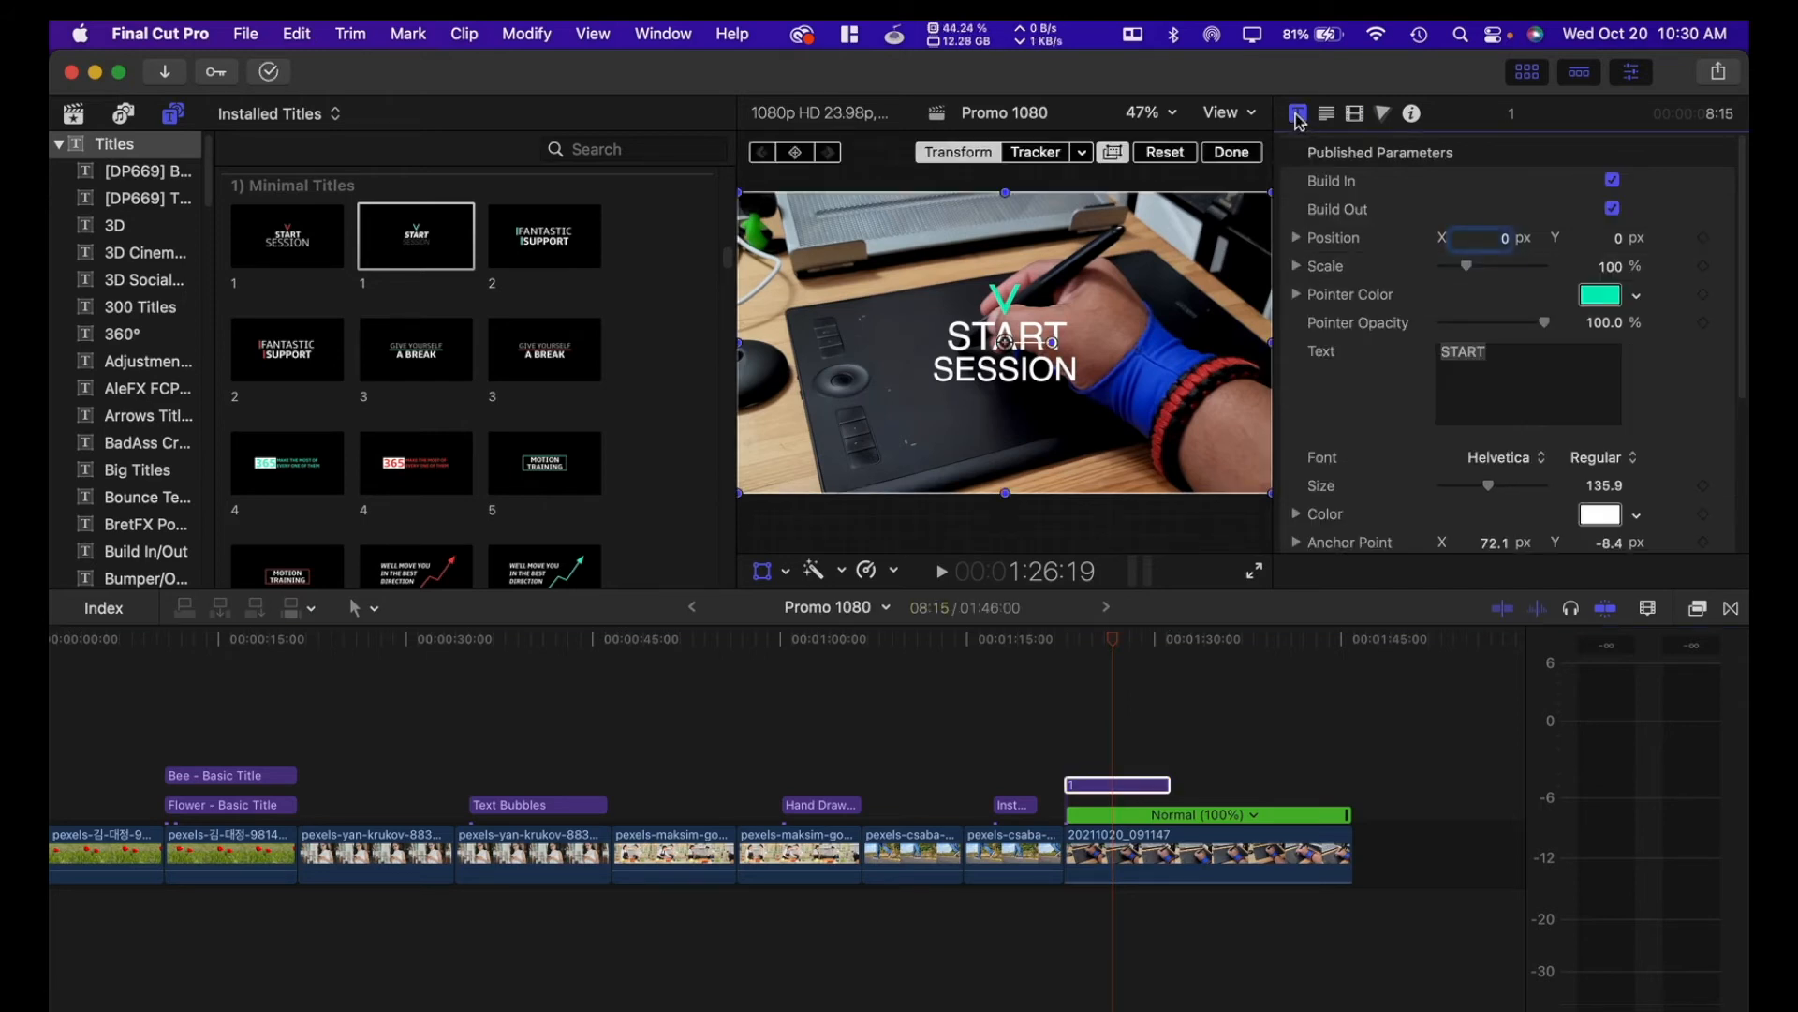
{"action": "left_click", "coordinate": [1502, 355]}
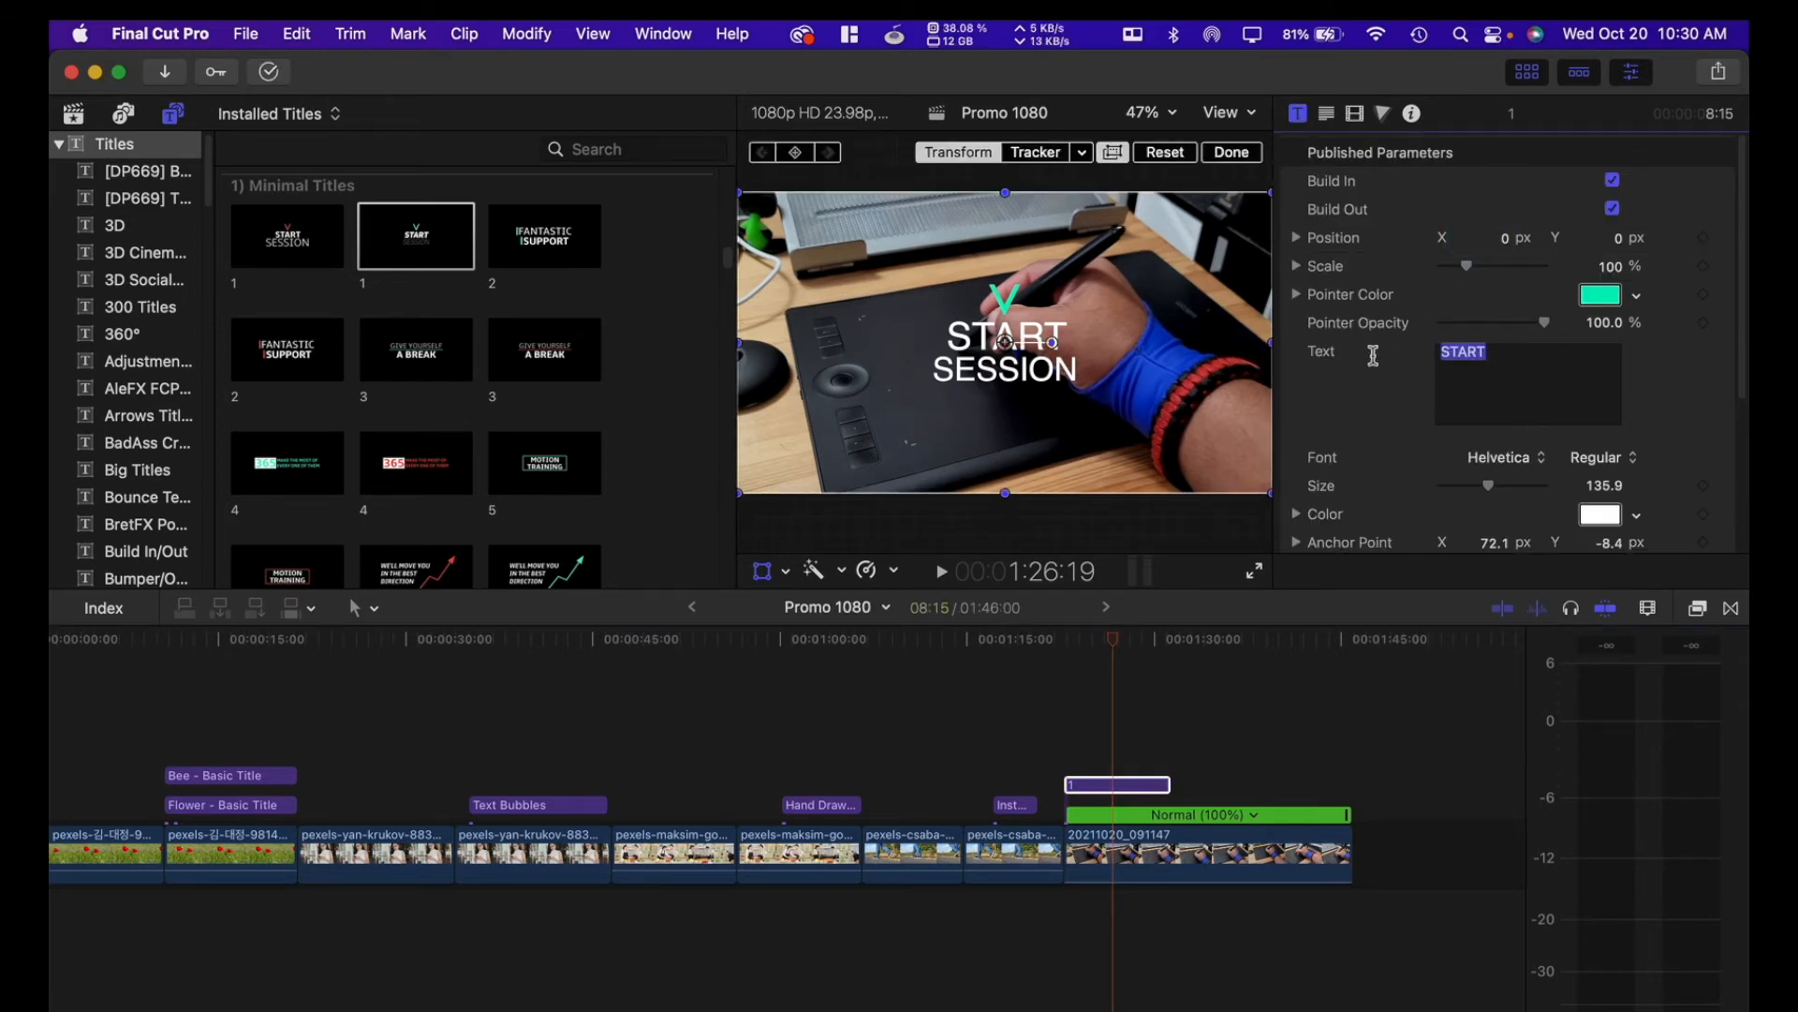
{"action": "type", "text": "WSa"}
{"action": "key", "text": "BackSpace"}
{"action": "key", "text": "BackSpace"}
{"action": "type", "text": "acom"}
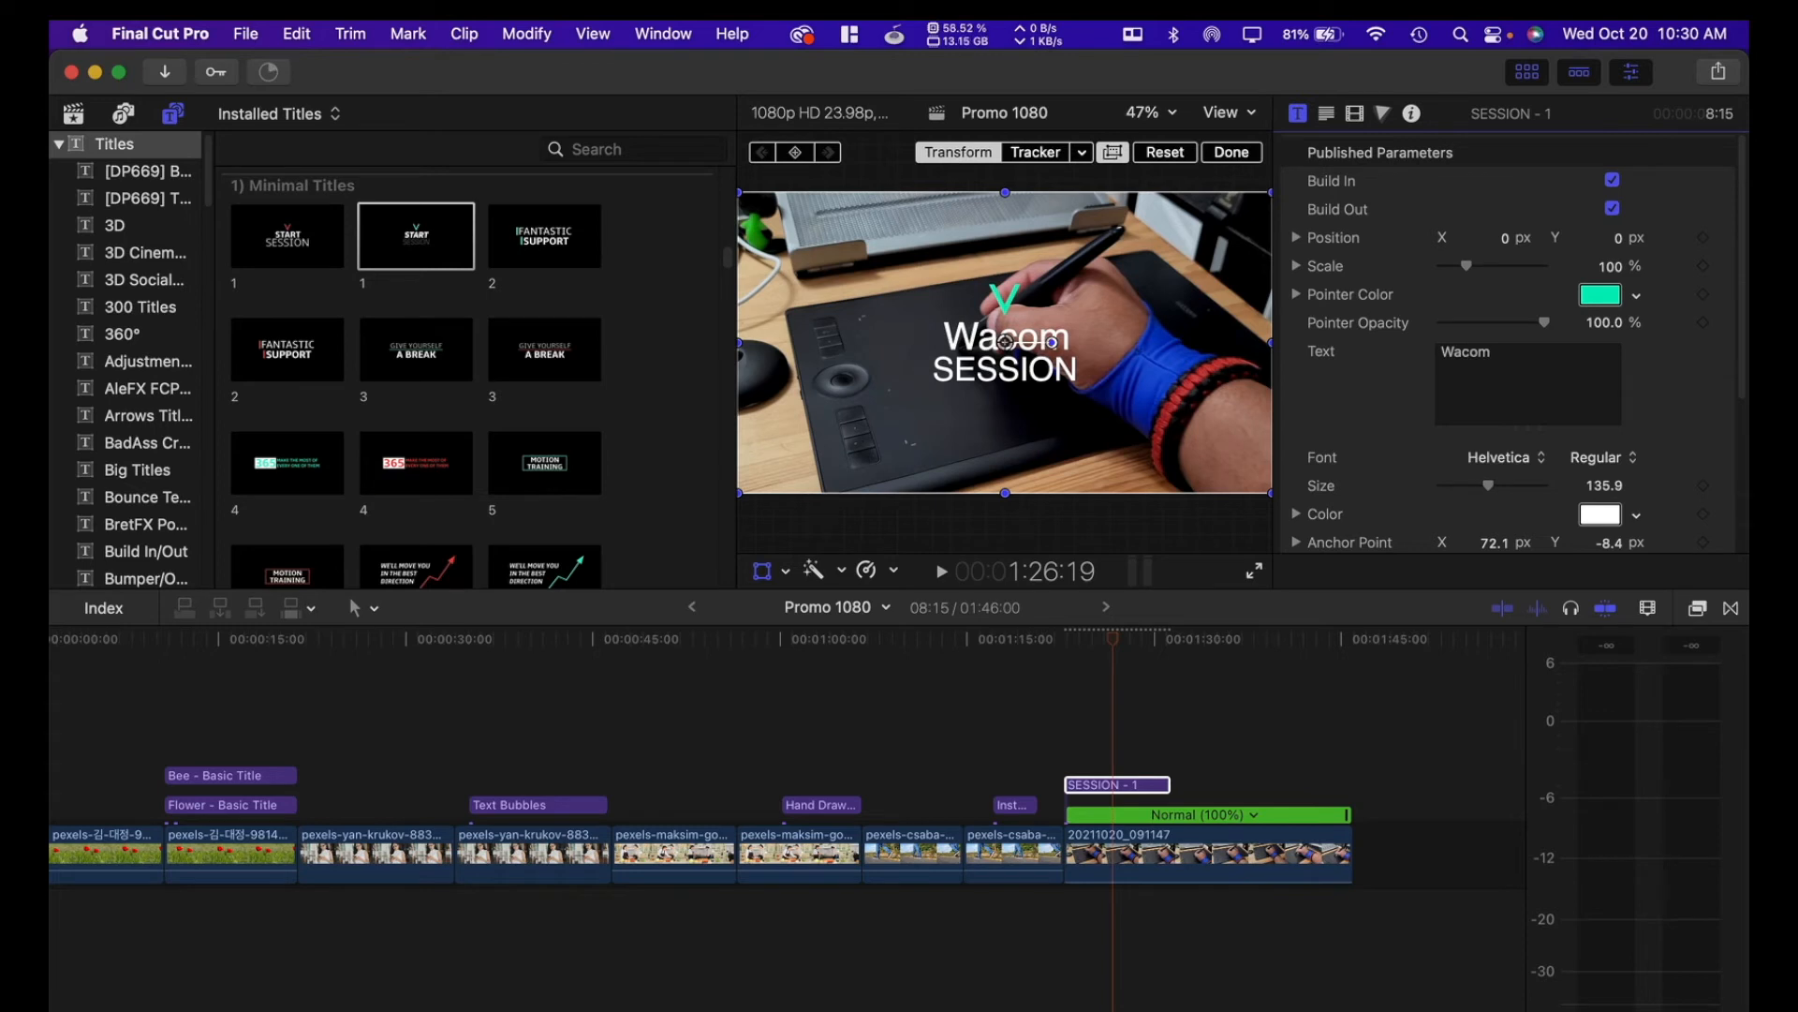
{"action": "type", "text": " Intous Pro"}
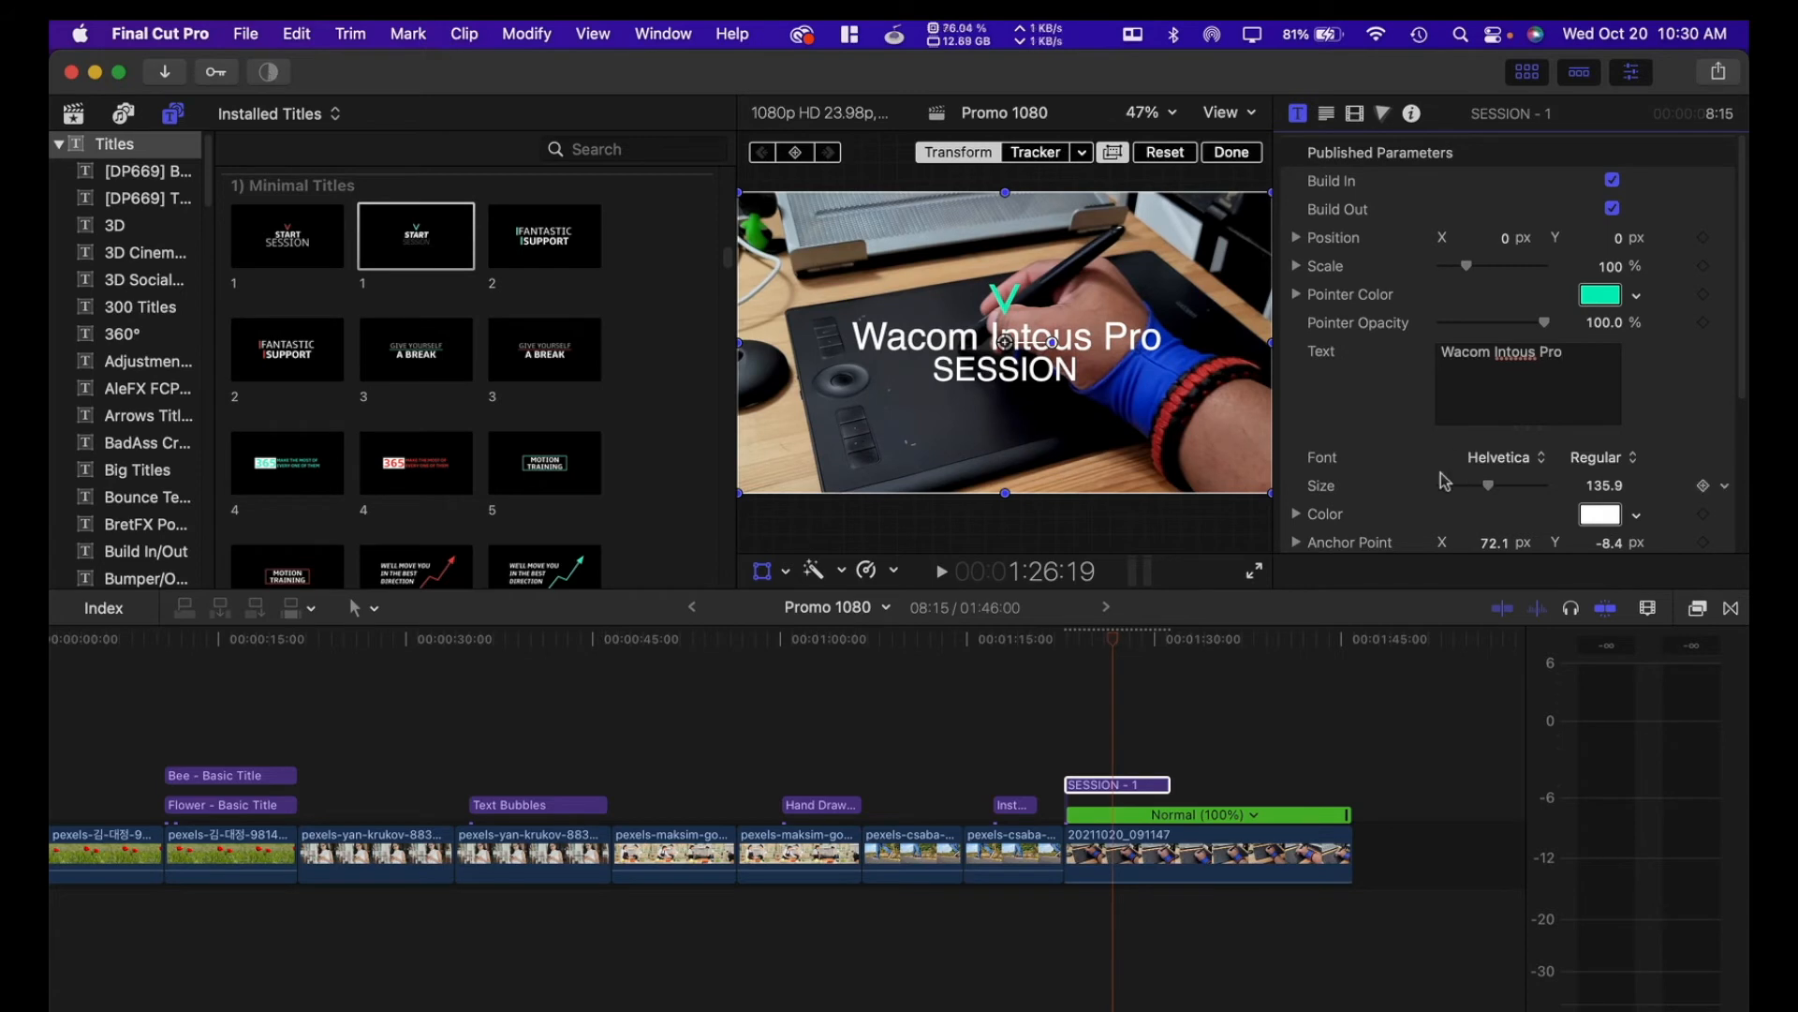
Step: Replace SESSION in the title's second text line with "M" and move the title to the lower-left part of the picture
{"action": "scroll", "coordinate": [1443, 473], "scroll_direction": "down", "scroll_amount": 3}
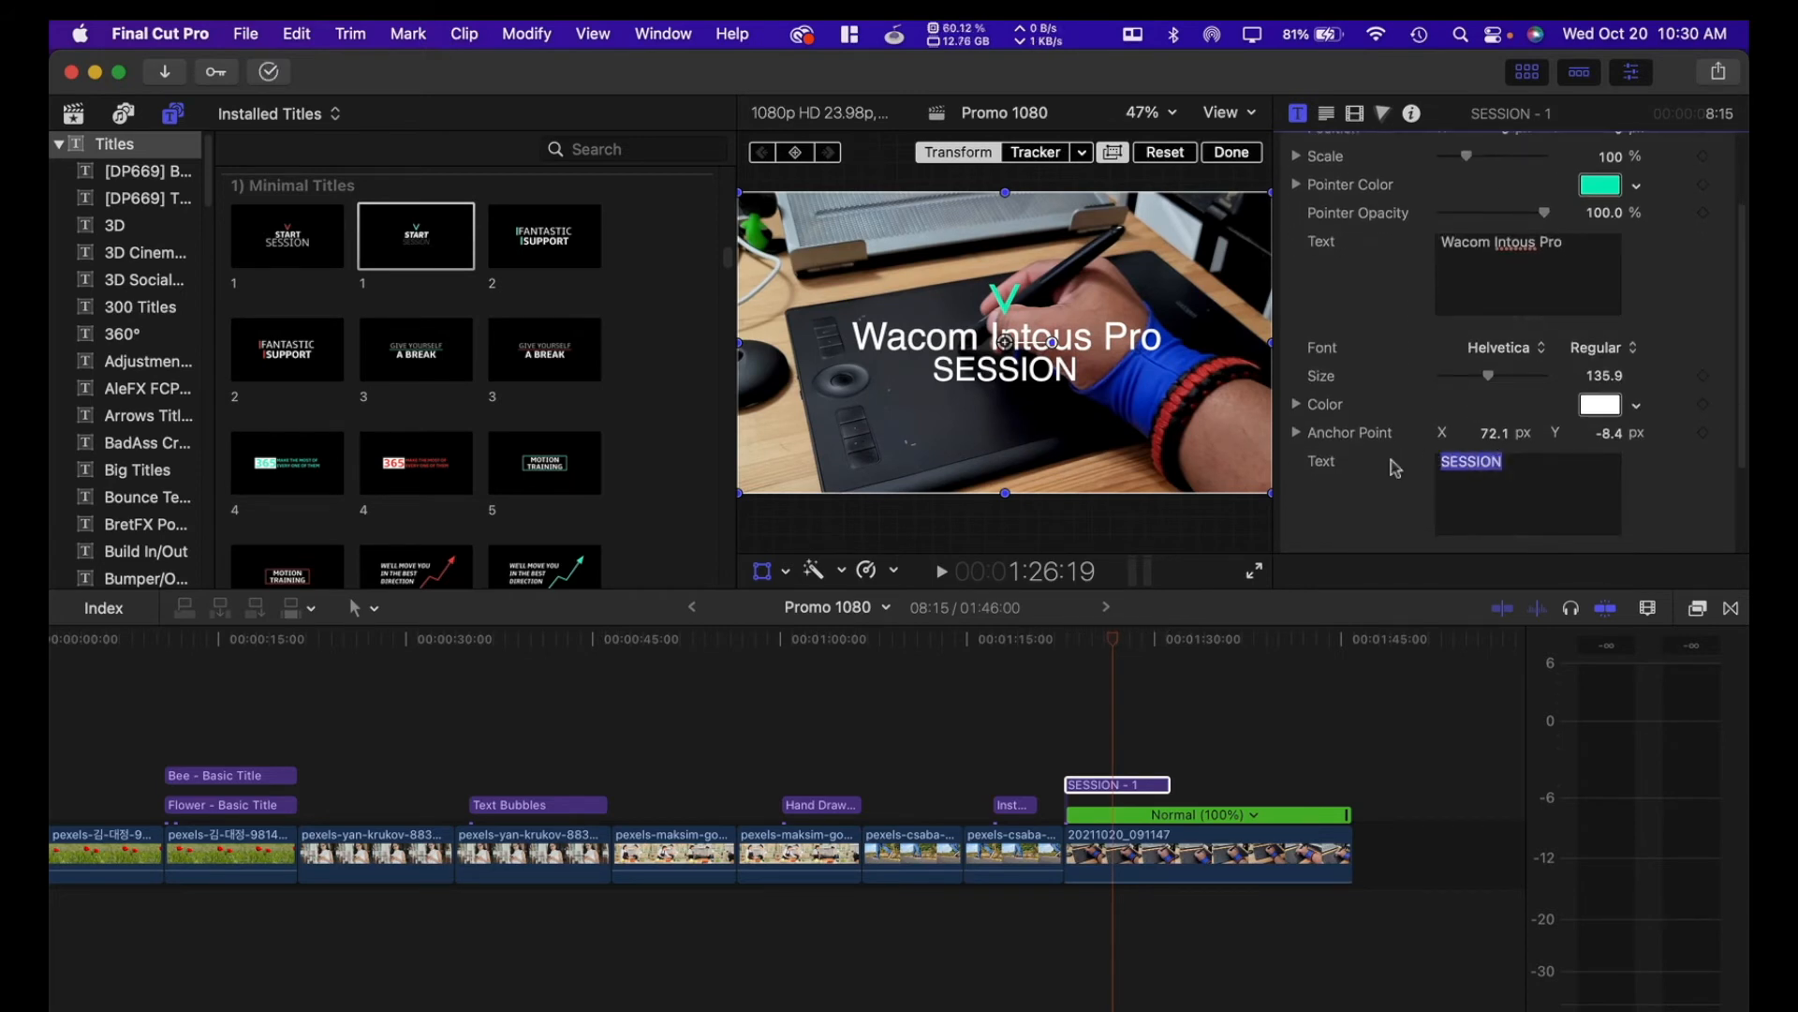
{"action": "type", "text": "M"}
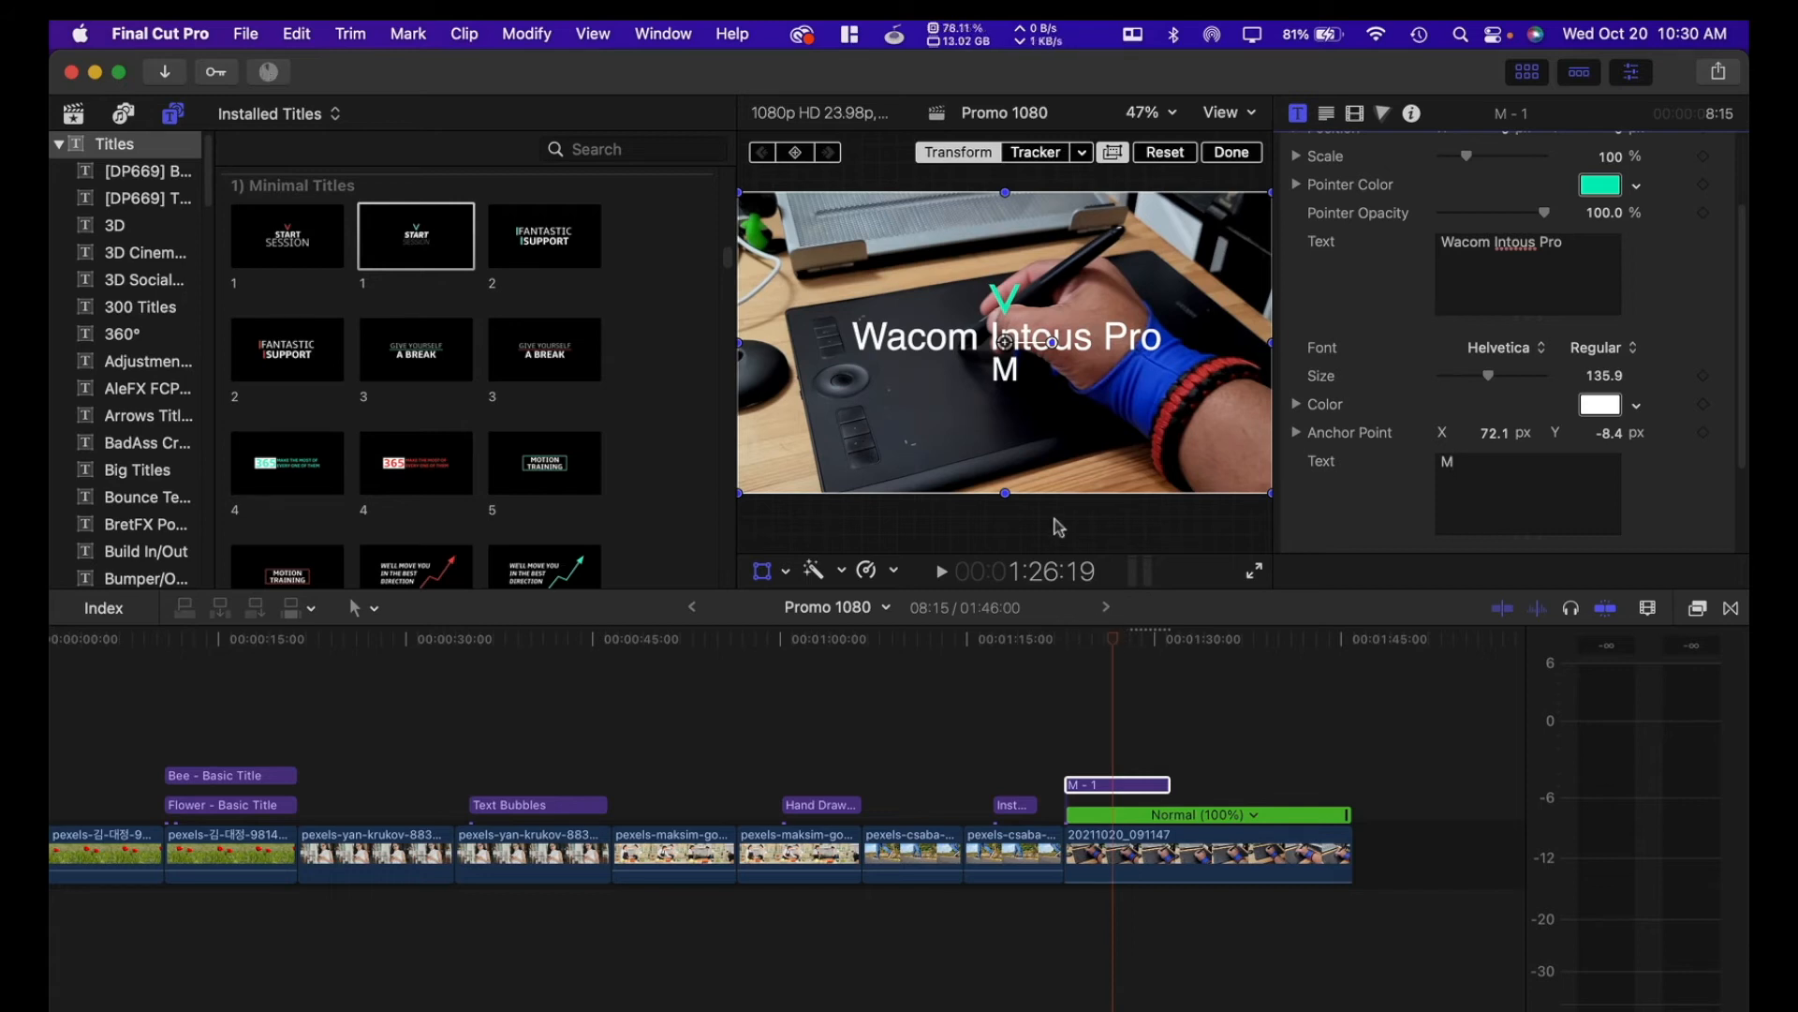
{"action": "left_click_drag", "start_coordinate": [1005, 342], "coordinate": [897, 448]}
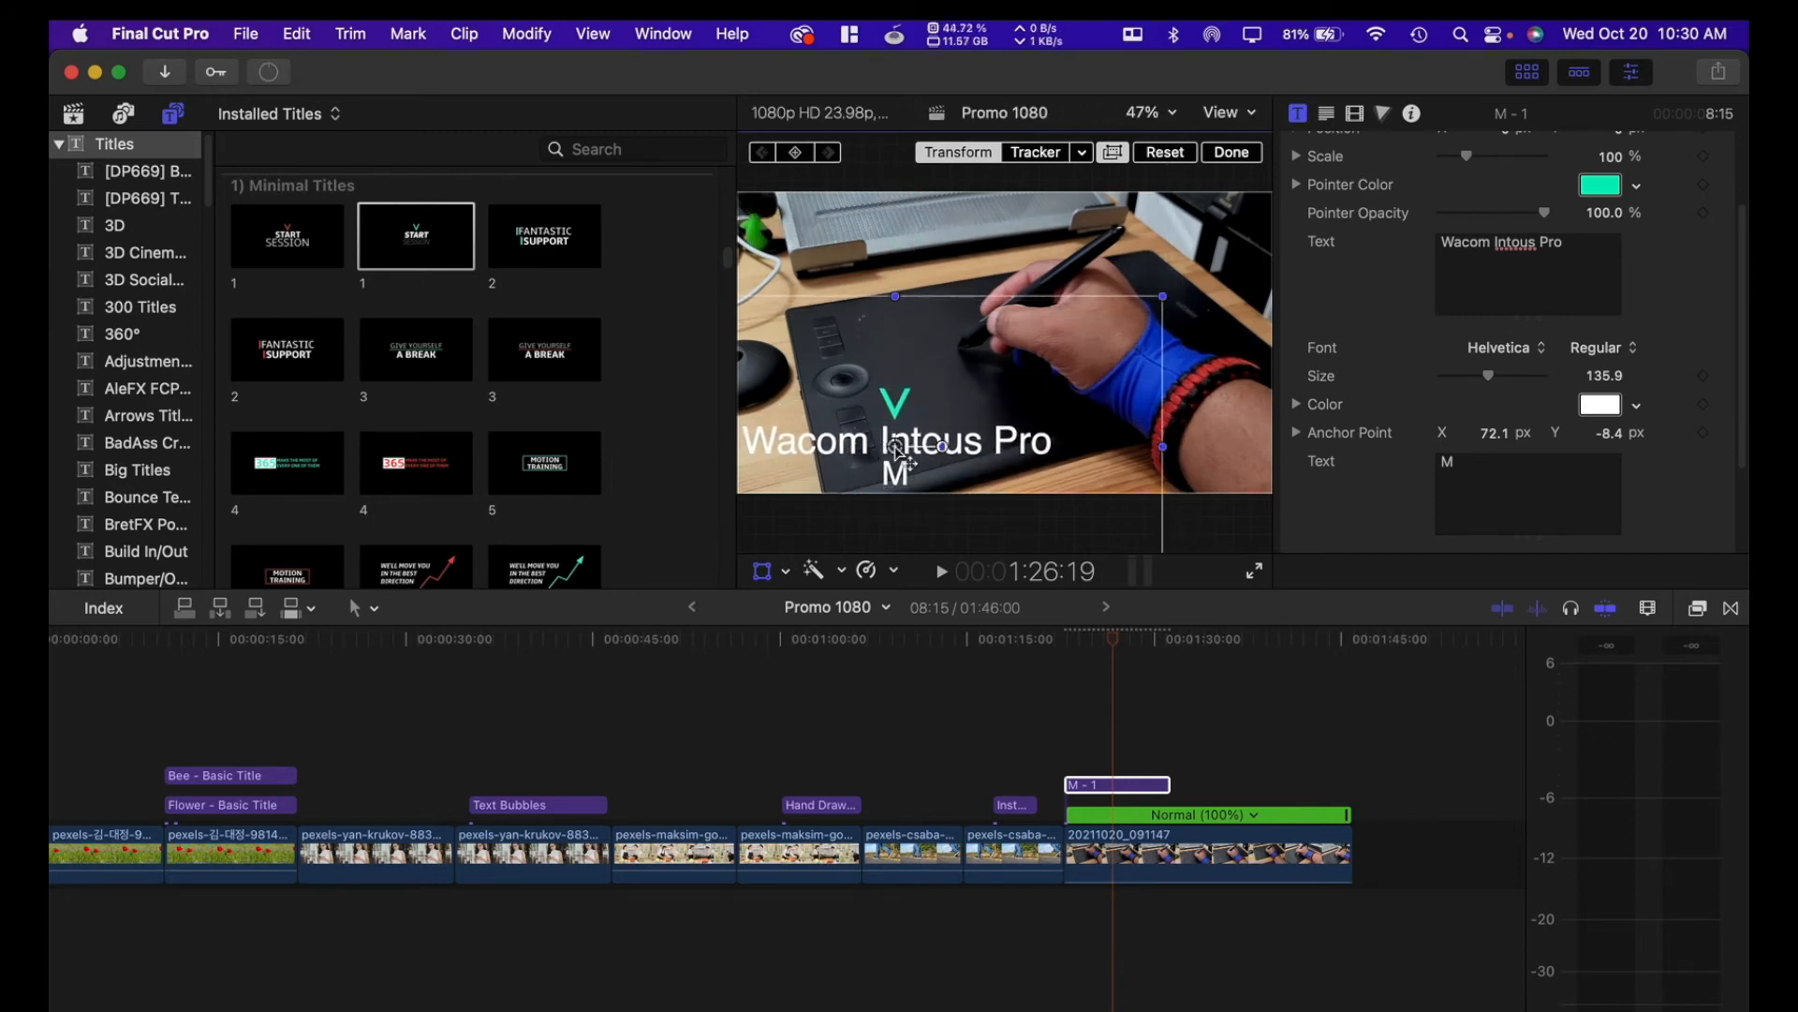
Step: Change the Wacom Intous Pro title's pointer color to red
{"action": "left_click", "coordinate": [1602, 186]}
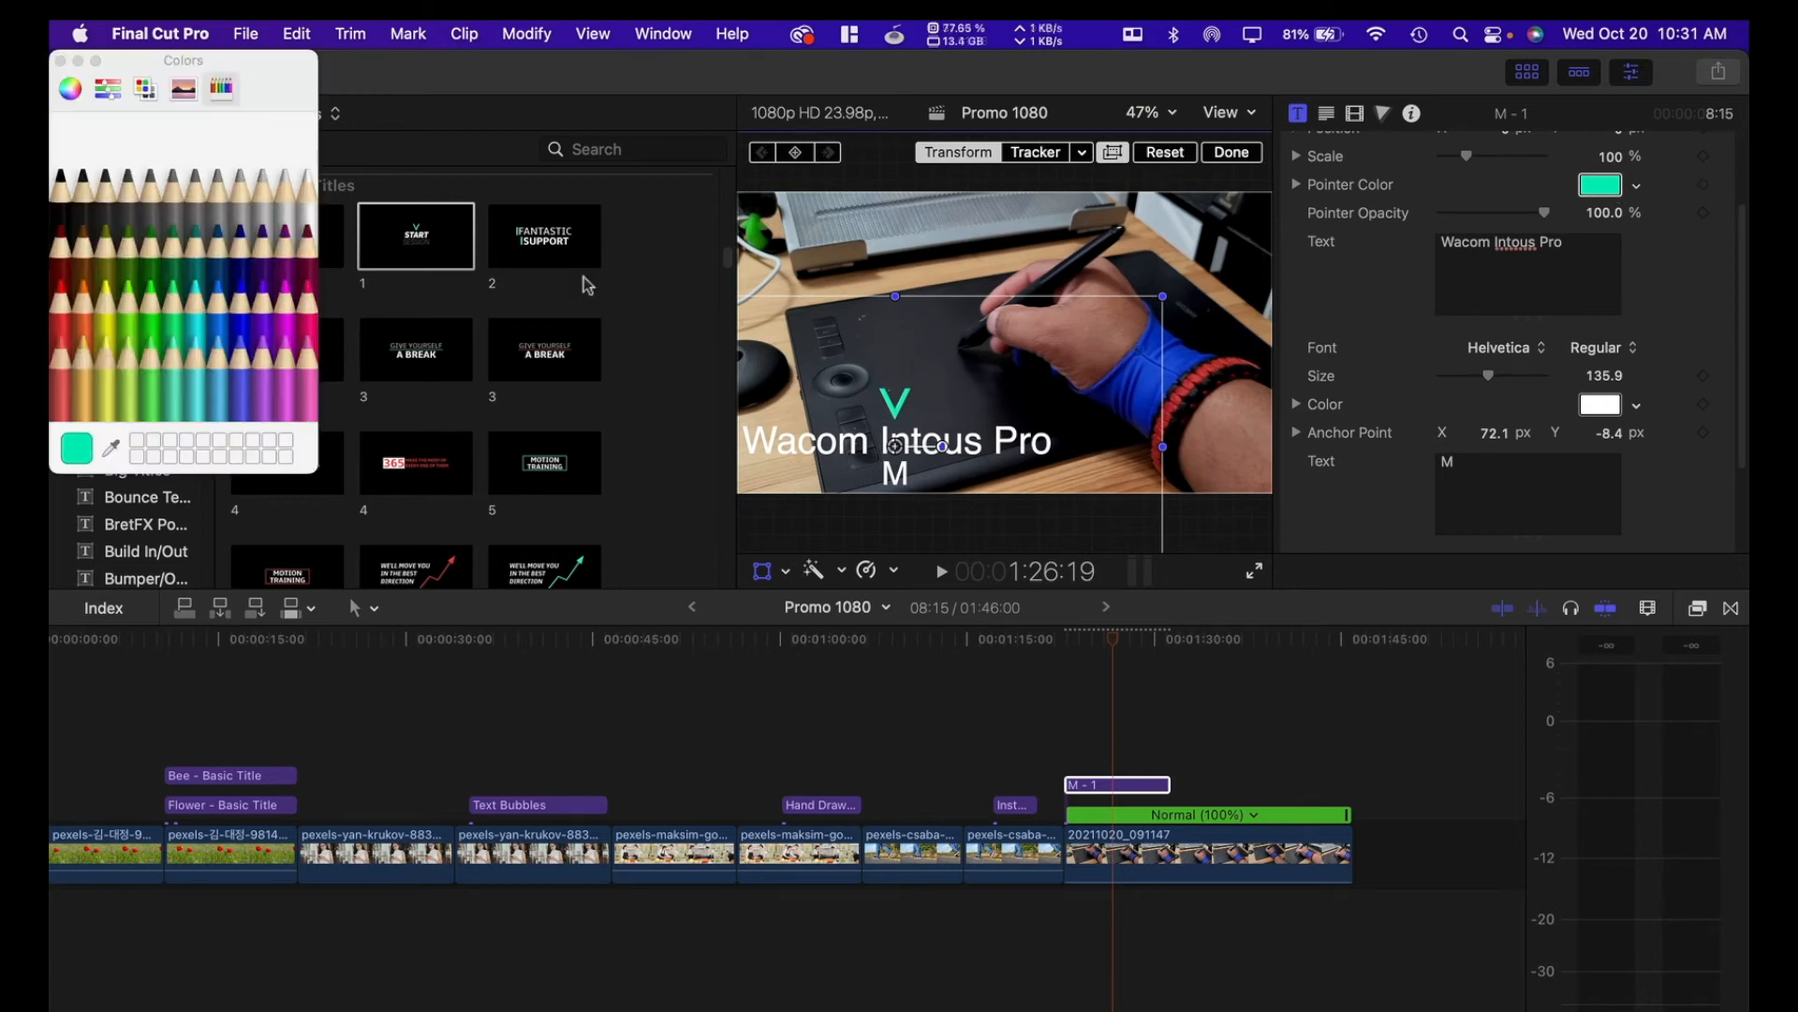
{"action": "left_click", "coordinate": [64, 311]}
{"action": "left_click", "coordinate": [61, 62]}
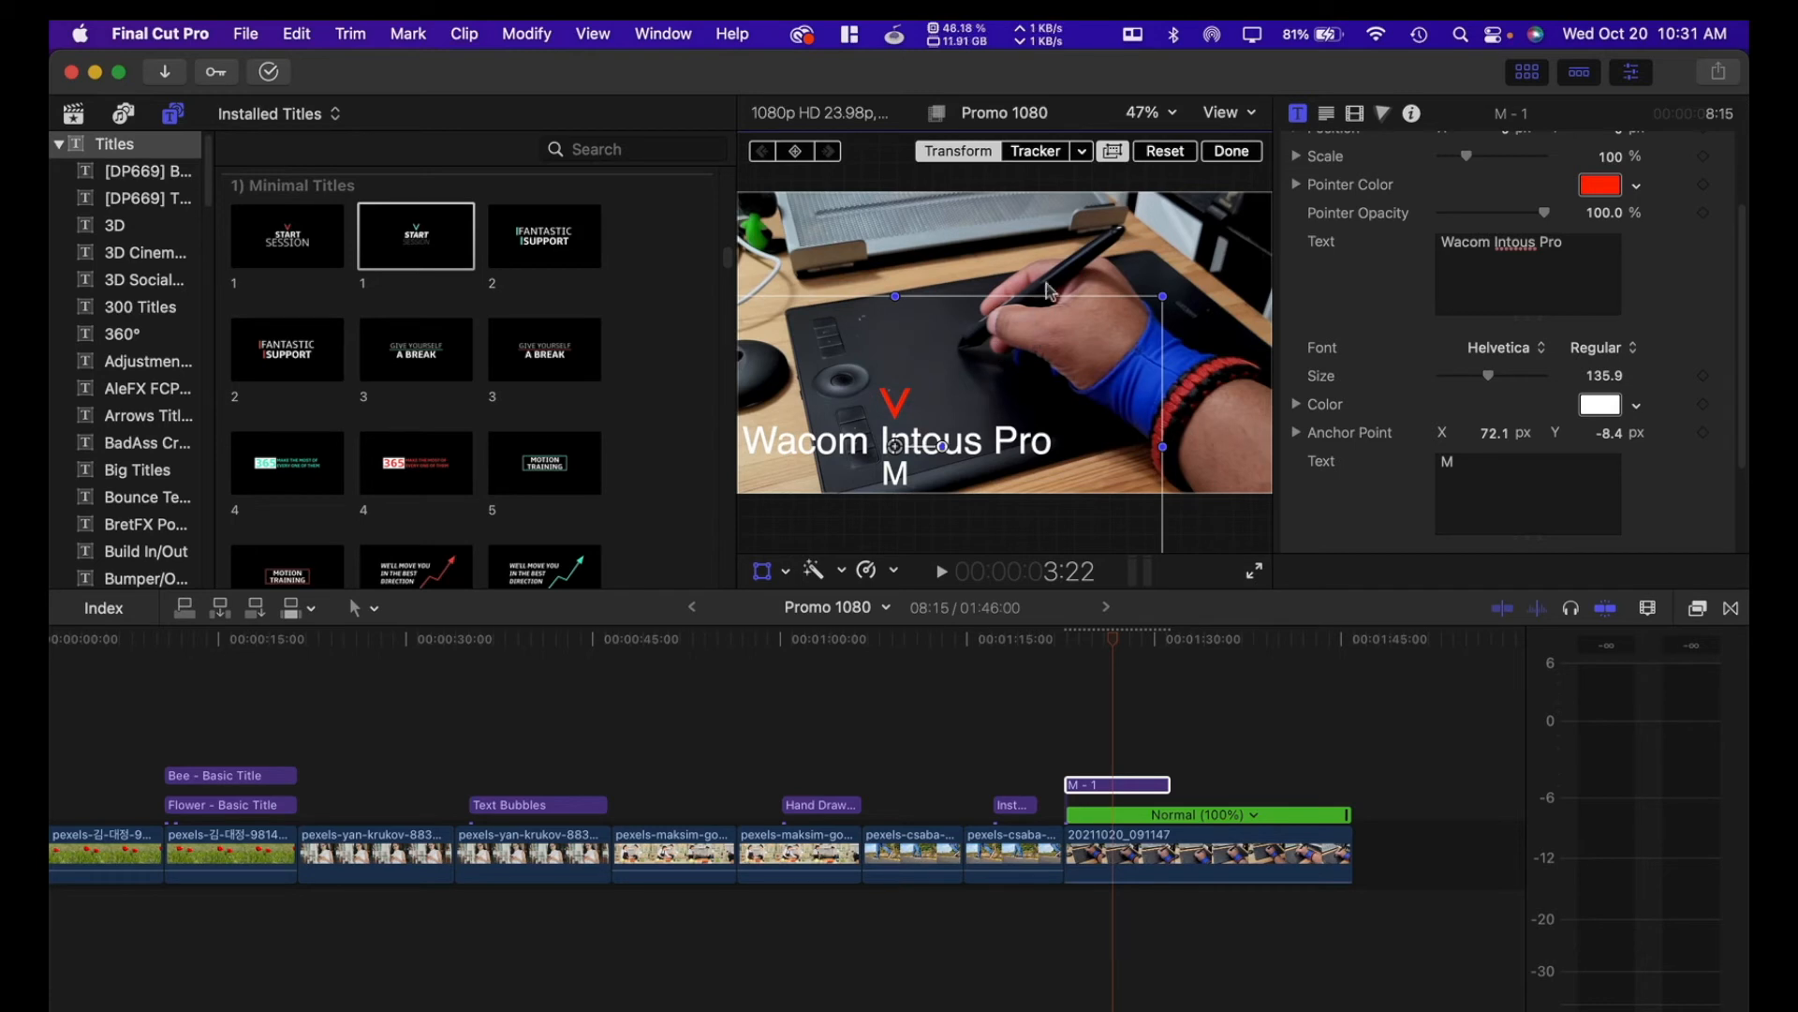
Step: Find the red APRIL 14th diamond title 22 in Minimal Titles and add it as a tracked title on the drawing hand
{"action": "scroll", "coordinate": [506, 347], "scroll_direction": "down", "scroll_amount": 15}
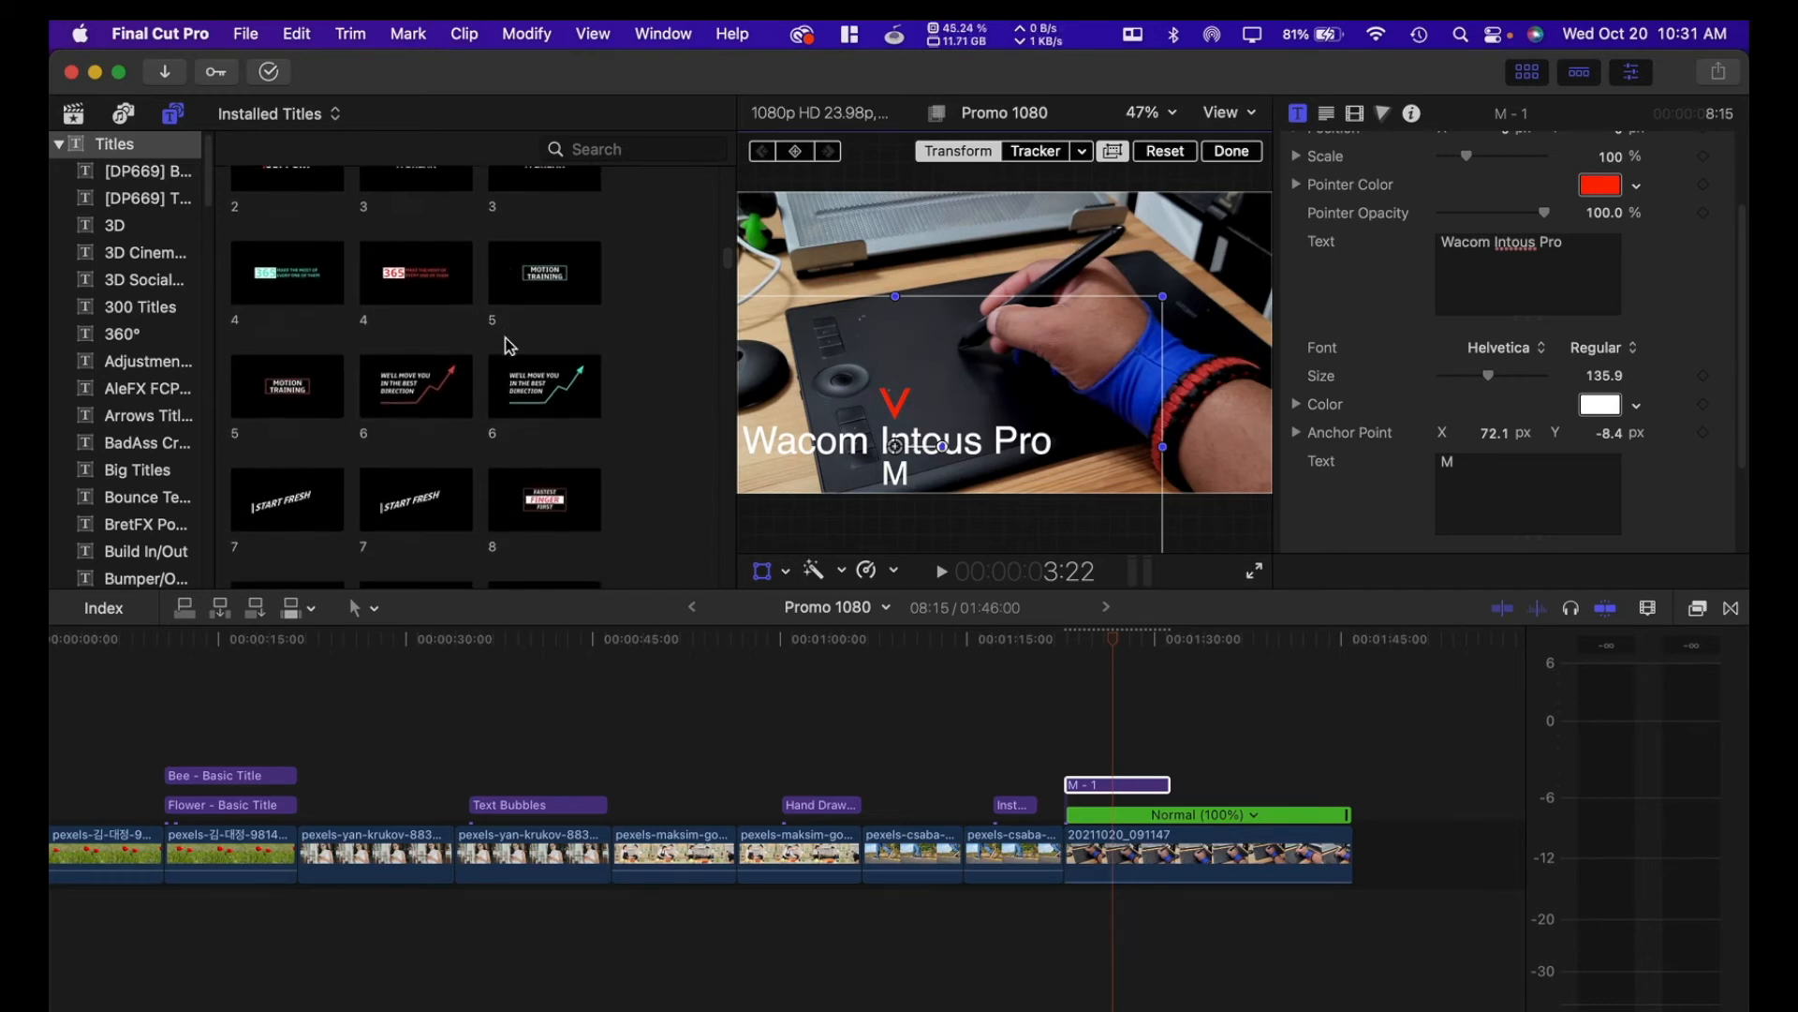
{"action": "scroll", "coordinate": [506, 346], "scroll_direction": "down", "scroll_amount": 5}
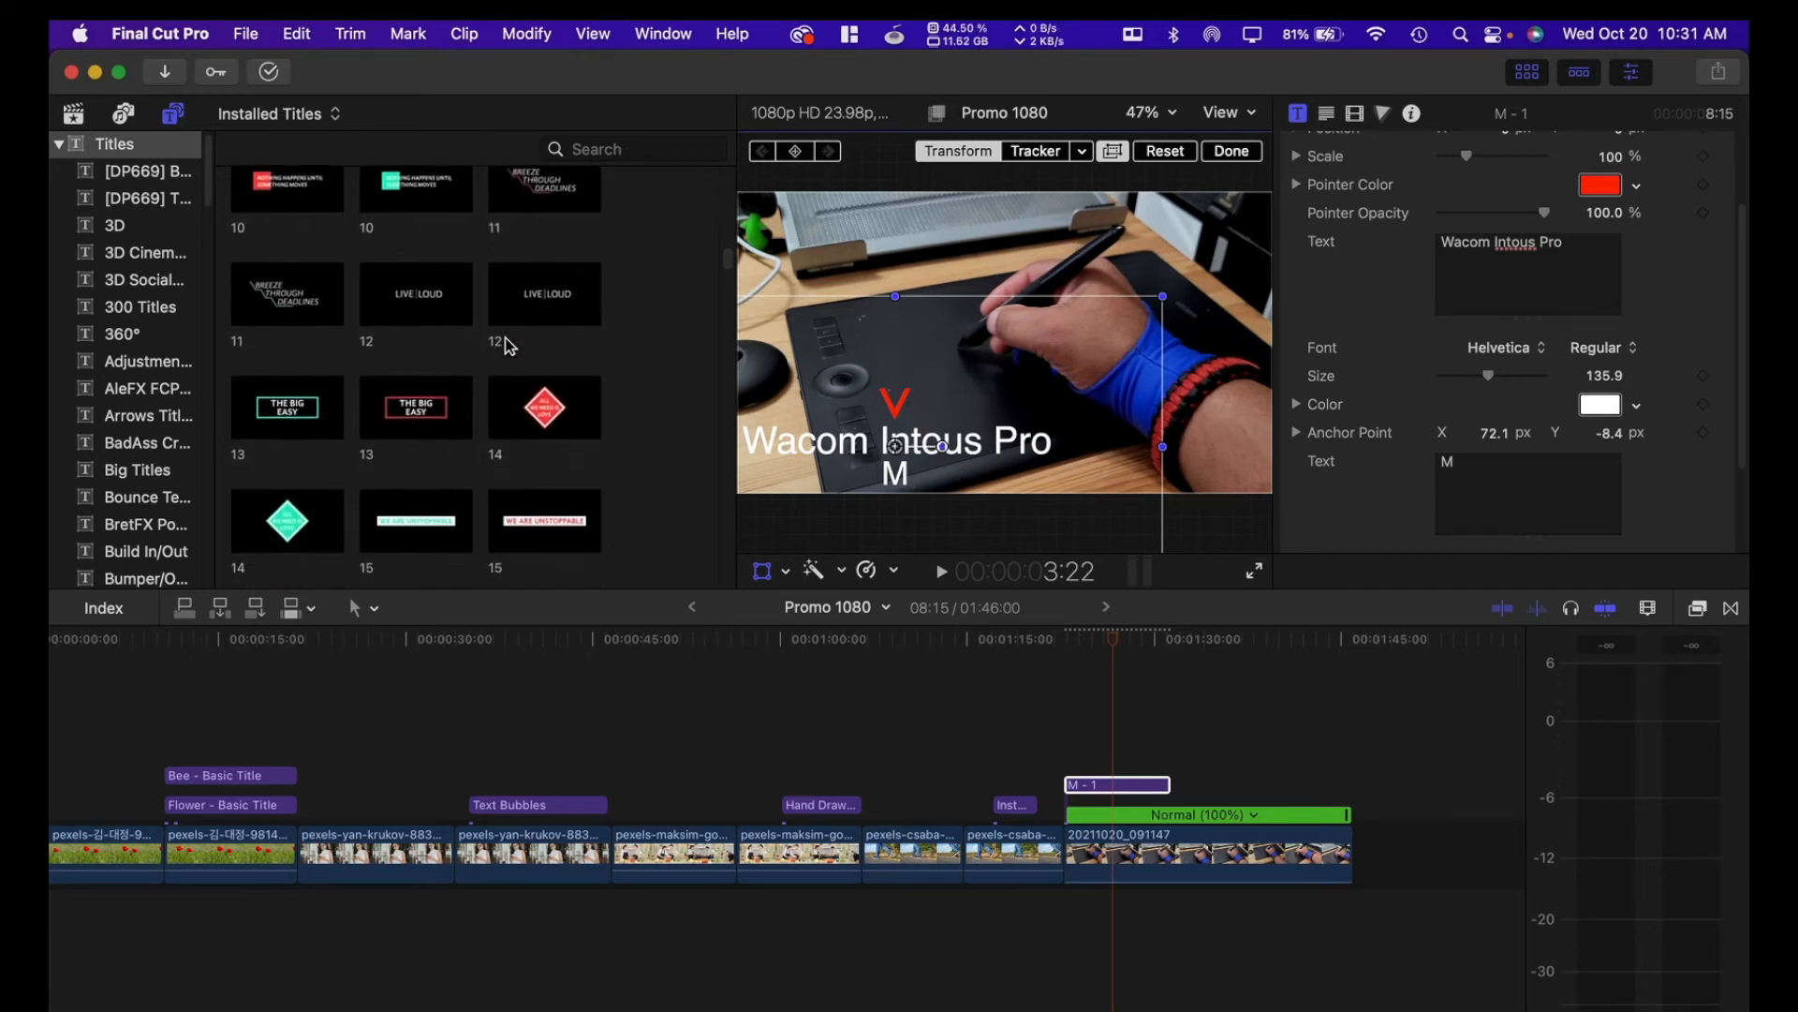
{"action": "scroll", "coordinate": [550, 335], "scroll_direction": "down", "scroll_amount": 10}
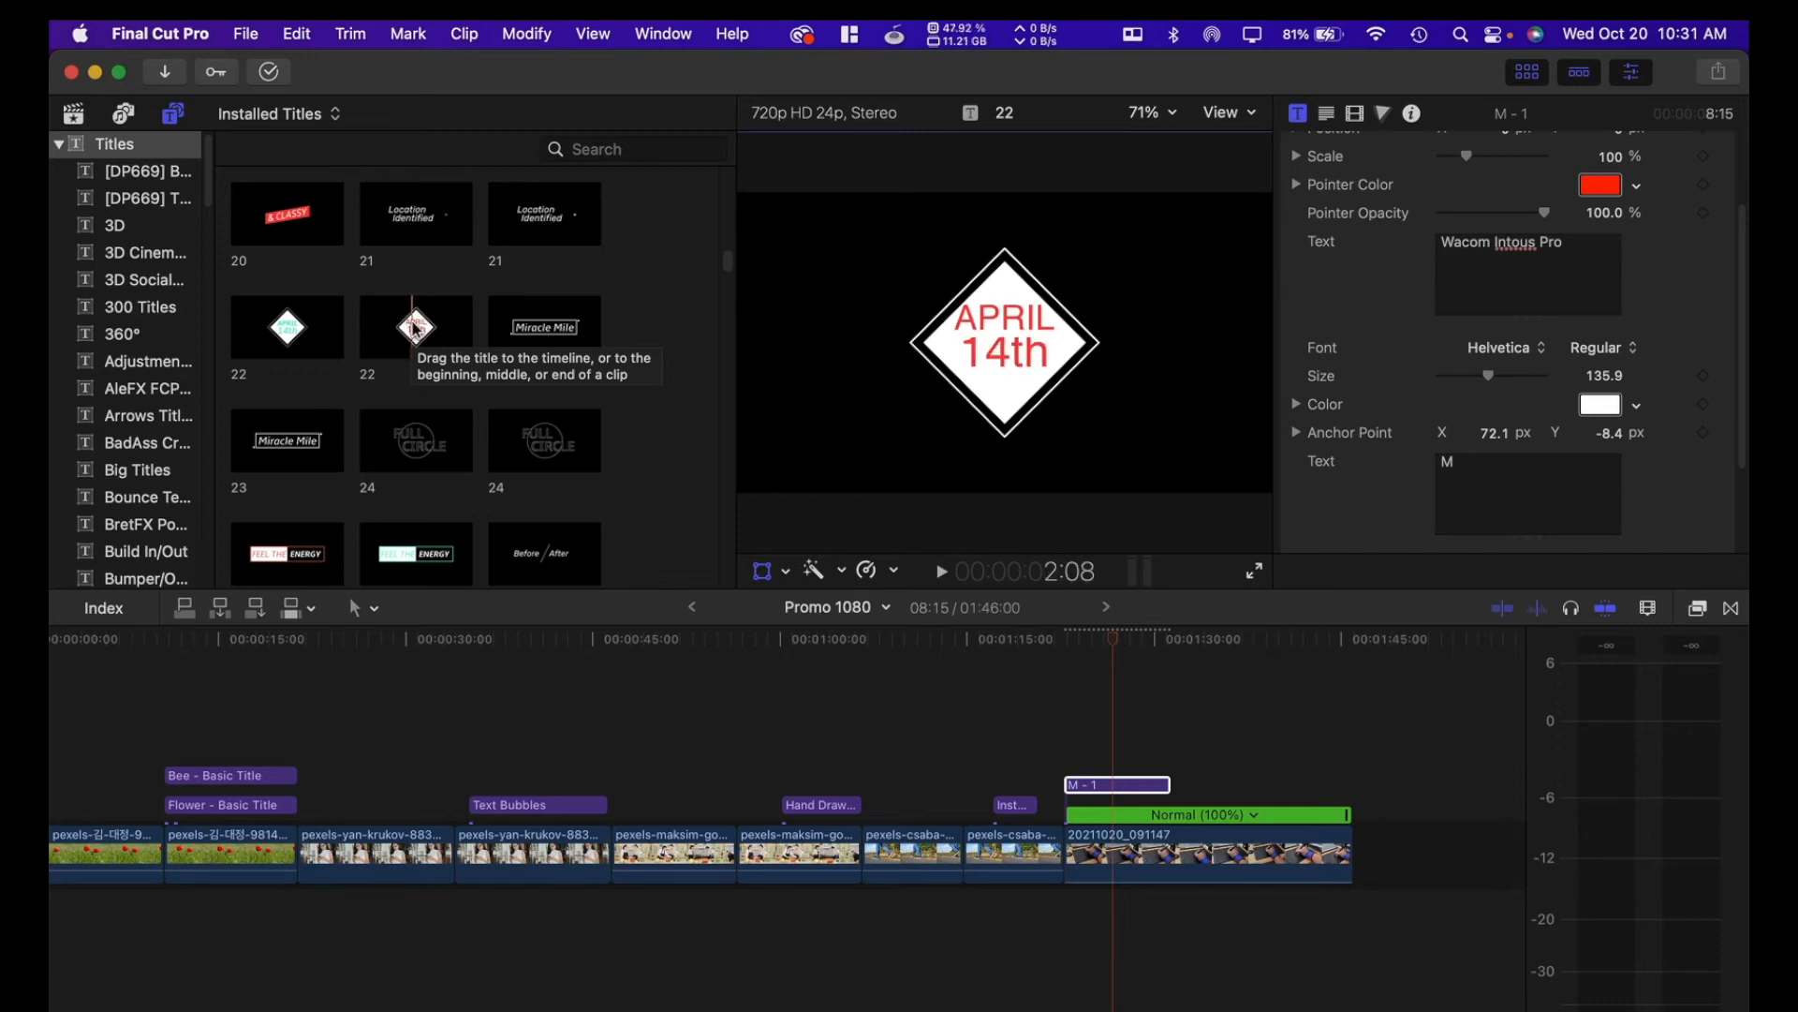
{"action": "left_click_drag", "start_coordinate": [414, 325], "coordinate": [1056, 326]}
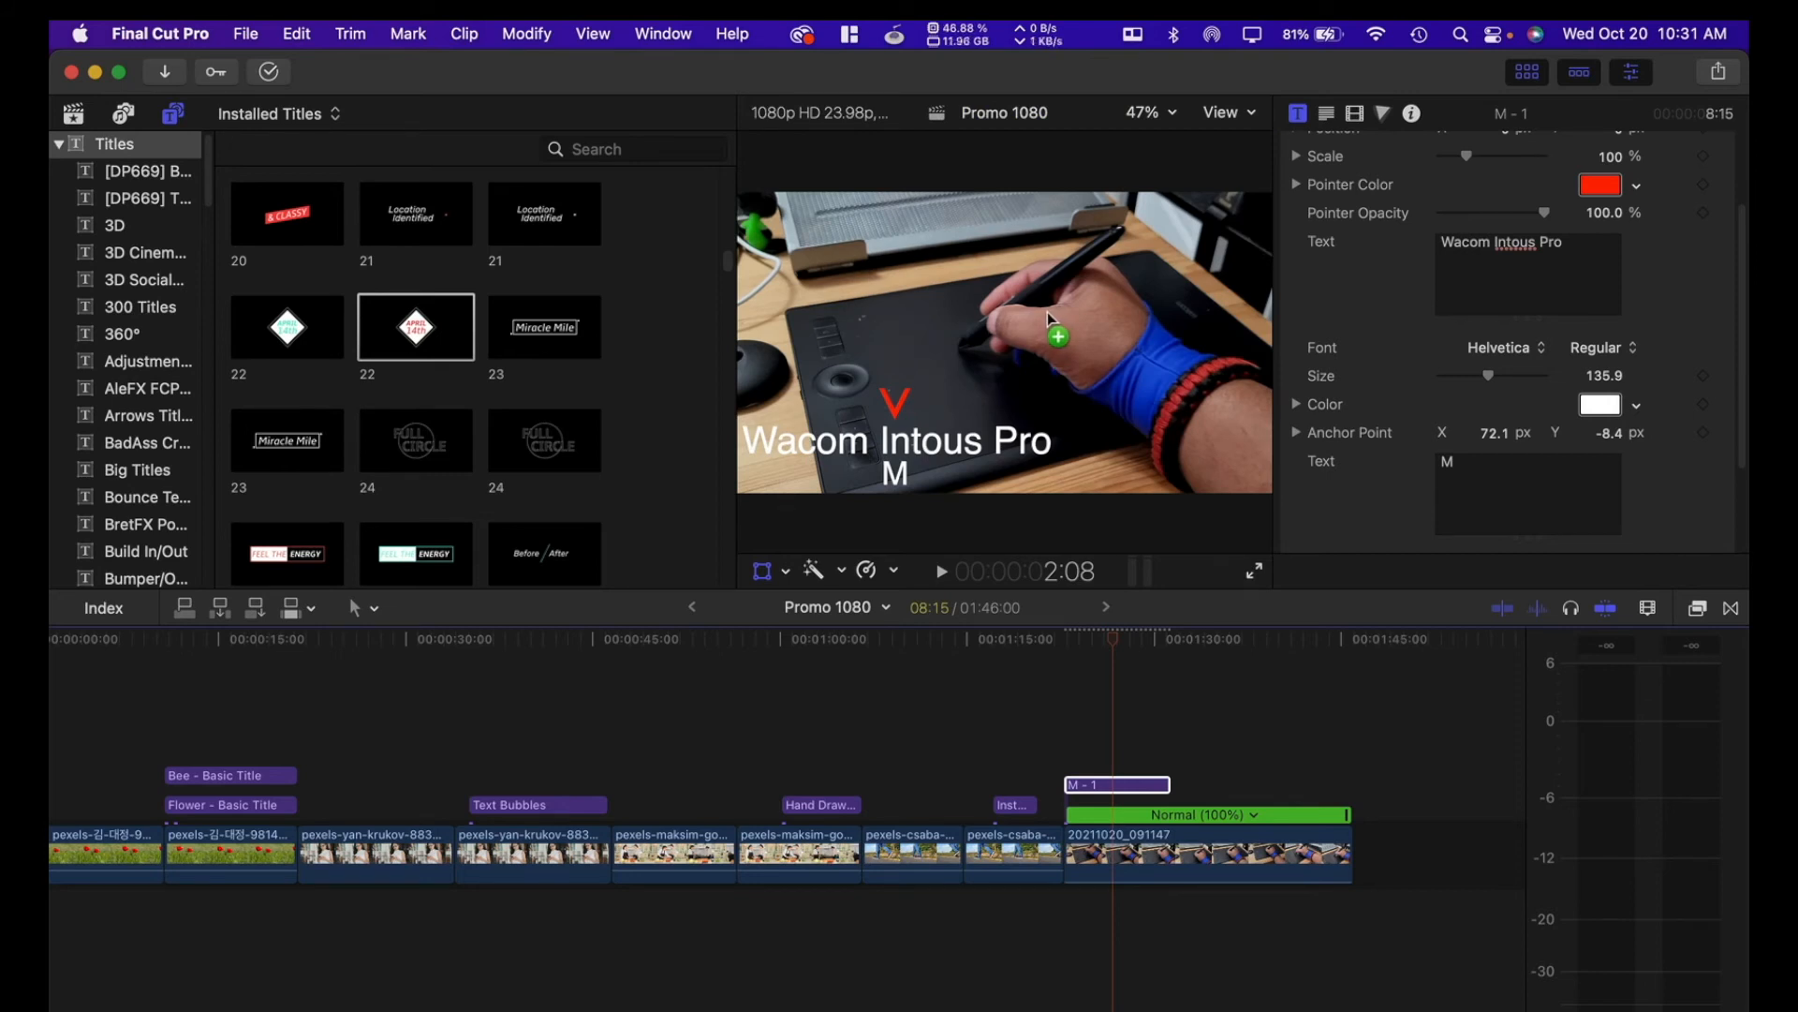
{"action": "left_click_drag", "start_coordinate": [1048, 320], "coordinate": [1049, 319]}
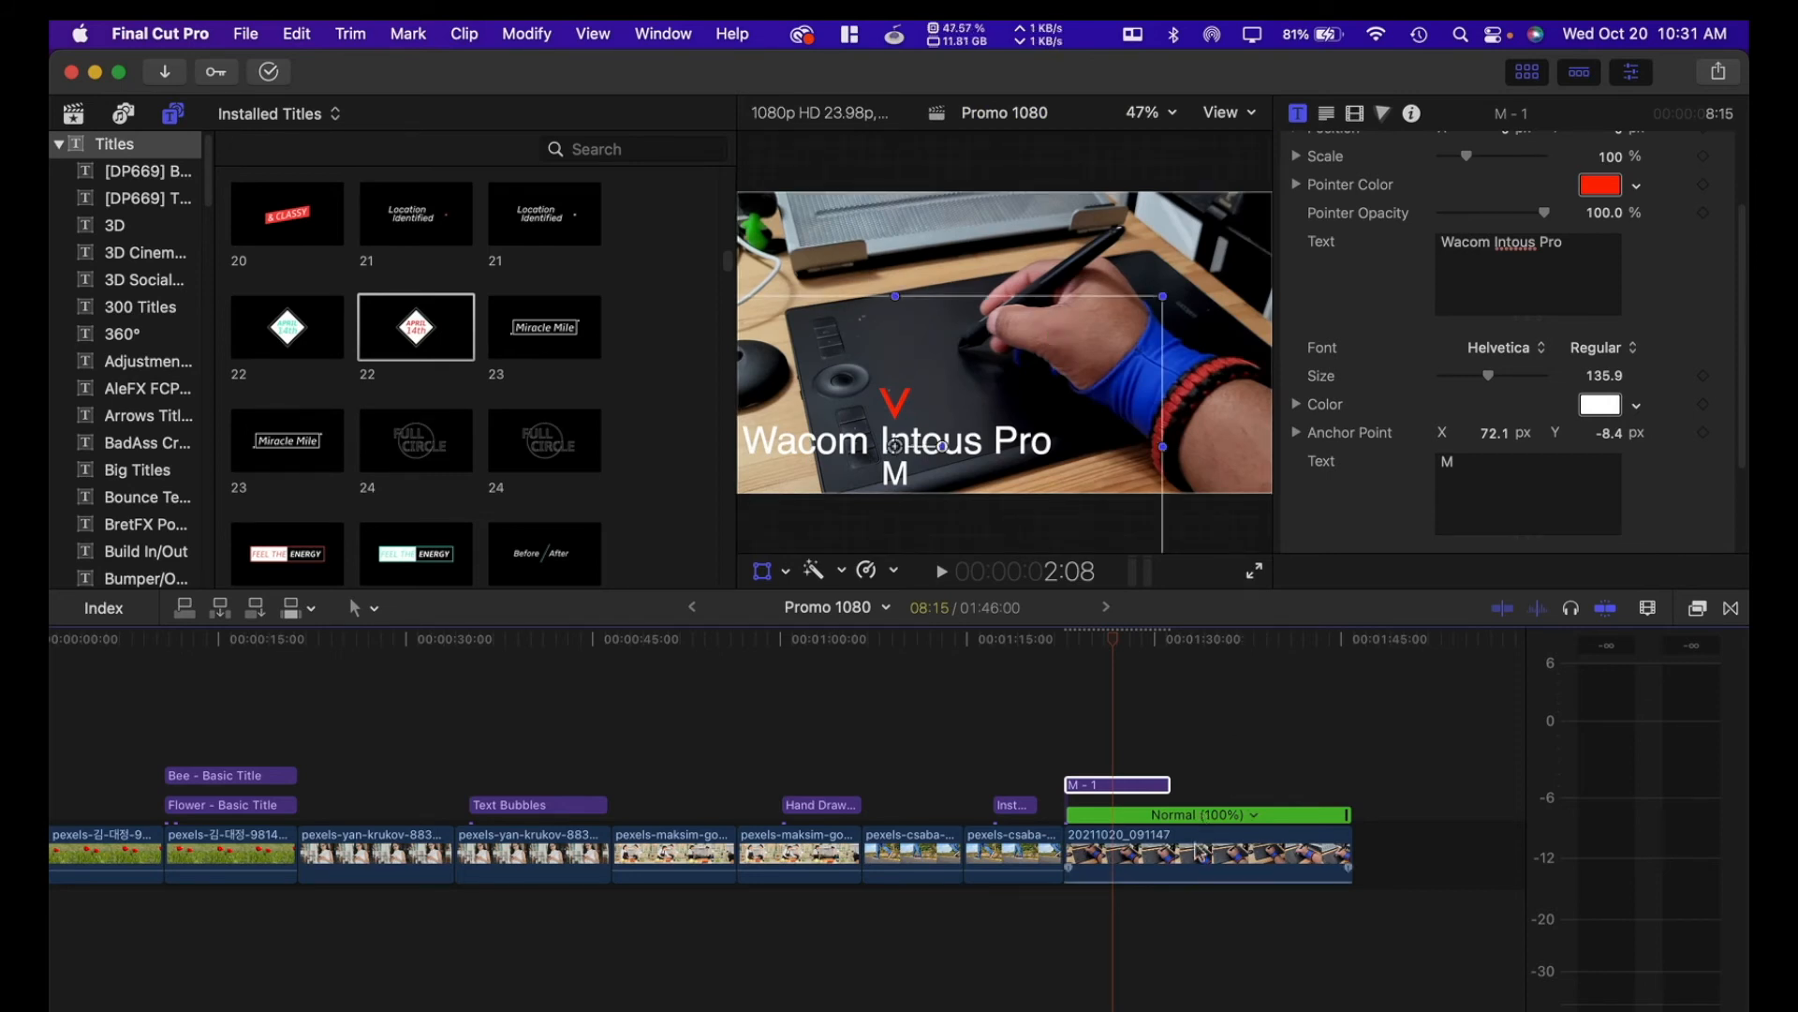
{"action": "left_click", "coordinate": [1208, 848]}
{"action": "left_click_drag", "start_coordinate": [417, 332], "coordinate": [1063, 286]}
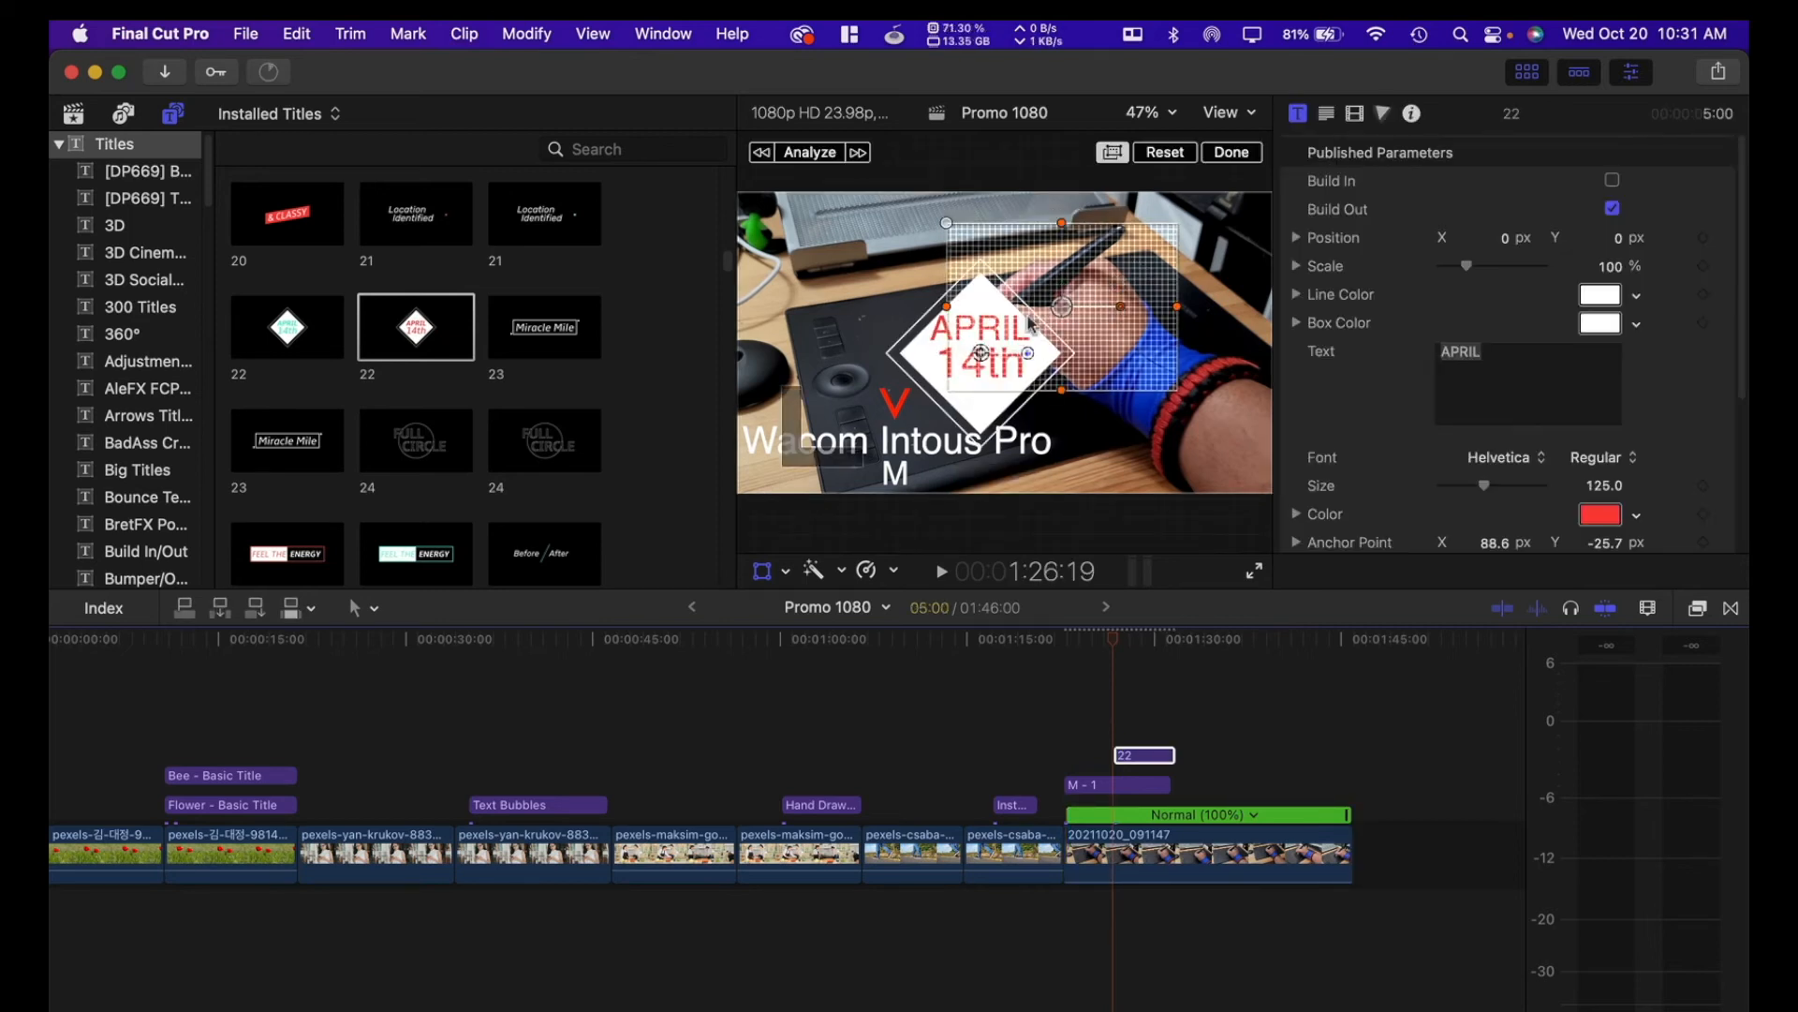
Step: Move the APRIL 14th title clear of the hand and shape the tracking region into a smaller ellipse around the hand holding the pen
{"action": "left_click_drag", "start_coordinate": [980, 353], "coordinate": [843, 277]}
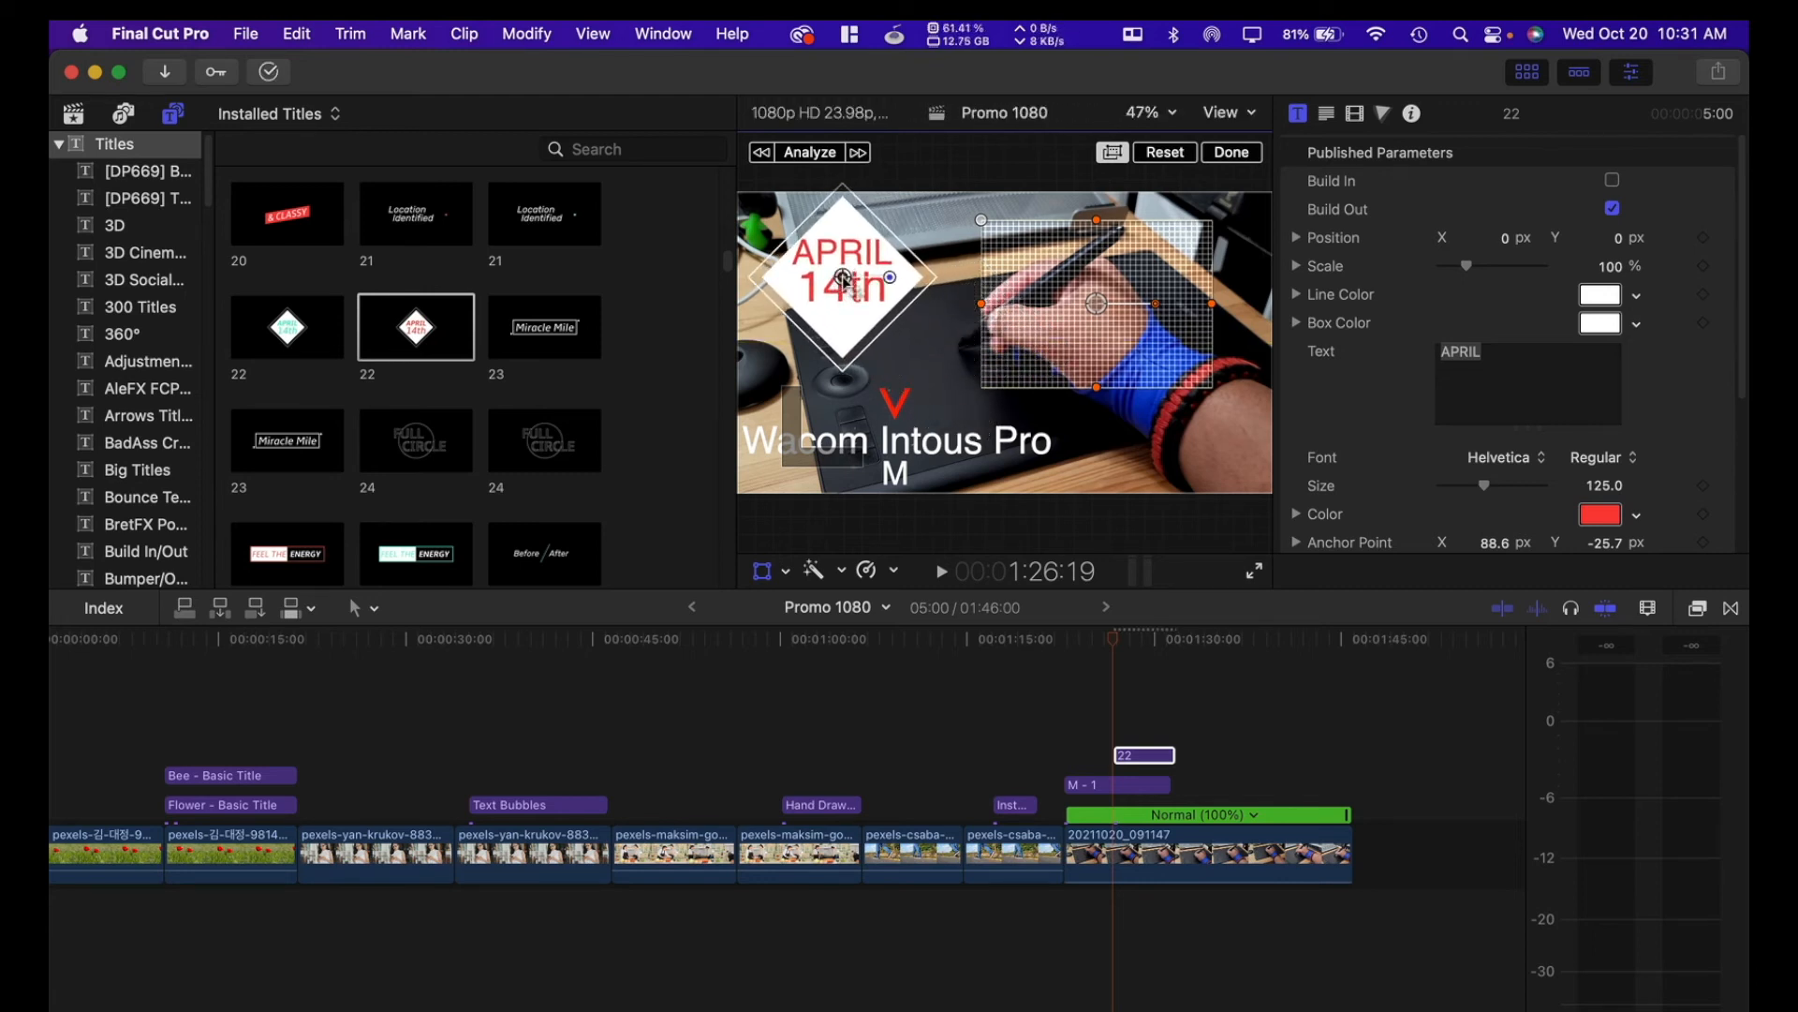
{"action": "left_click_drag", "start_coordinate": [1094, 309], "coordinate": [1080, 312]}
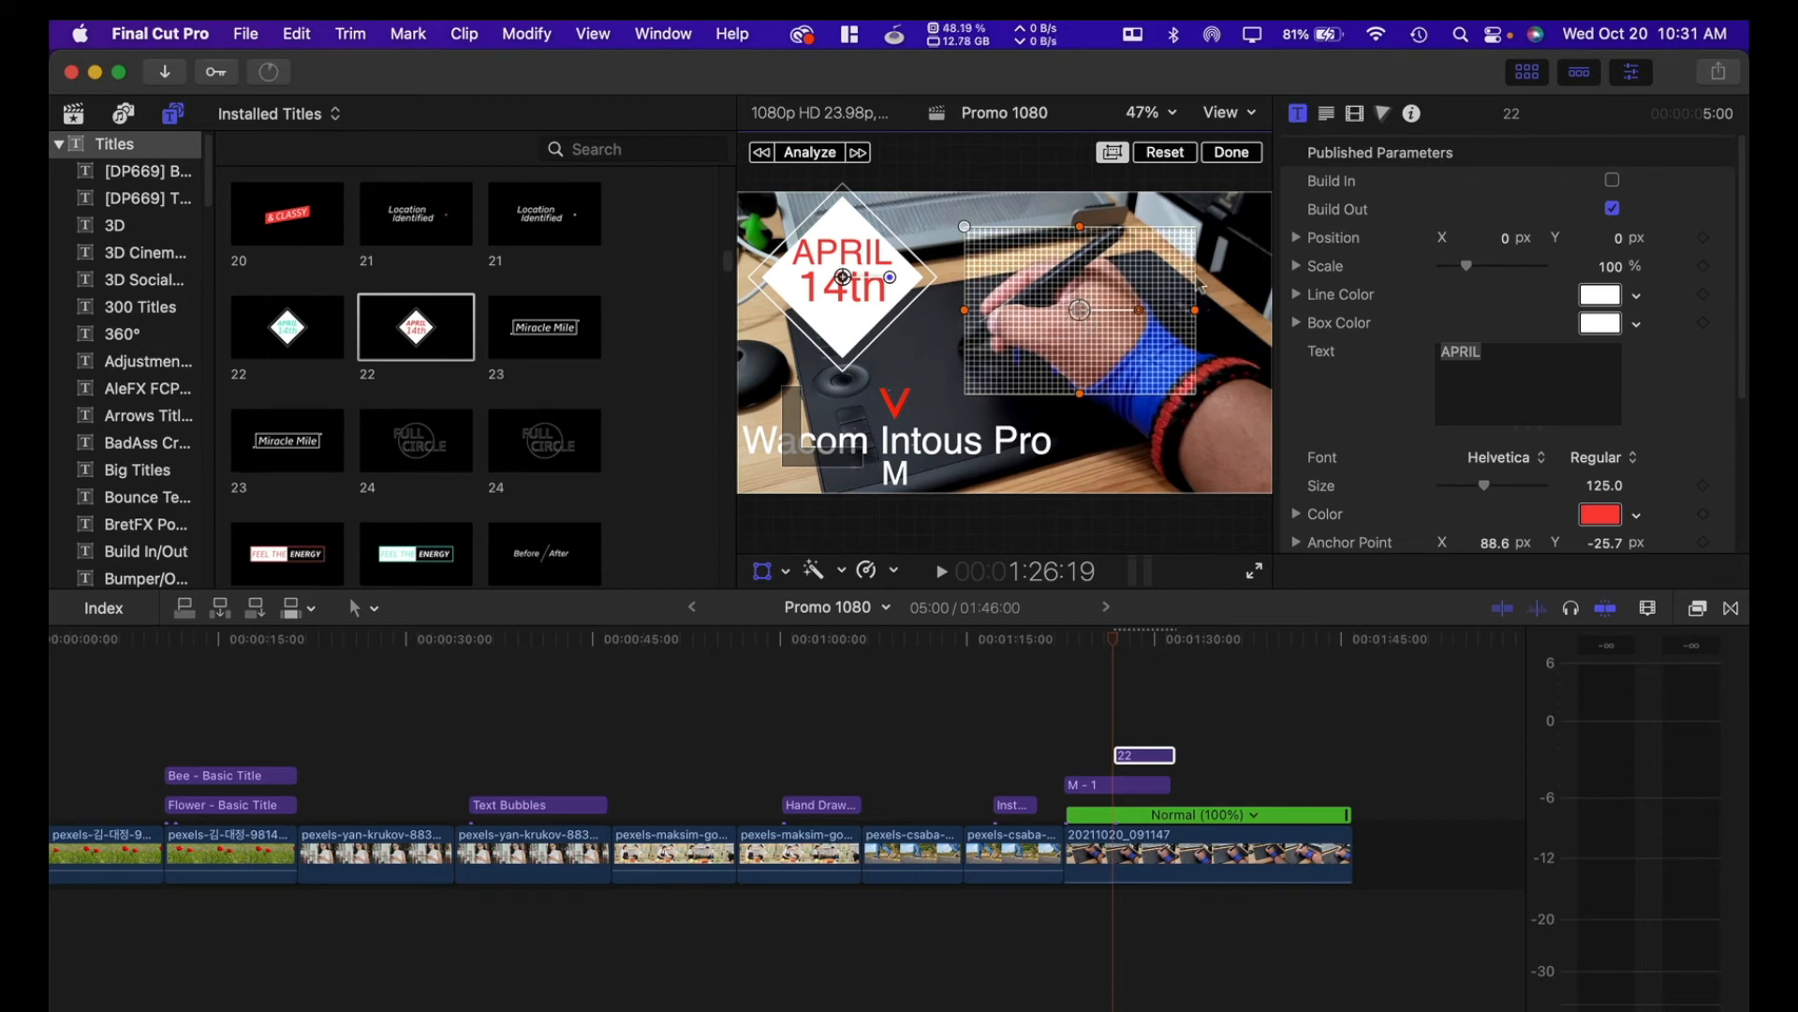
{"action": "left_click_drag", "start_coordinate": [1195, 309], "coordinate": [1055, 321]}
{"action": "left_click_drag", "start_coordinate": [1056, 399], "coordinate": [1052, 377]}
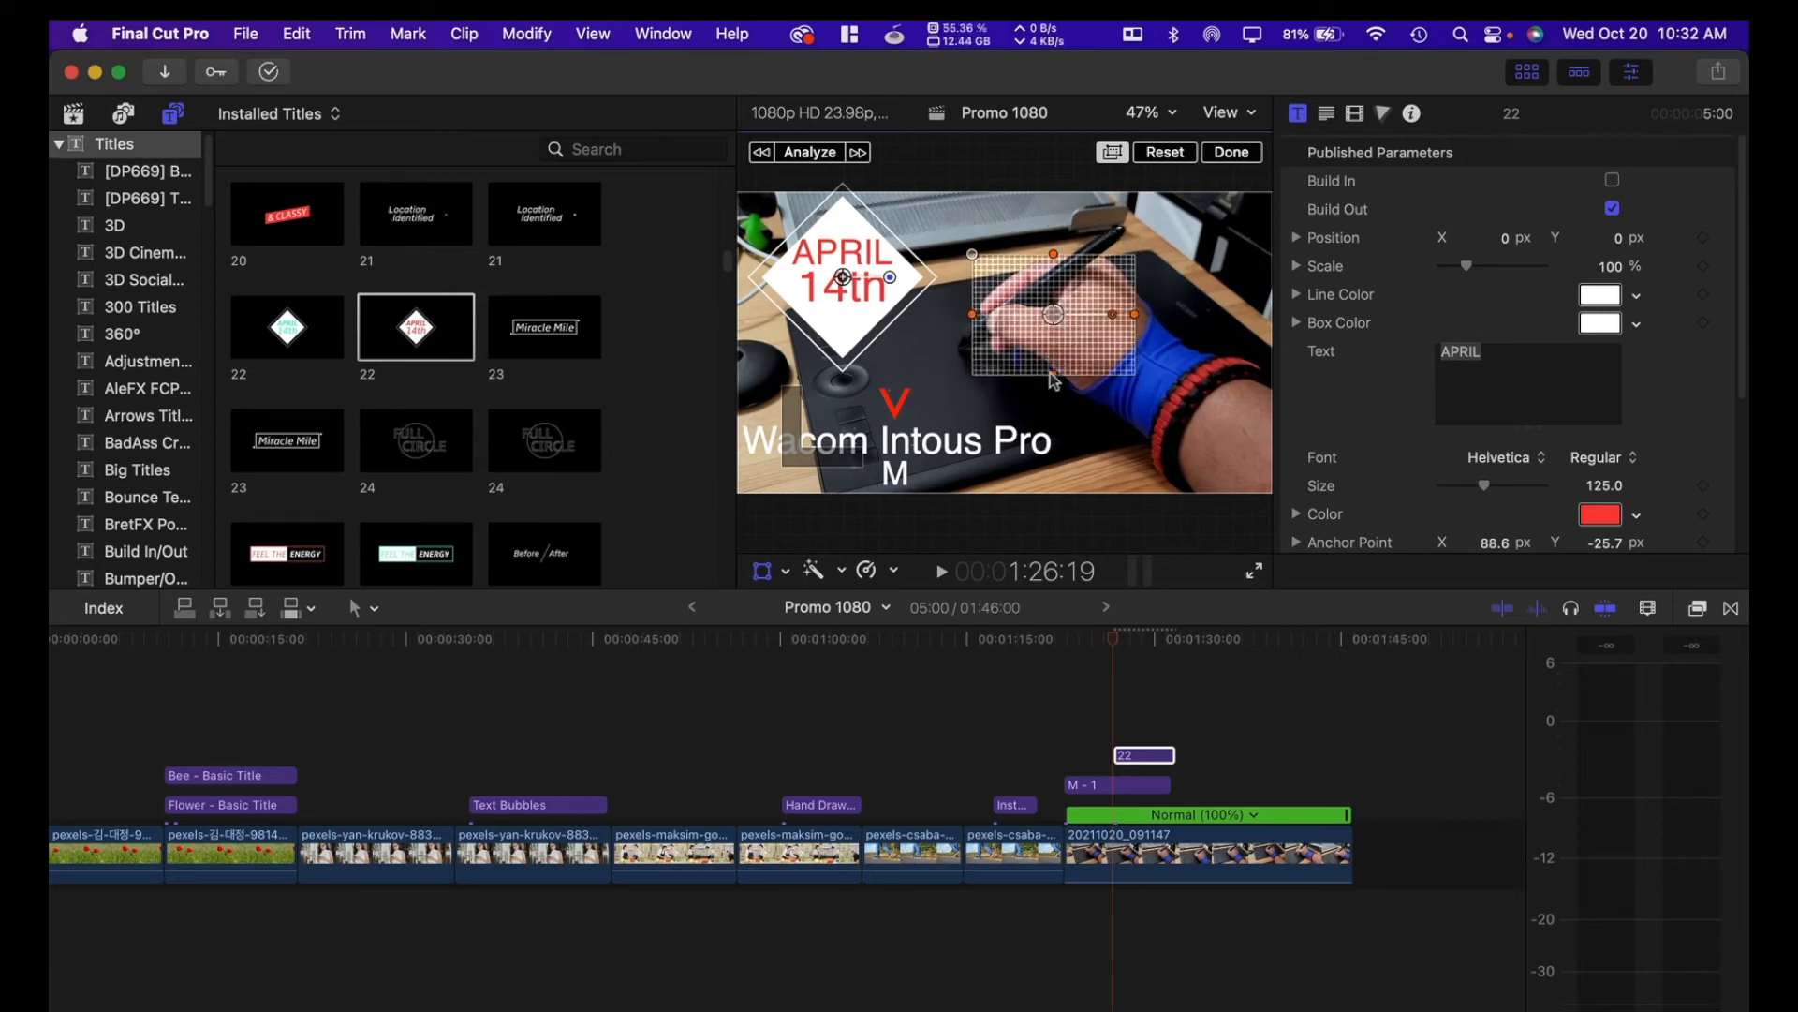
{"action": "left_click_drag", "start_coordinate": [974, 257], "coordinate": [1045, 312]}
Step: Scale the APRIL 14th title to 42% beside the pen hand and analyze the tracked motion
{"action": "left_click_drag", "start_coordinate": [840, 279], "coordinate": [896, 284]}
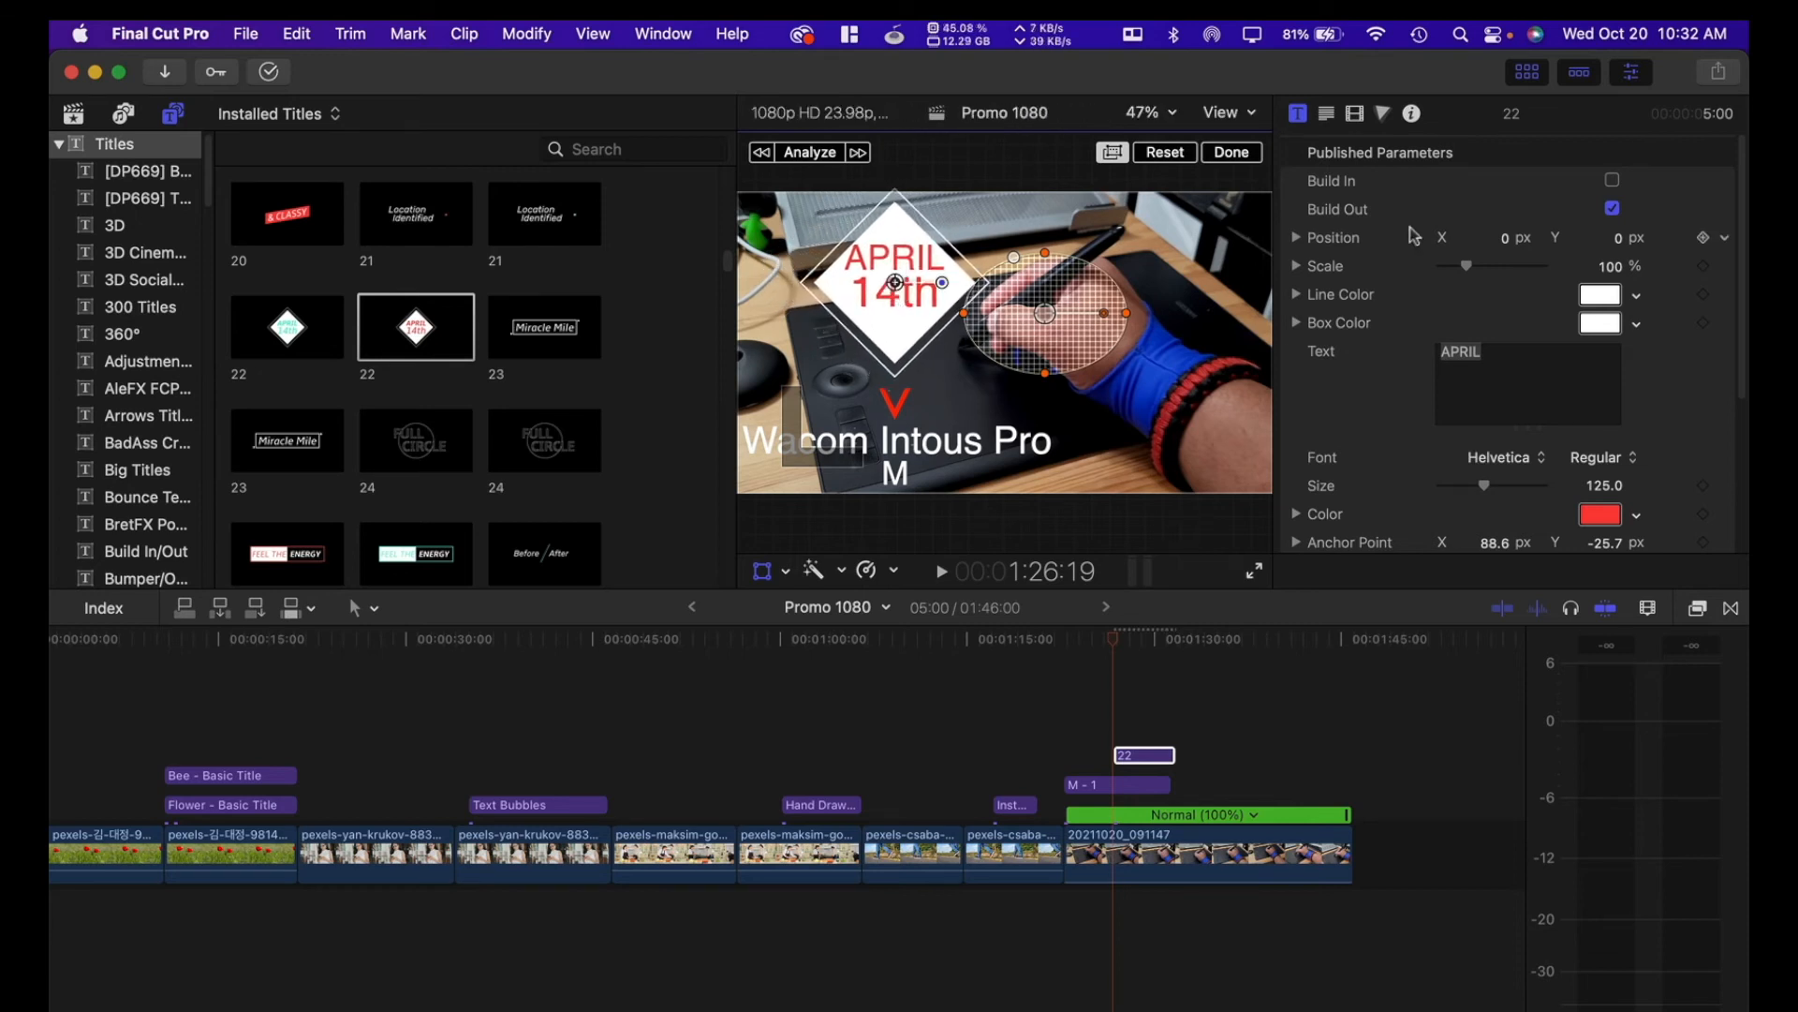
{"action": "left_click_drag", "start_coordinate": [1470, 271], "coordinate": [1455, 274]}
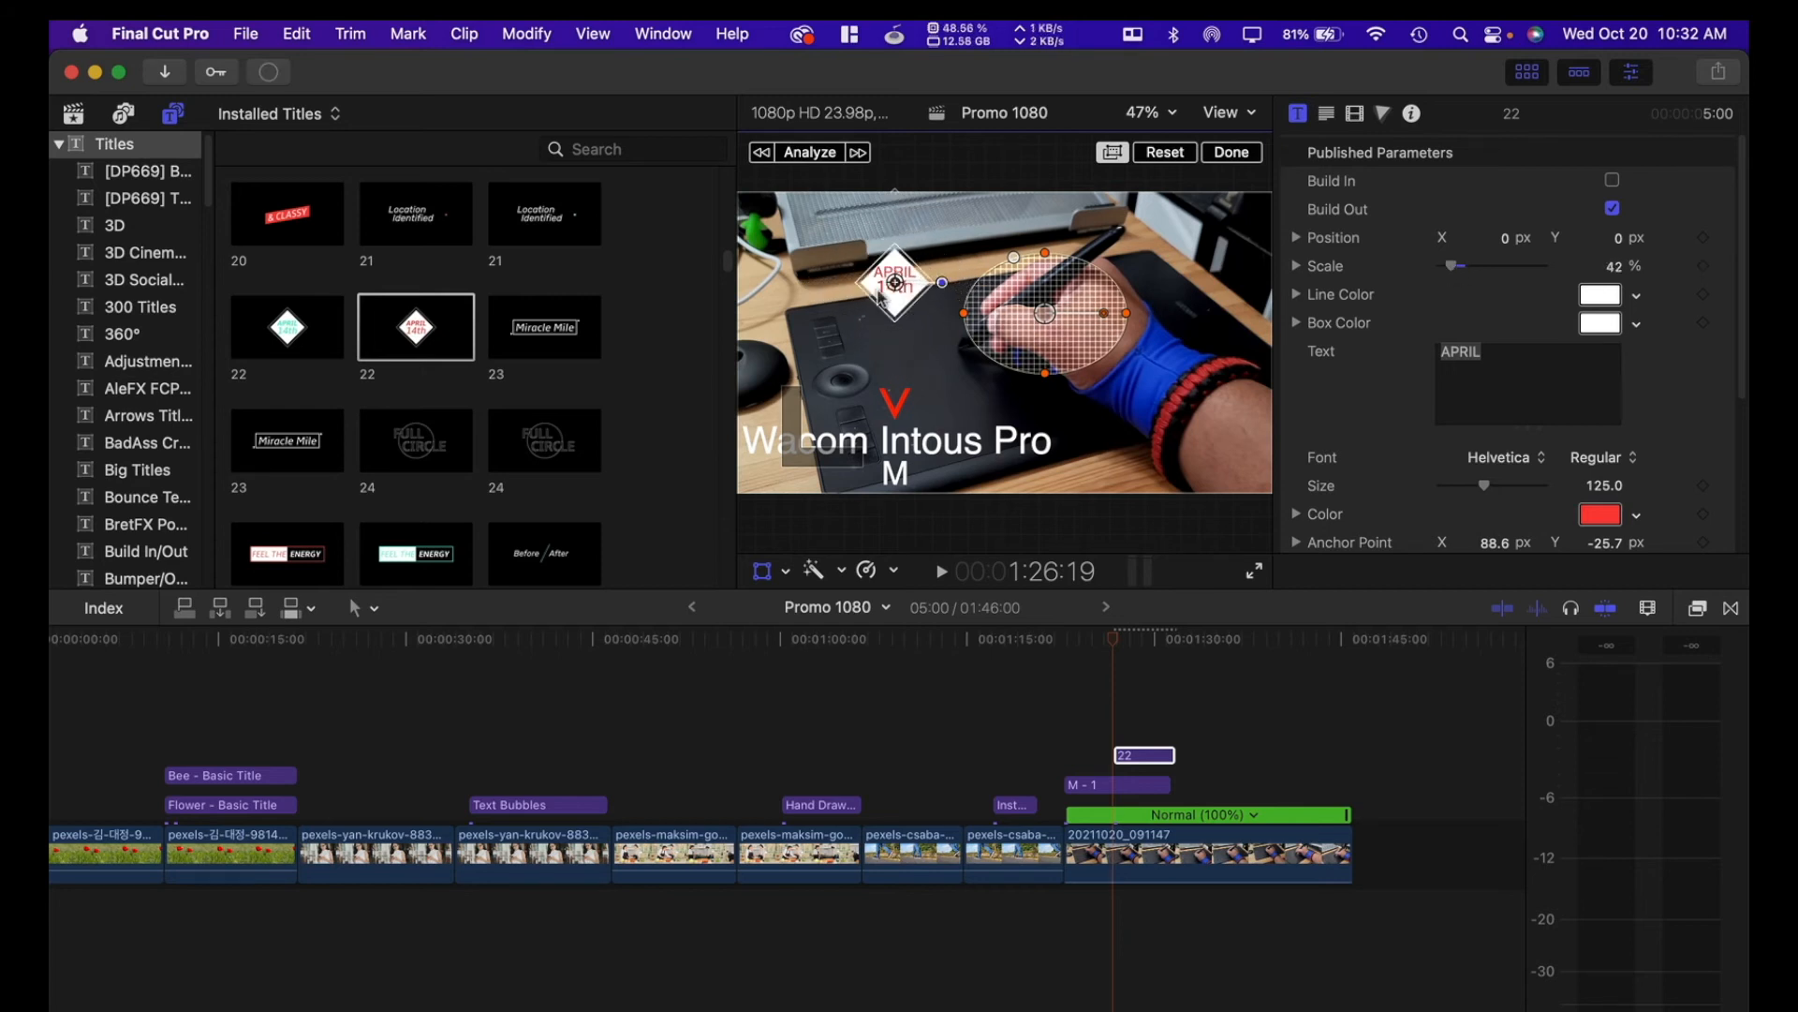
{"action": "left_click_drag", "start_coordinate": [895, 282], "coordinate": [920, 325]}
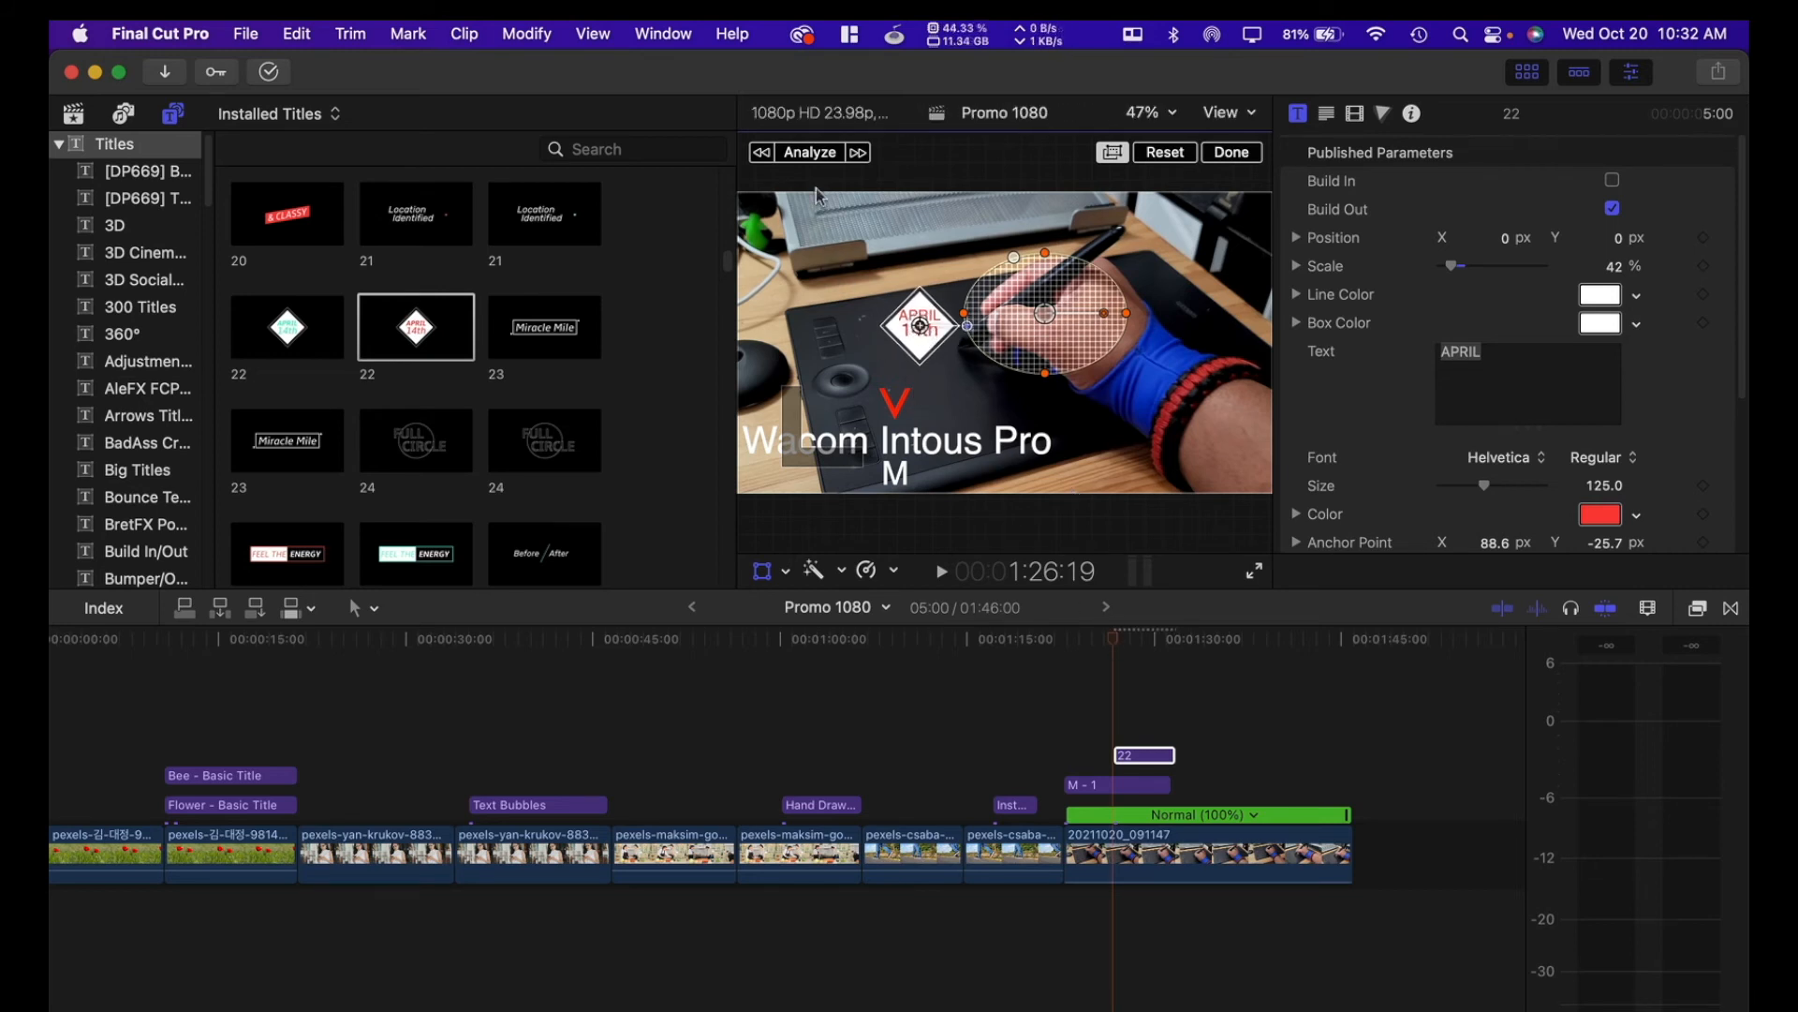
{"action": "left_click", "coordinate": [808, 153]}
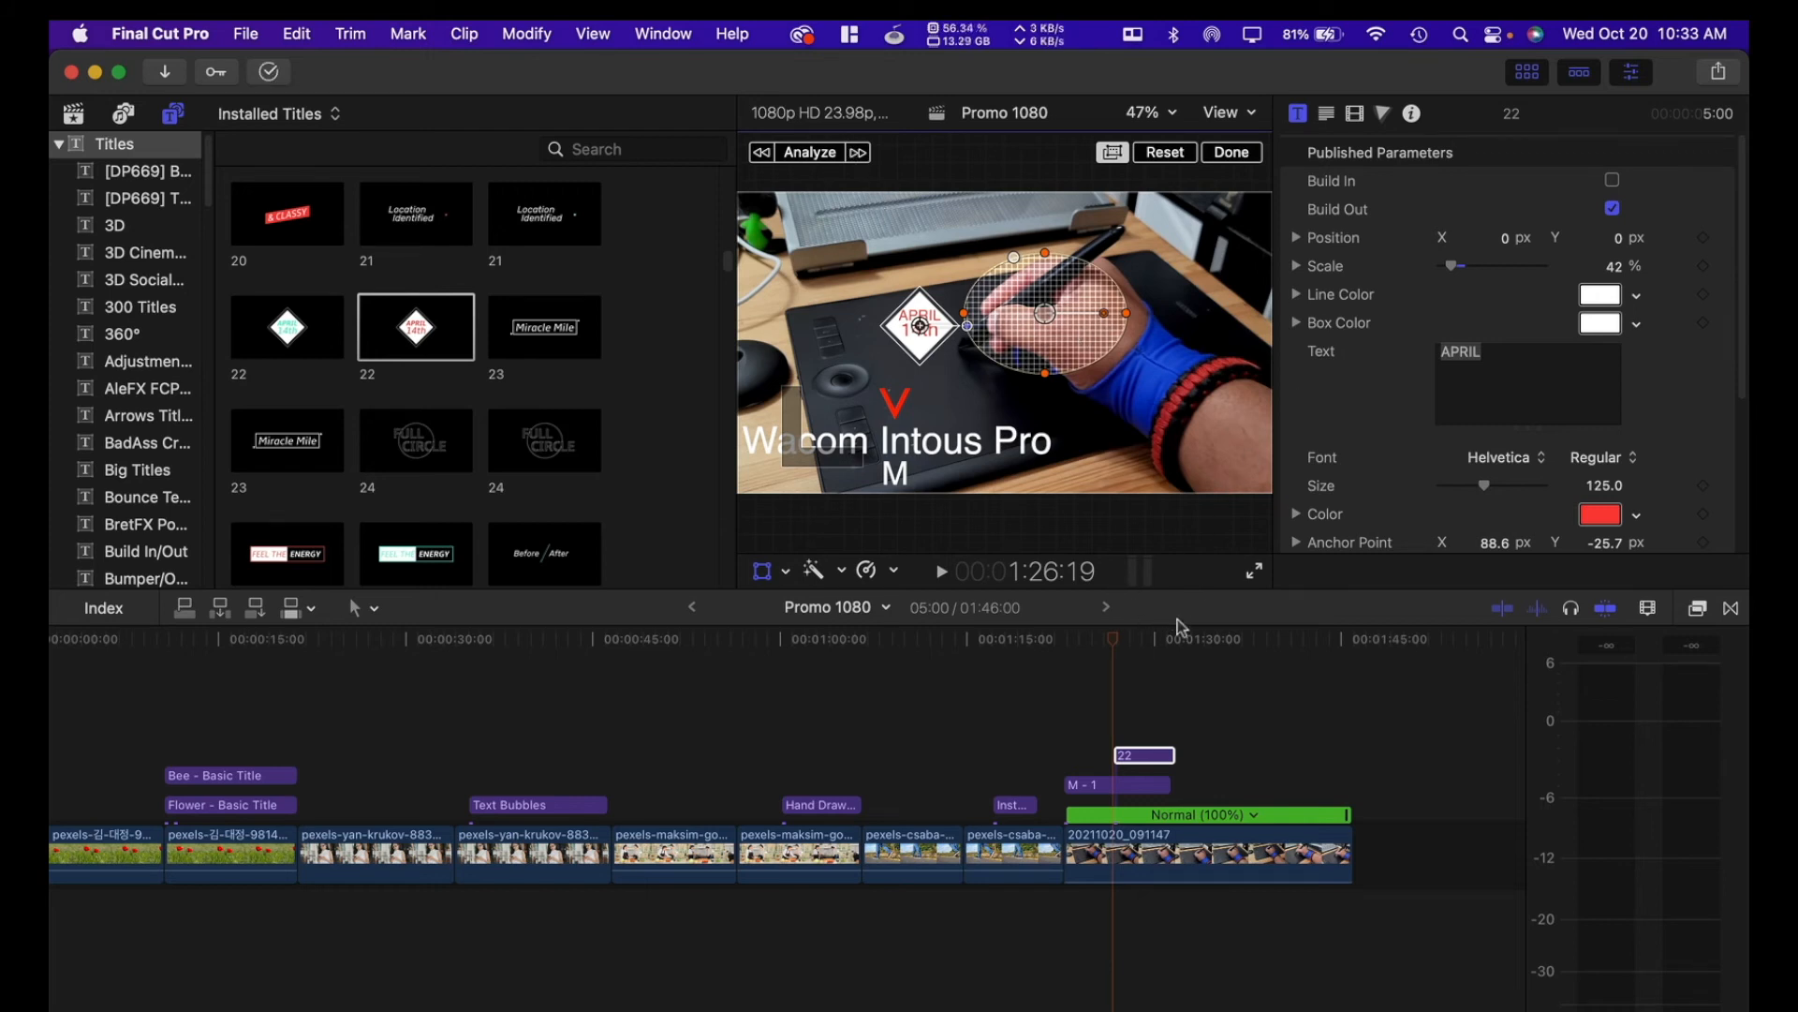
Step: Turn off Rotation tracking in title 22's Transform settings
{"action": "left_click", "coordinate": [1154, 760]}
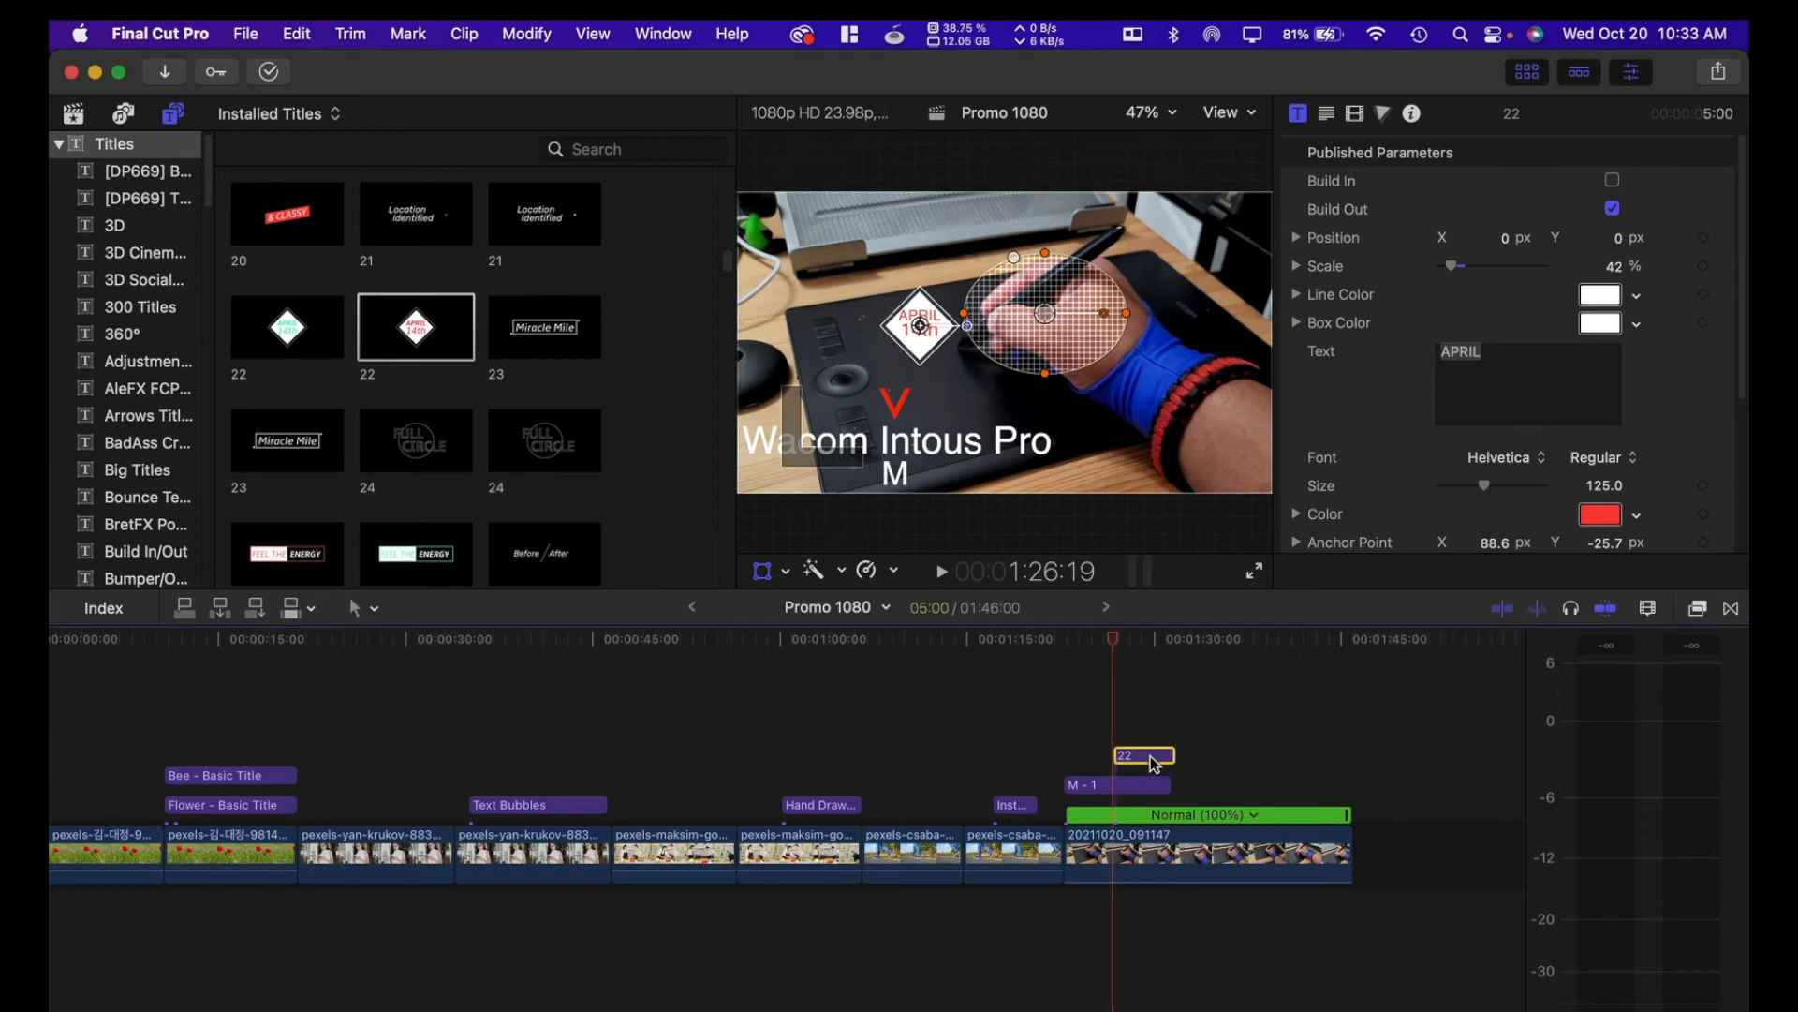
{"action": "left_click", "coordinate": [1354, 114]}
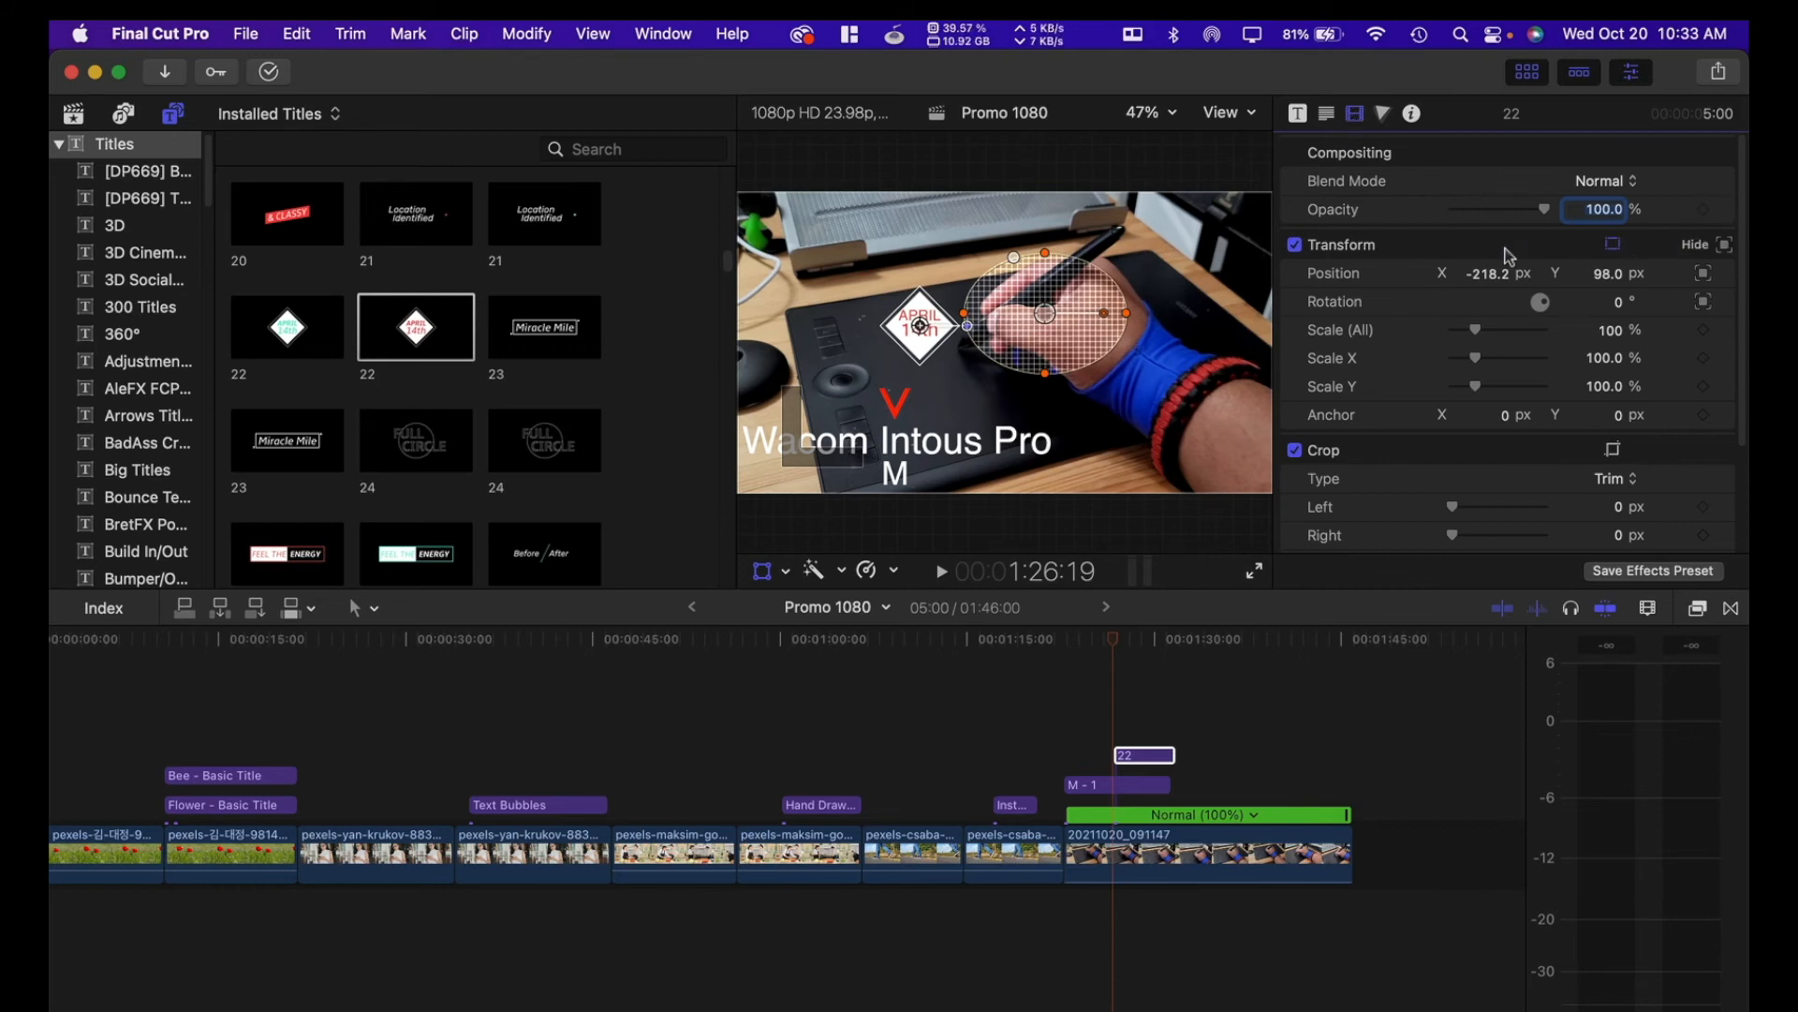
{"action": "left_click", "coordinate": [1726, 245]}
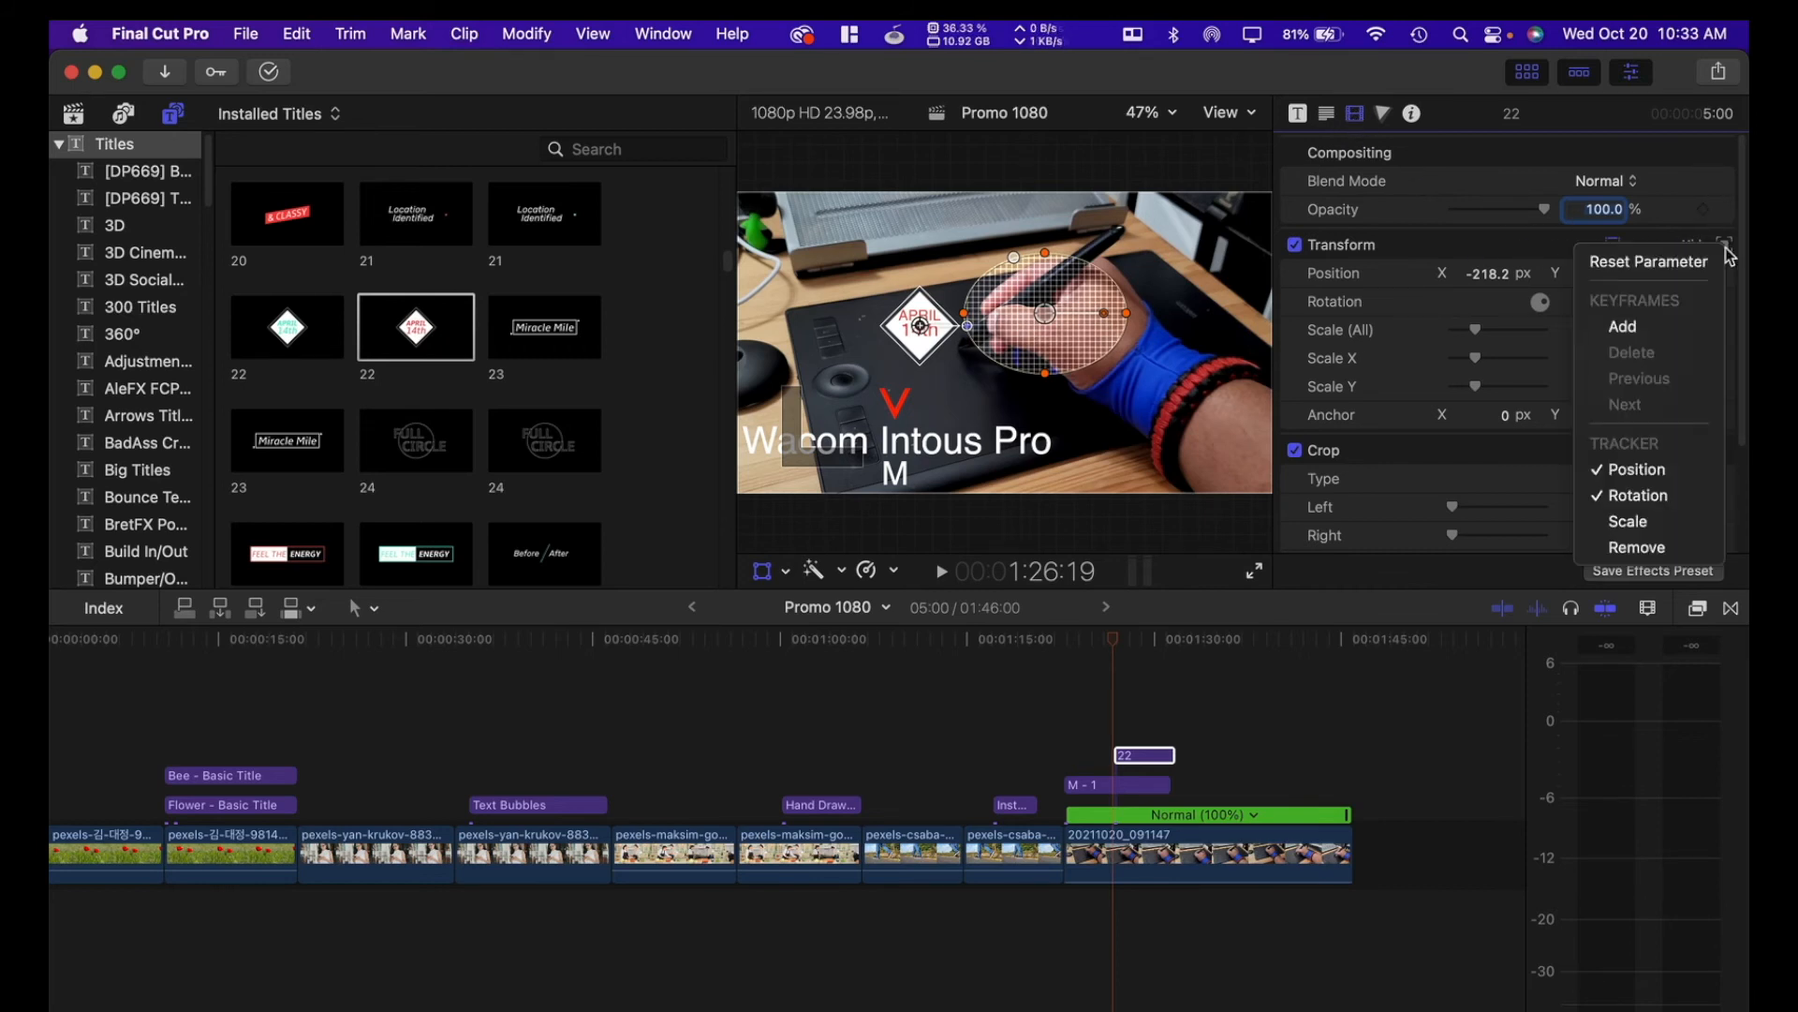
{"action": "left_click", "coordinate": [1667, 501]}
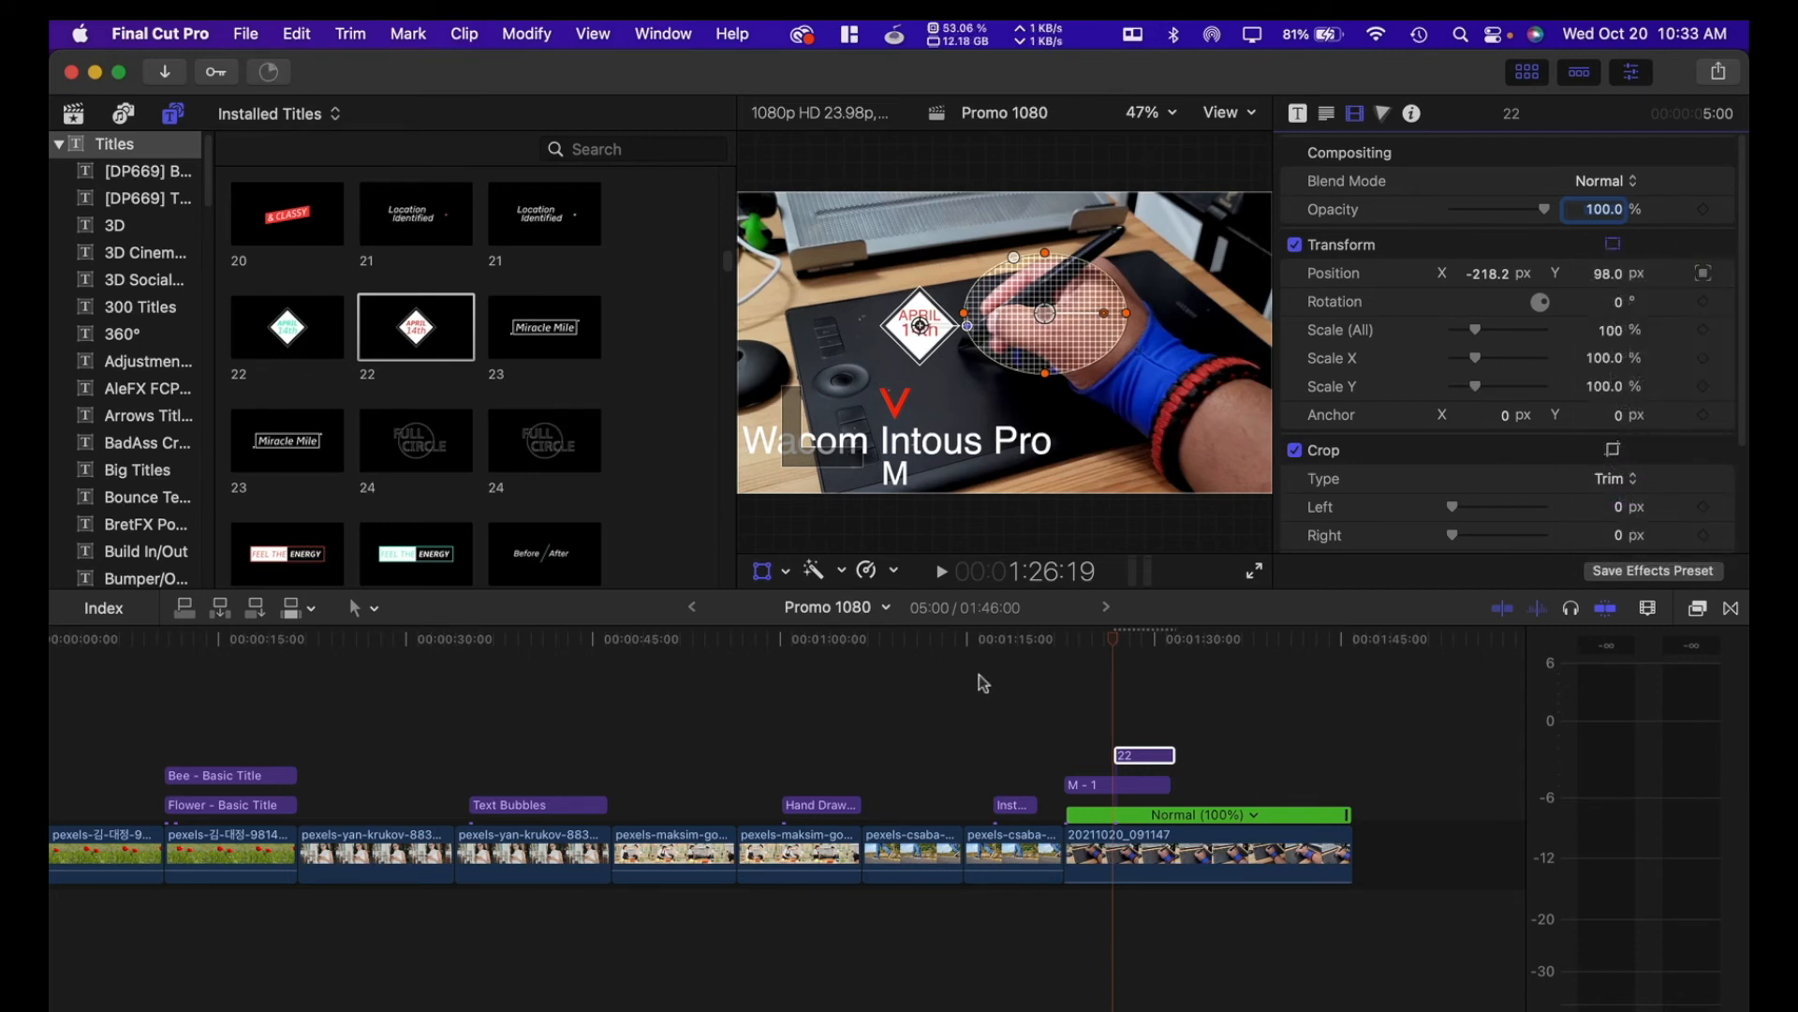
Step: Play the drawing-tablet clip from its start to check how the APRIL 14th title follows the hand
{"action": "left_click", "coordinate": [1115, 638]}
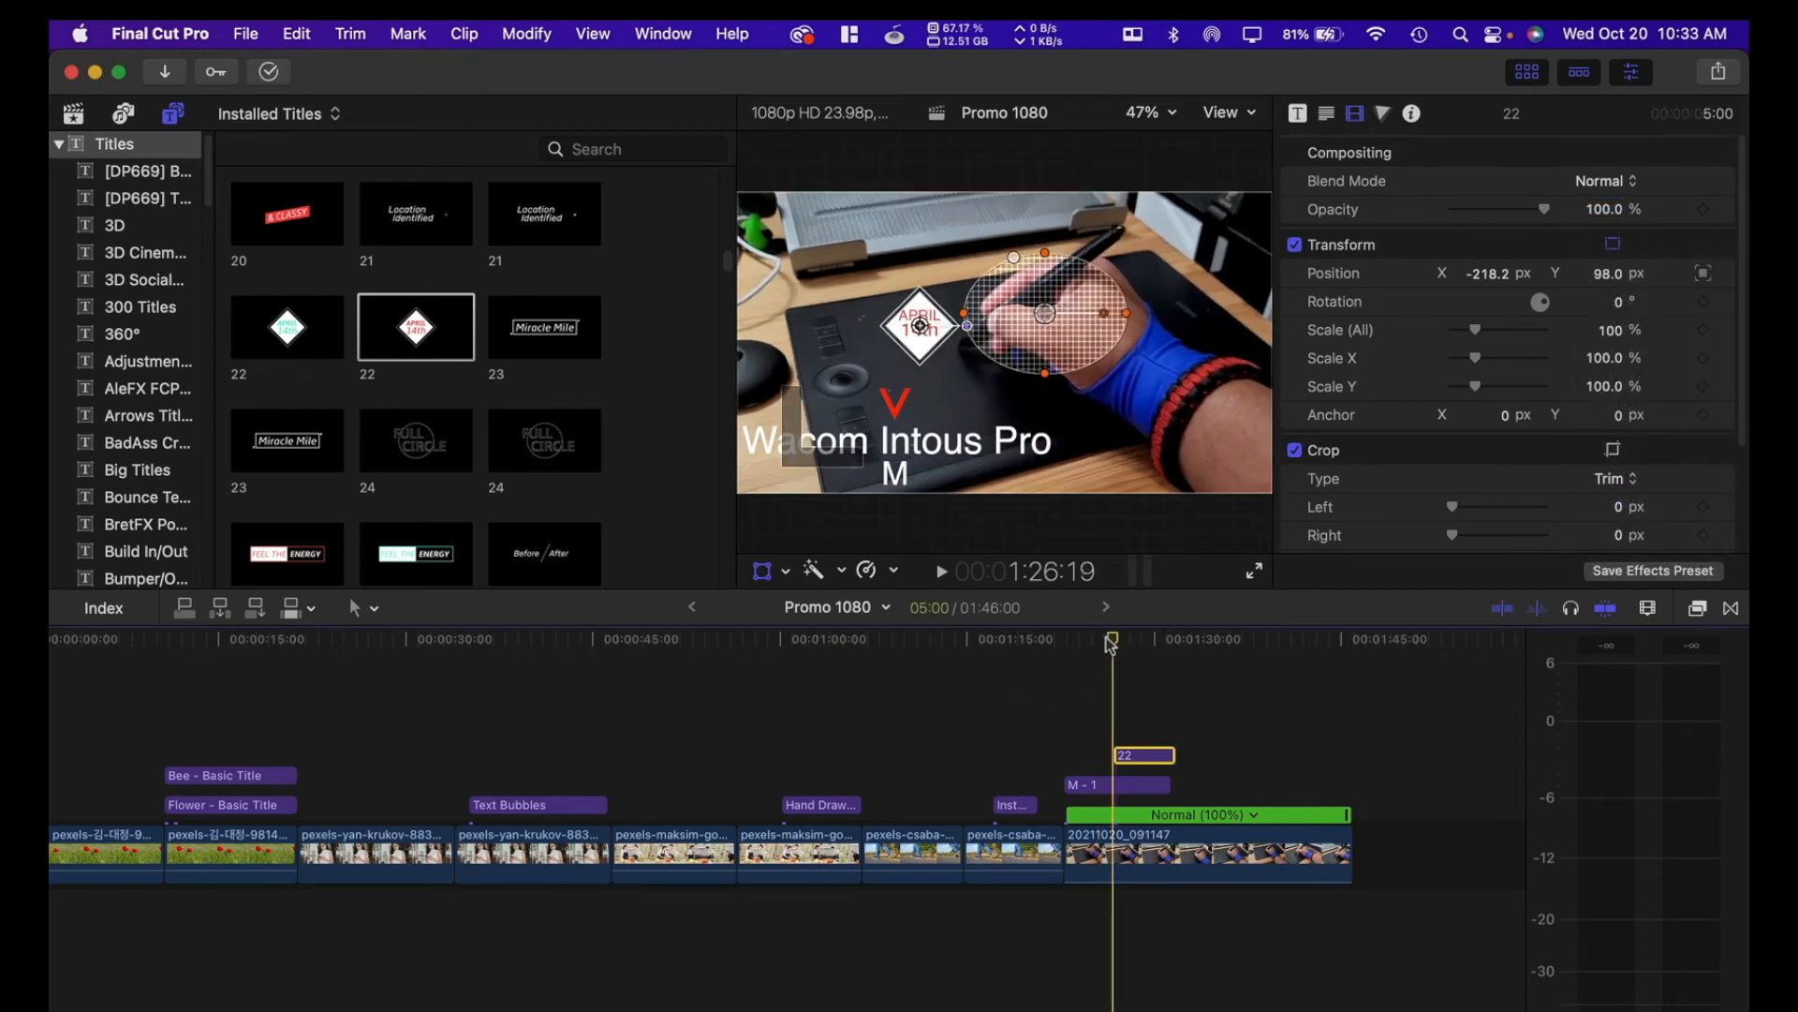
{"action": "left_click_drag", "start_coordinate": [1108, 640], "coordinate": [1068, 646]}
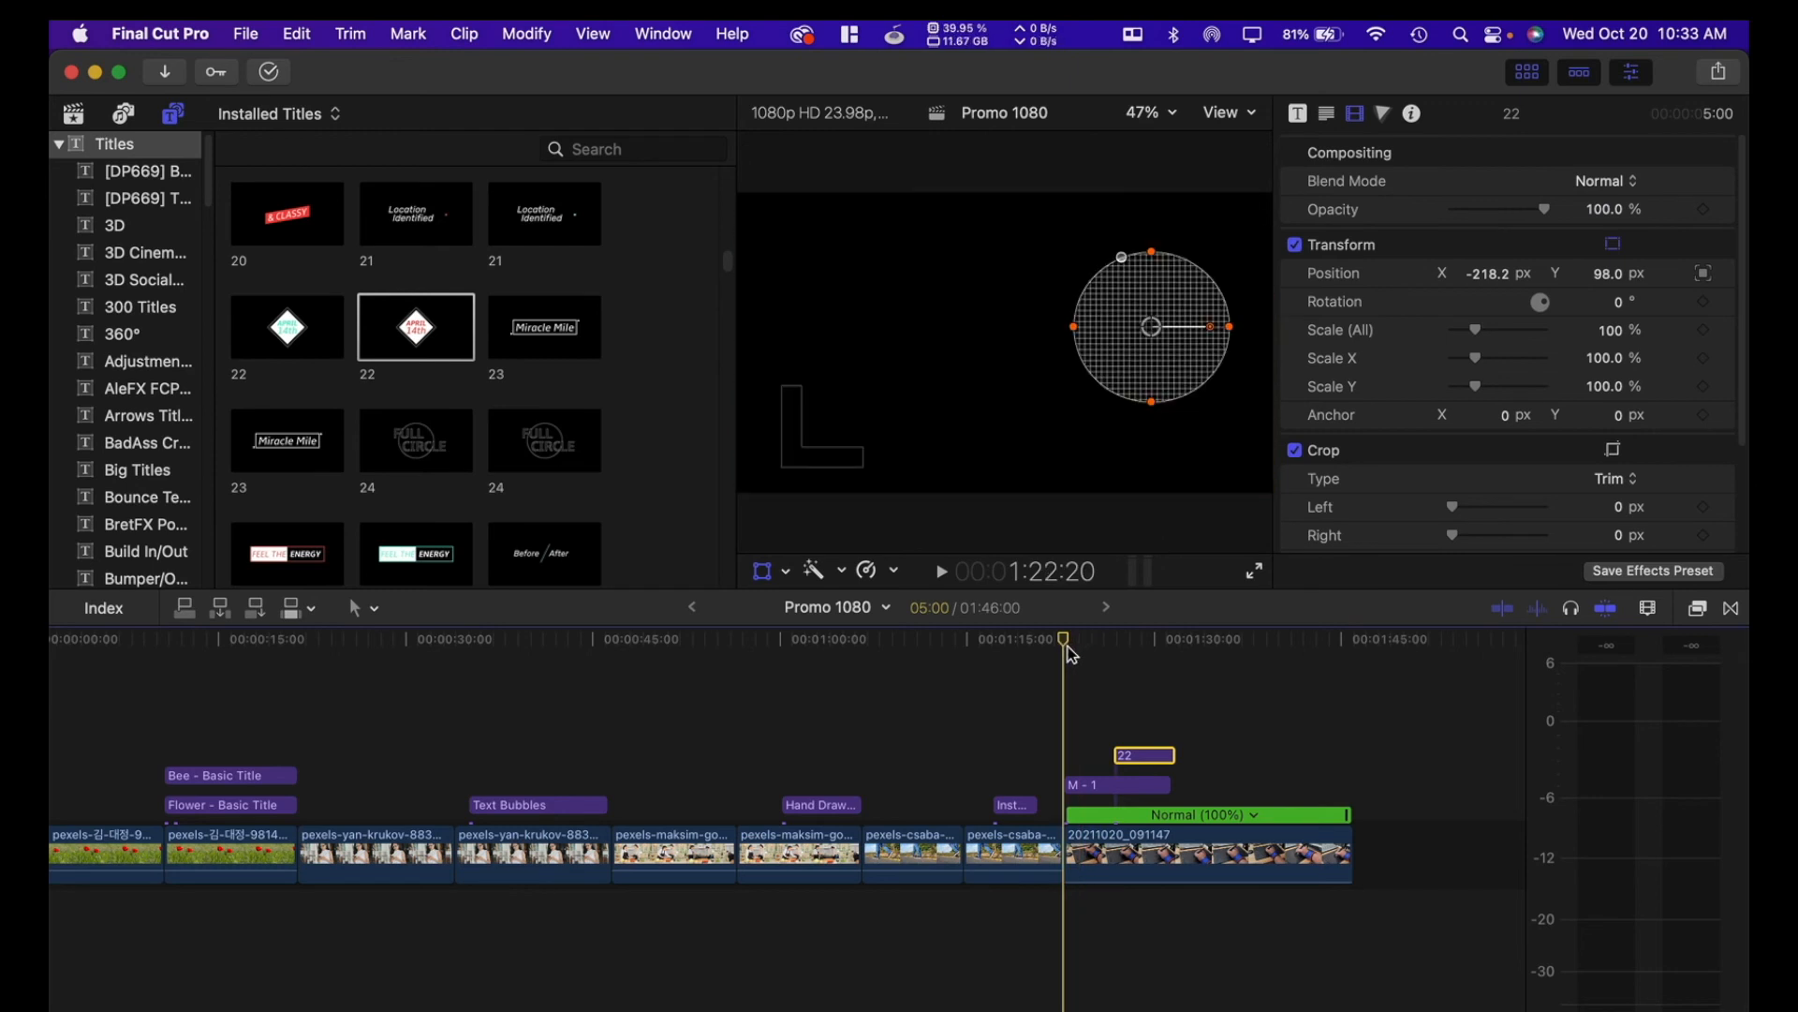
{"action": "key", "text": "space"}
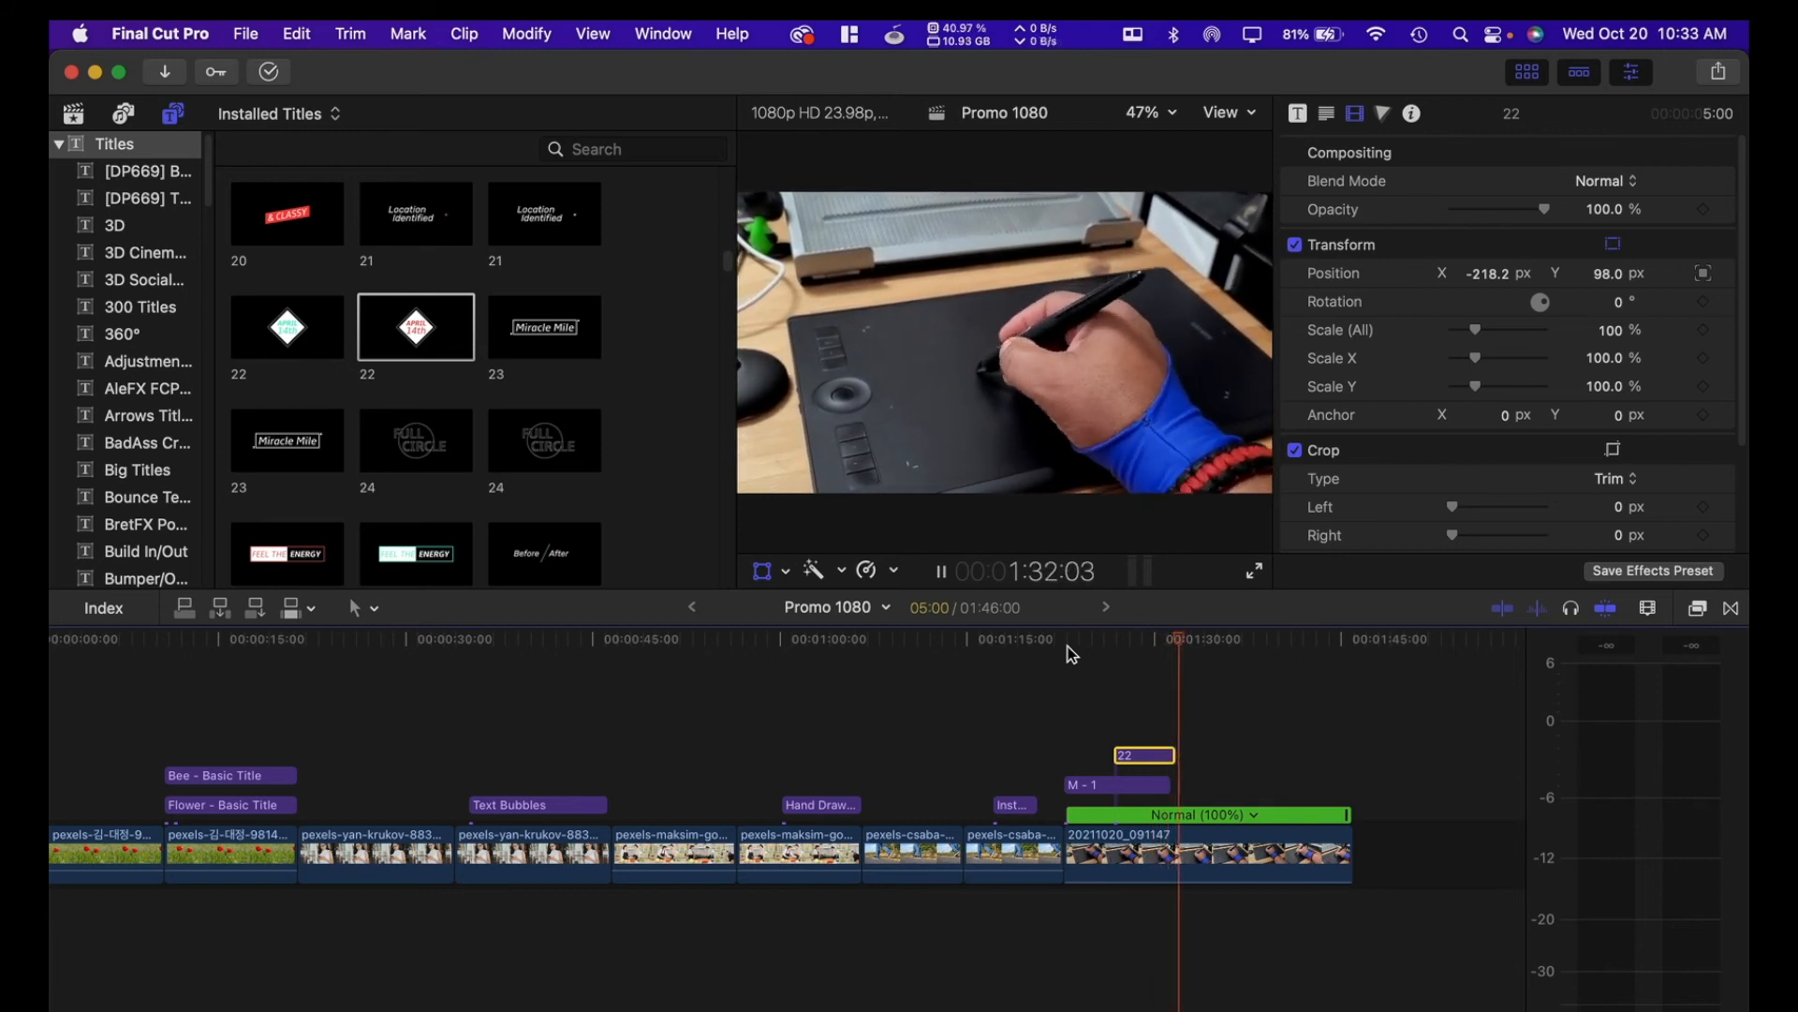
{"action": "key", "text": "space"}
Step: Extend title 22 to a duration of 19:05, ending with the drawing-tablet clip, and play the clip through from its start
{"action": "left_click_drag", "start_coordinate": [1170, 754], "coordinate": [1344, 754]}
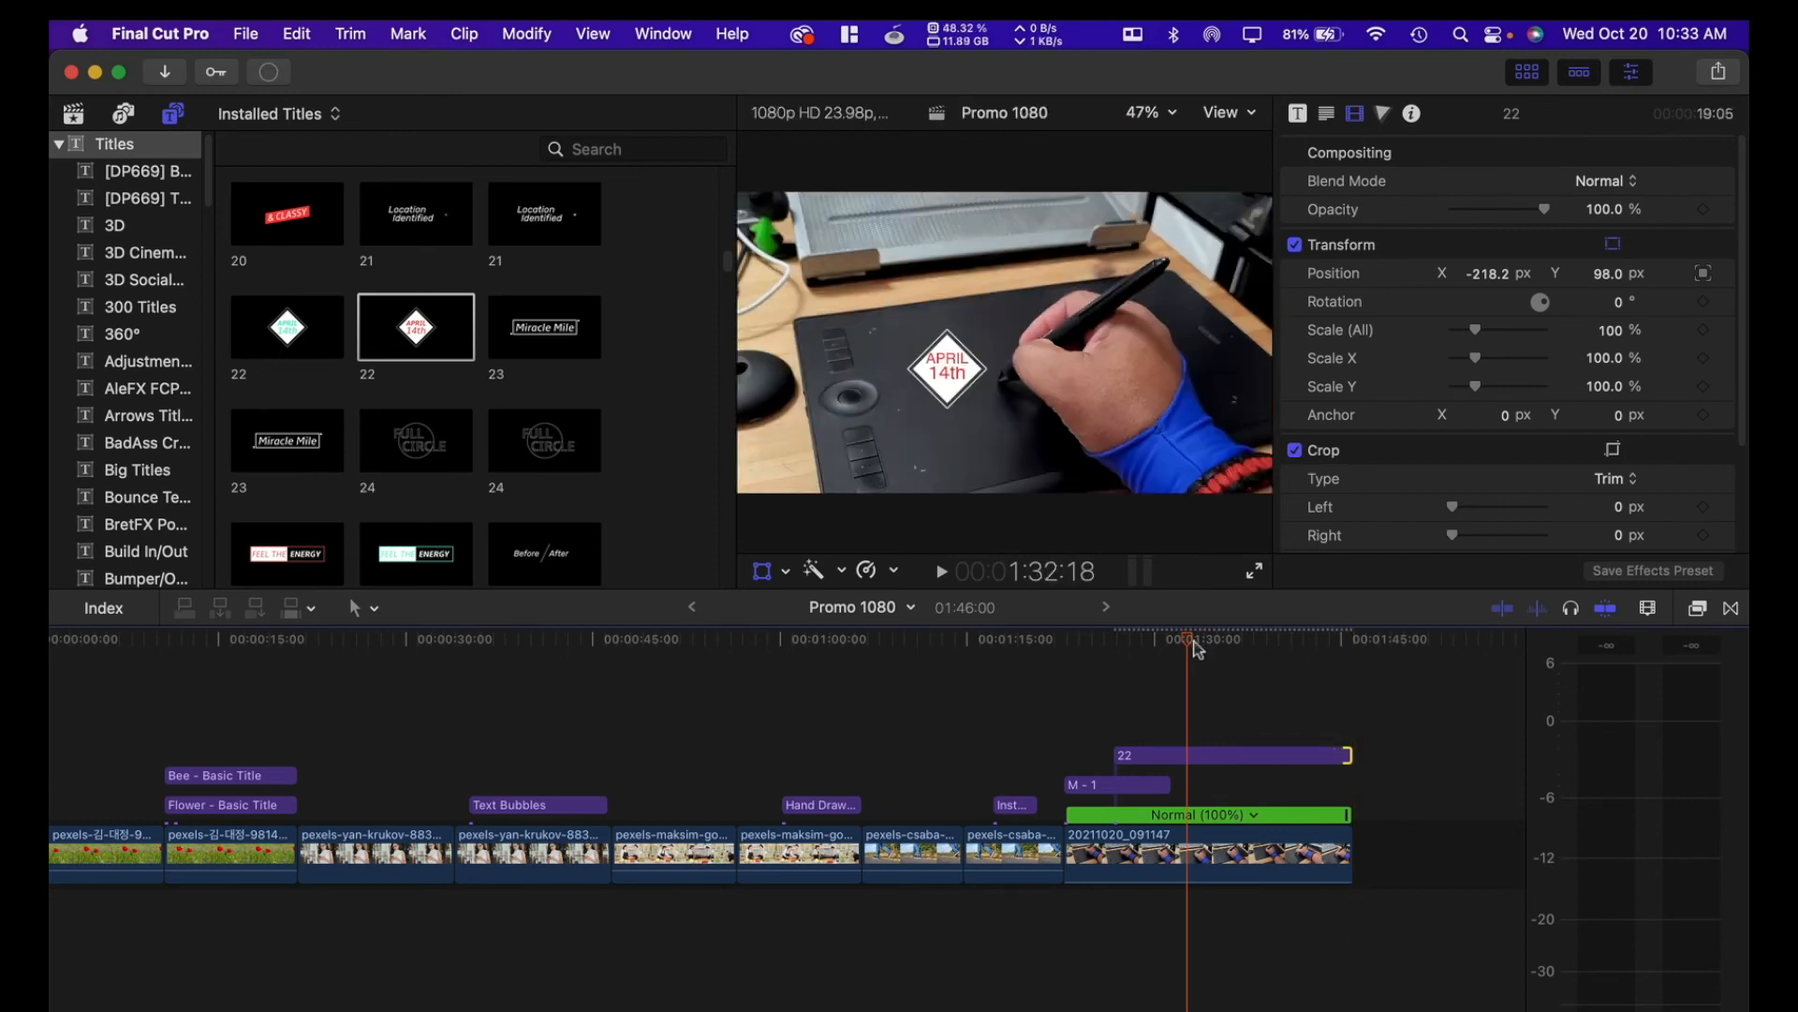
{"action": "left_click_drag", "start_coordinate": [1193, 643], "coordinate": [1069, 649]}
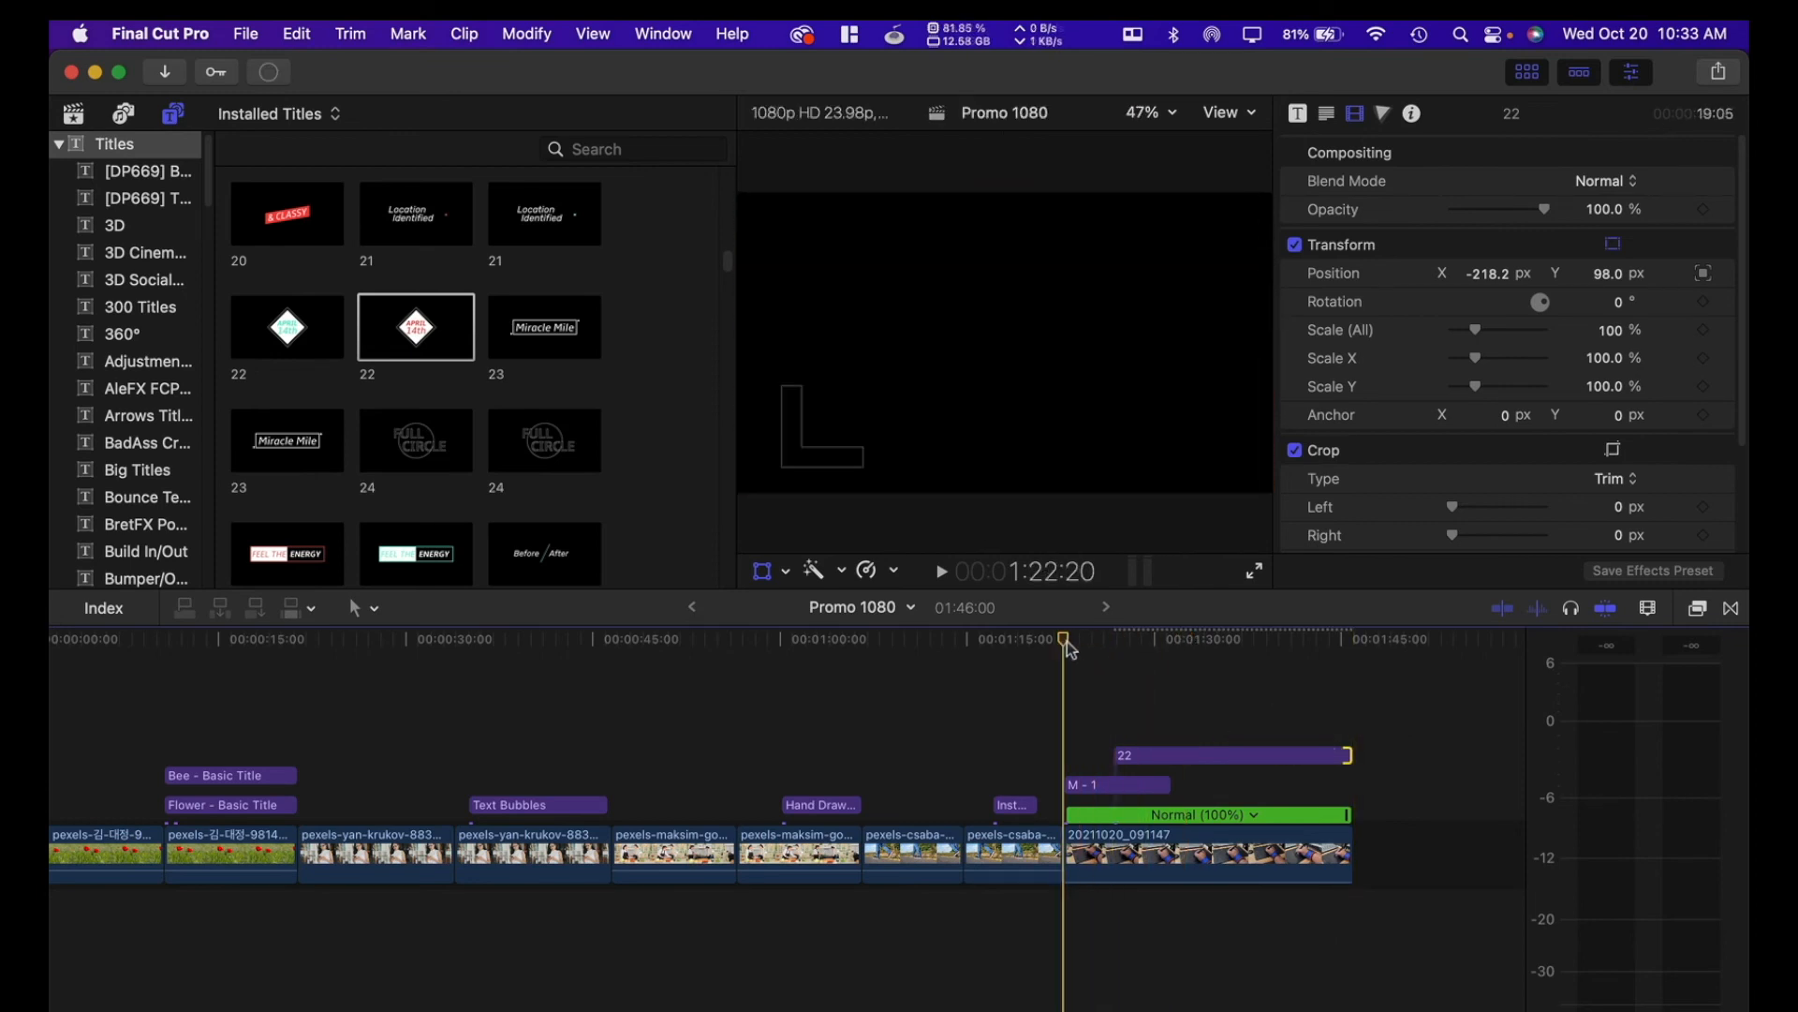
{"action": "key", "text": "space"}
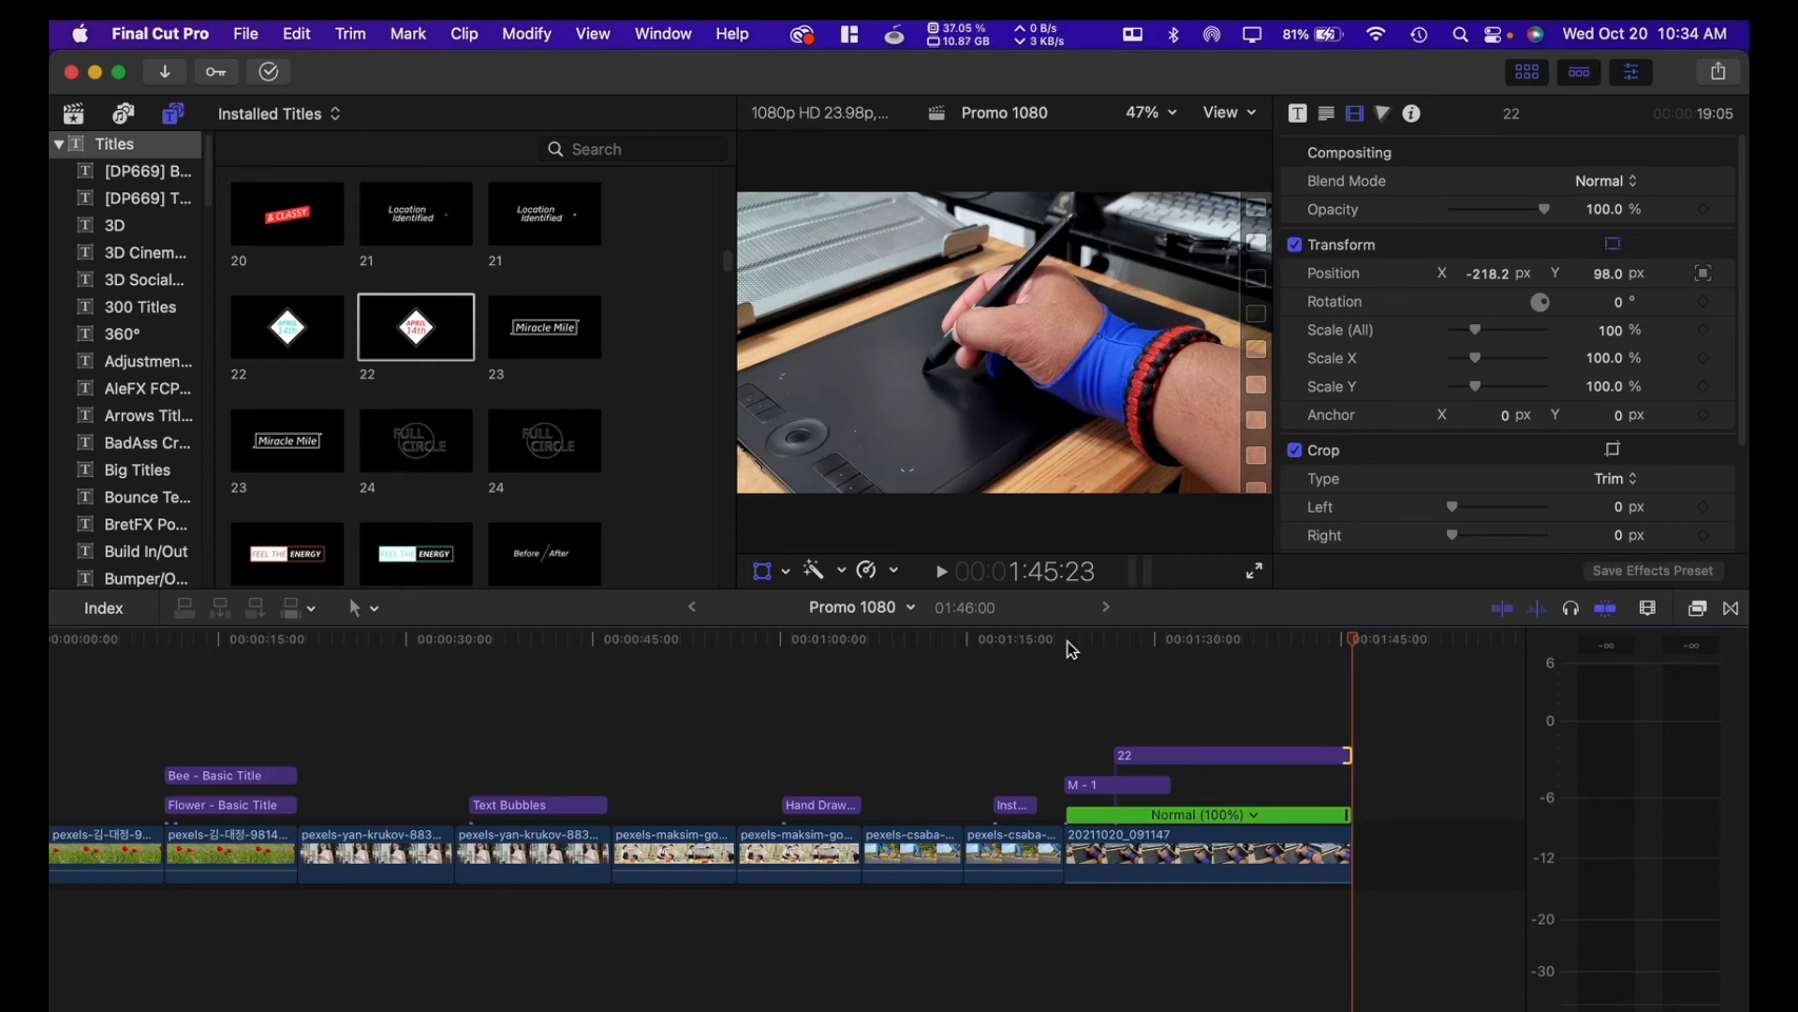
Step: Return the playhead to the start of the Promo 1080 project and check the Final Cut Pro version information
{"action": "scroll", "coordinate": [1101, 686], "scroll_direction": "left", "scroll_amount": 3}
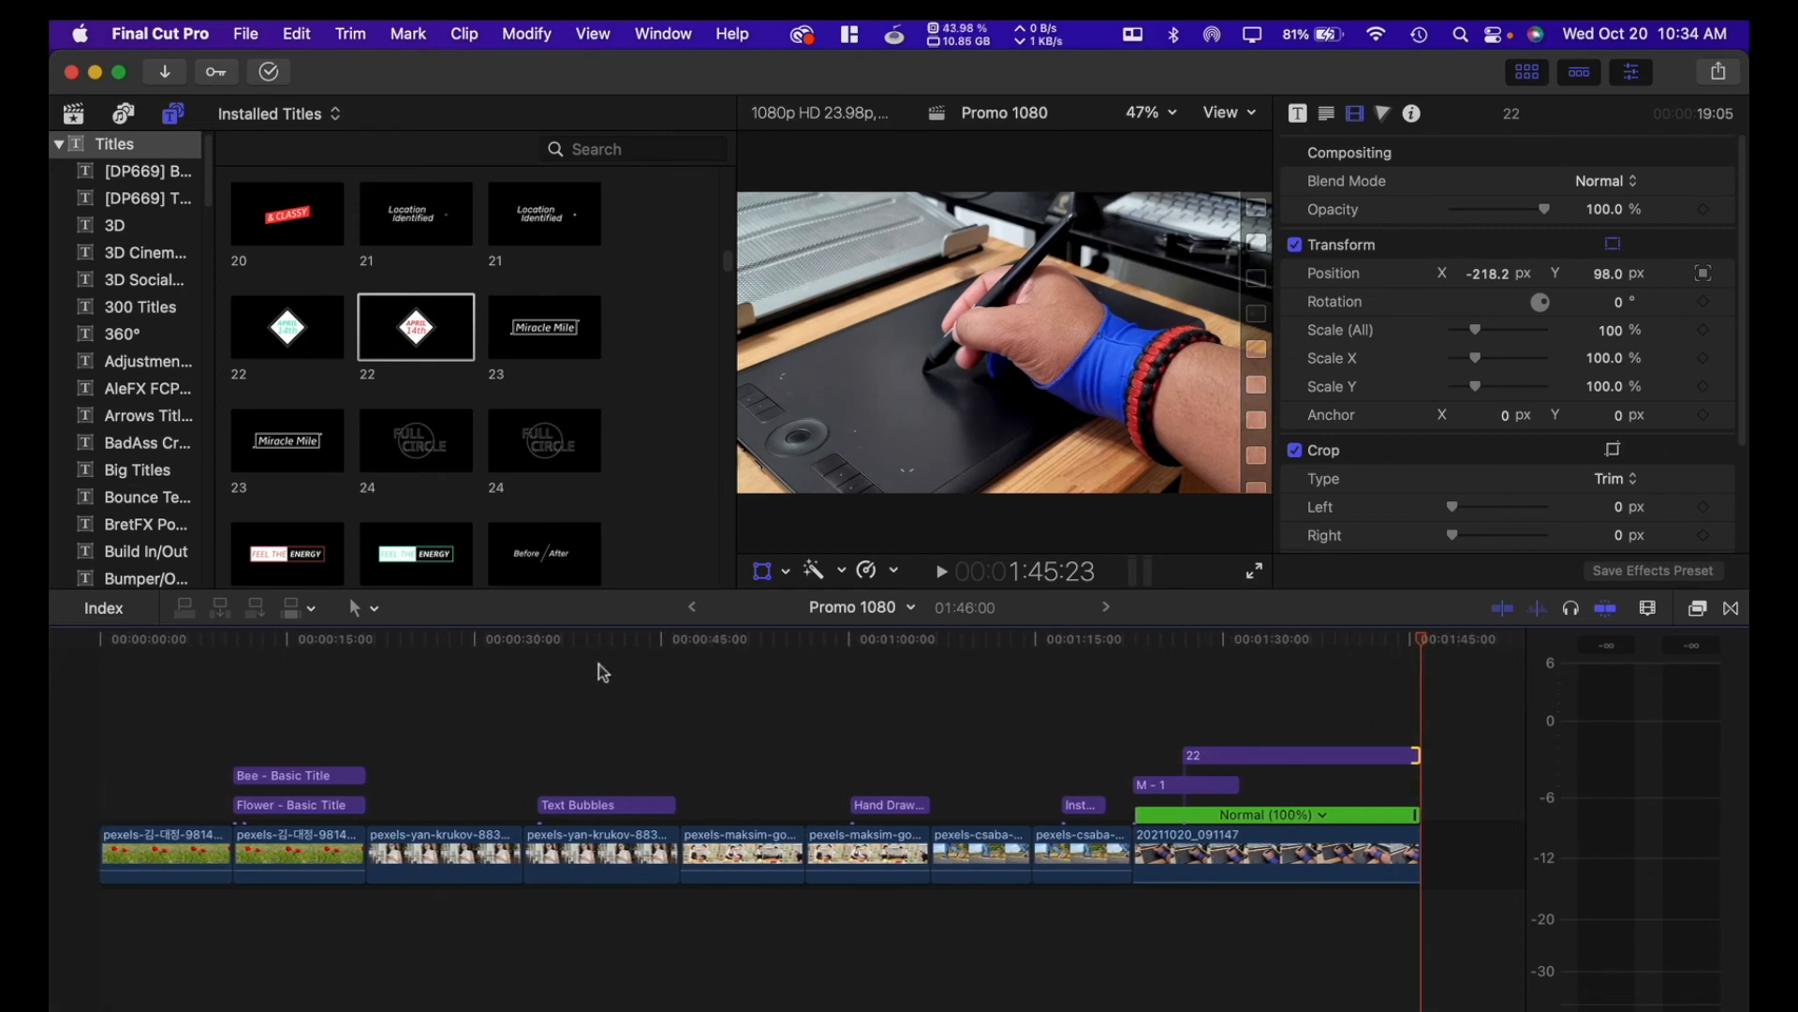
{"action": "left_click_drag", "start_coordinate": [1422, 644], "coordinate": [105, 726]}
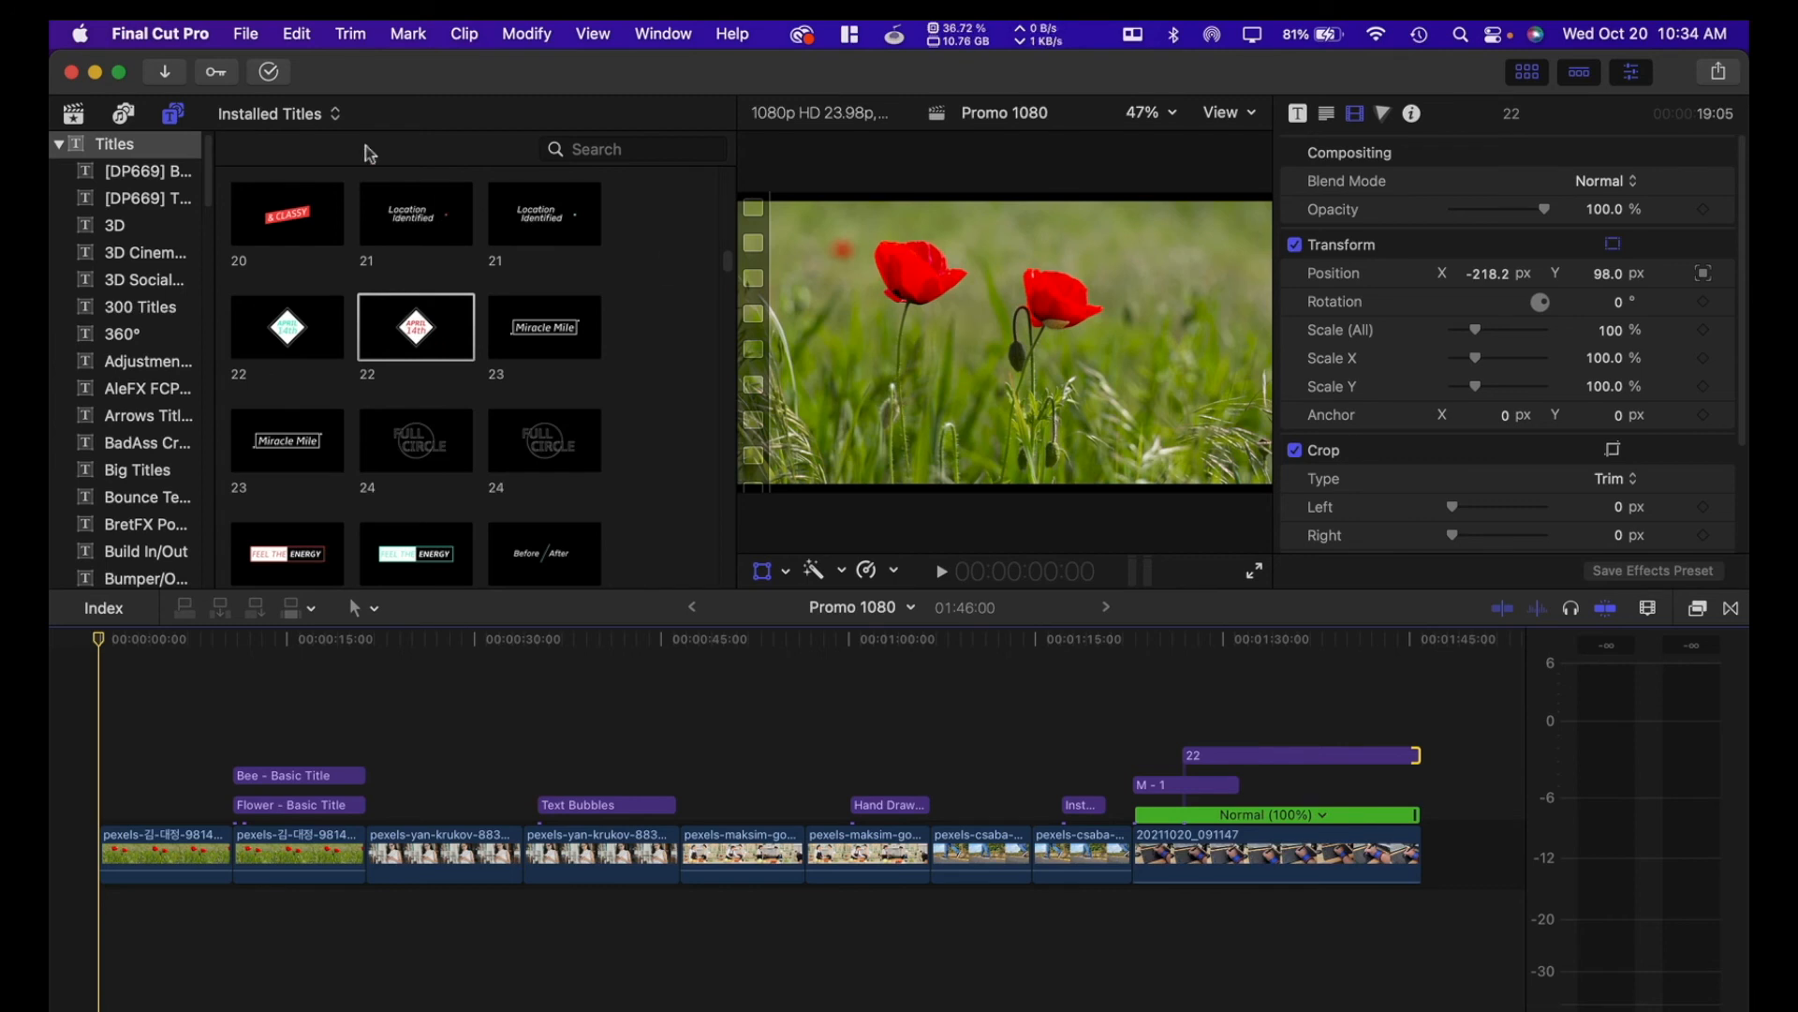
{"action": "left_click", "coordinate": [185, 31]}
{"action": "left_click", "coordinate": [190, 70]}
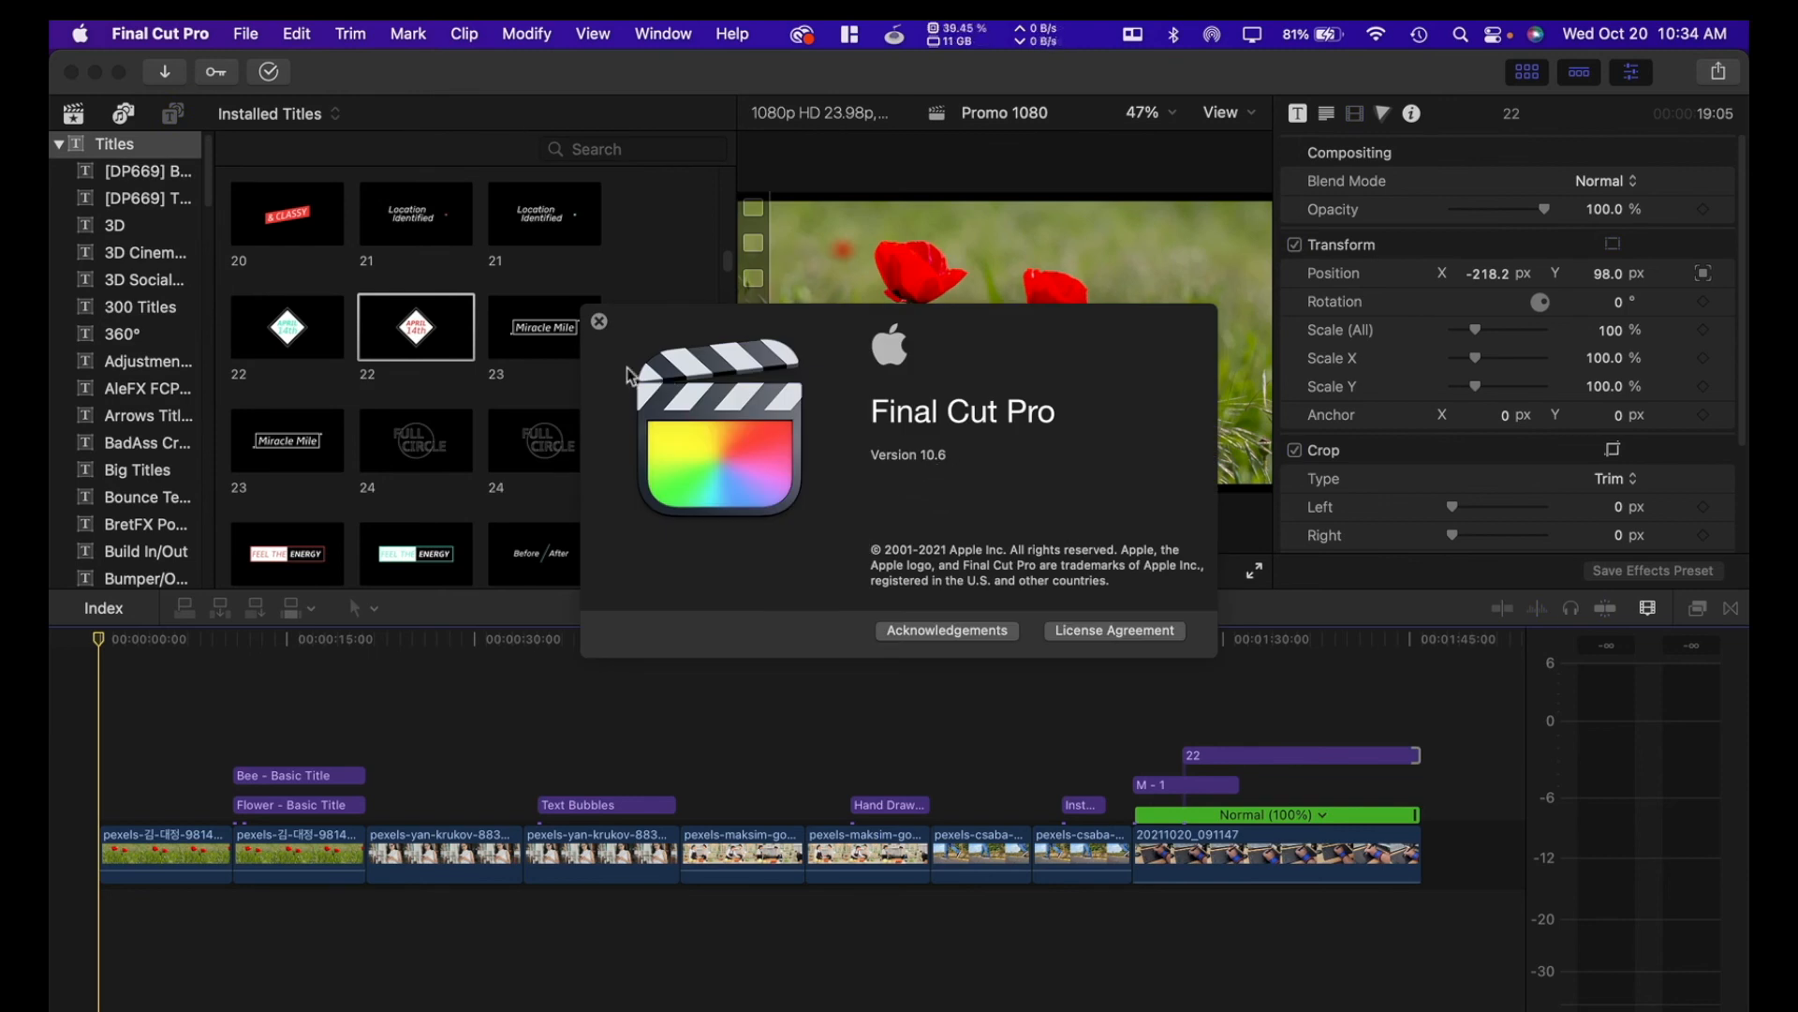
{"action": "left_click", "coordinate": [600, 321]}
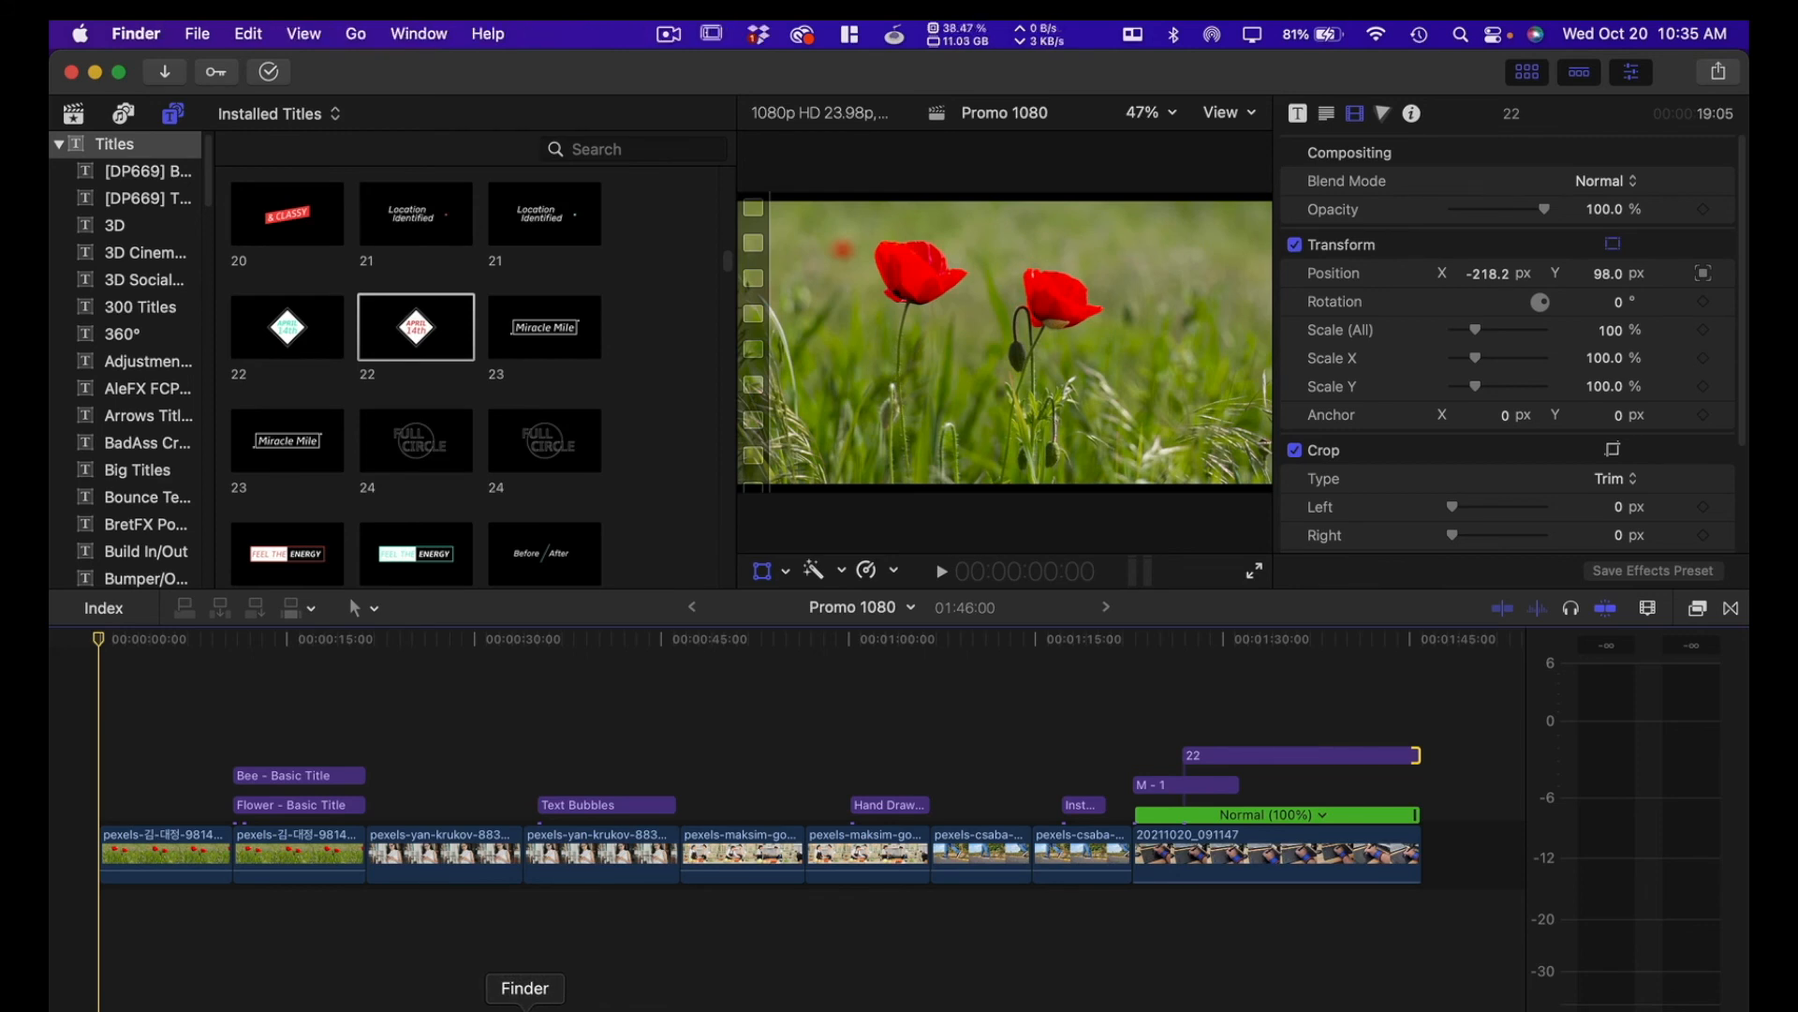
Step: Switch to Finder and look through the Applications folder around Compressor
{"action": "left_click", "coordinate": [525, 1007]}
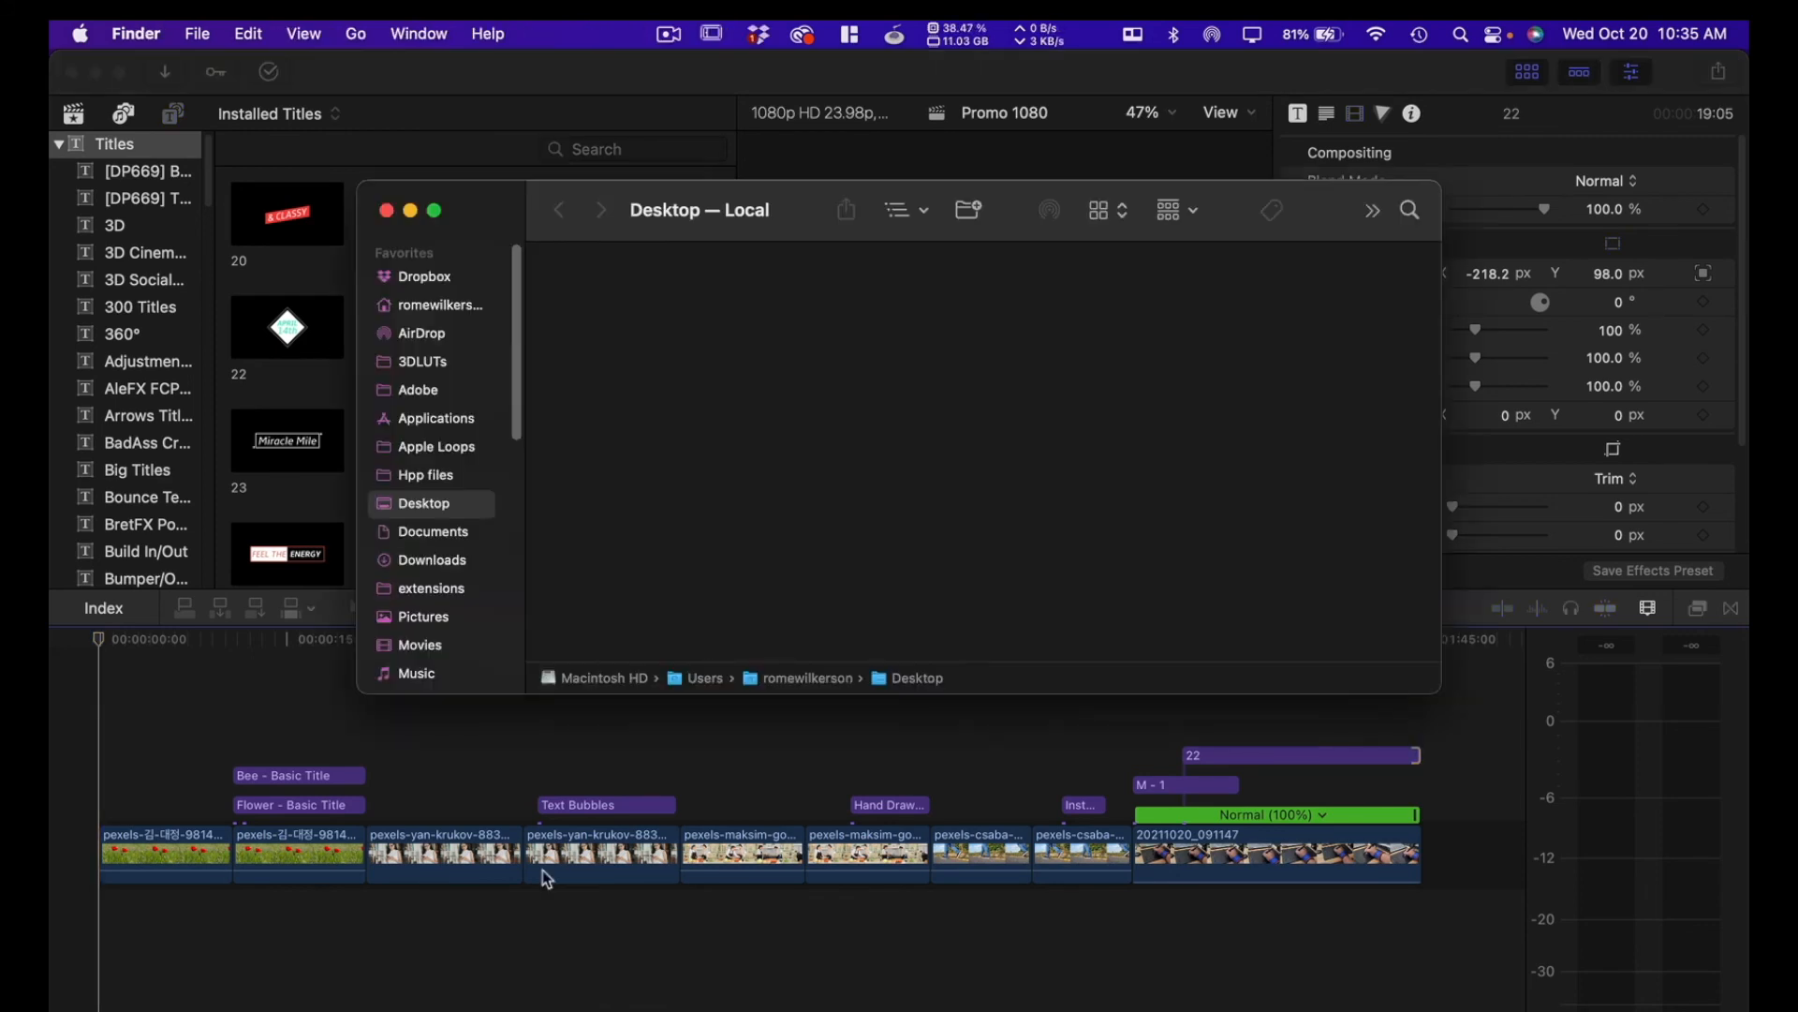
{"action": "left_click", "coordinate": [459, 419]}
{"action": "scroll", "coordinate": [898, 372], "scroll_direction": "down", "scroll_amount": 5}
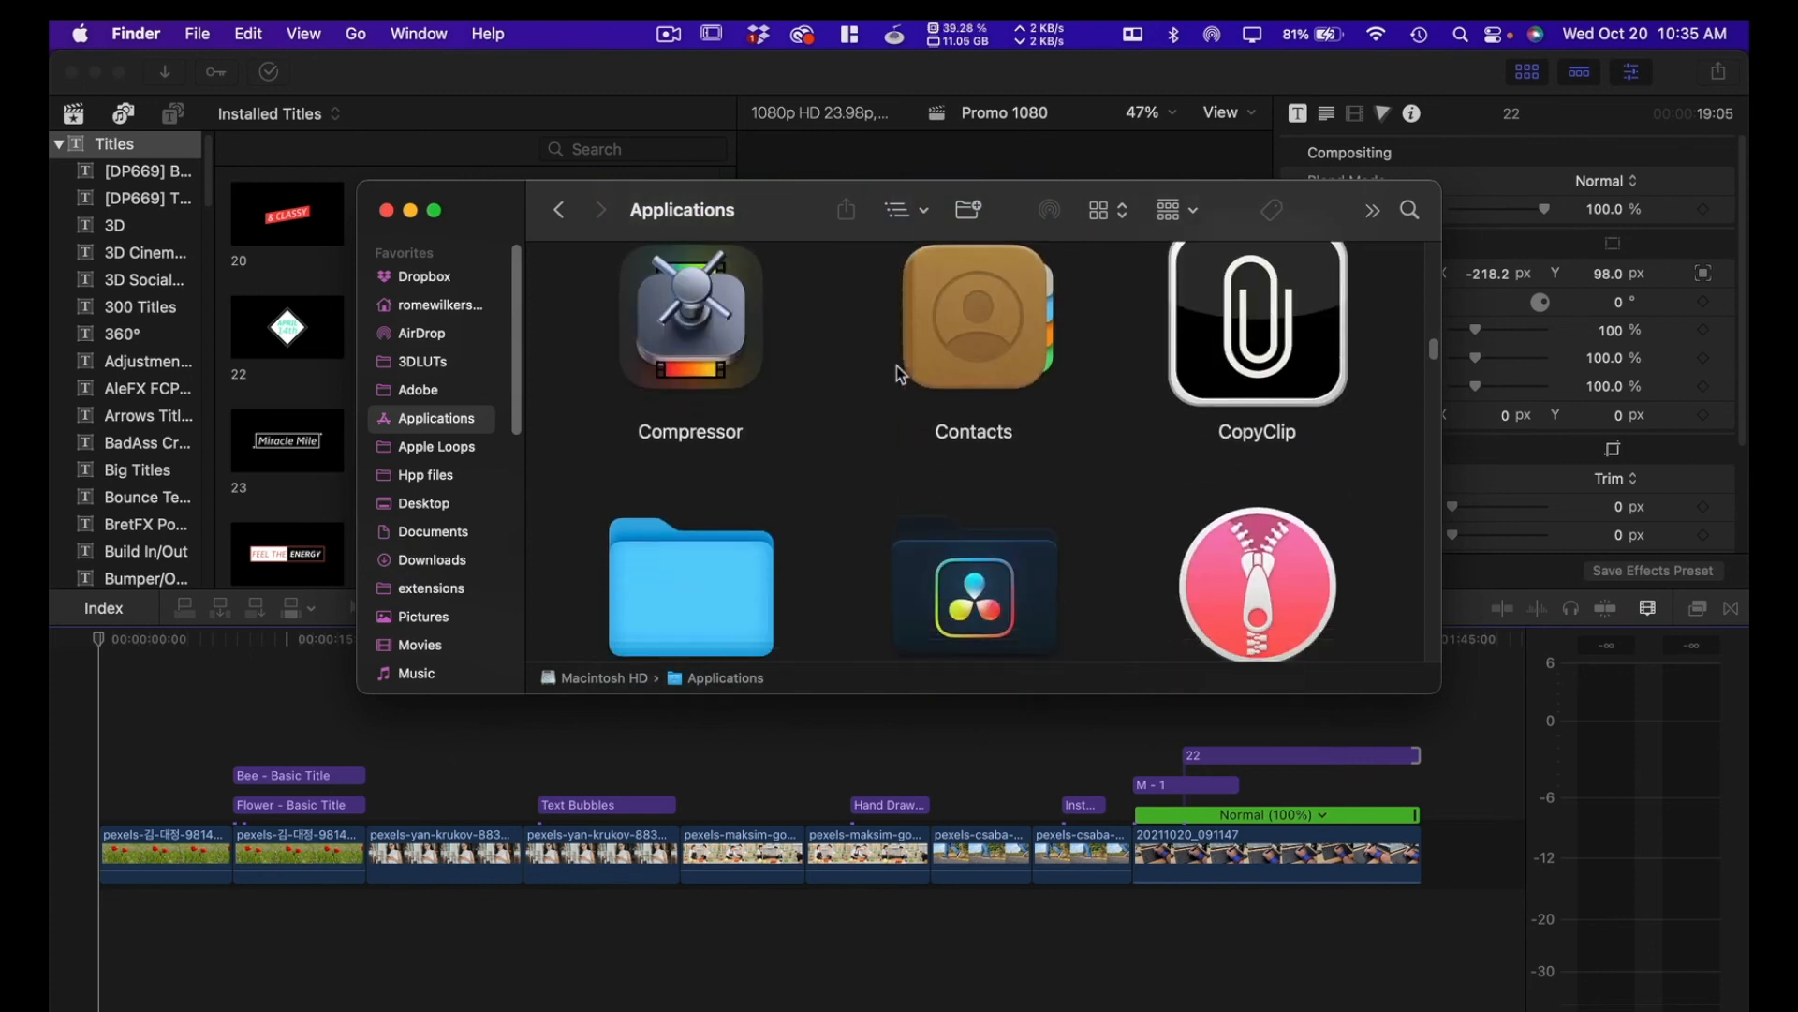
{"action": "scroll", "coordinate": [897, 368], "scroll_direction": "up", "scroll_amount": 3}
{"action": "scroll", "coordinate": [896, 365], "scroll_direction": "down", "scroll_amount": 2}
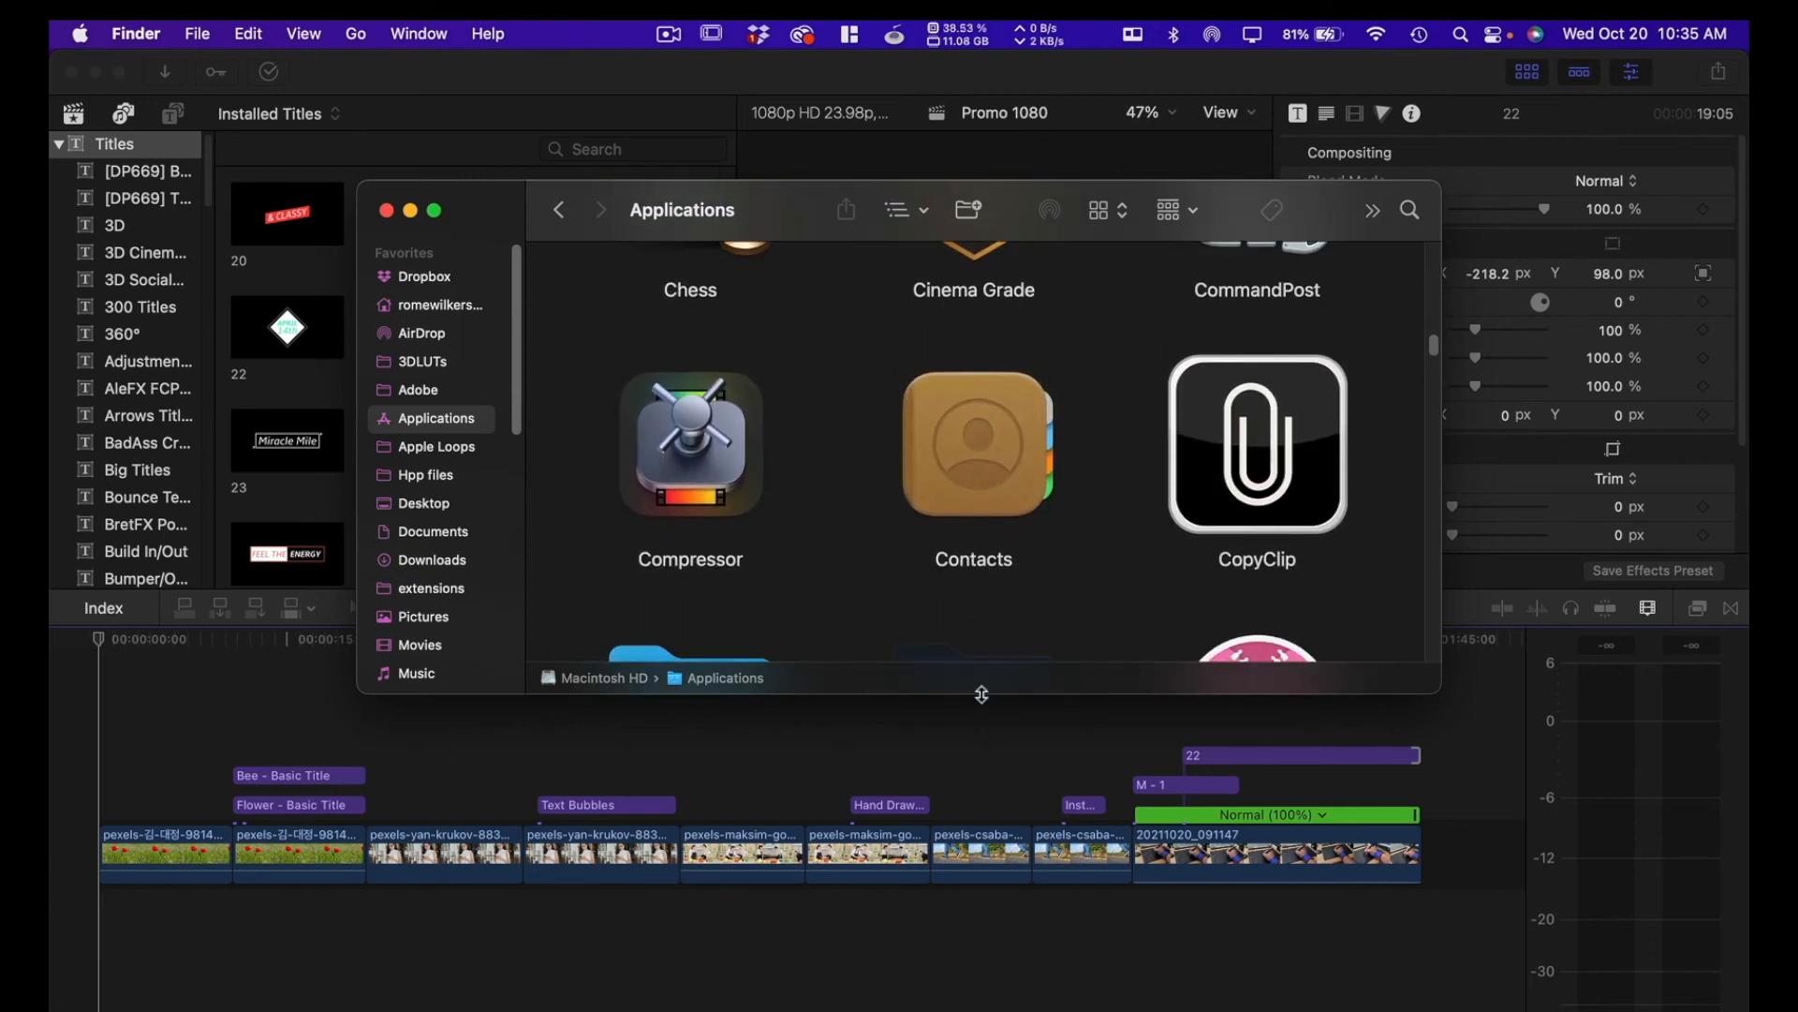
Step: Enlarge the Finder window and look through the Applications folder for the applications related to Final Cut Pro
{"action": "left_click_drag", "start_coordinate": [981, 695], "coordinate": [982, 957]}
{"action": "scroll", "coordinate": [1092, 575], "scroll_direction": "down", "scroll_amount": 5}
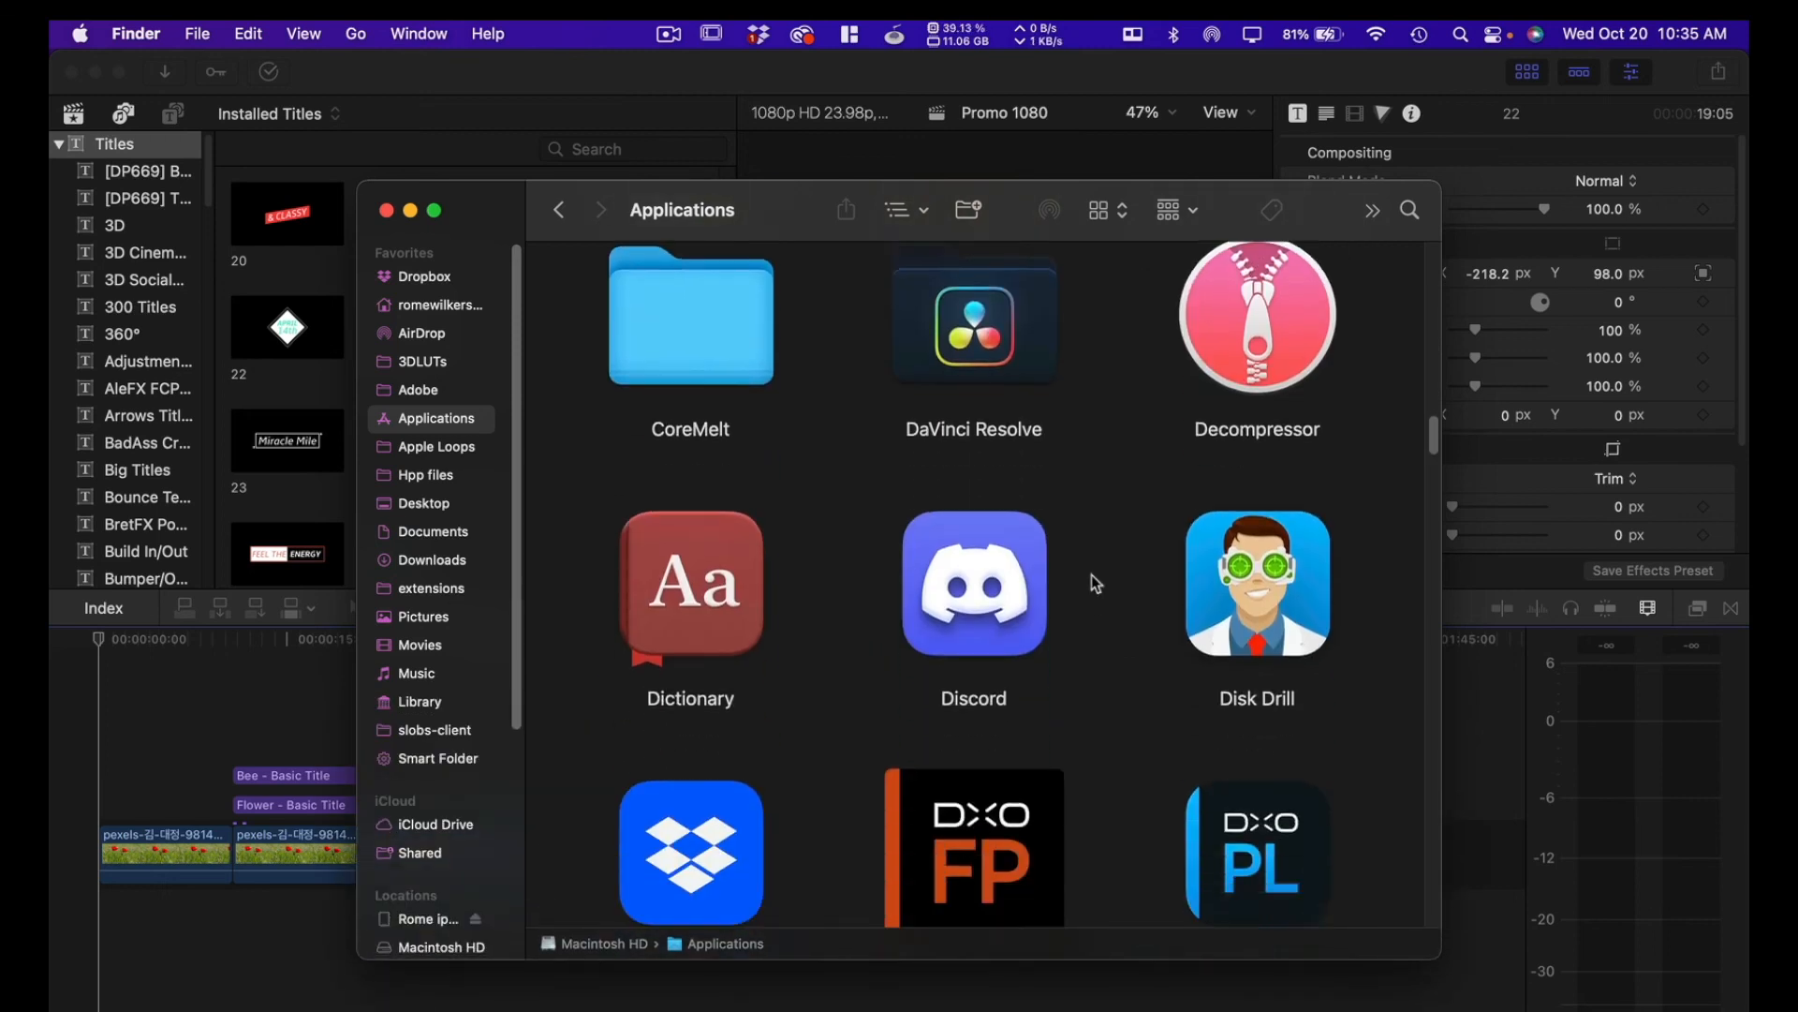
{"action": "scroll", "coordinate": [1092, 575], "scroll_direction": "down", "scroll_amount": 10}
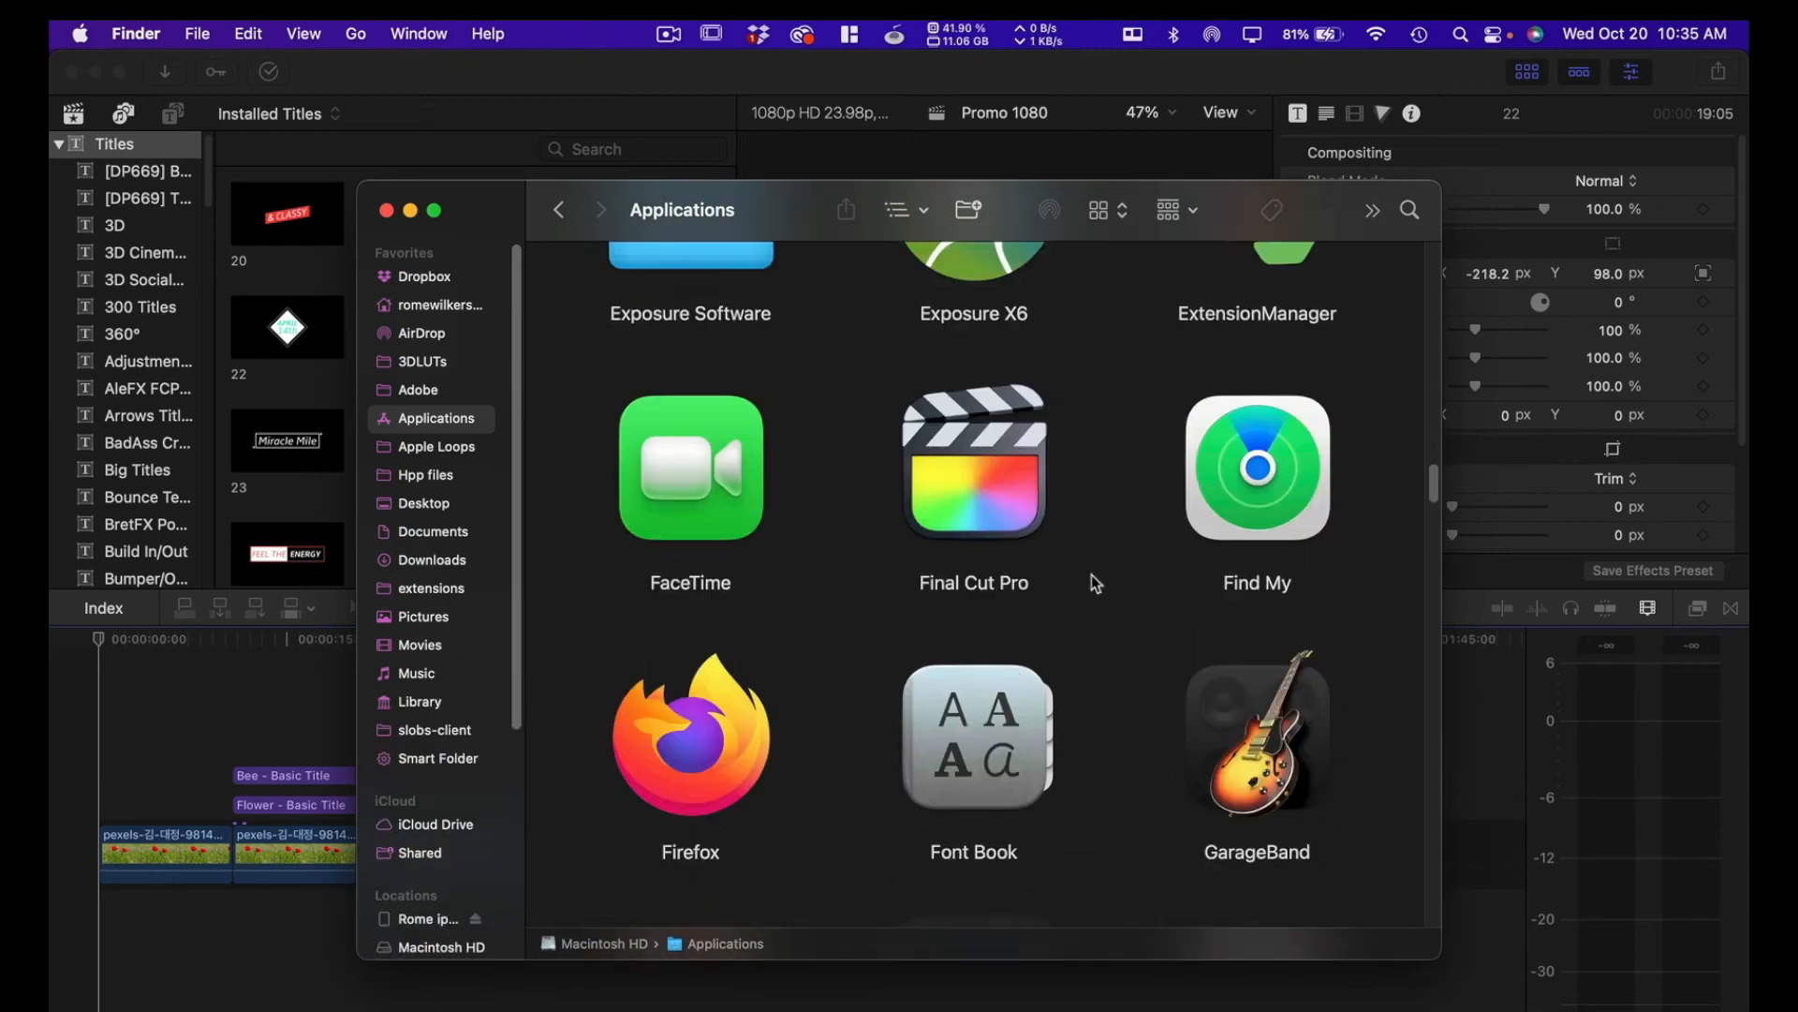
{"action": "scroll", "coordinate": [1092, 575], "scroll_direction": "down", "scroll_amount": 7}
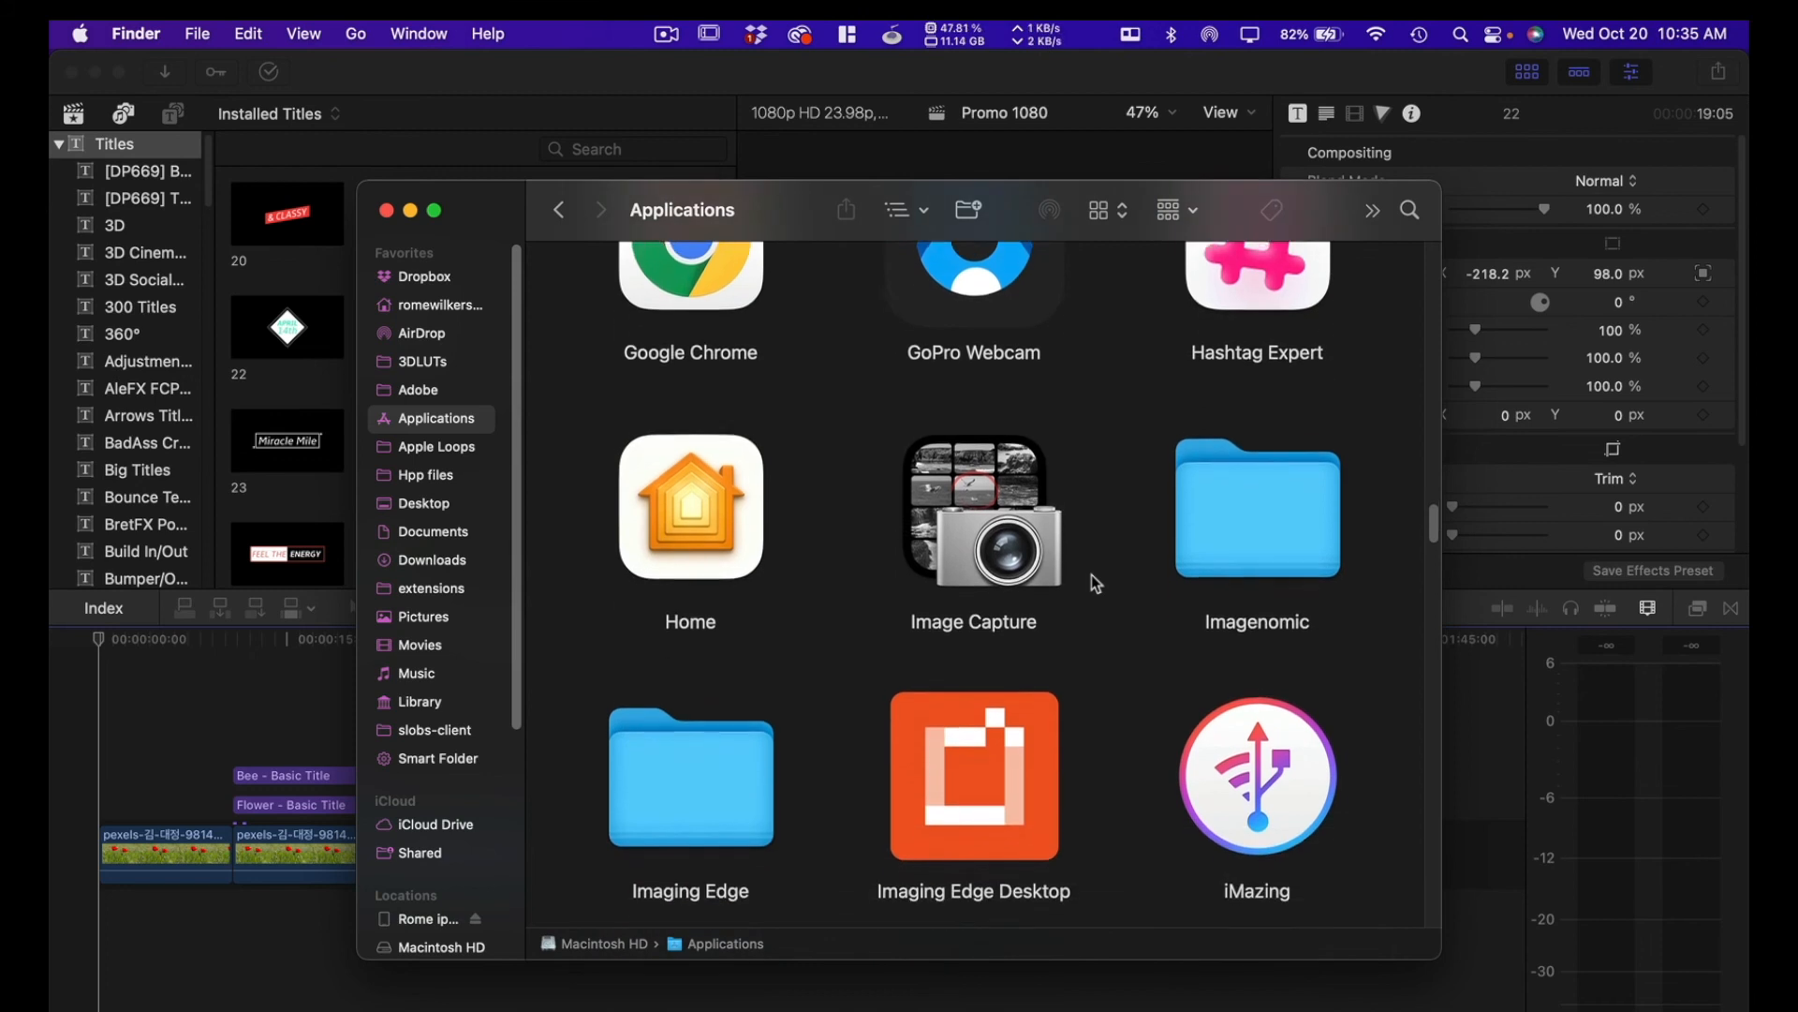
{"action": "scroll", "coordinate": [1092, 577], "scroll_direction": "down", "scroll_amount": 10}
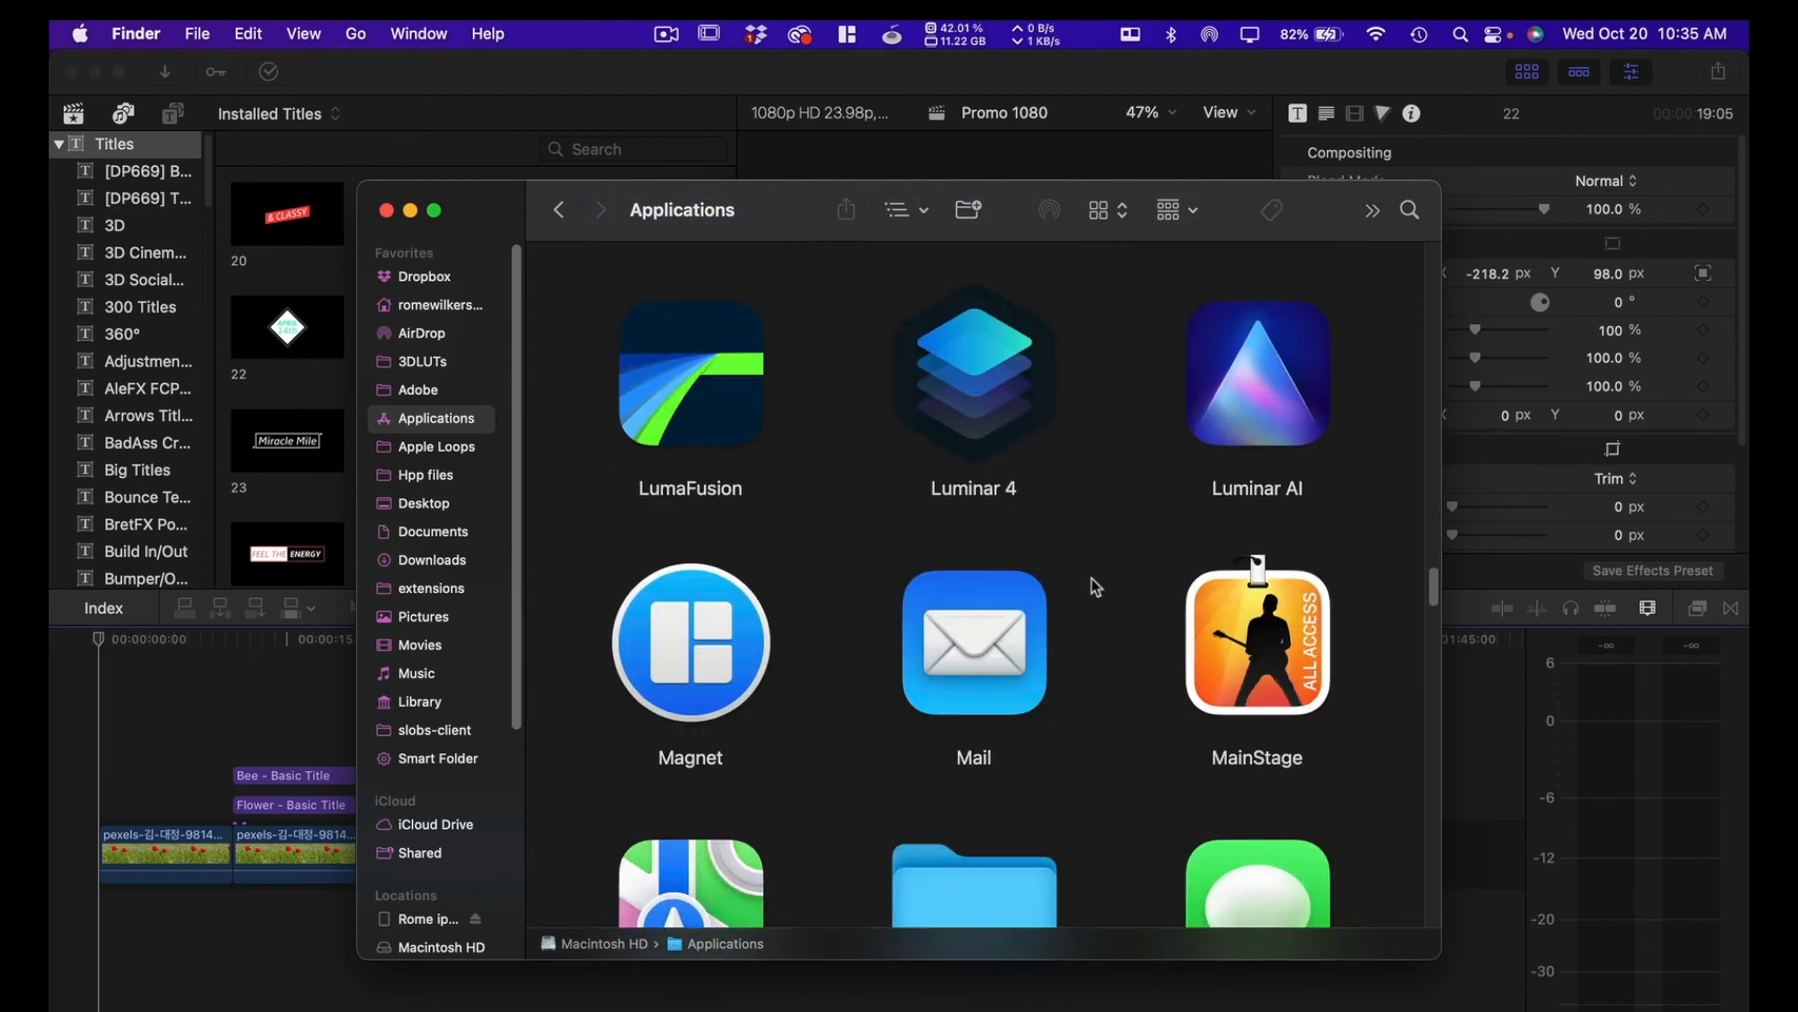
{"action": "scroll", "coordinate": [1092, 577], "scroll_direction": "down", "scroll_amount": 12}
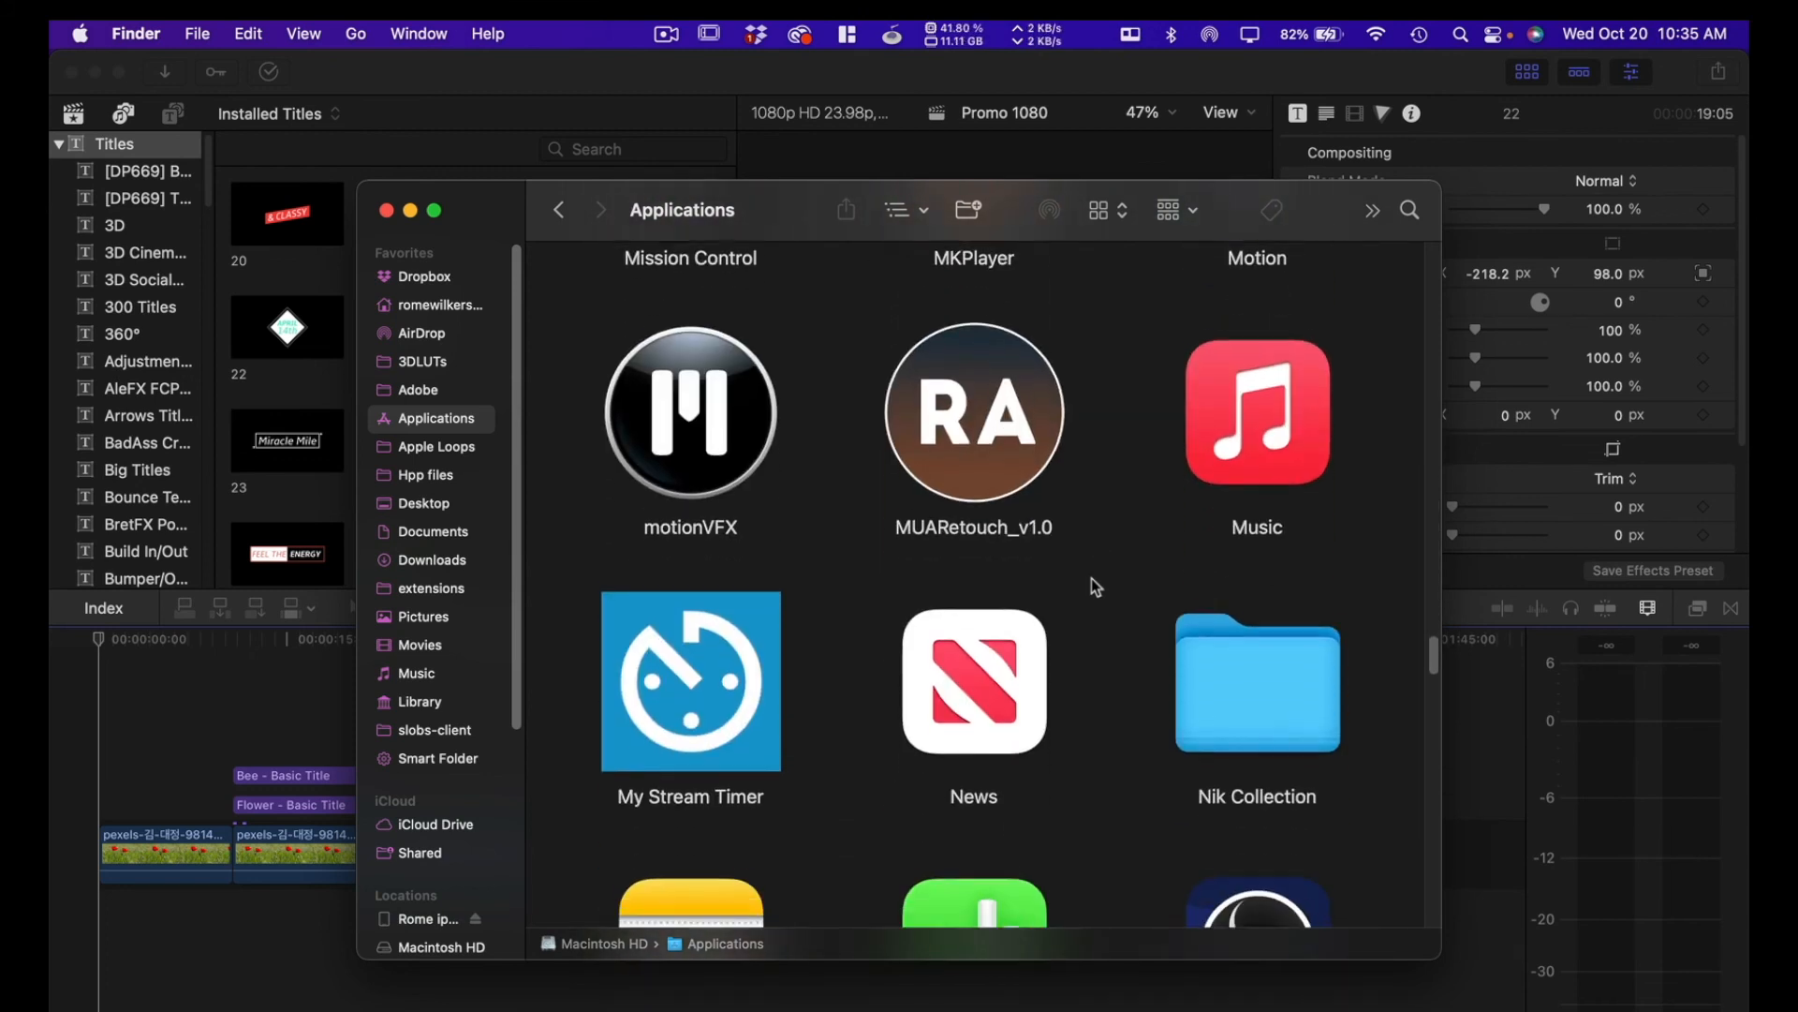
{"action": "scroll", "coordinate": [1093, 577], "scroll_direction": "up", "scroll_amount": 20}
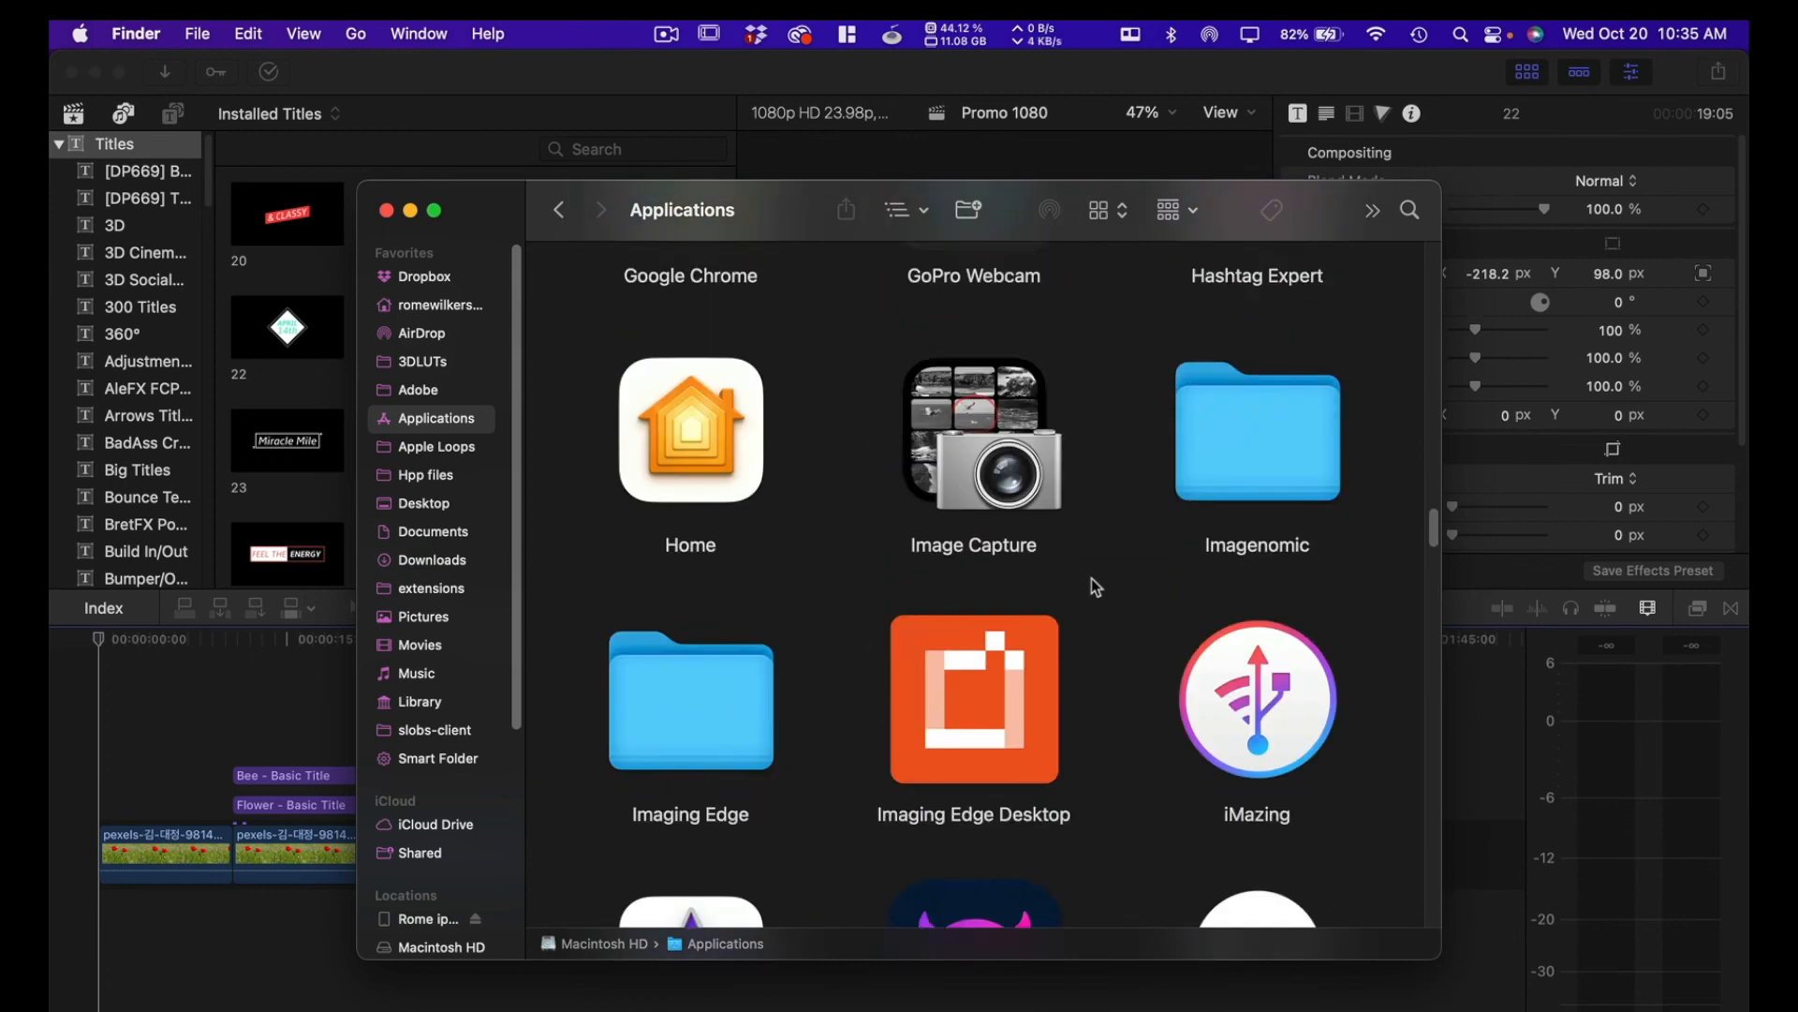
{"action": "left_click_drag", "start_coordinate": [493, 222], "coordinate": [386, 191]}
{"action": "scroll", "coordinate": [1023, 400], "scroll_direction": "up", "scroll_amount": 3}
{"action": "scroll", "coordinate": [1023, 401], "scroll_direction": "up", "scroll_amount": 5}
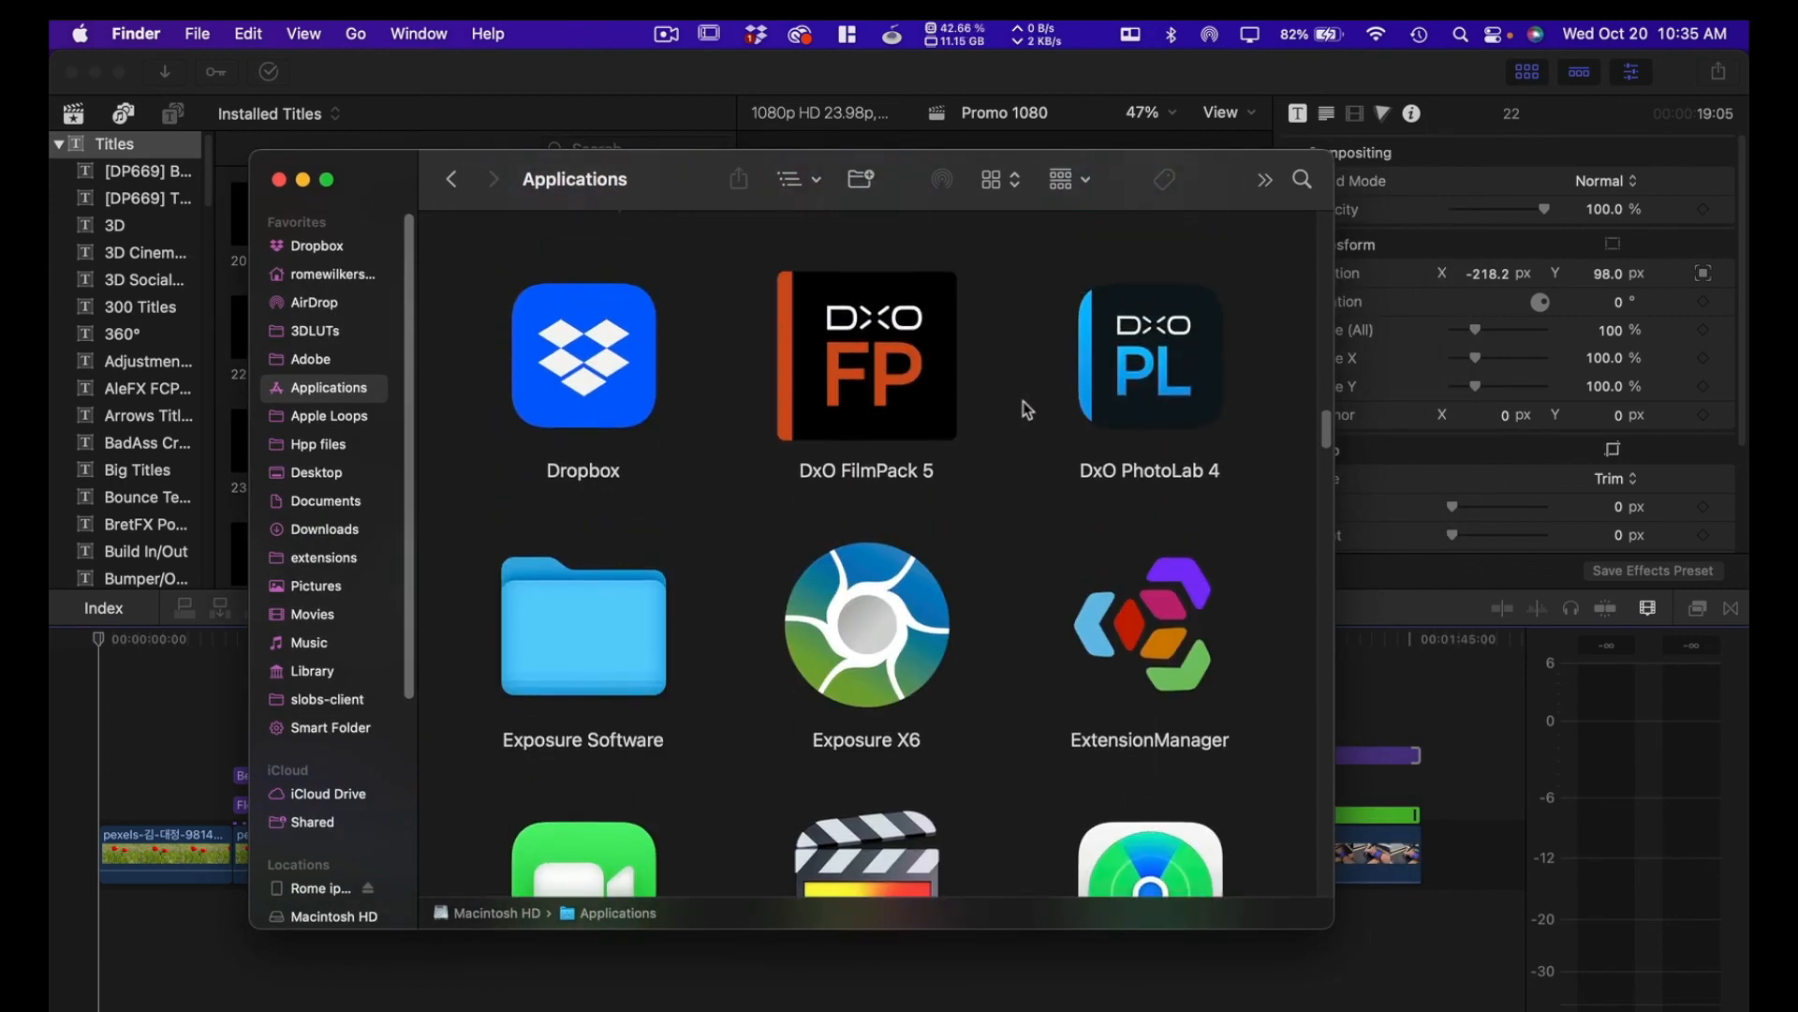
{"action": "scroll", "coordinate": [1023, 400], "scroll_direction": "up", "scroll_amount": 6}
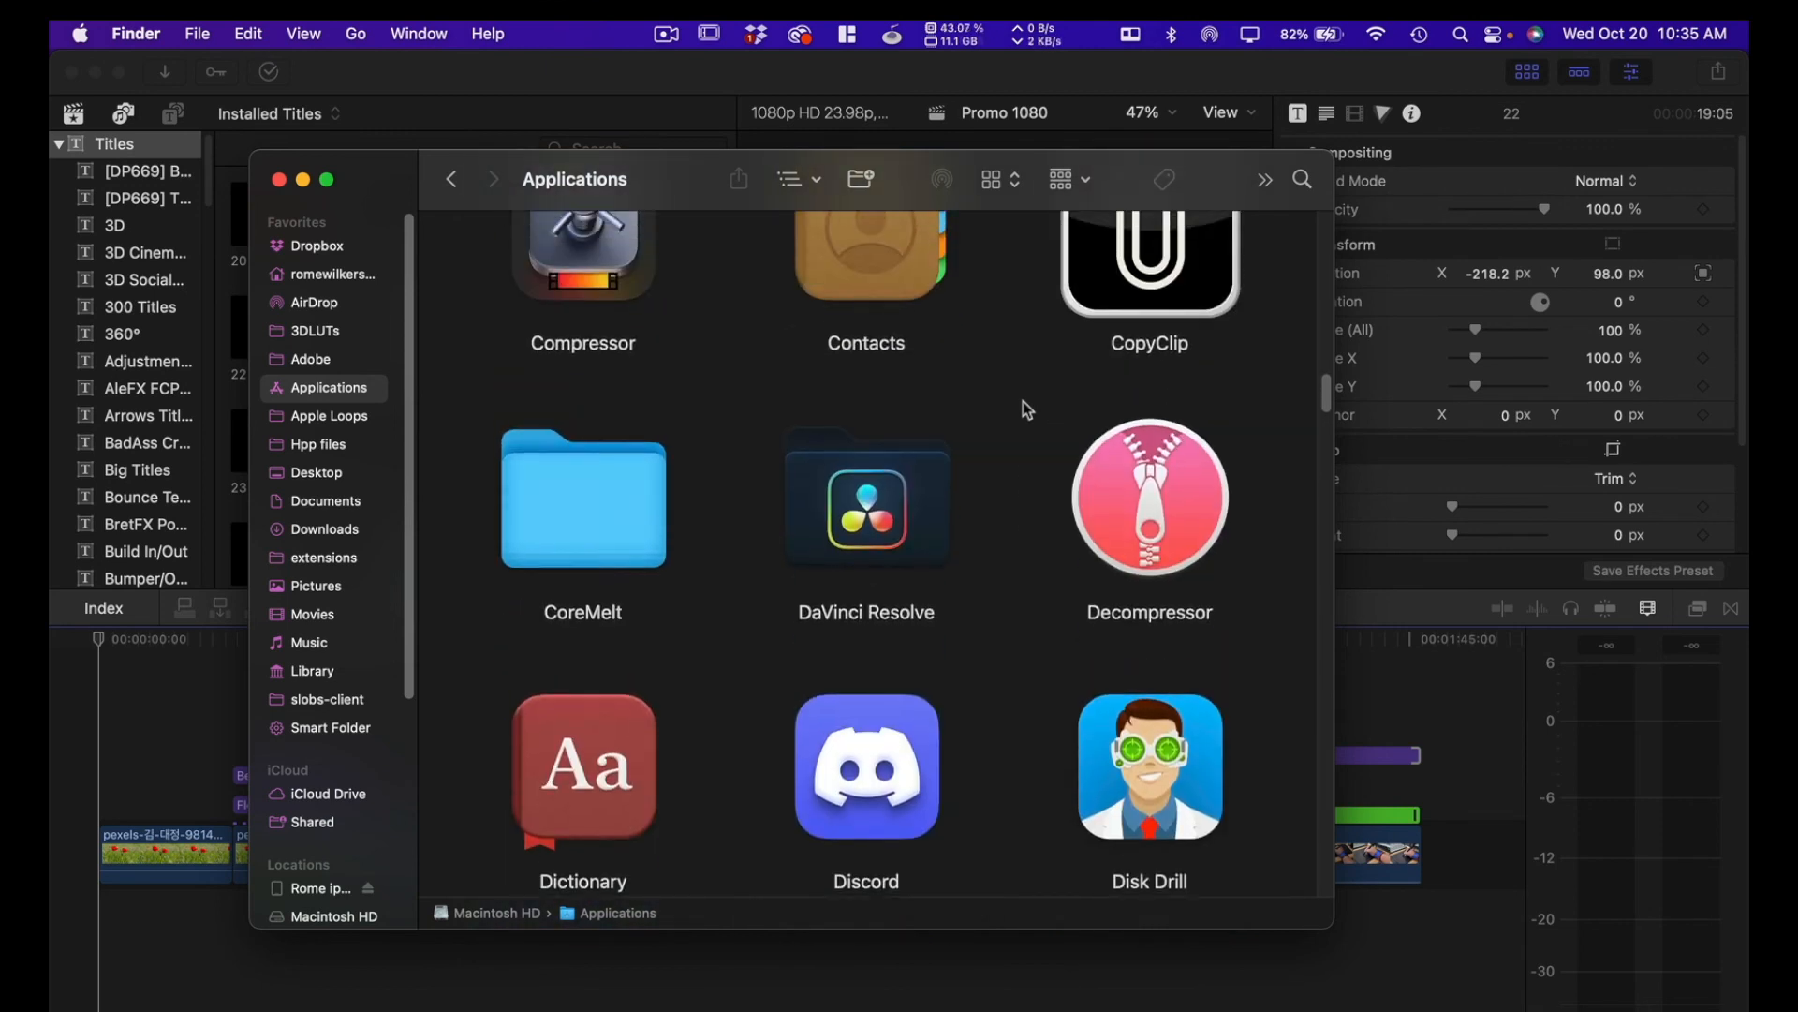
{"action": "scroll", "coordinate": [1023, 401], "scroll_direction": "up", "scroll_amount": 6}
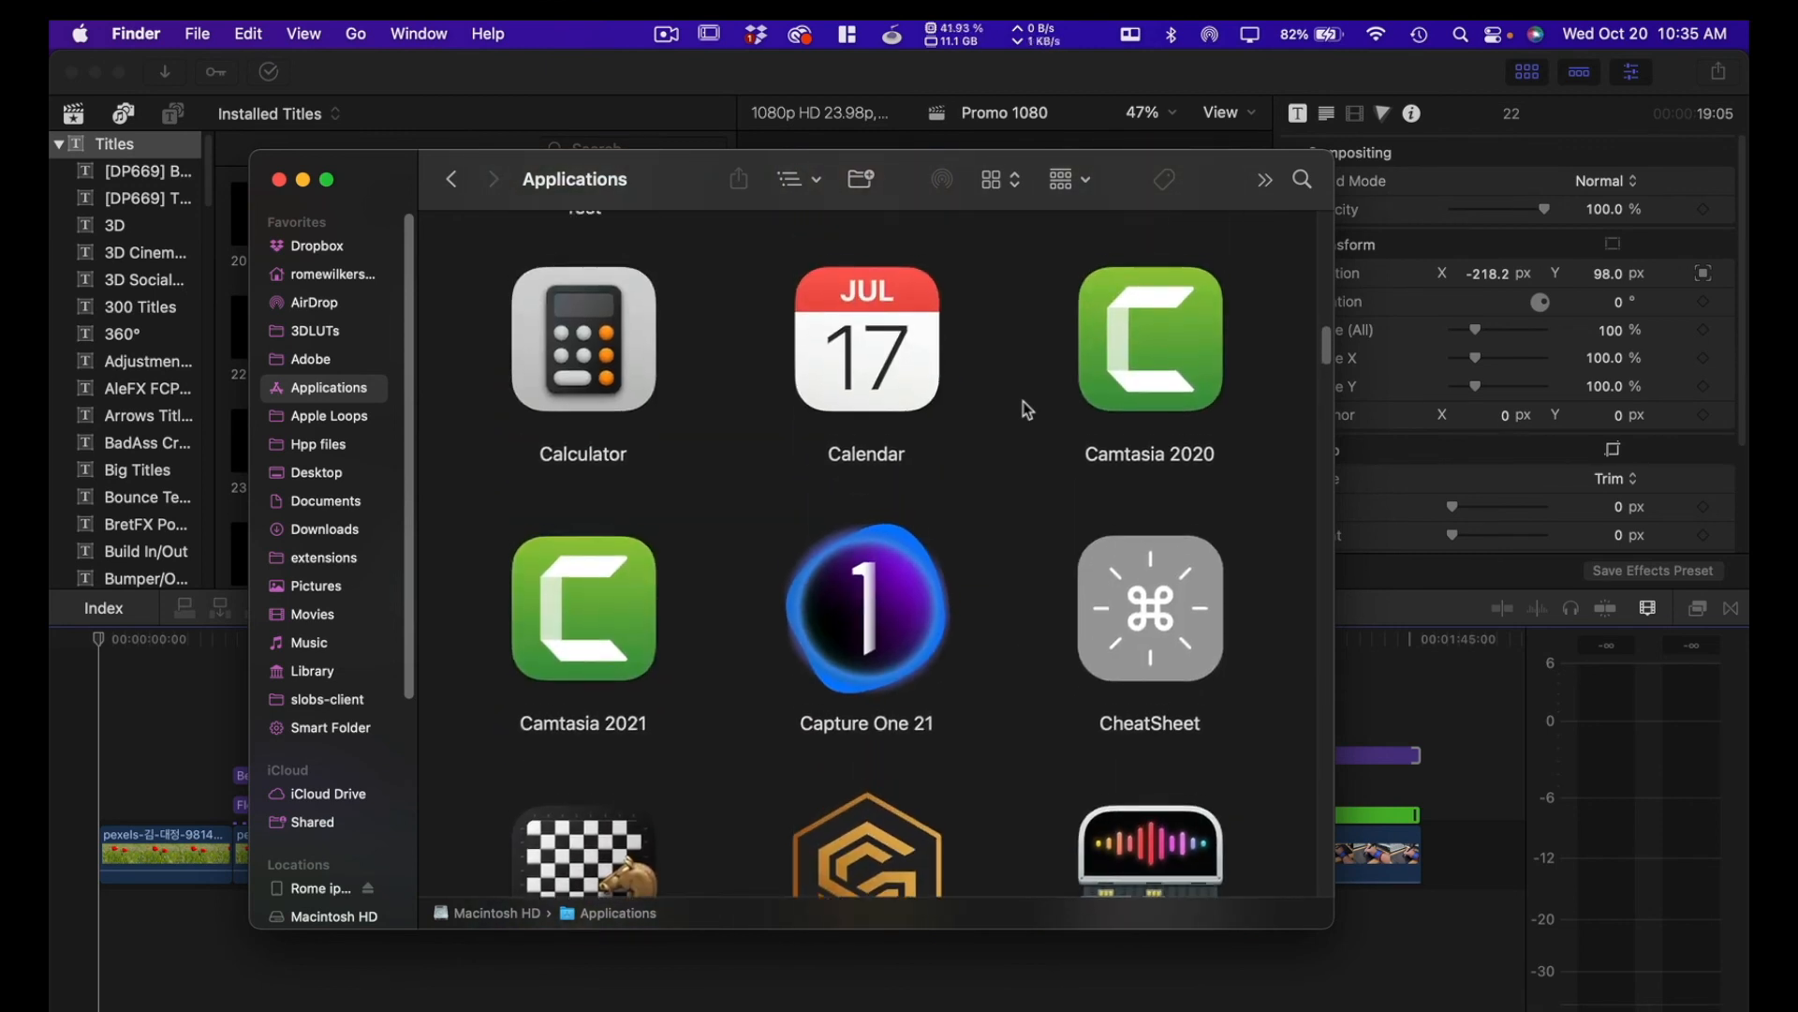
{"action": "scroll", "coordinate": [1022, 401], "scroll_direction": "up", "scroll_amount": 5}
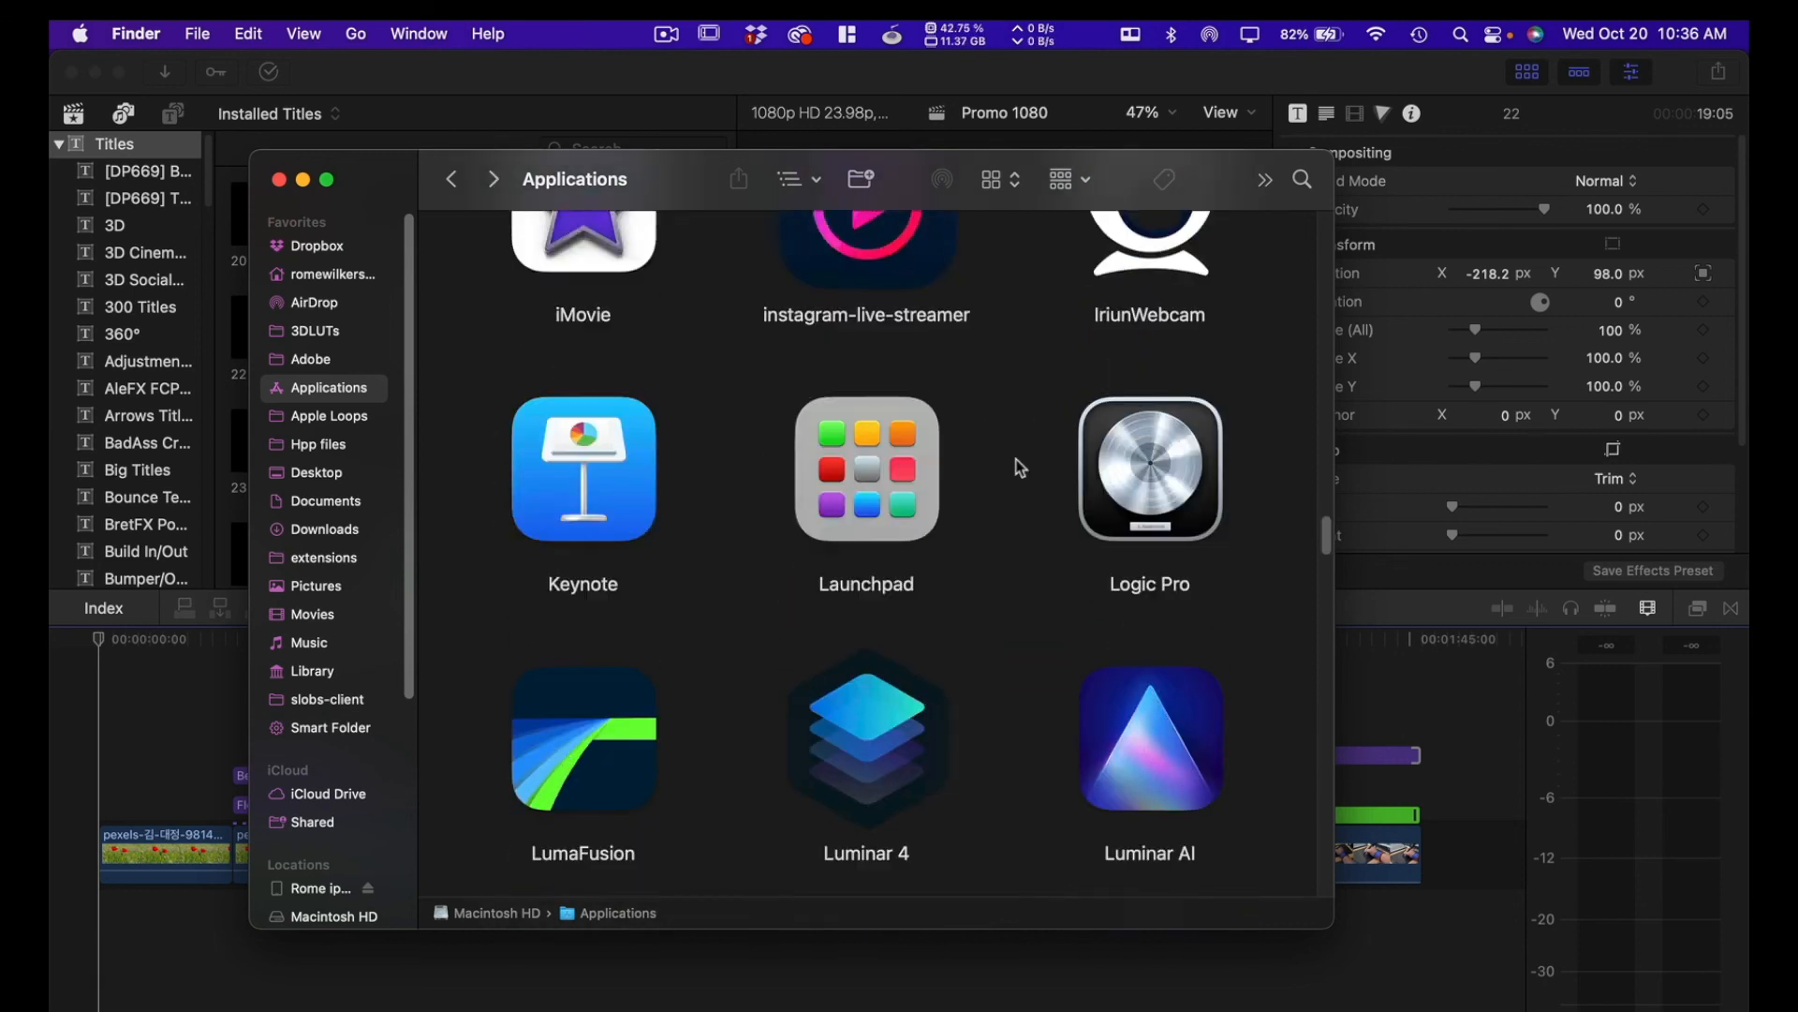
Step: Launch Motion from the Applications folder, dismissing its plug-in update alert and What's New window to reach the Project Browser
{"action": "scroll", "coordinate": [1021, 467], "scroll_direction": "down", "scroll_amount": 10}
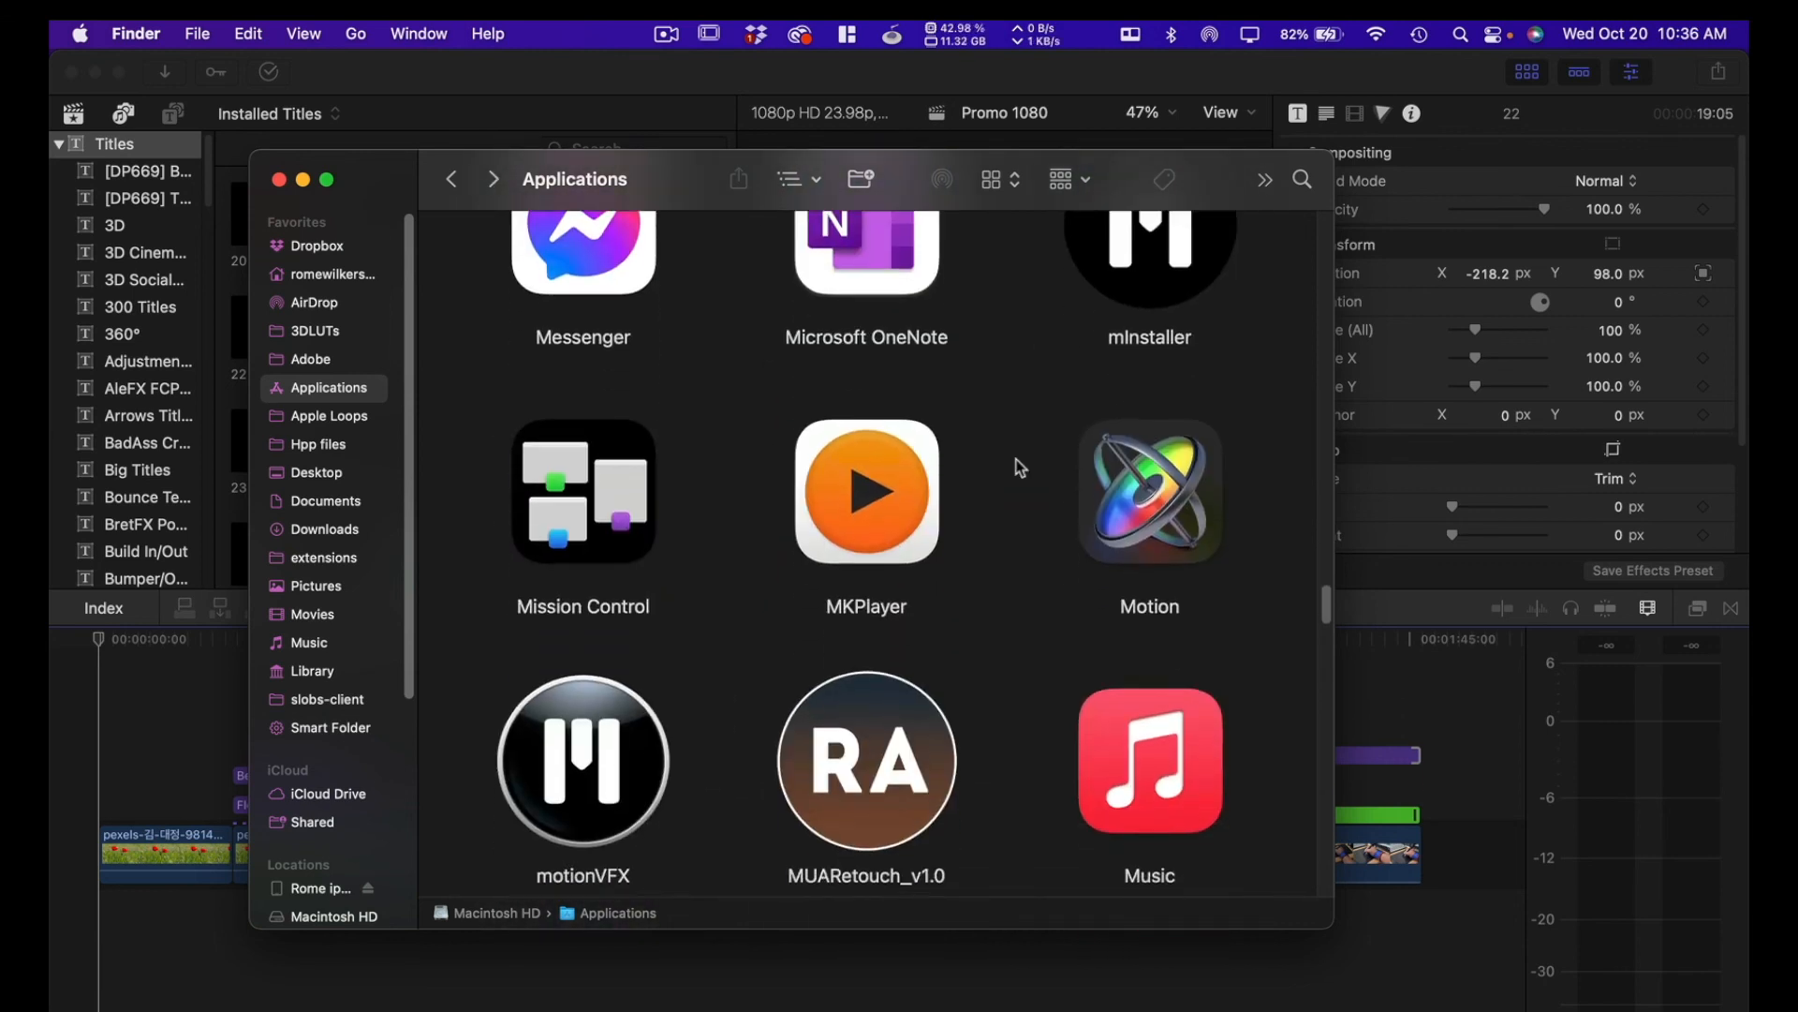
{"action": "scroll", "coordinate": [1133, 470], "scroll_direction": "down", "scroll_amount": 3}
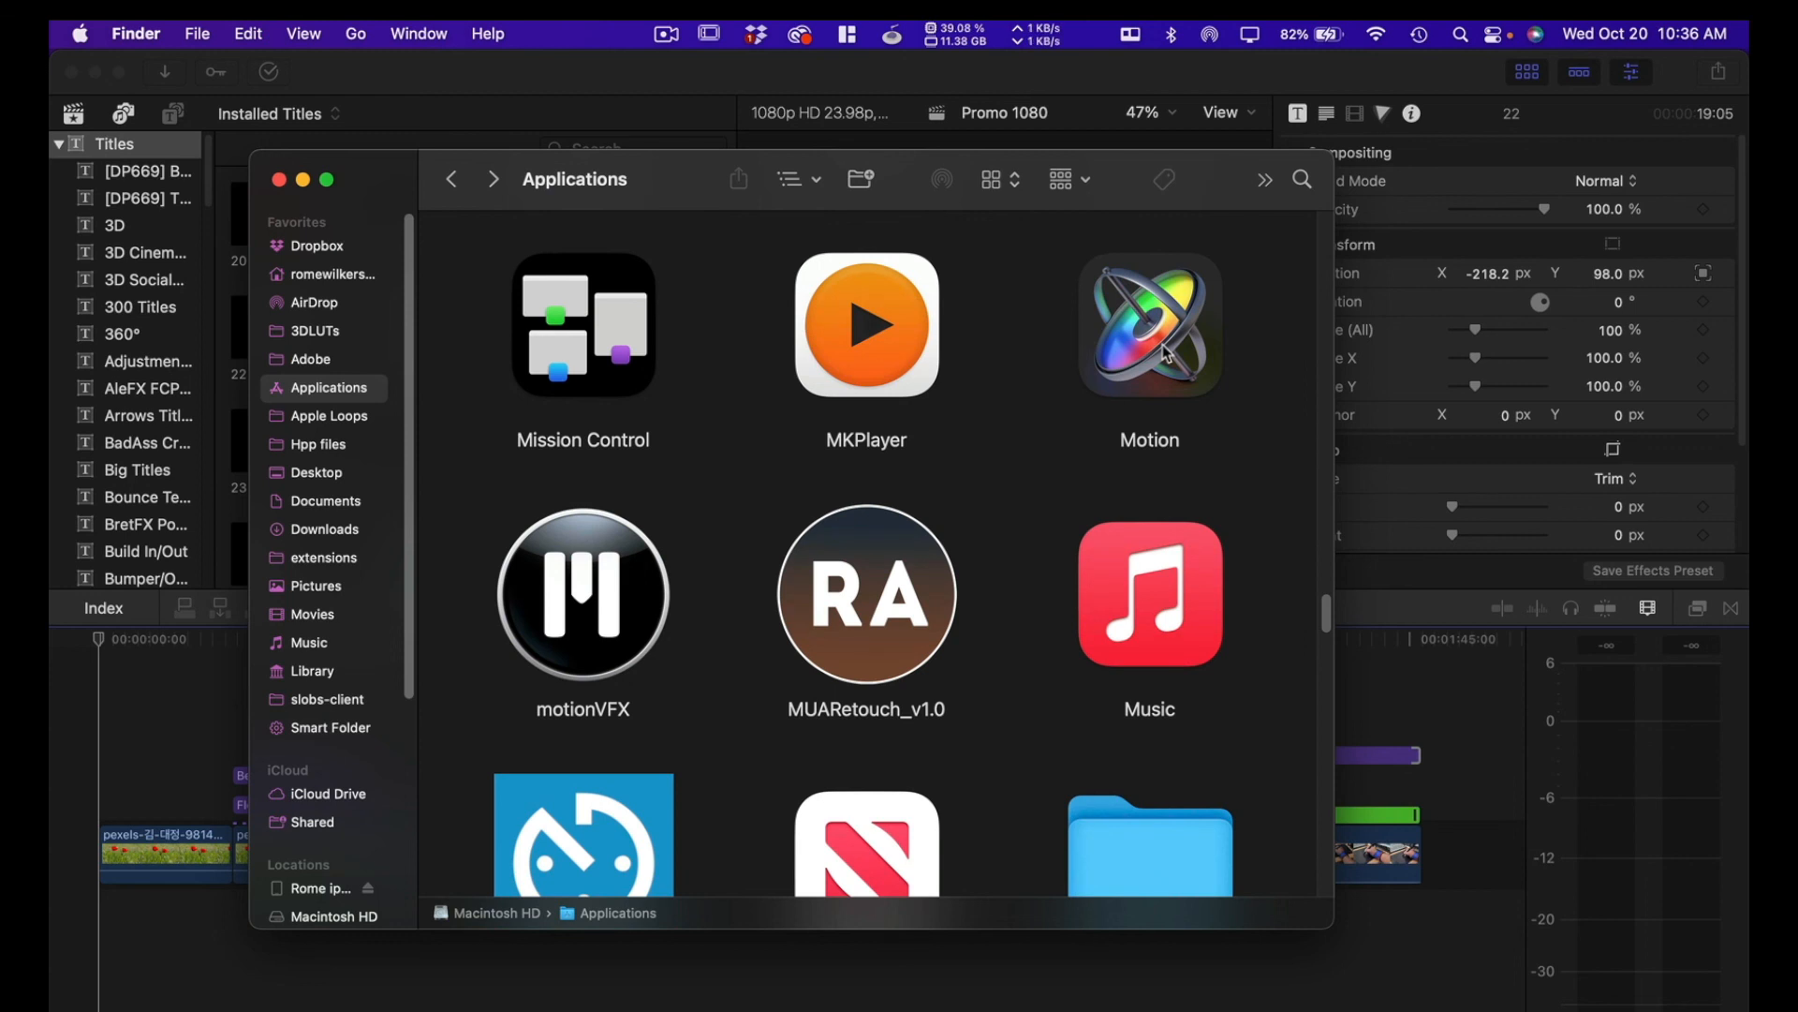
{"action": "left_click", "coordinate": [1166, 354]}
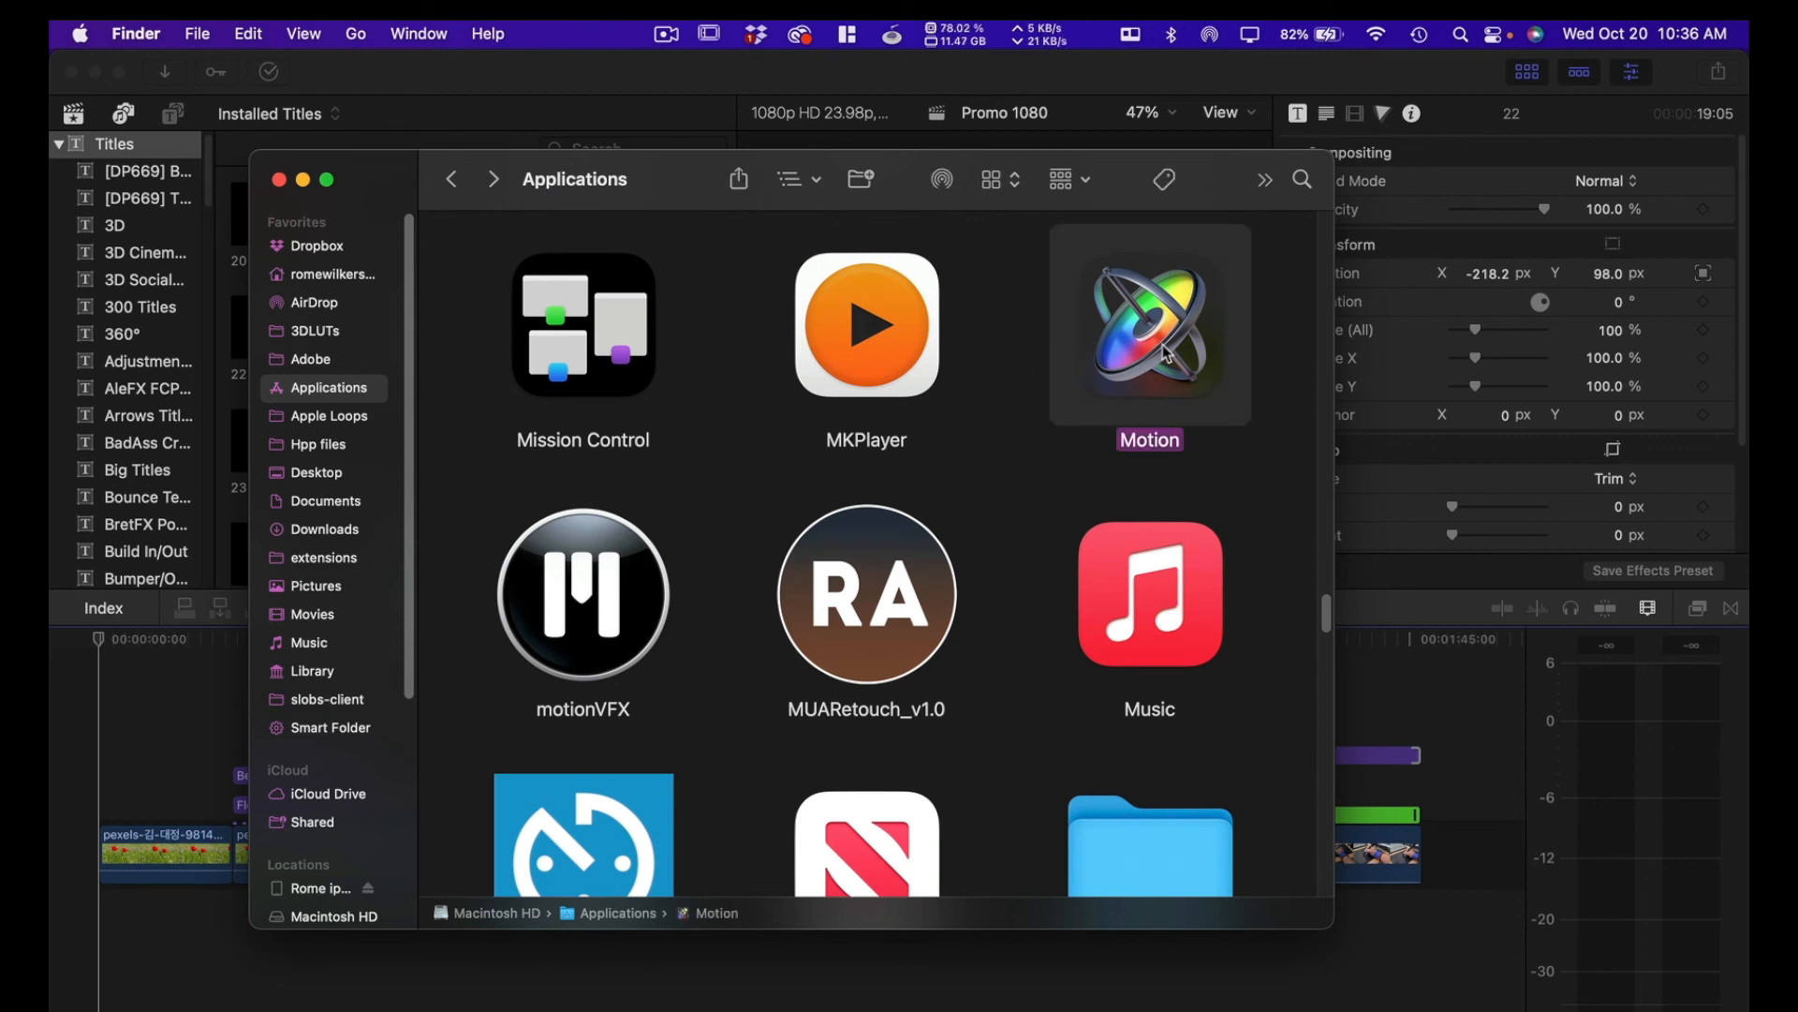
{"action": "double_click", "coordinate": [1166, 354]}
{"action": "left_click", "coordinate": [301, 180]}
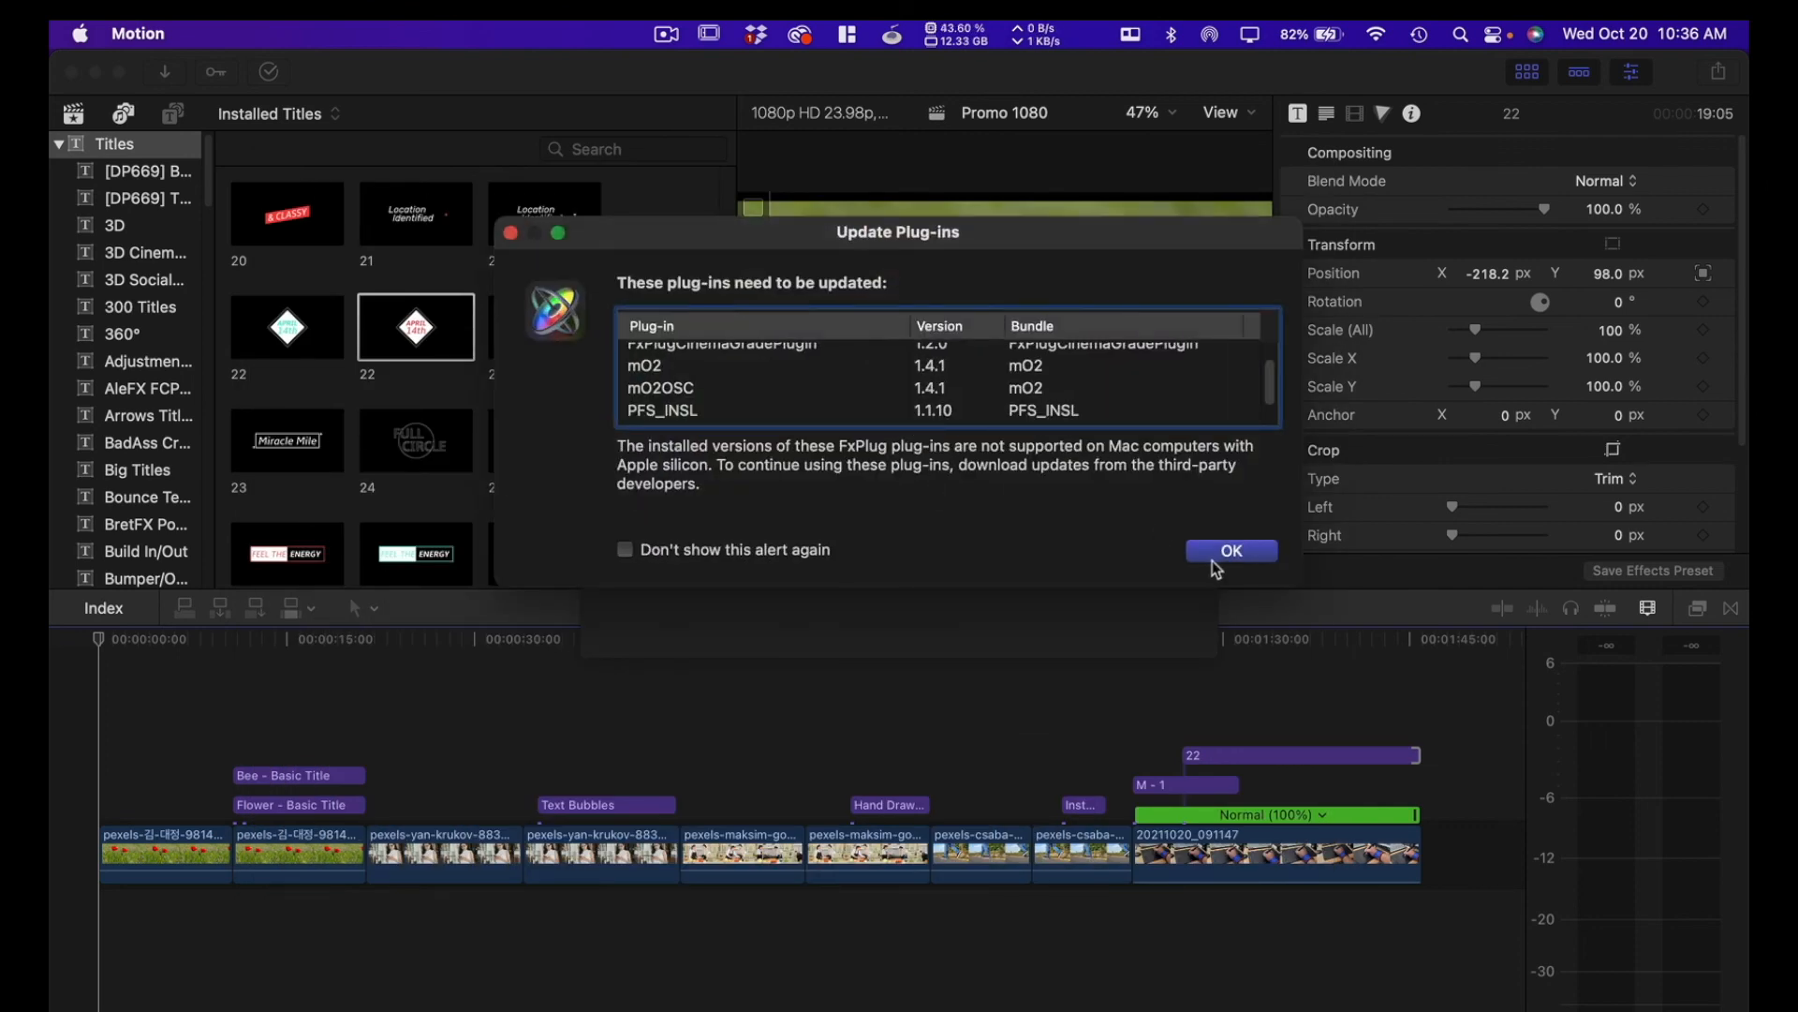
{"action": "left_click", "coordinate": [1229, 555]}
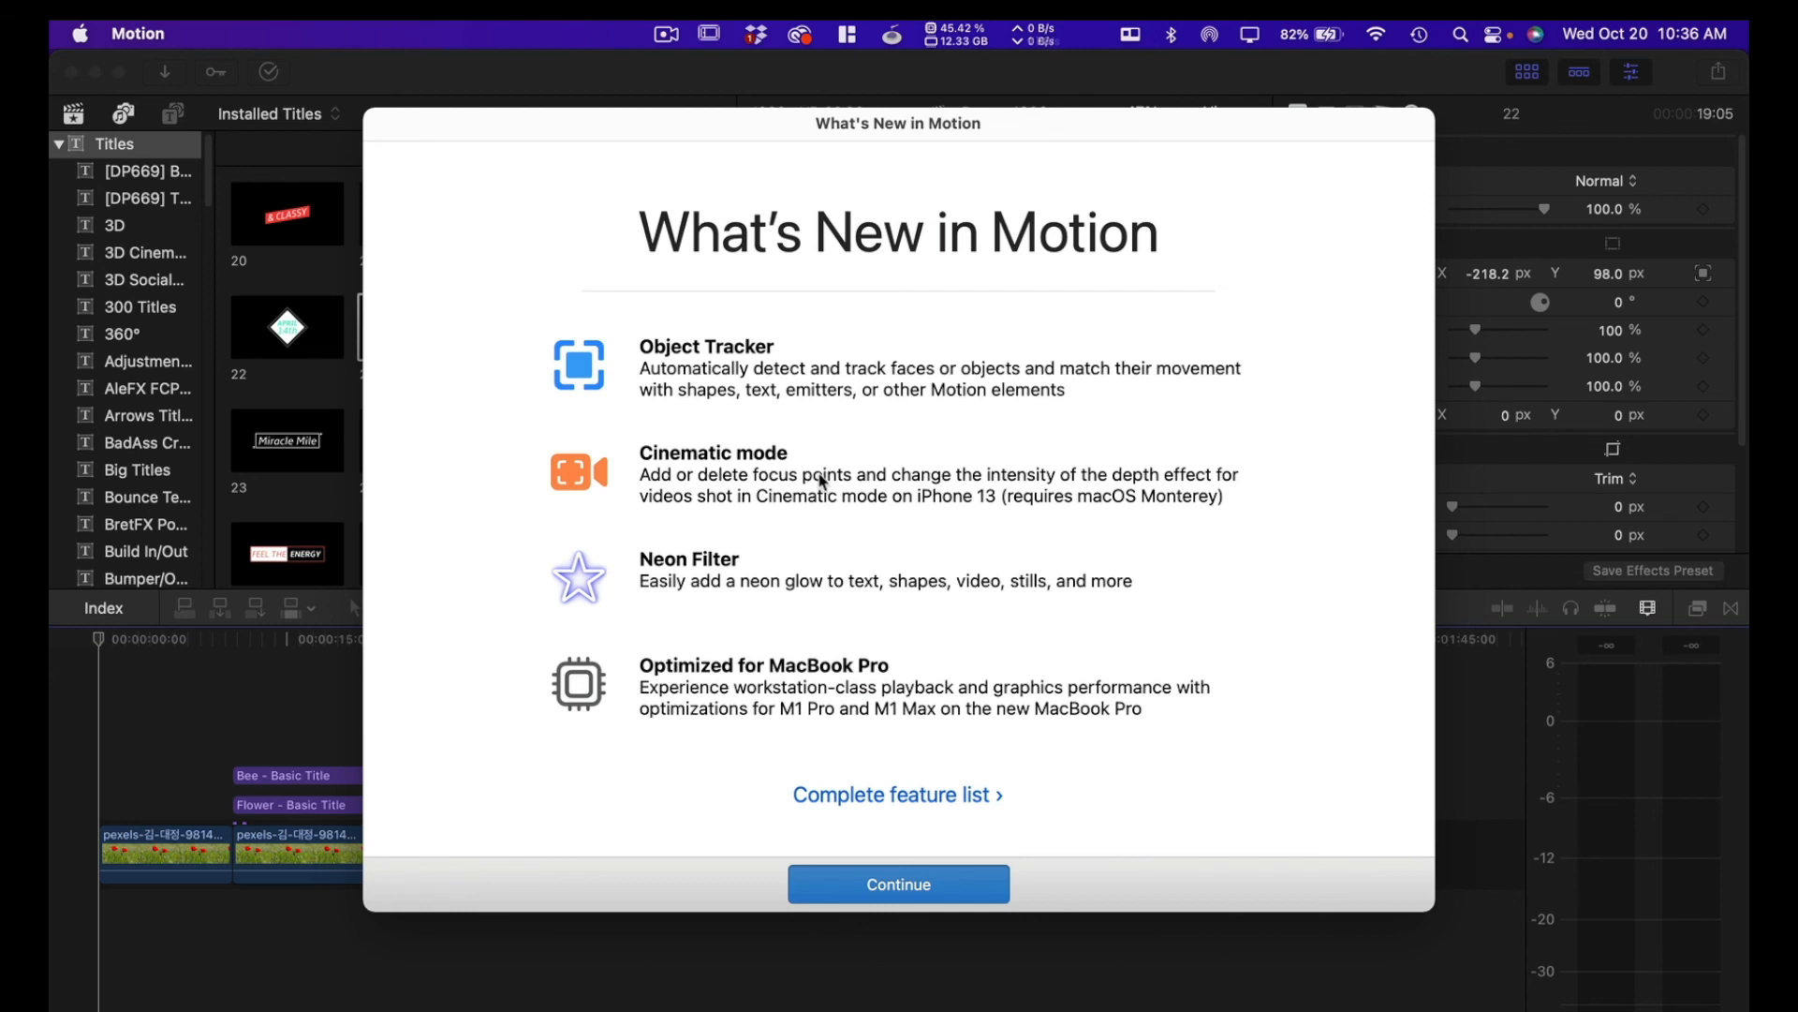
{"action": "key", "text": "Return"}
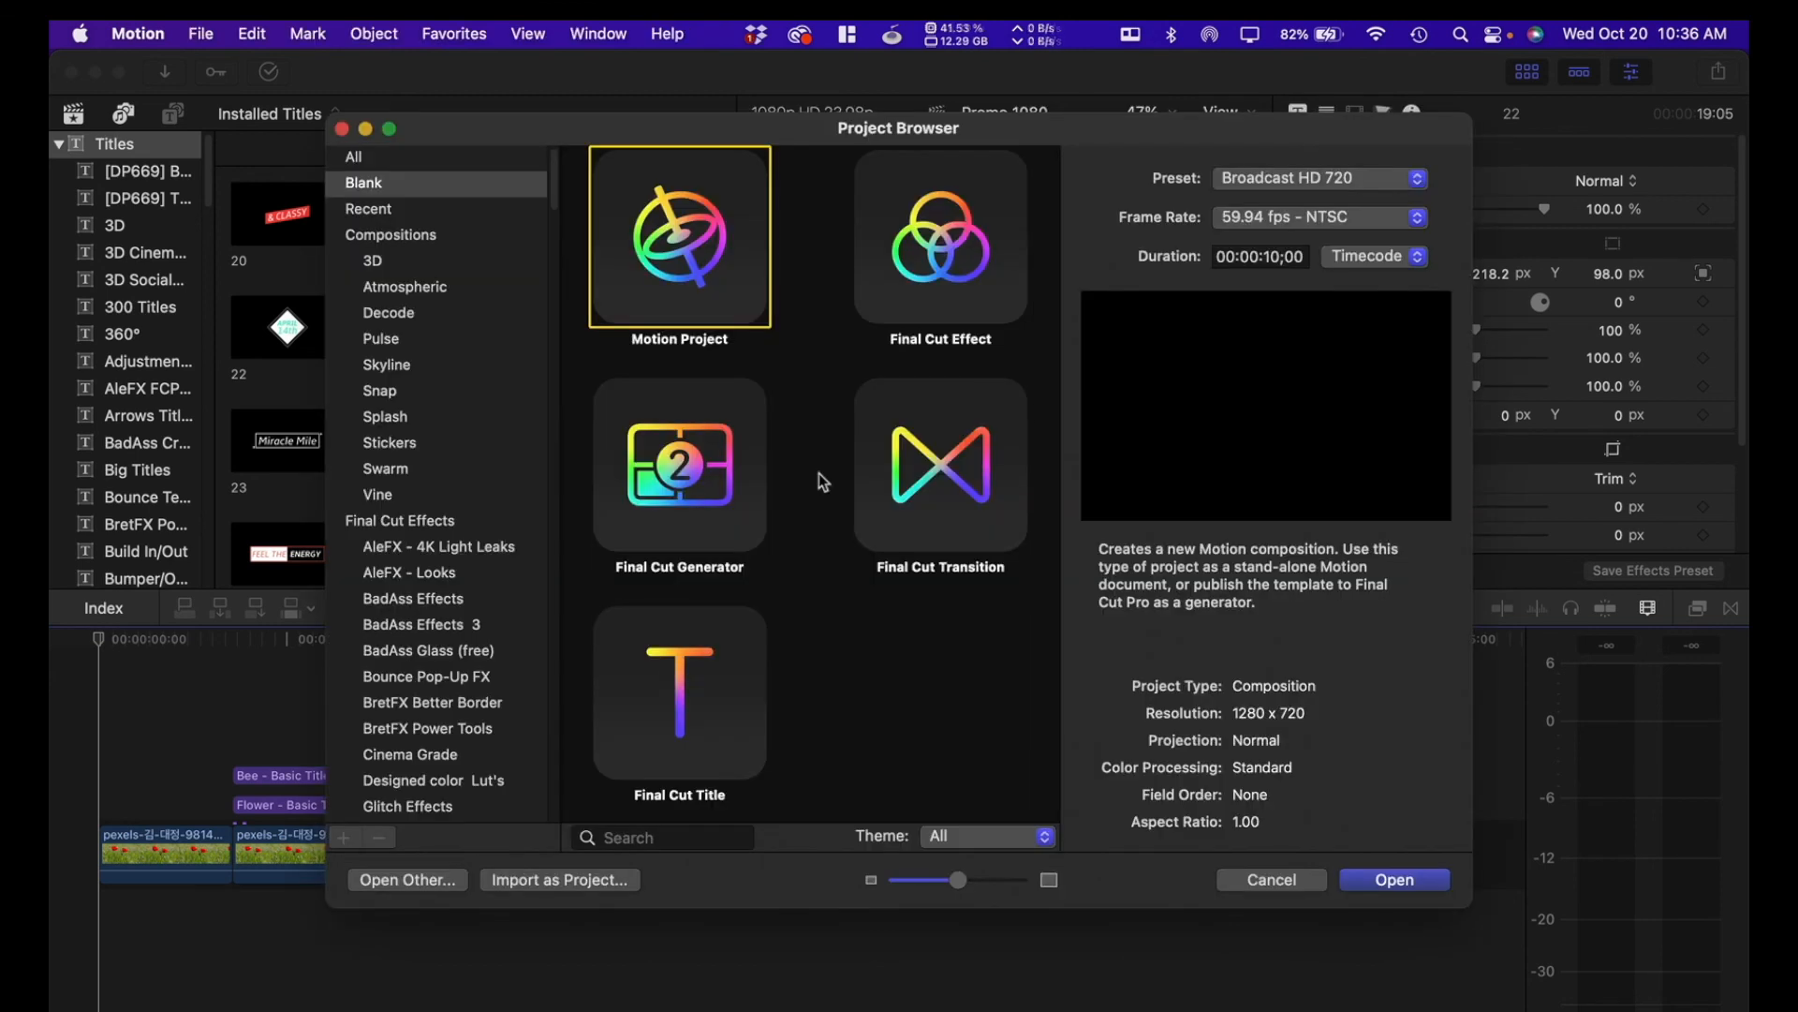
Step: Check the Motion version information and close it again
{"action": "left_click_drag", "start_coordinate": [564, 125], "coordinate": [489, 125]}
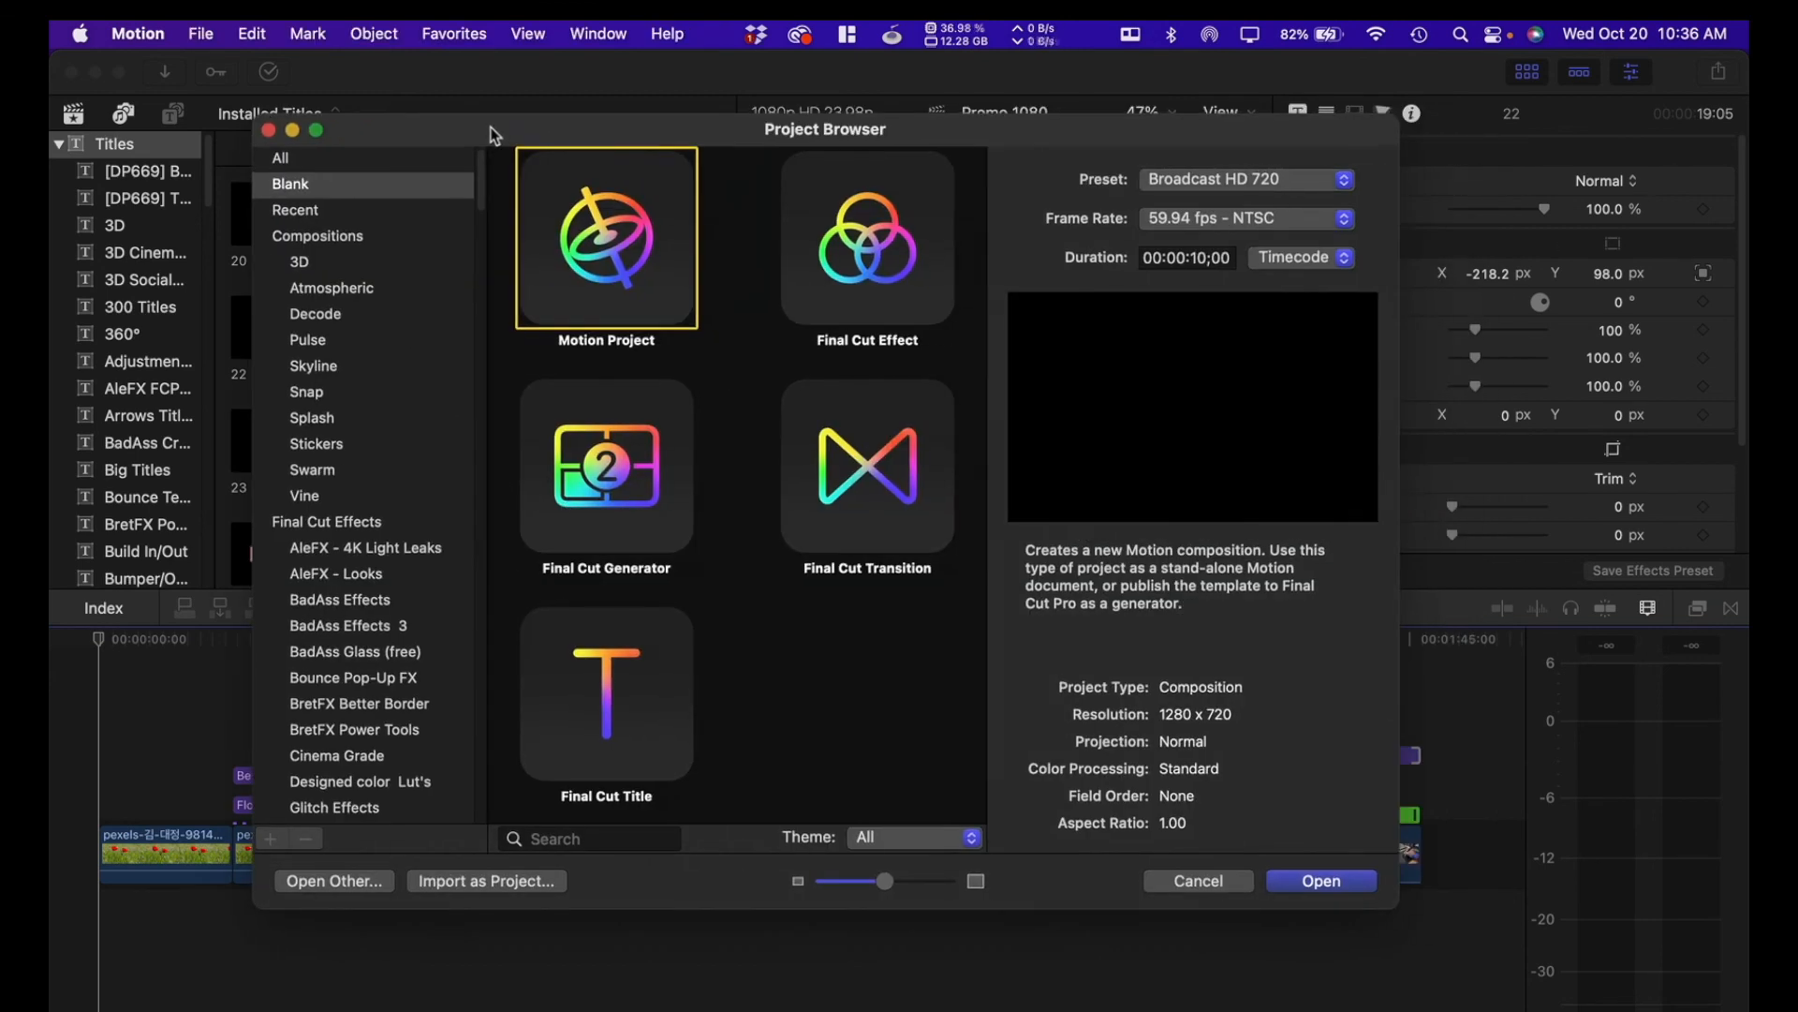
{"action": "left_click", "coordinate": [150, 38]}
{"action": "left_click", "coordinate": [170, 71]}
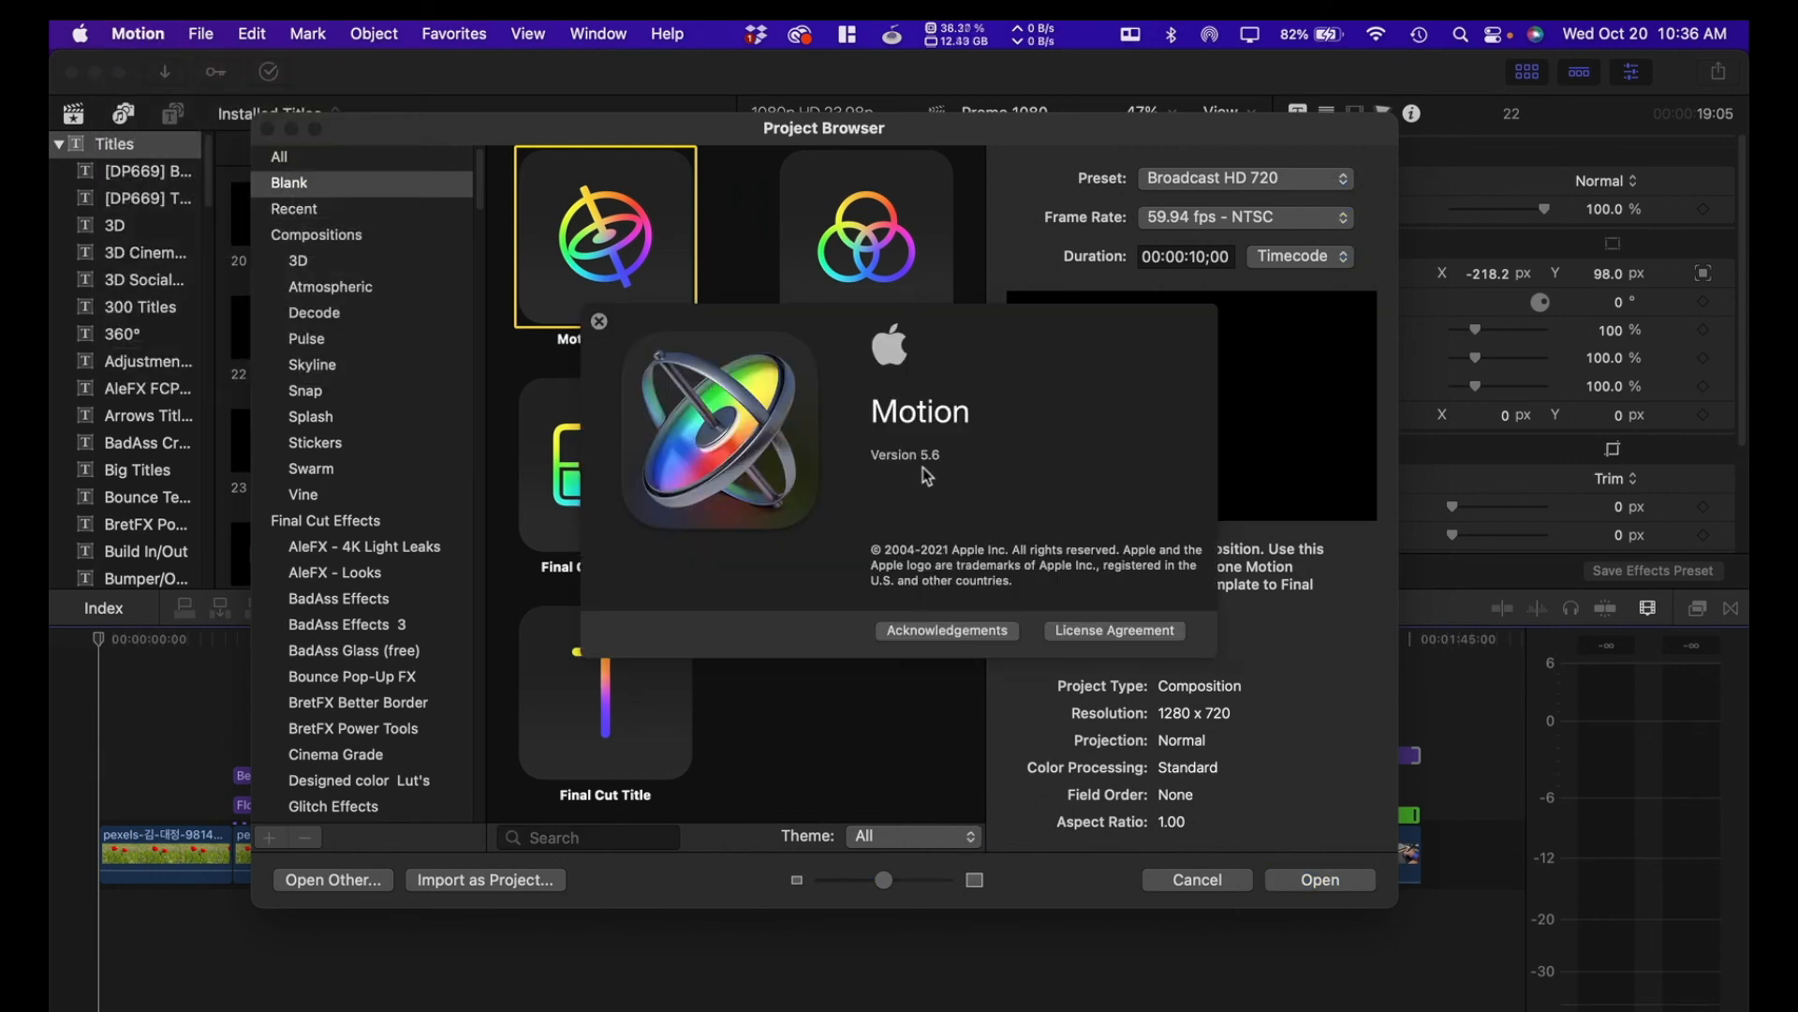
{"action": "left_click", "coordinate": [600, 323]}
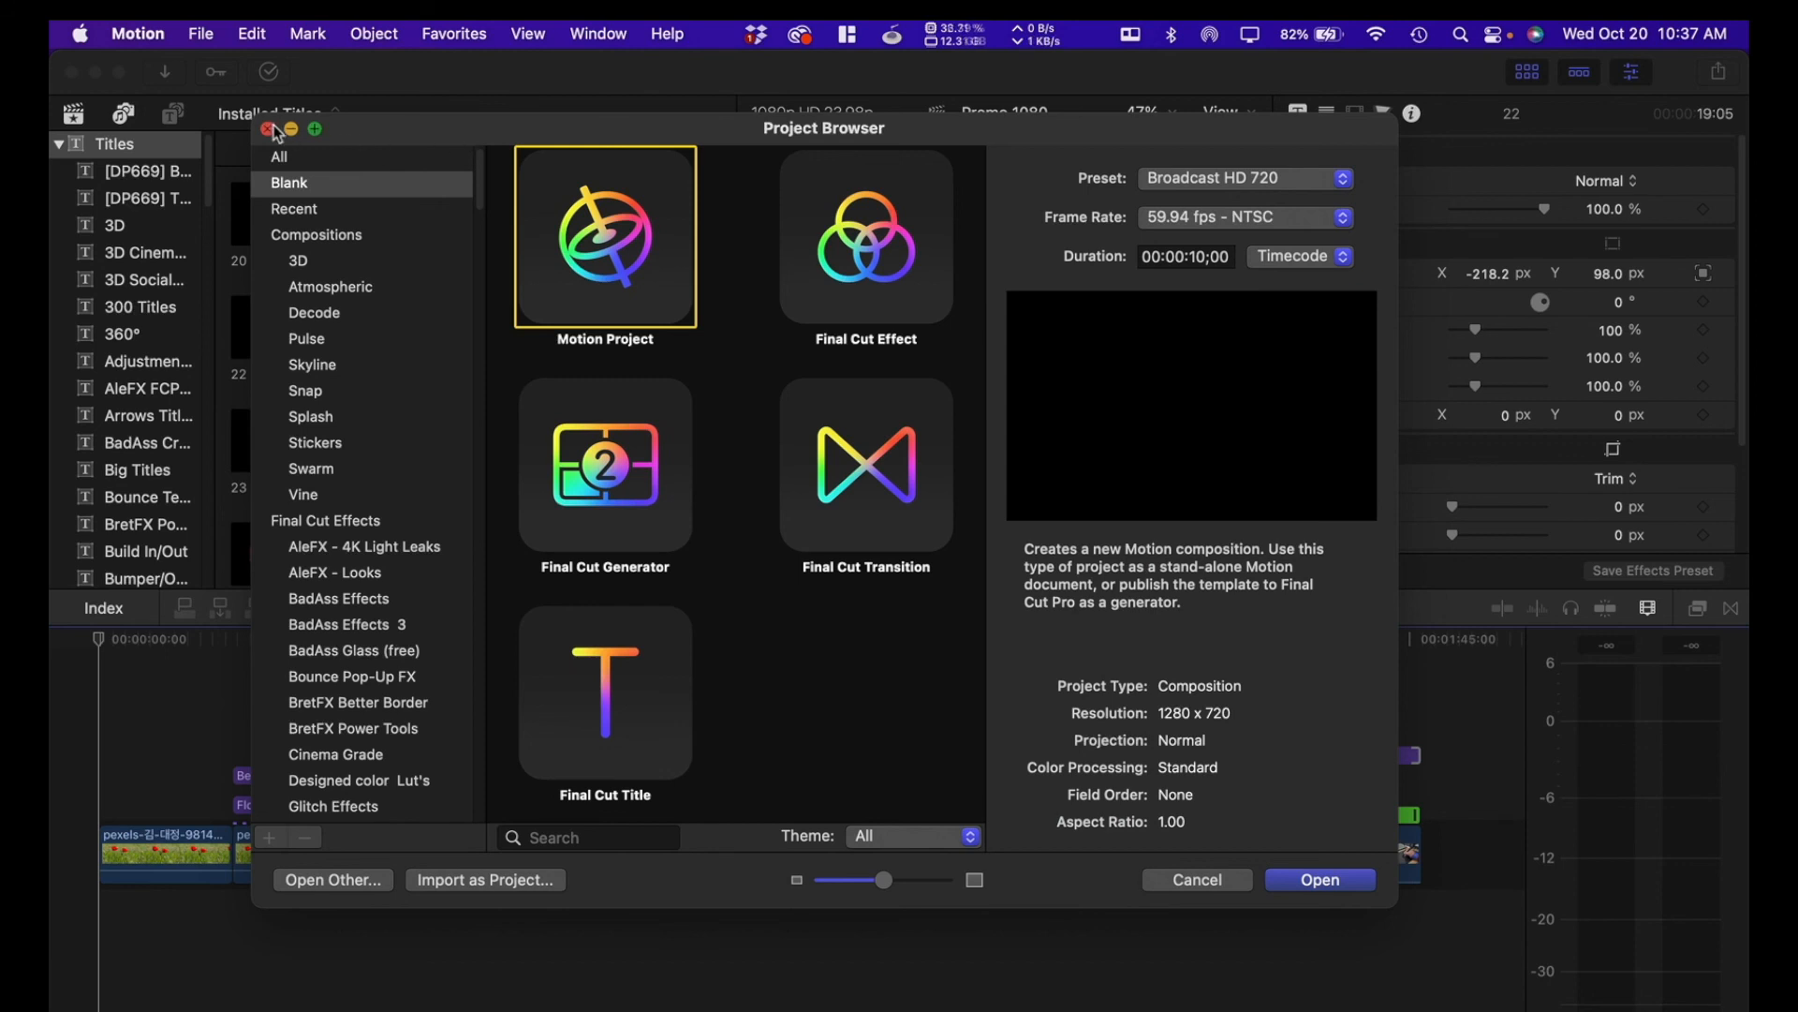
Step: Close Motion's Project Browser, switch back to Final Cut Pro and move the Promo 1080 playhead to 54:14
{"action": "left_click", "coordinate": [268, 129]}
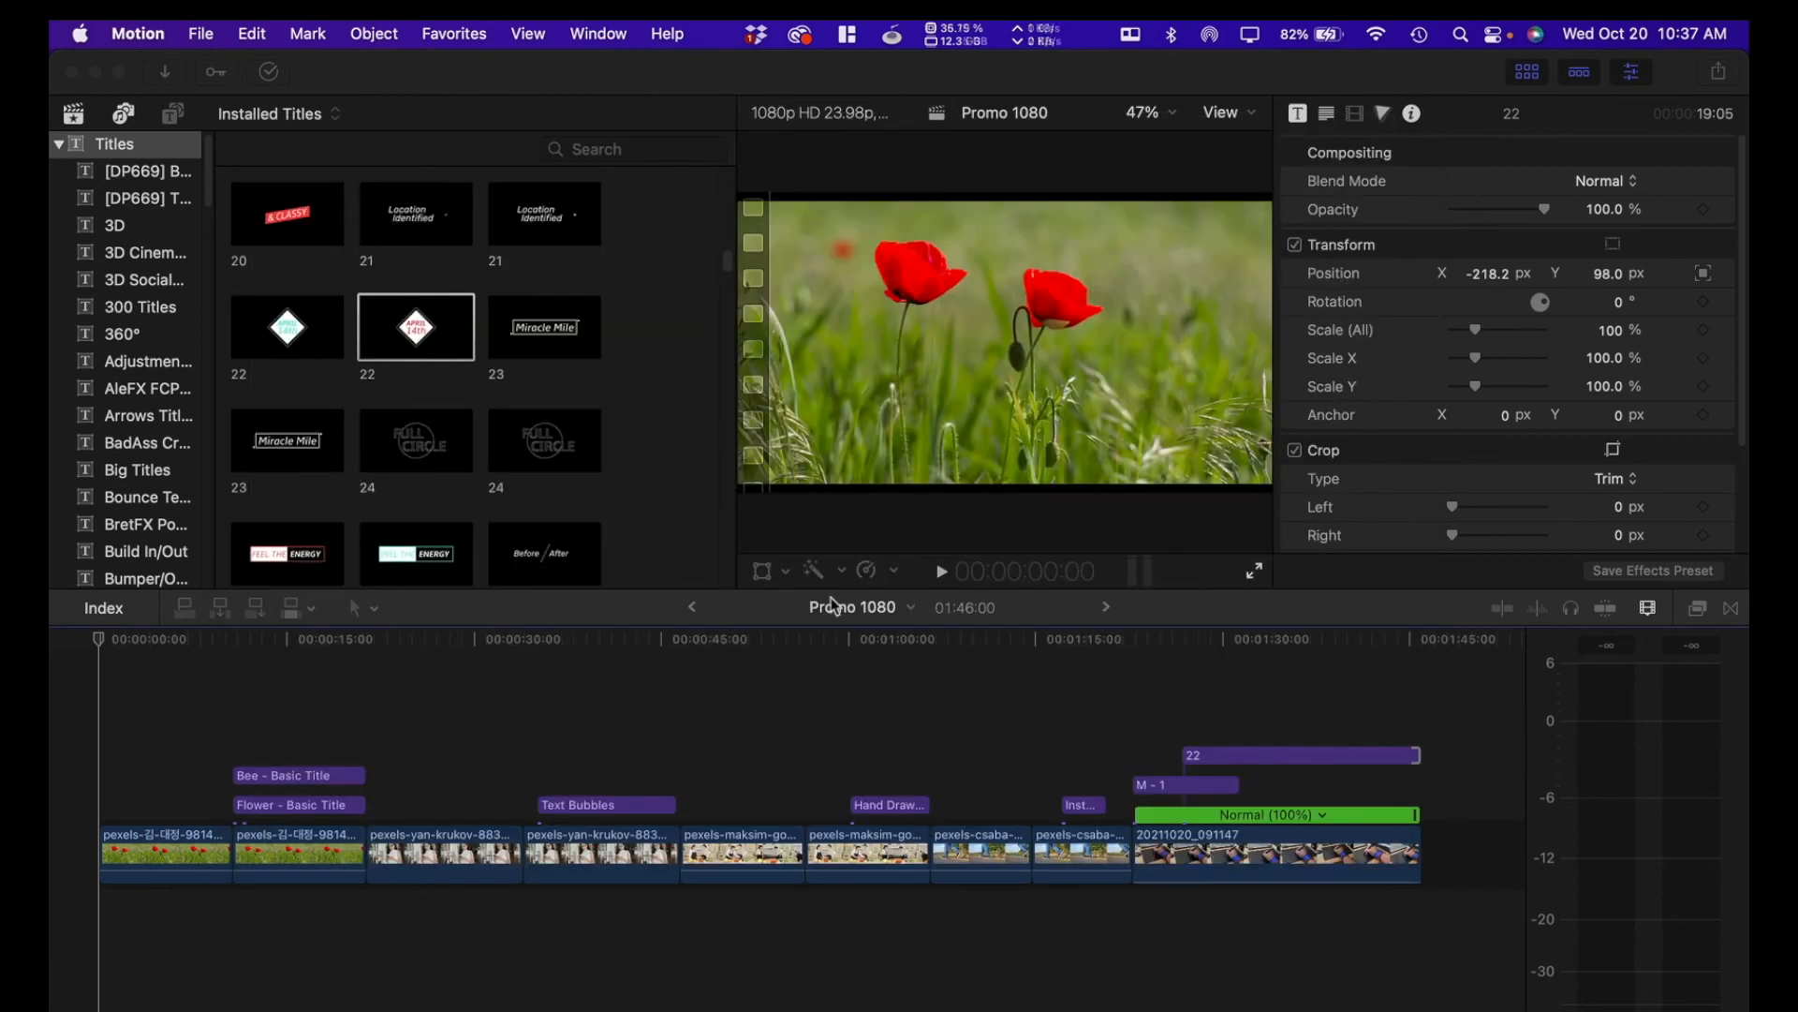
{"action": "left_click", "coordinate": [846, 639]}
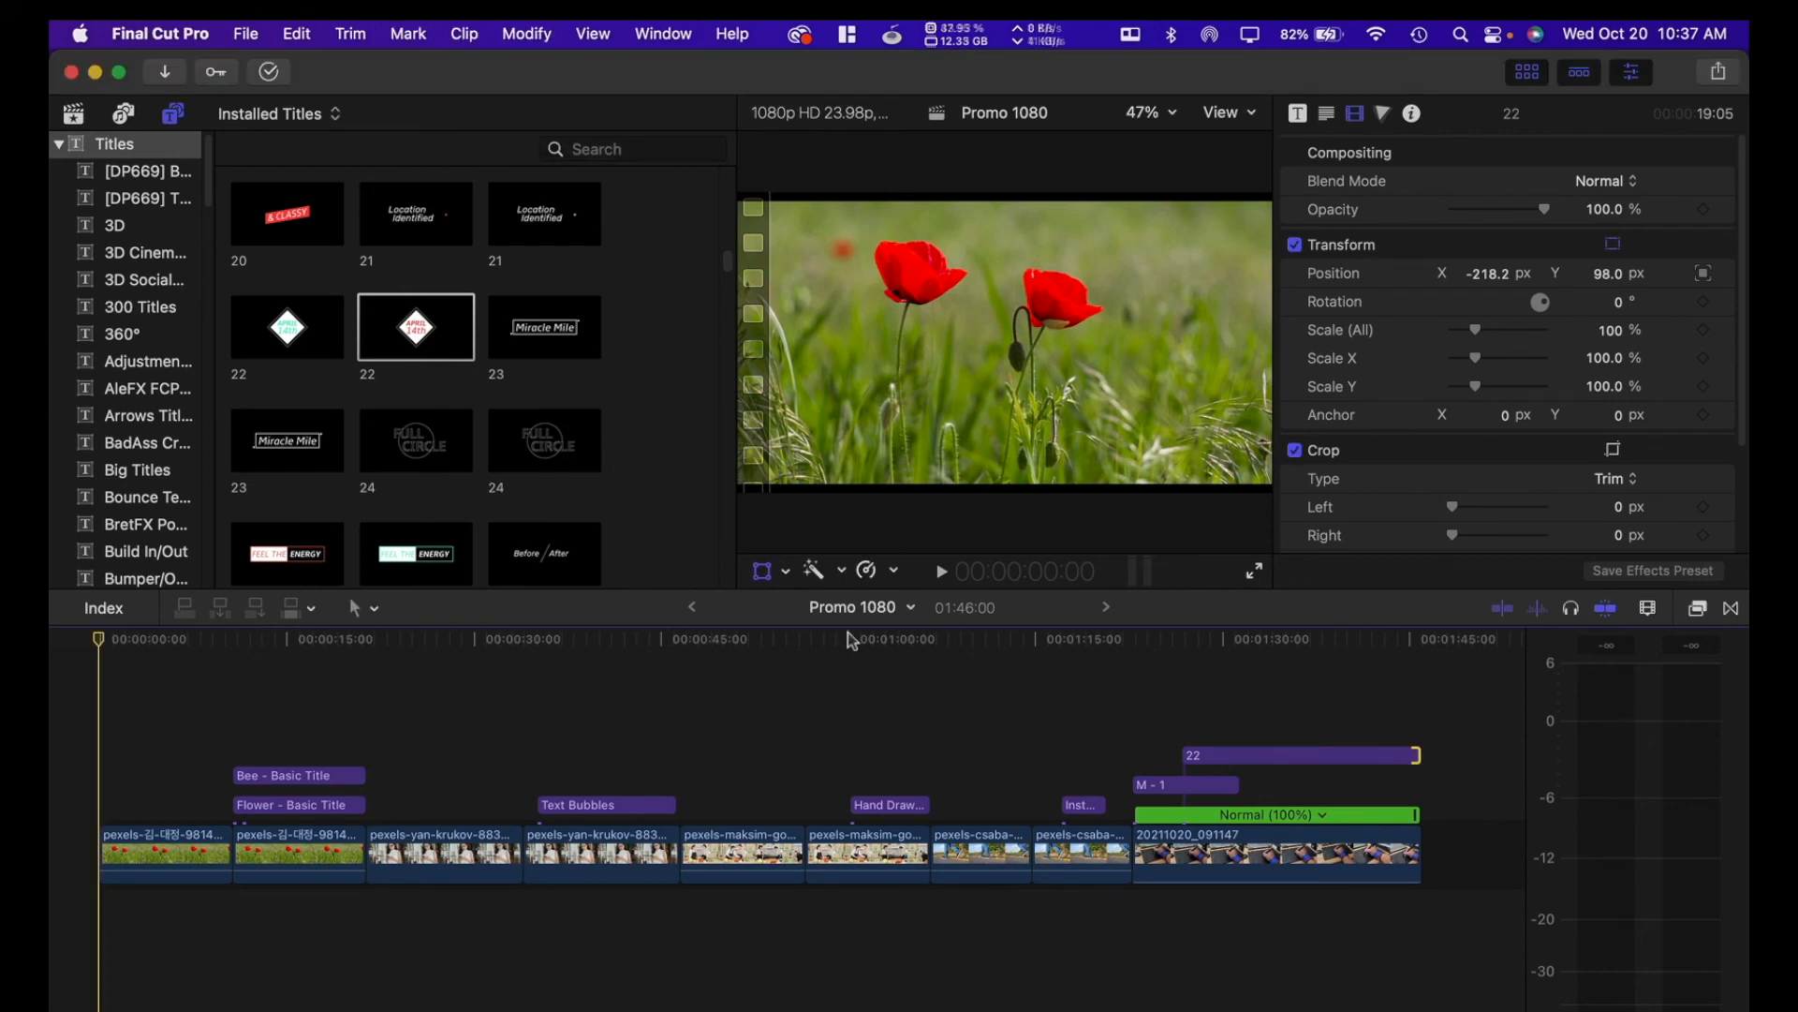
{"action": "mouse_move", "coordinate": [850, 639]}
{"action": "left_mouse_down"}
{"action": "mouse_move", "coordinate": [936, 639]}
{"action": "mouse_move", "coordinate": [714, 639]}
{"action": "mouse_move", "coordinate": [1280, 647]}
{"action": "mouse_move", "coordinate": [779, 666]}
{"action": "left_mouse_up"}
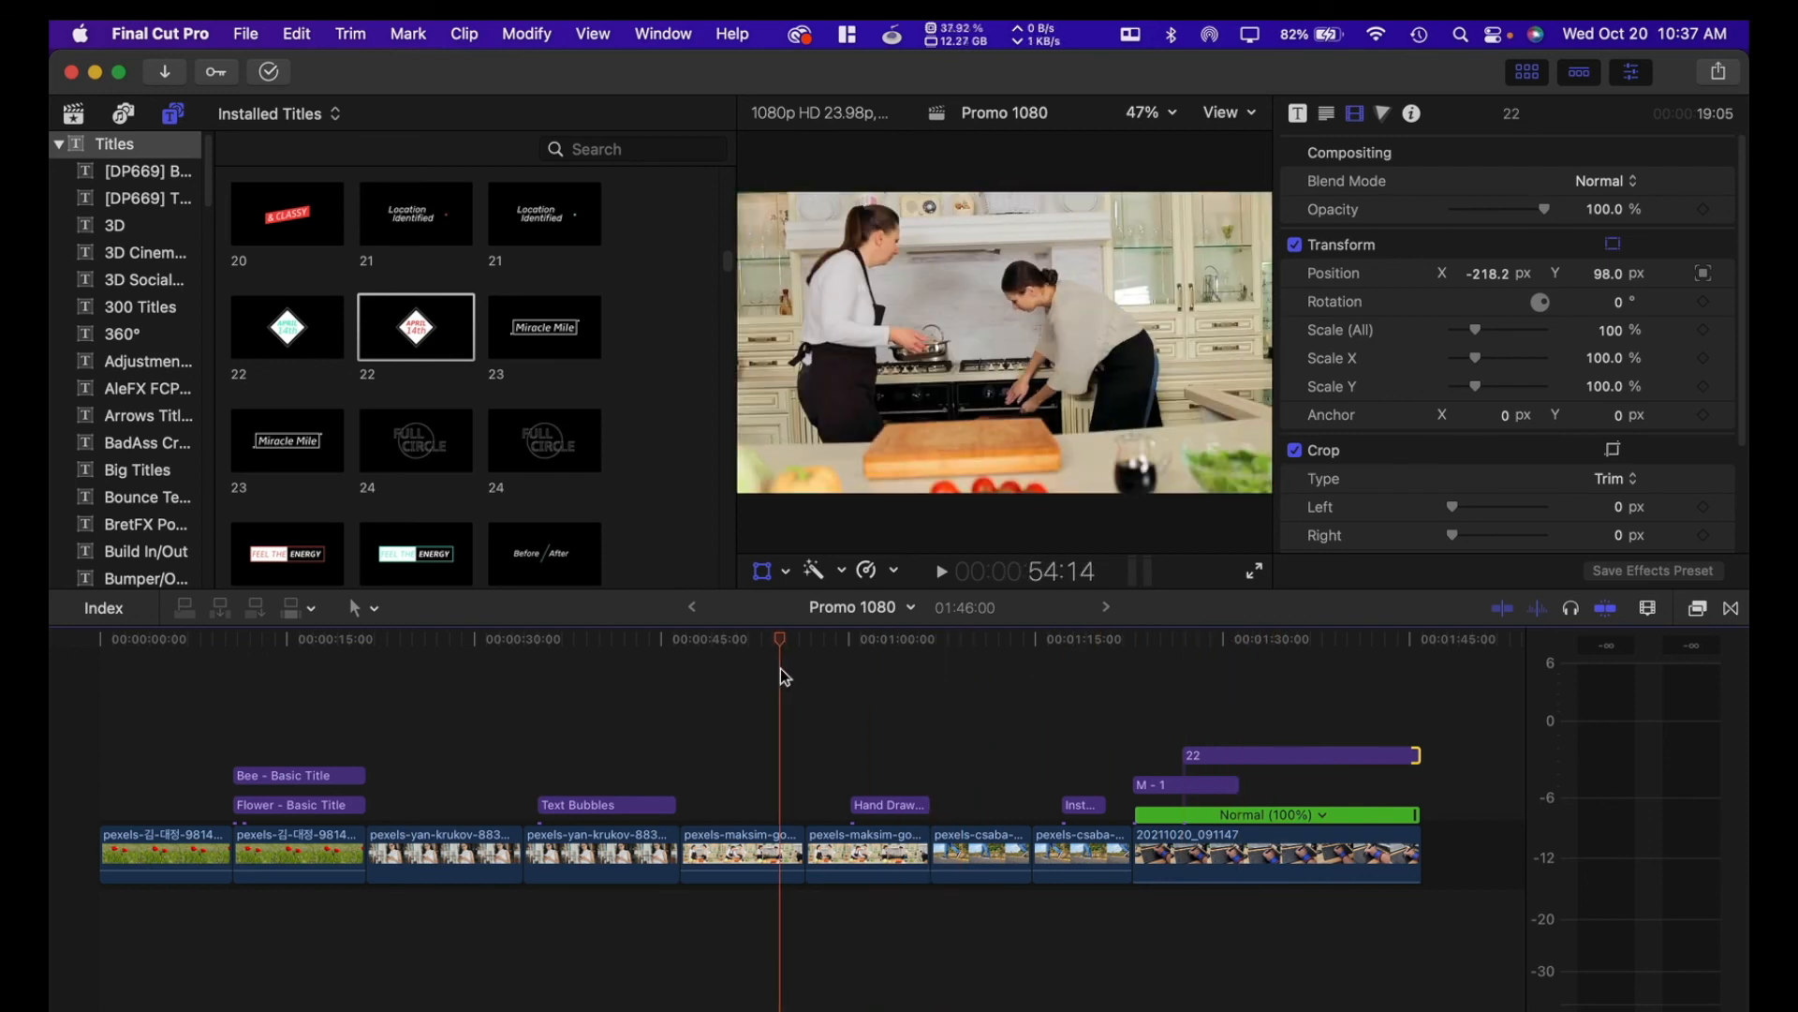